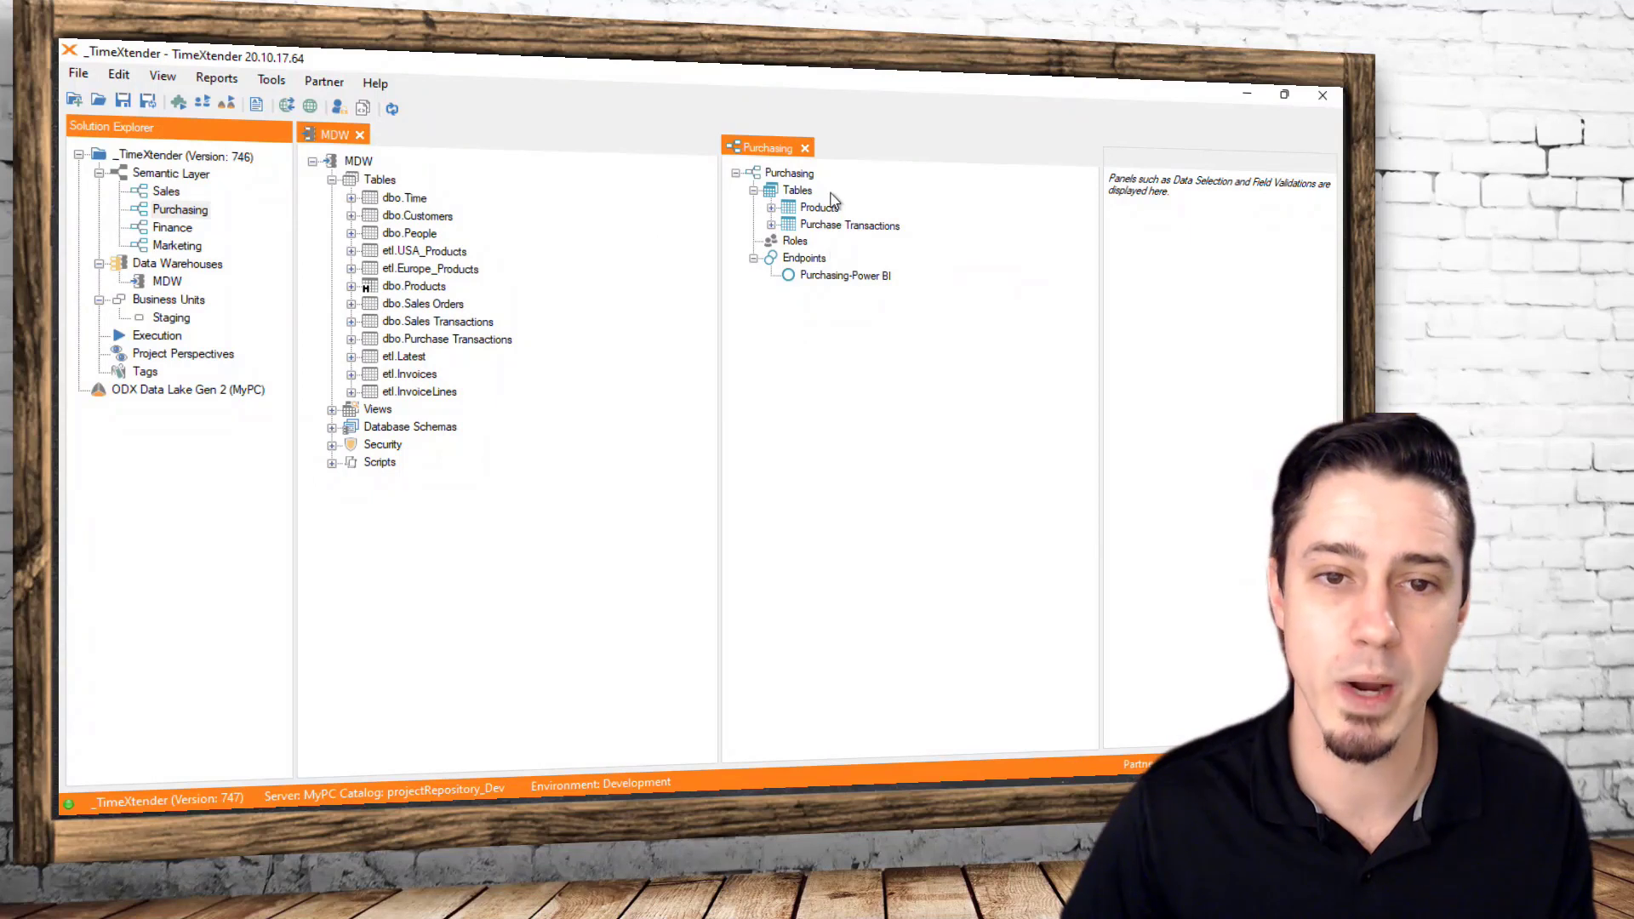
# Start a new date table in the MDW data warehouse and name it Date
pyautogui.rightClick(380, 180)
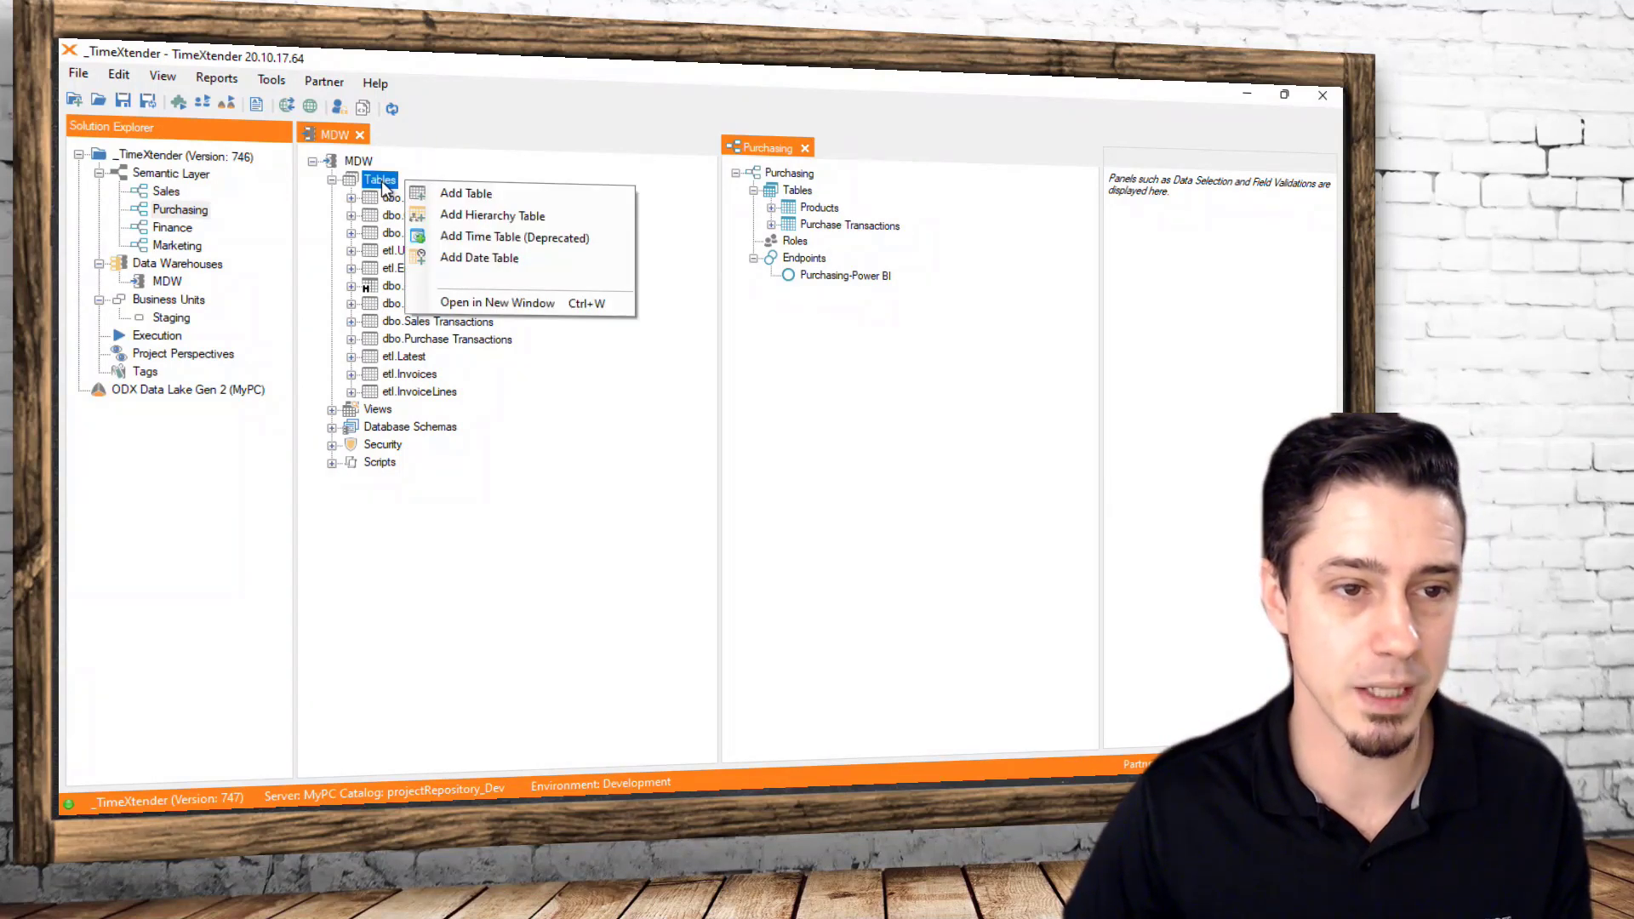
pyautogui.click(503, 267)
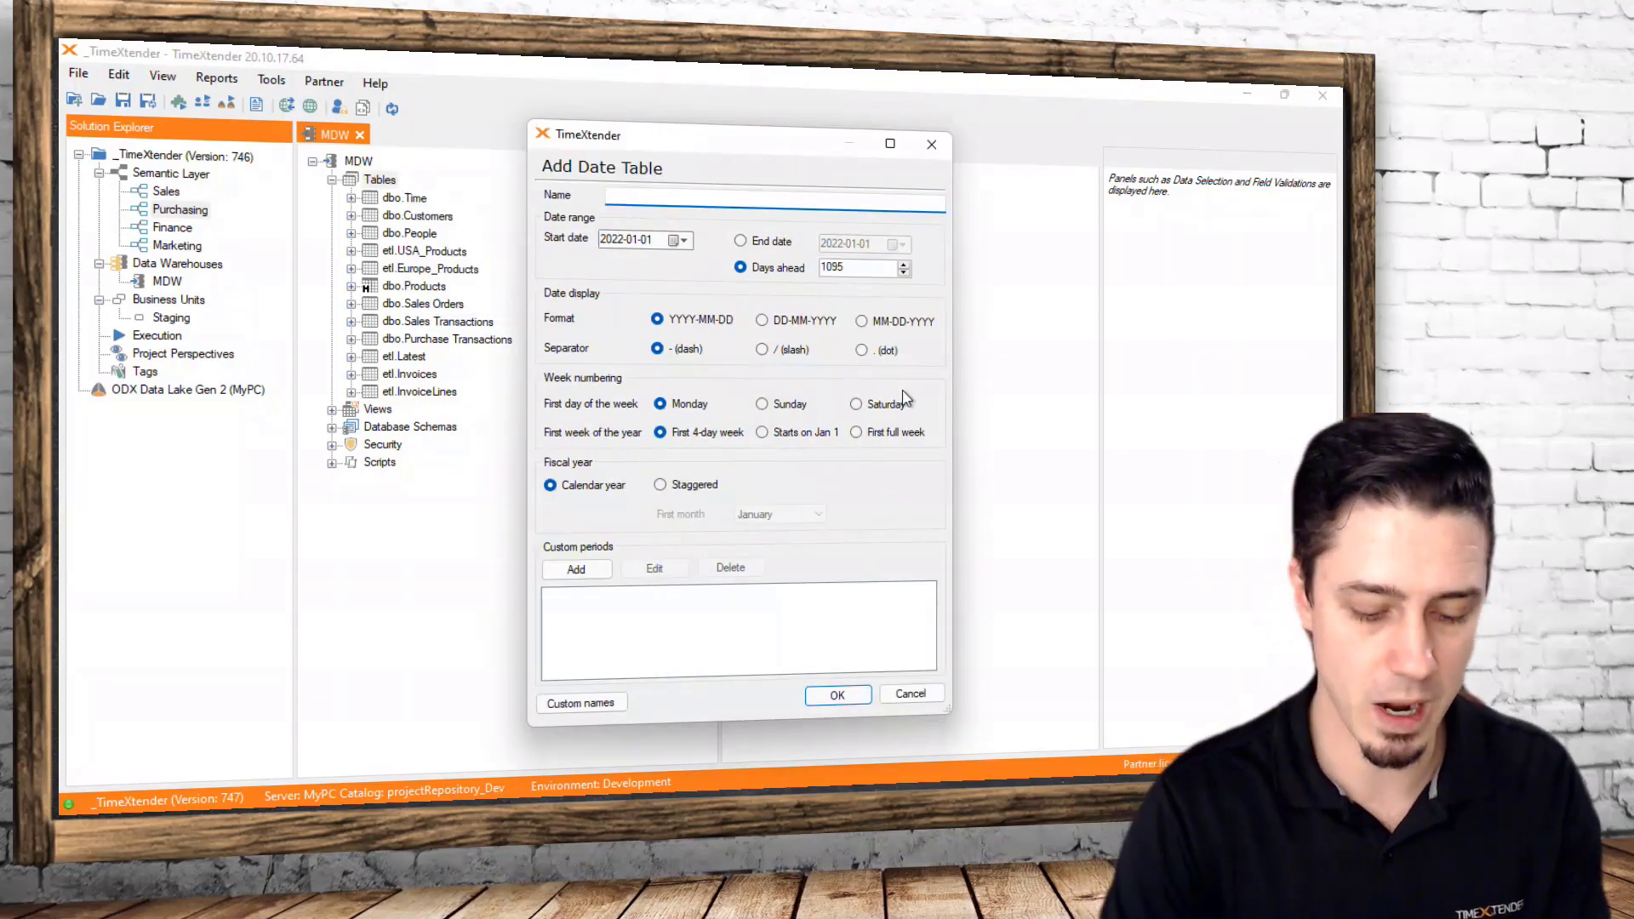
pyautogui.write('Date')
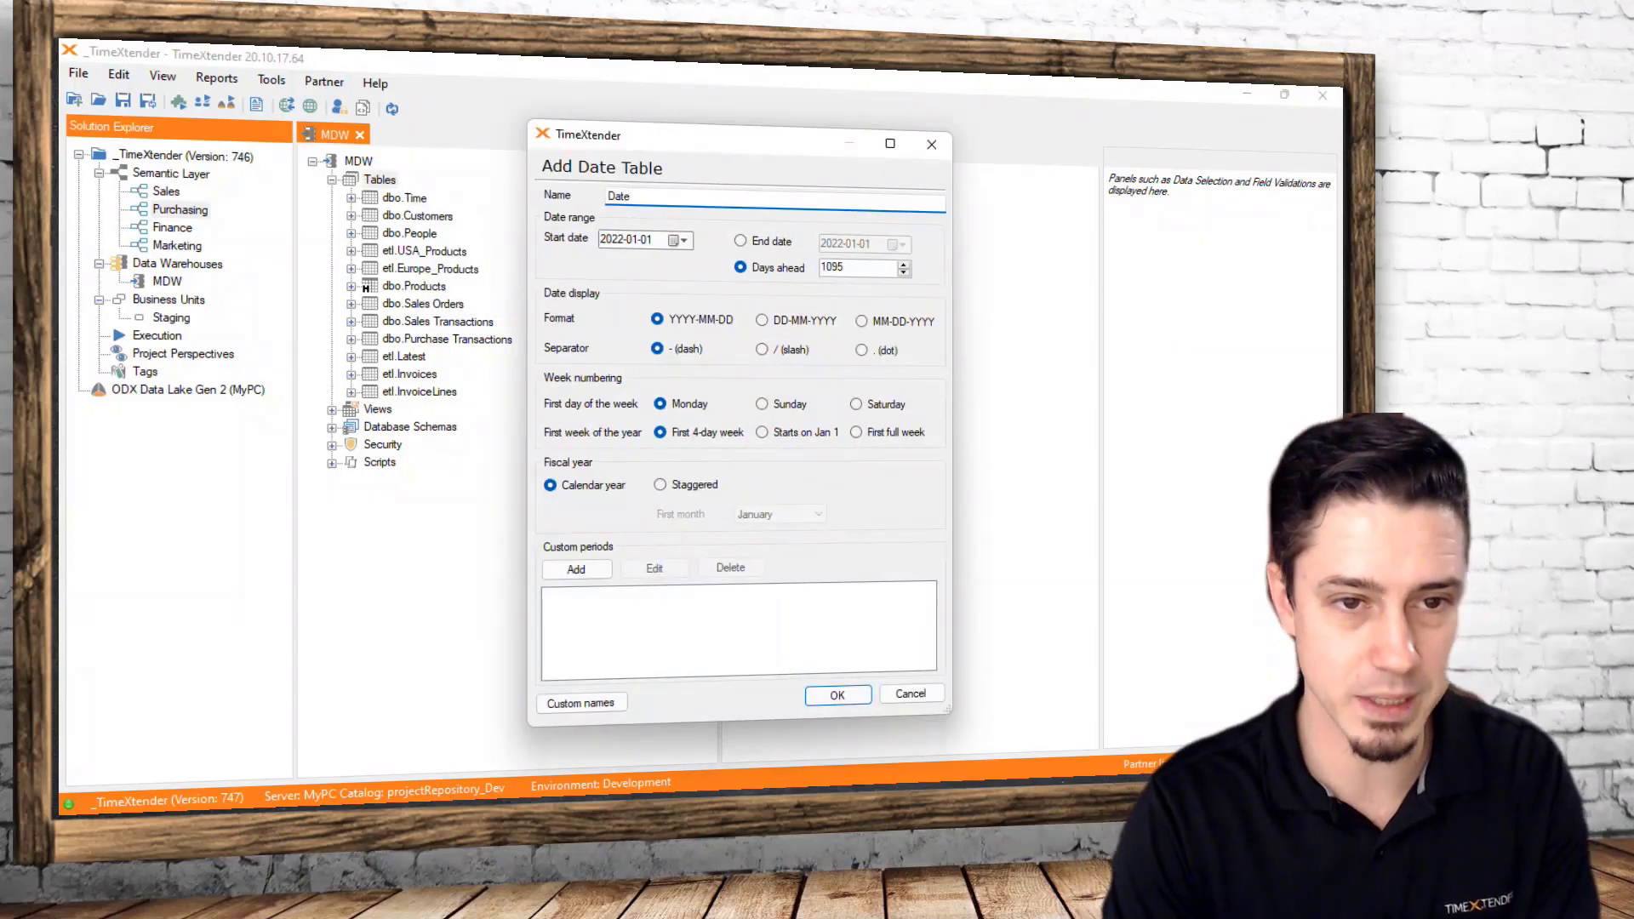
pyautogui.press('Tab')
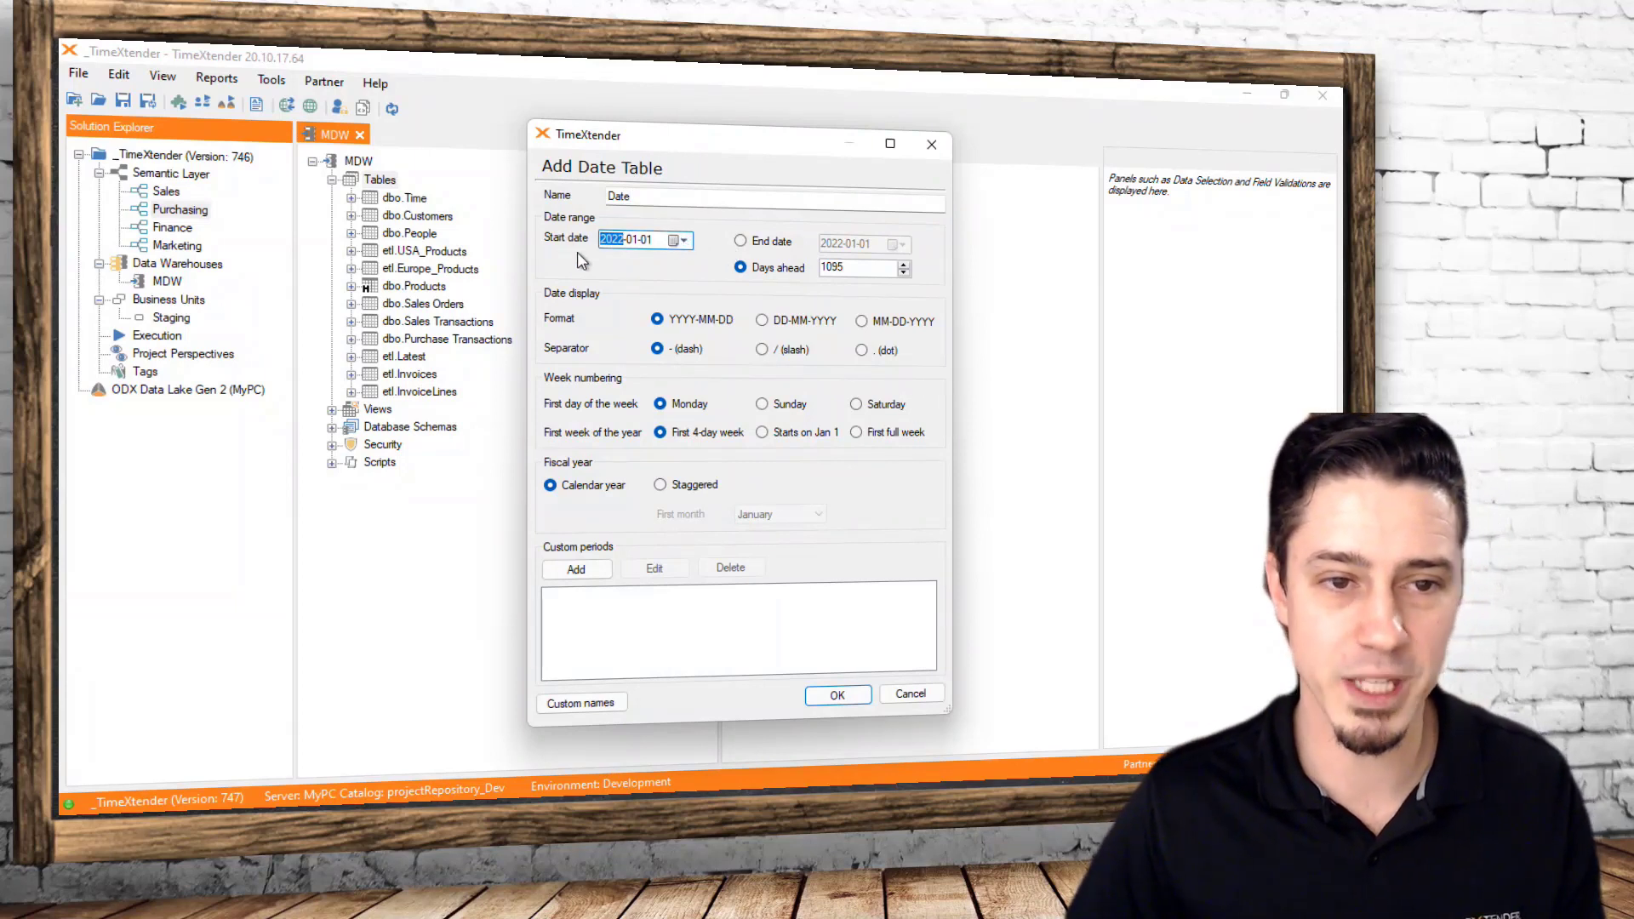
# Set the date range to start on 2011-01-01 and define its end by the 1095 days ahead option
pyautogui.click(683, 241)
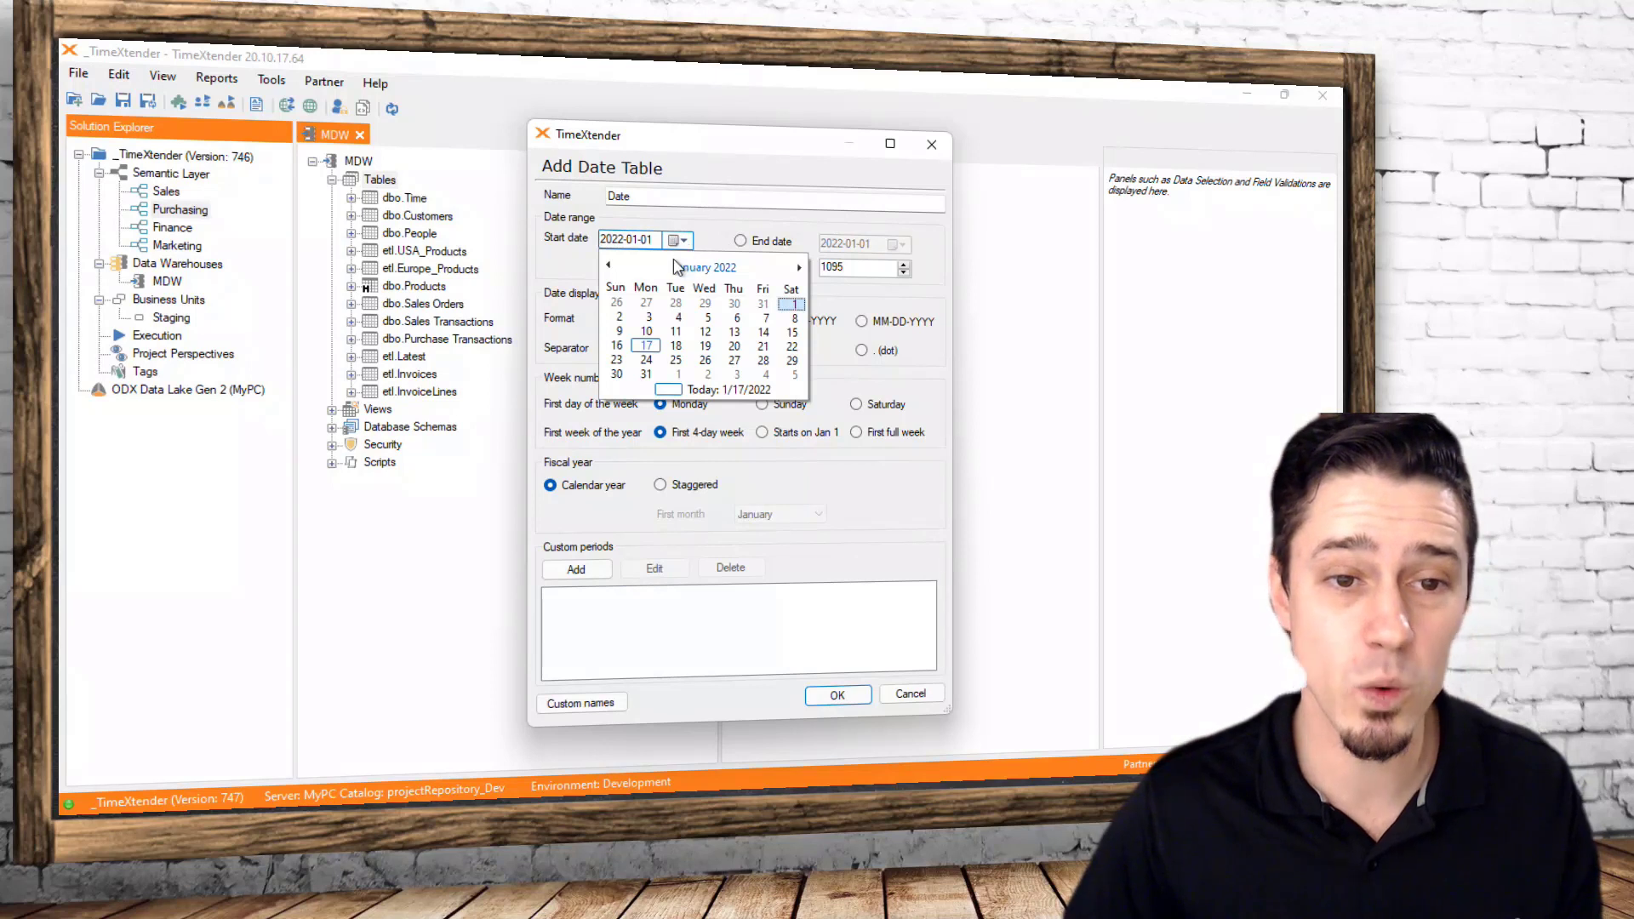
pyautogui.click(619, 243)
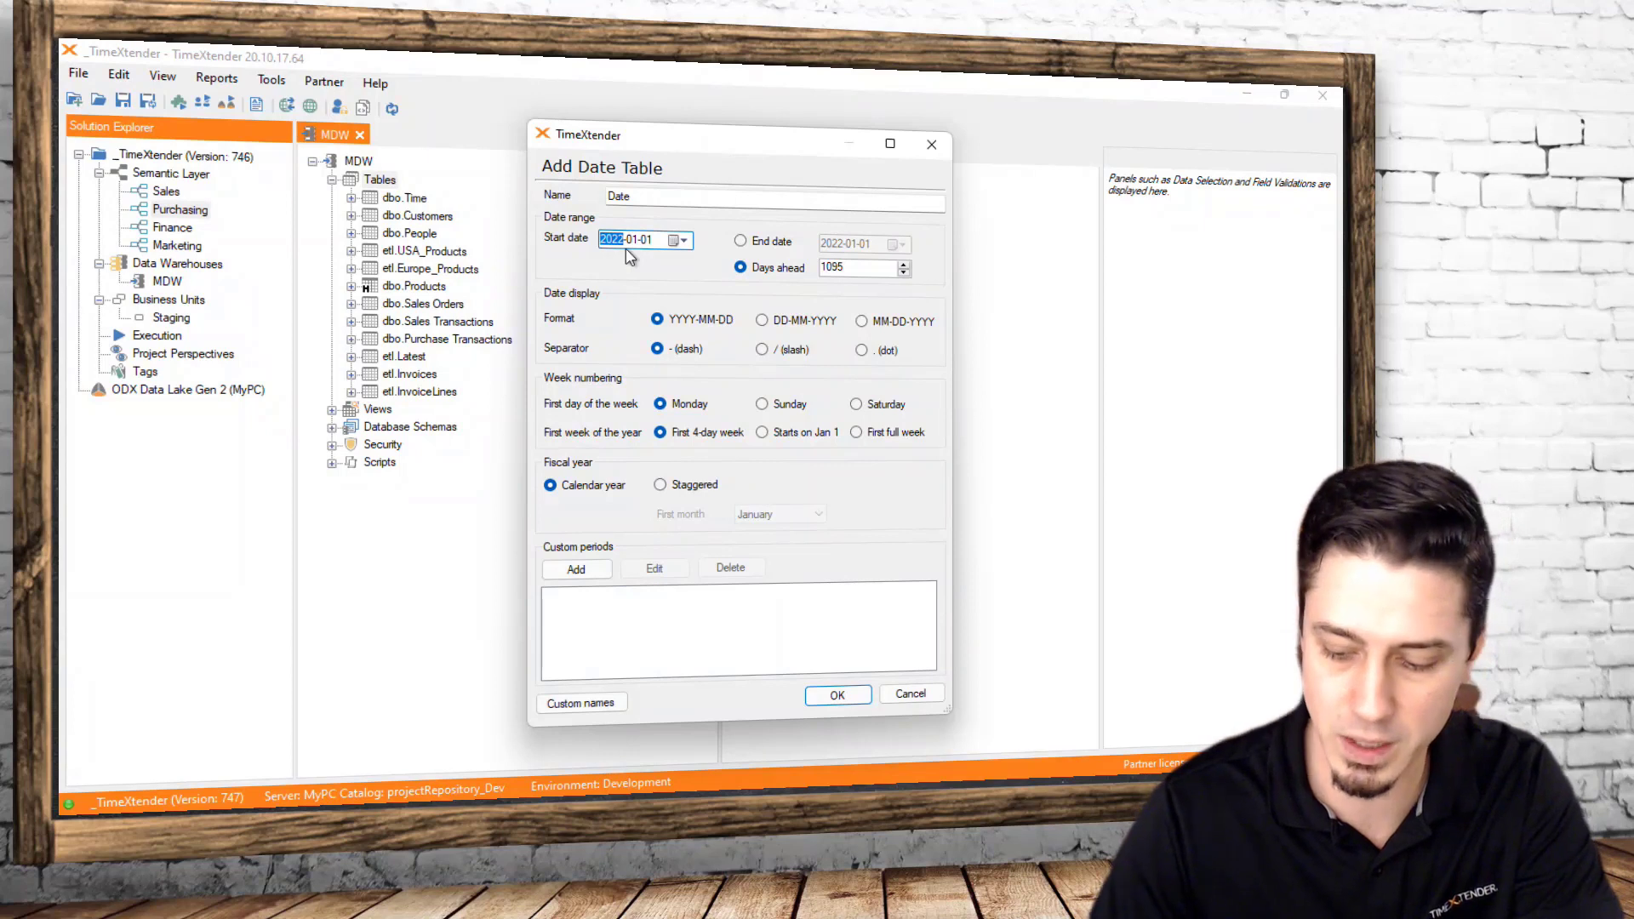
pyautogui.write('11')
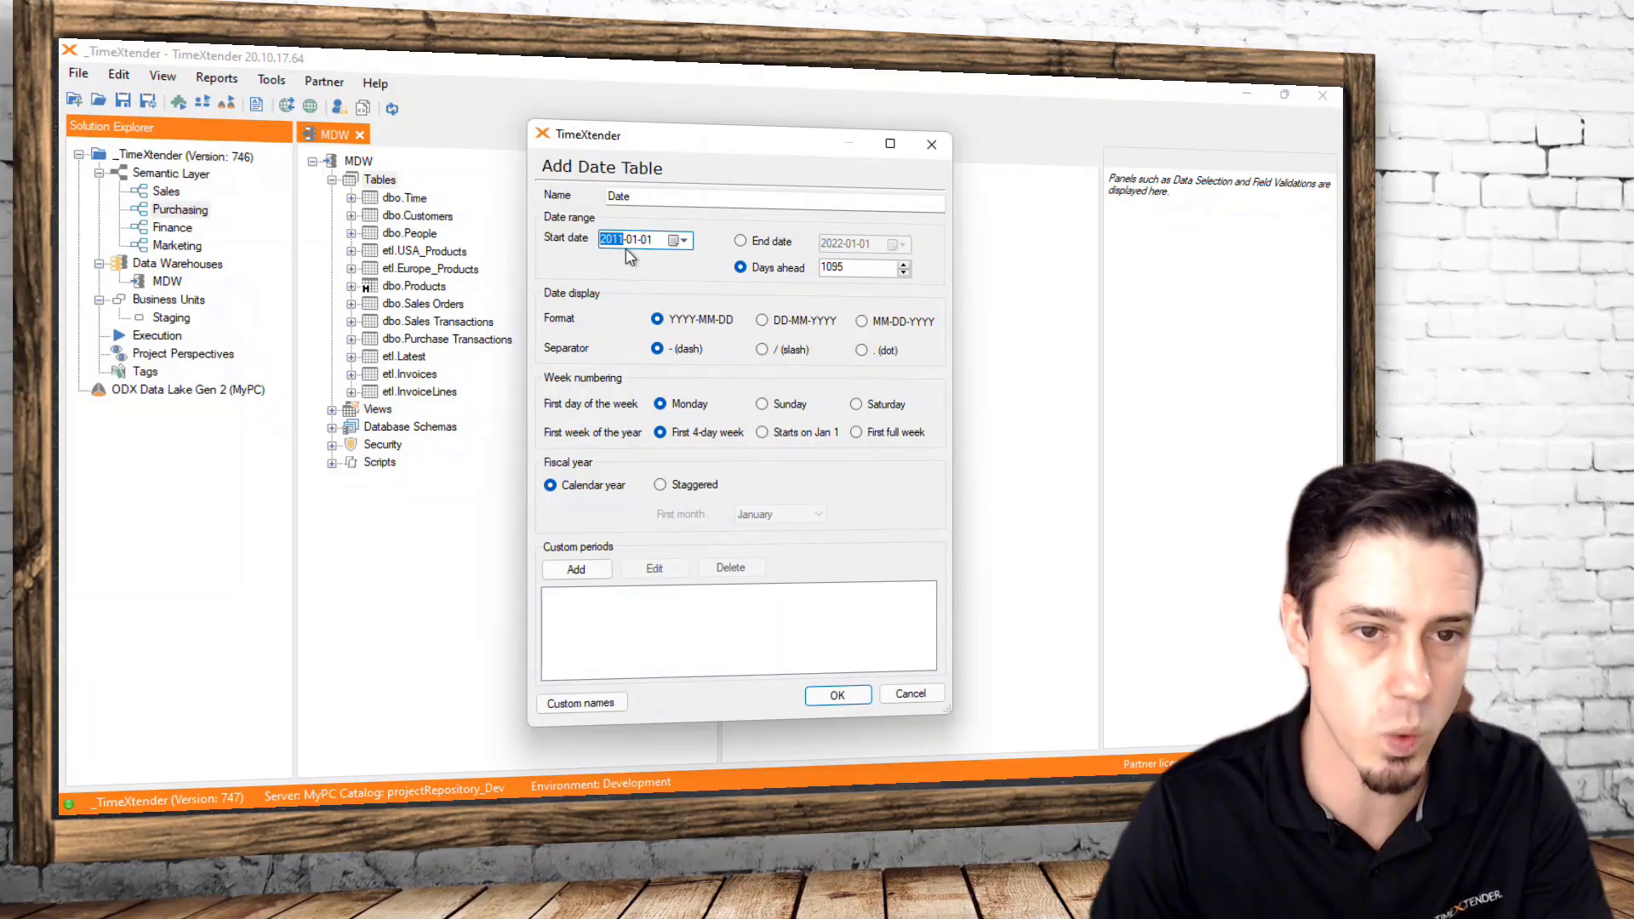
pyautogui.press('Tab')
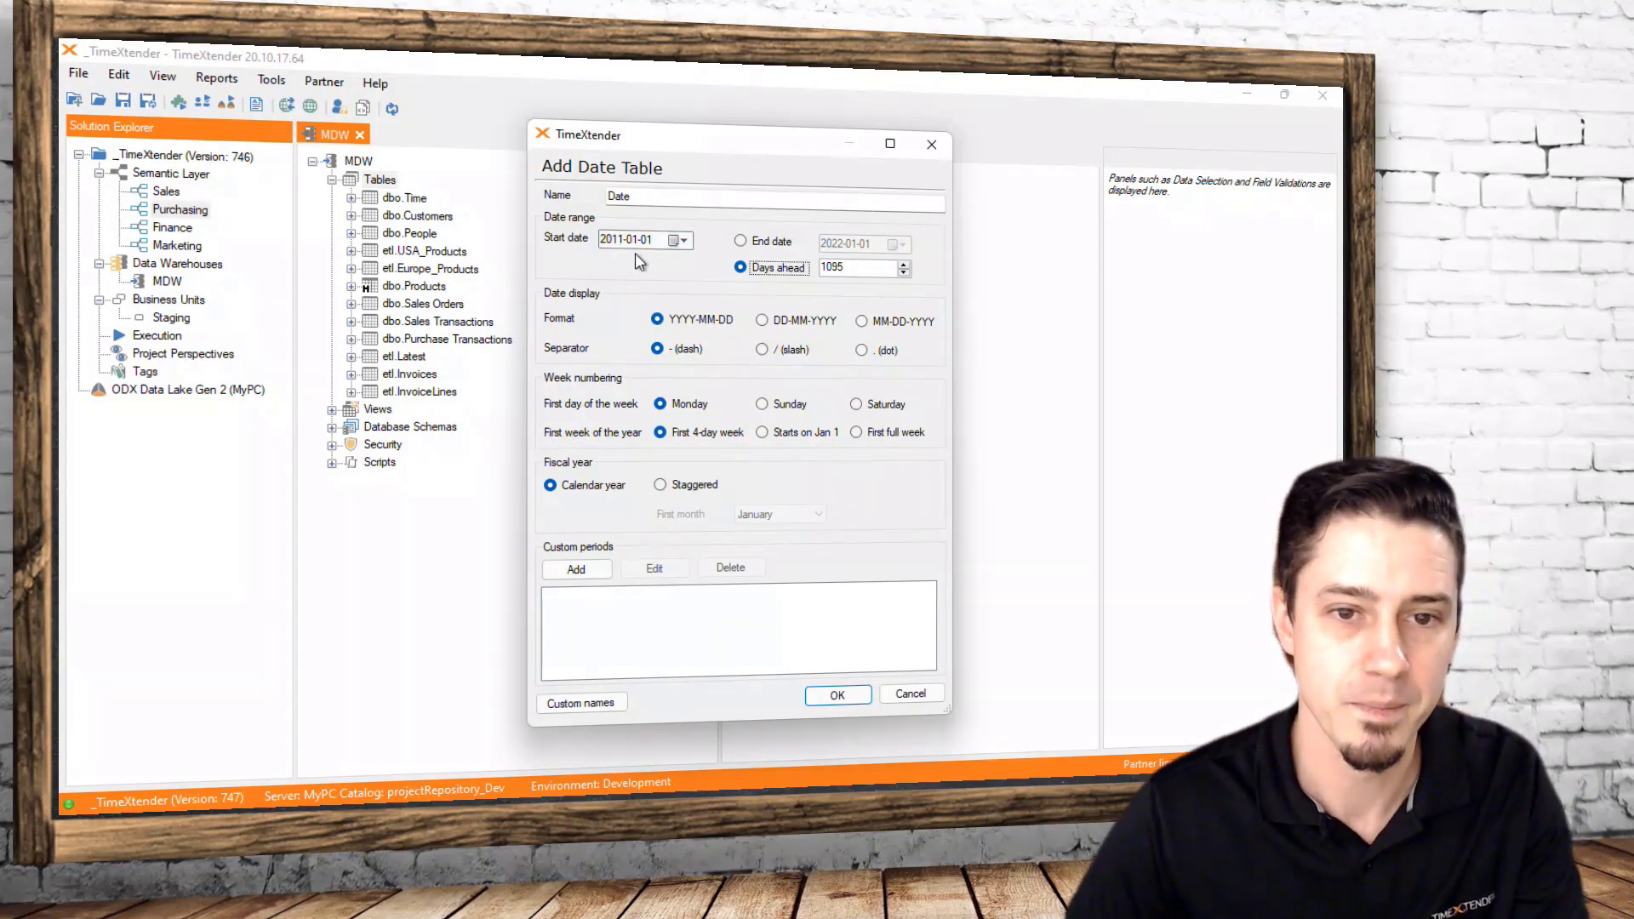
pyautogui.press('Up')
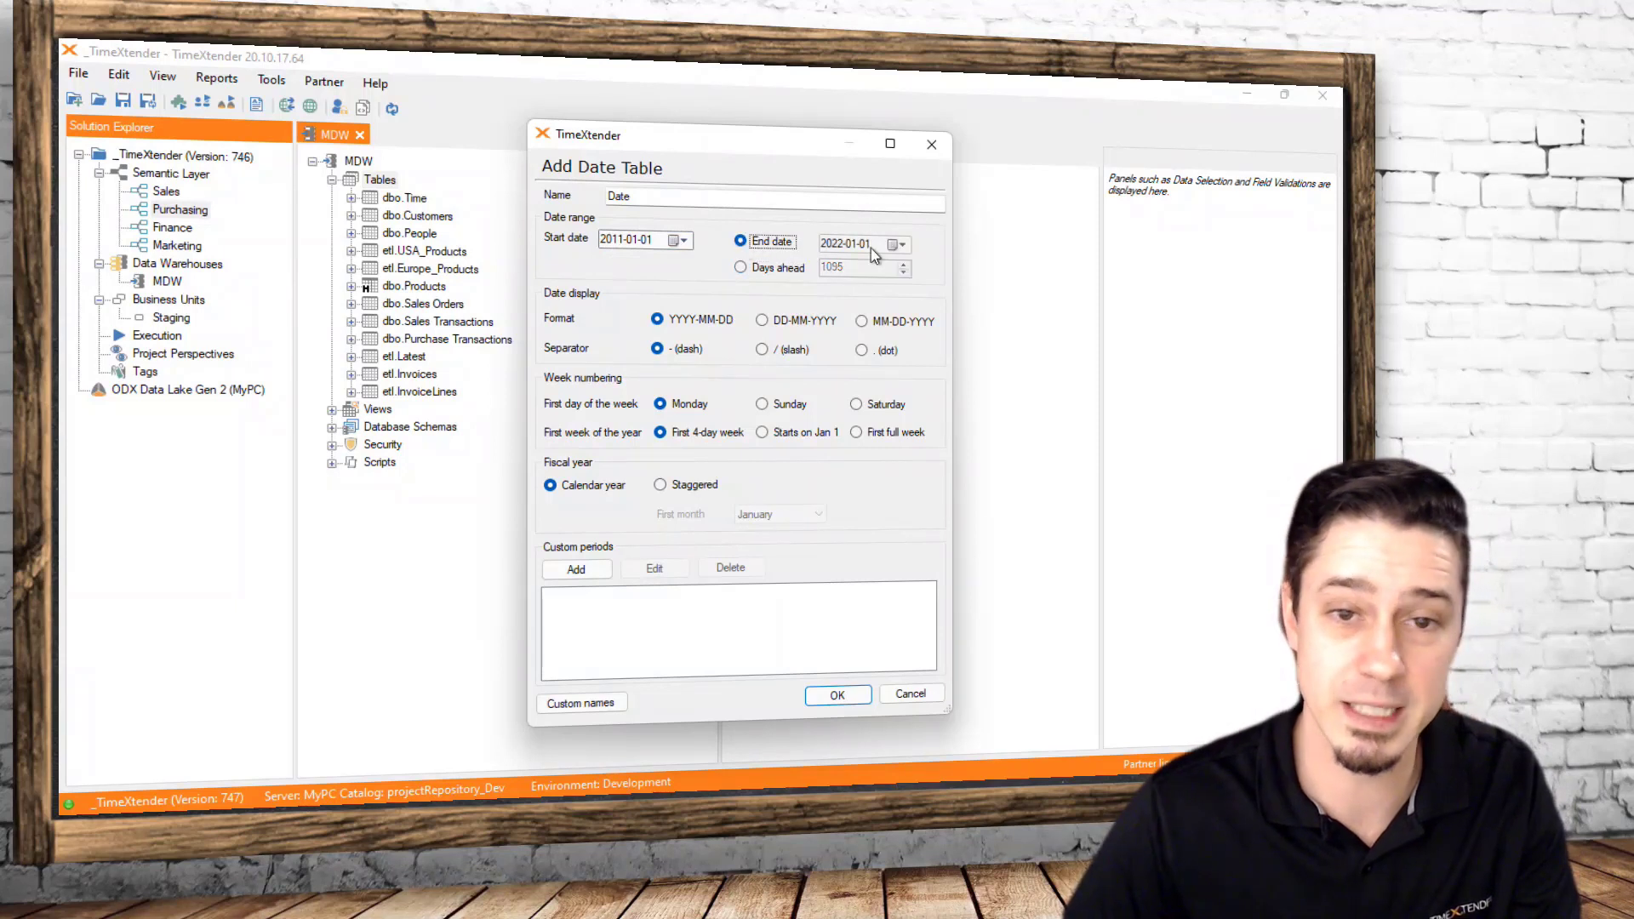
pyautogui.click(754, 268)
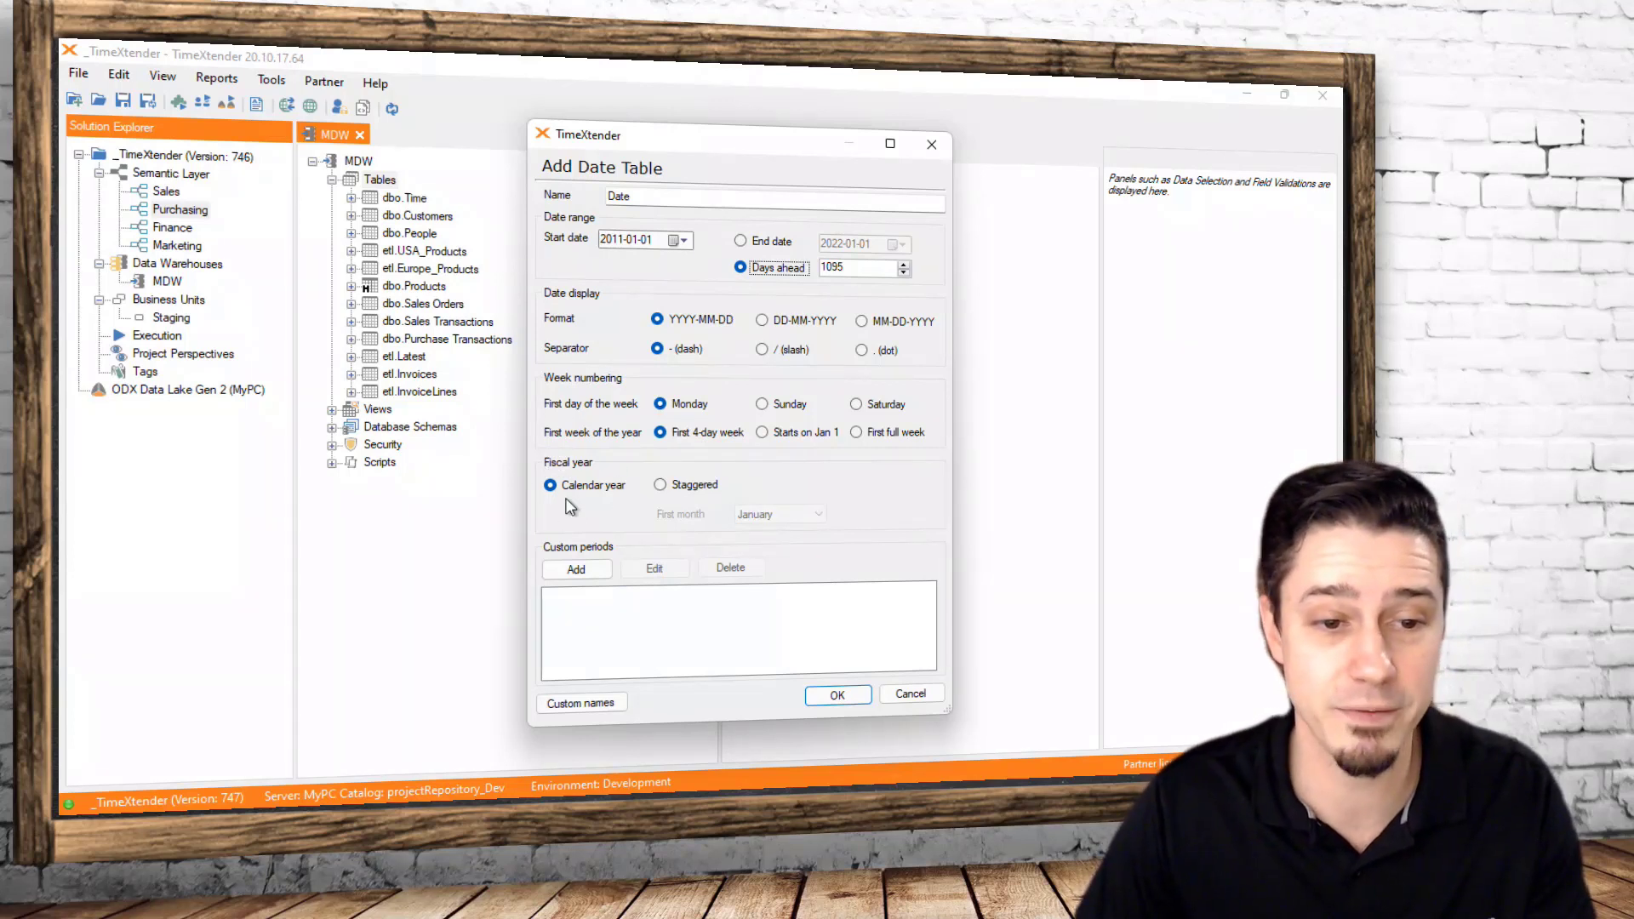
# Use a staggered fiscal year starting in July, create the date table, and move it above dbo.Time in the MDW tables
pyautogui.click(664, 485)
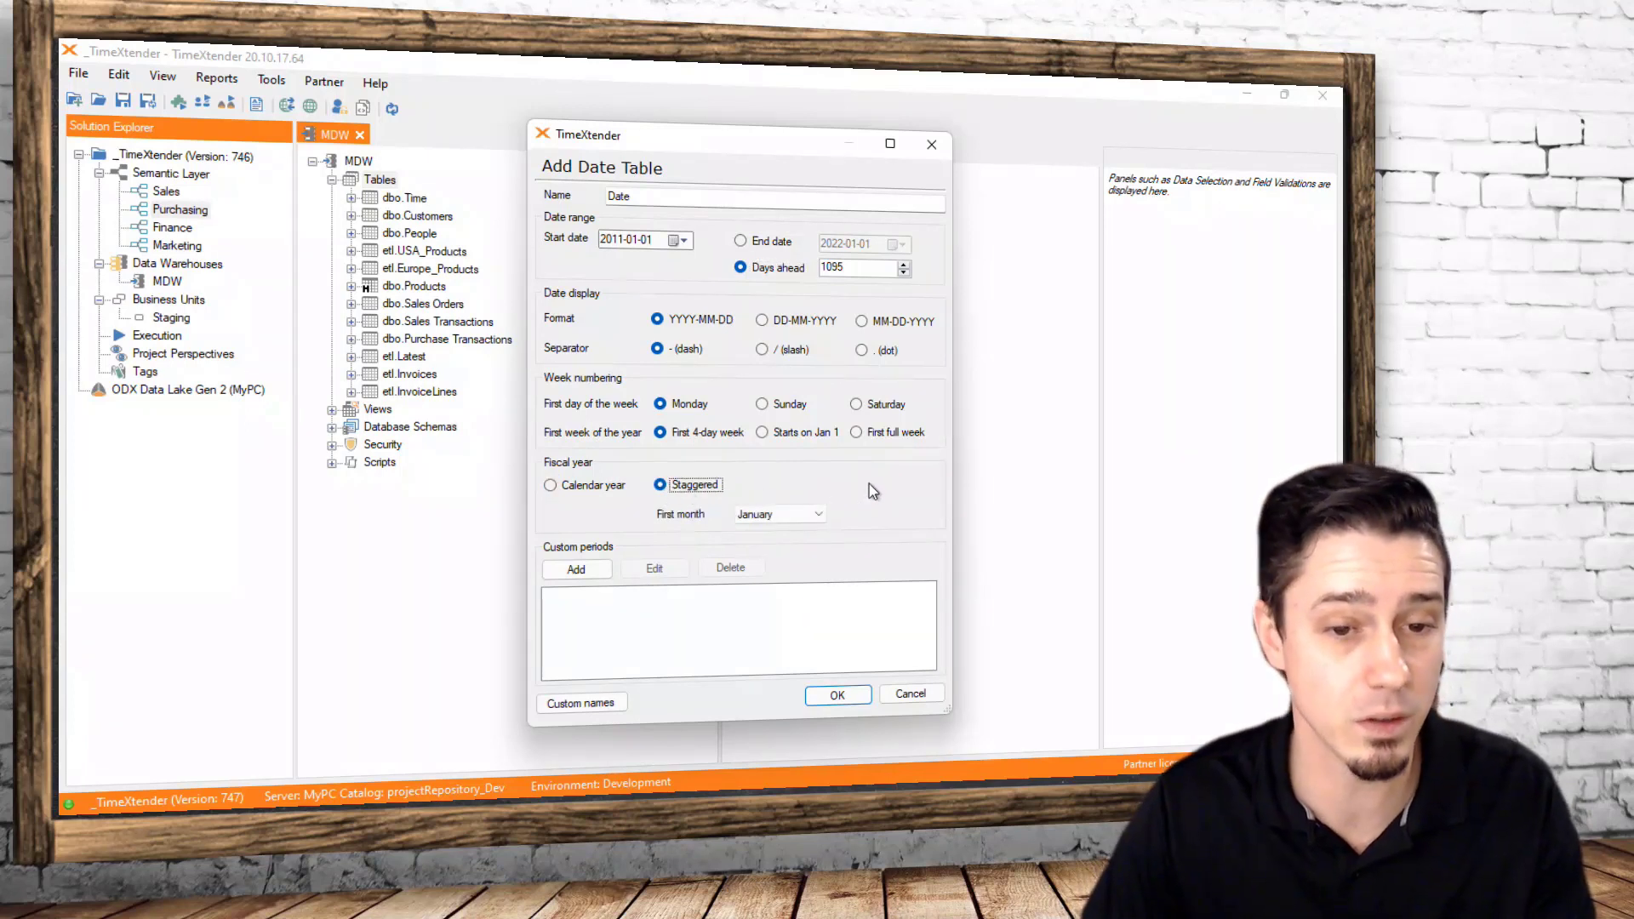
pyautogui.click(819, 516)
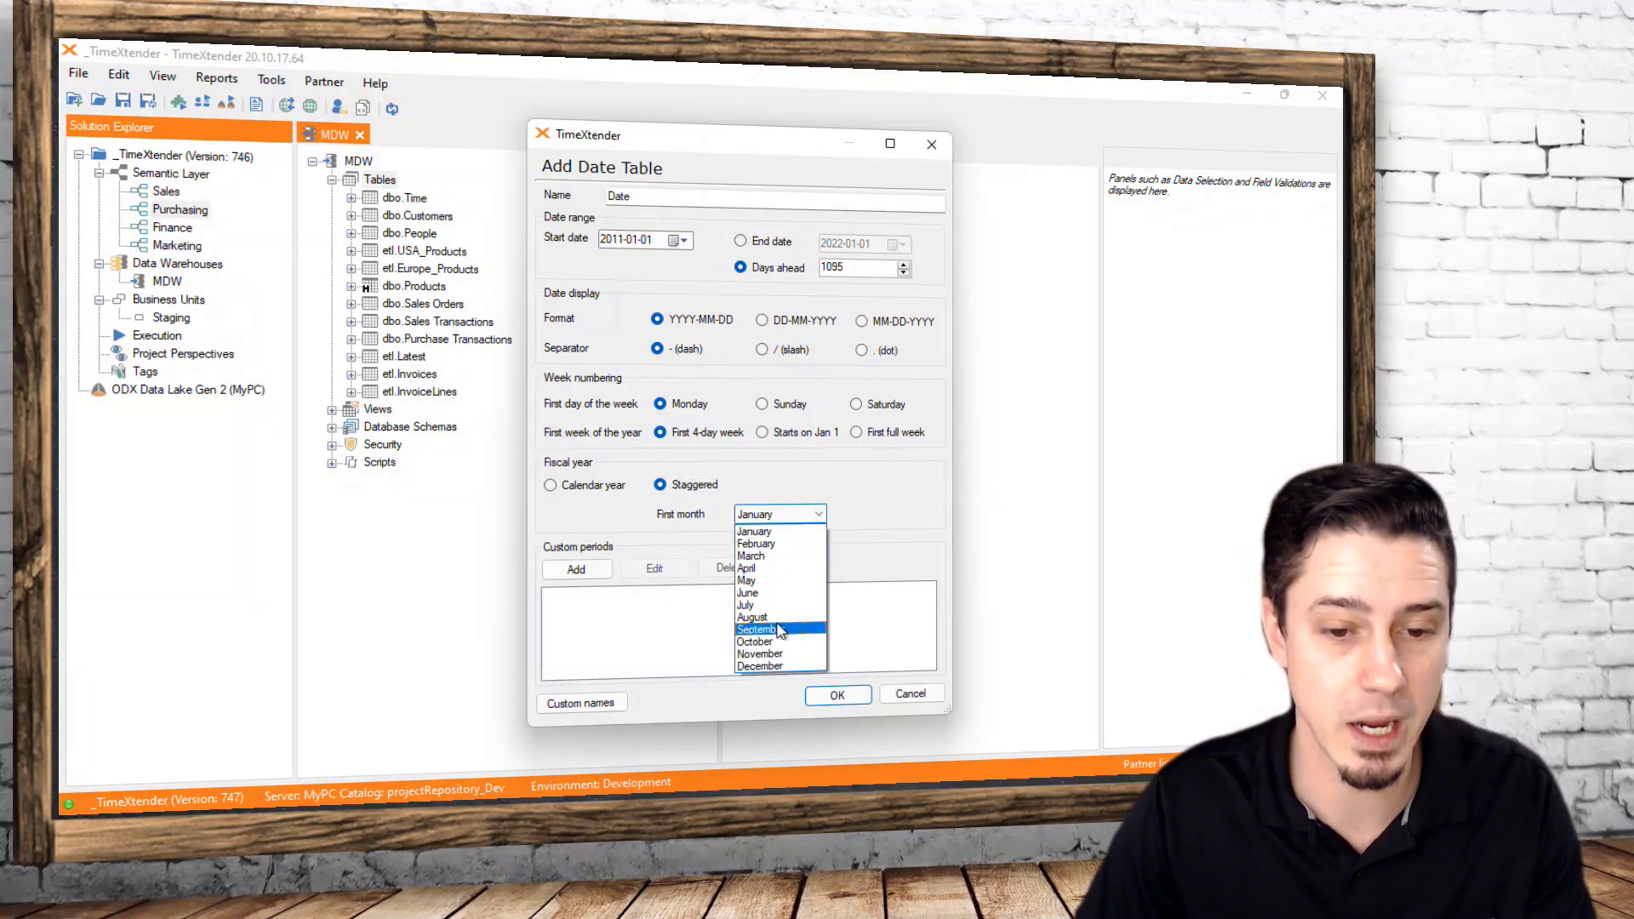
pyautogui.click(749, 605)
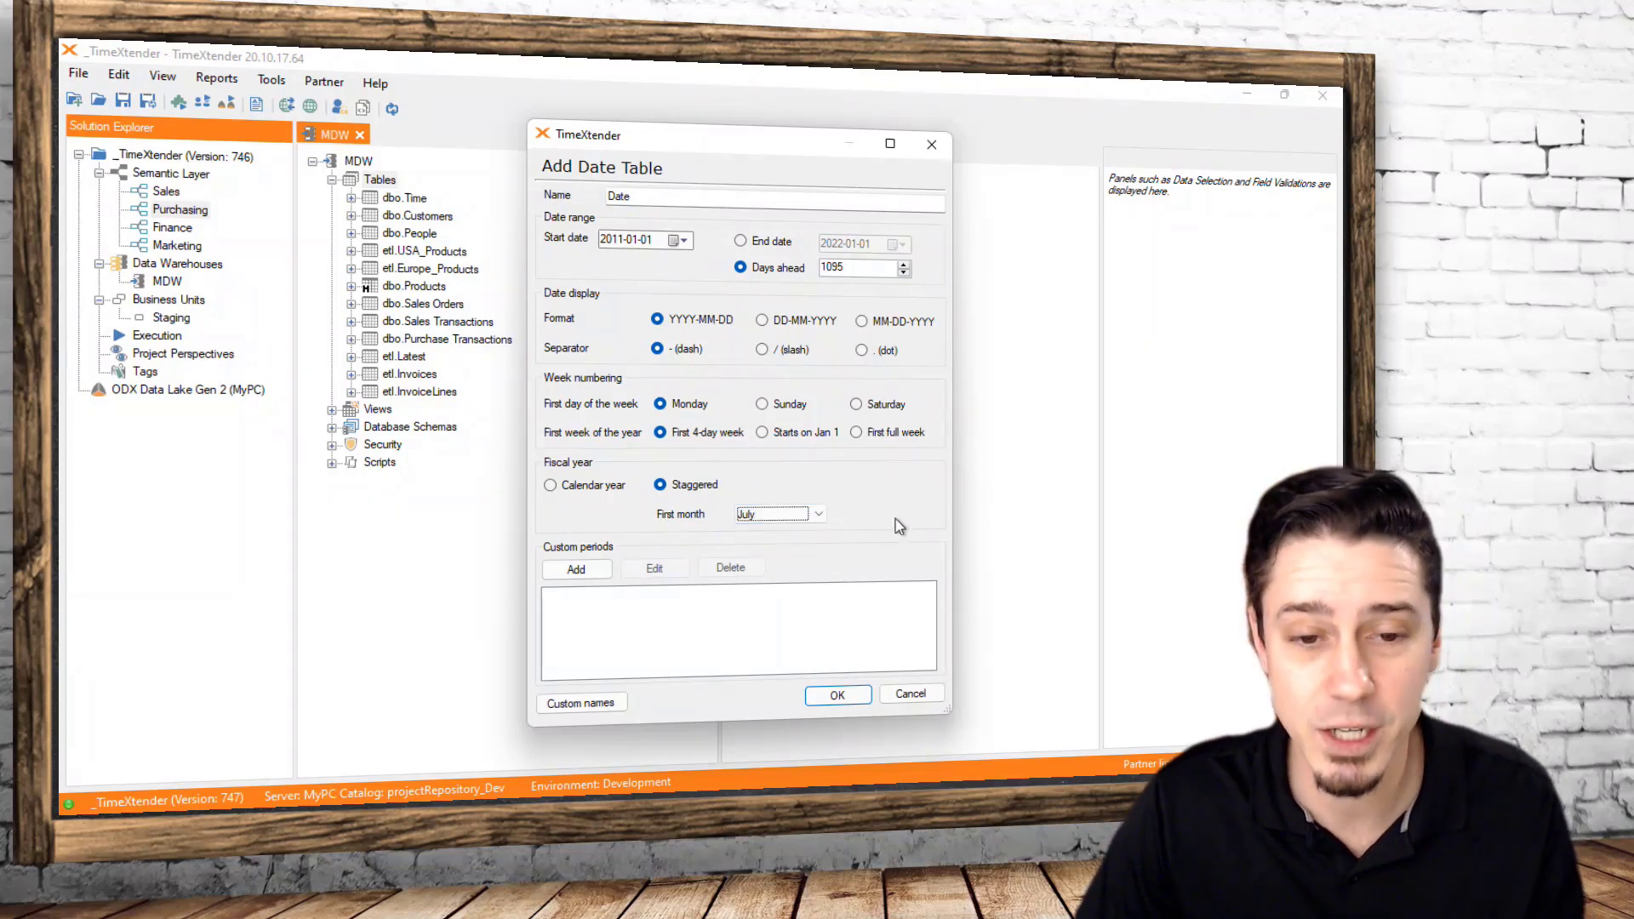
pyautogui.click(571, 577)
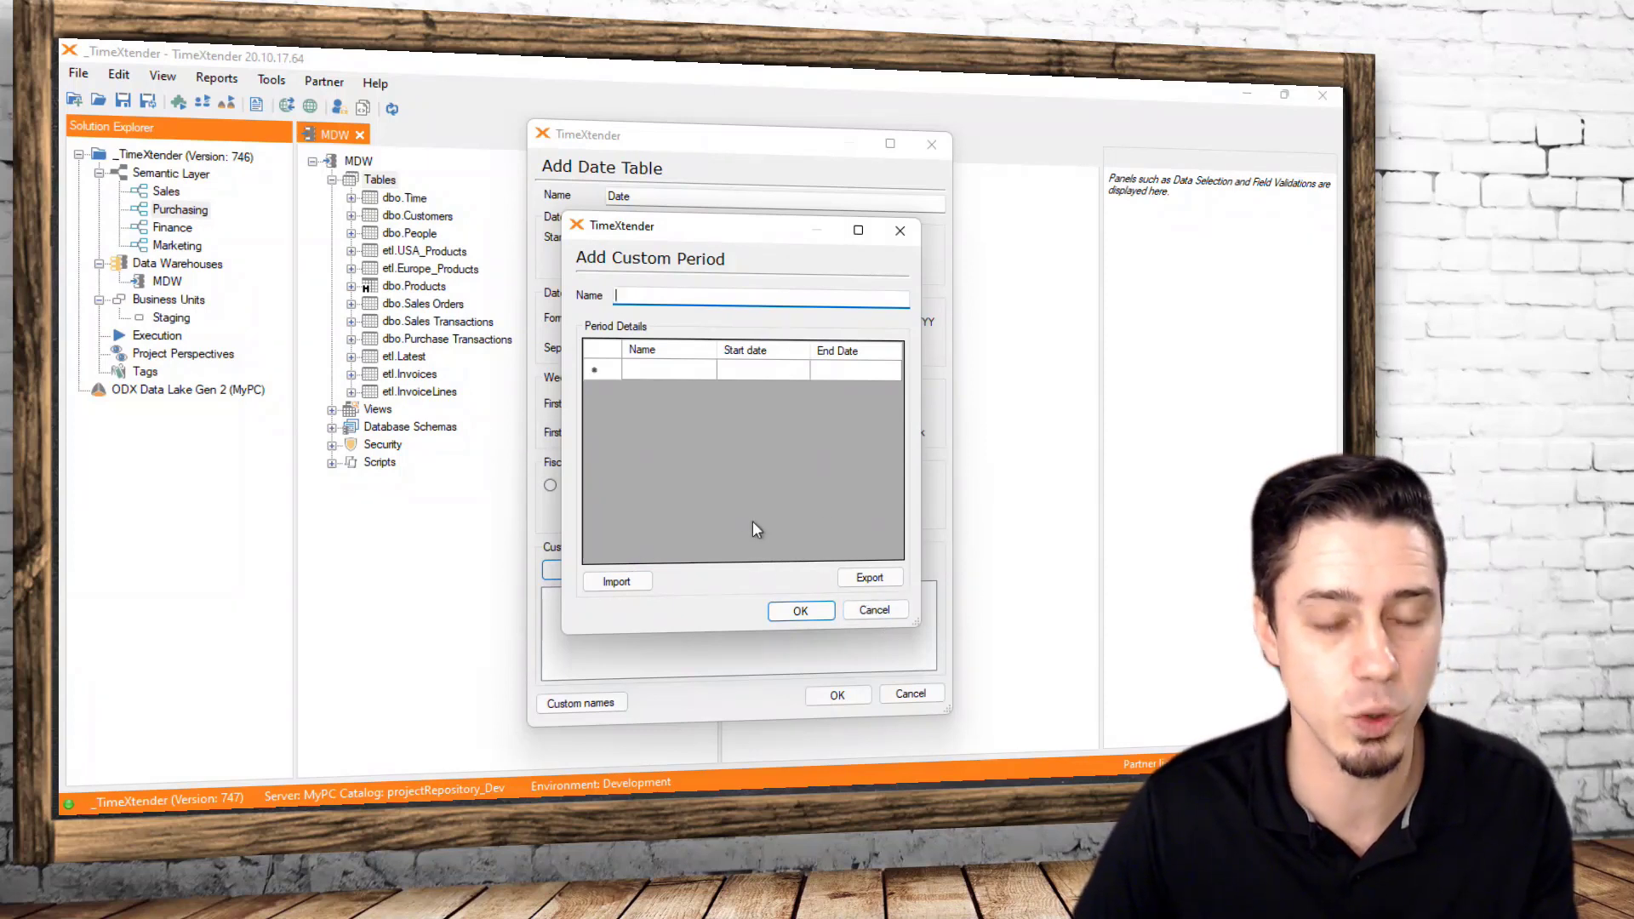
pyautogui.click(898, 612)
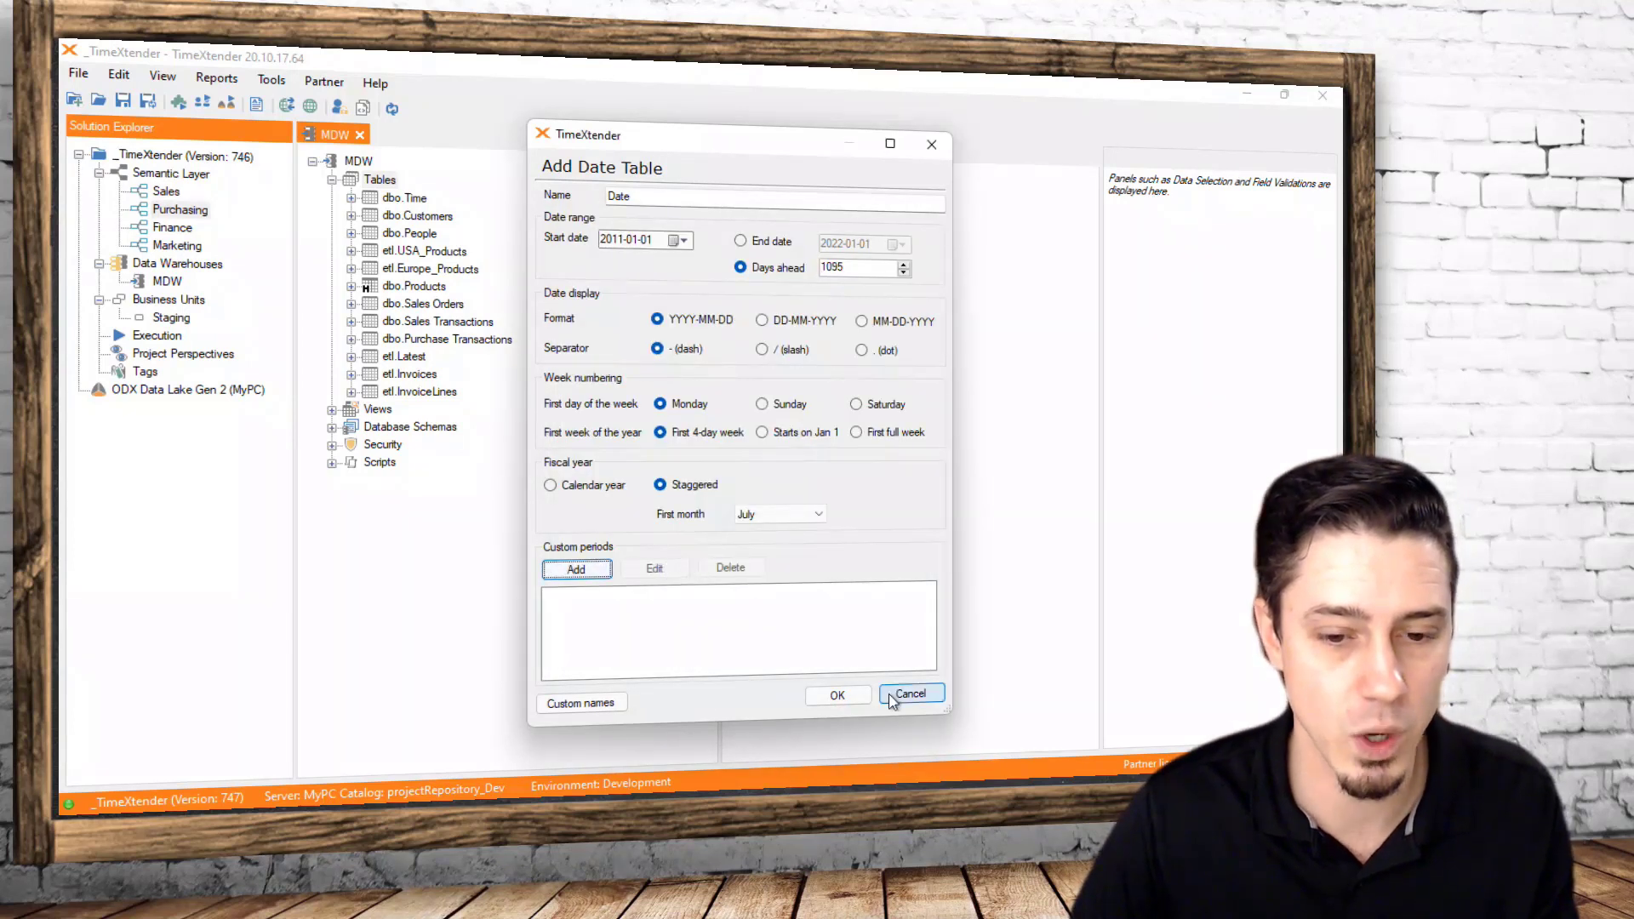
pyautogui.click(837, 696)
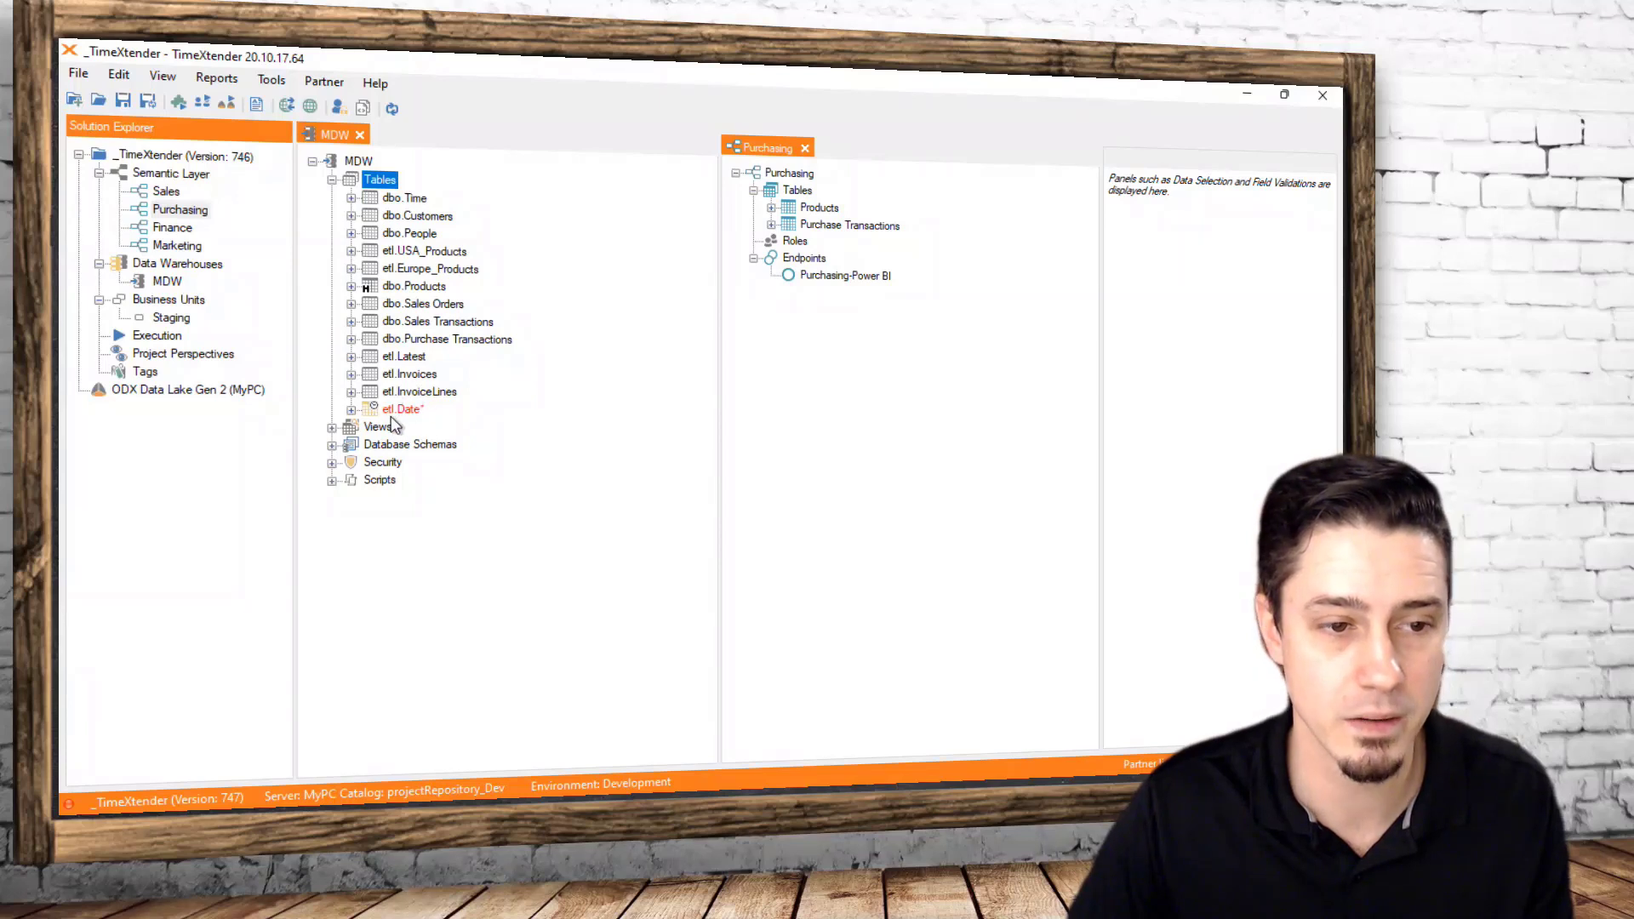
pyautogui.moveTo(396, 411); pyautogui.dragTo(400, 199)
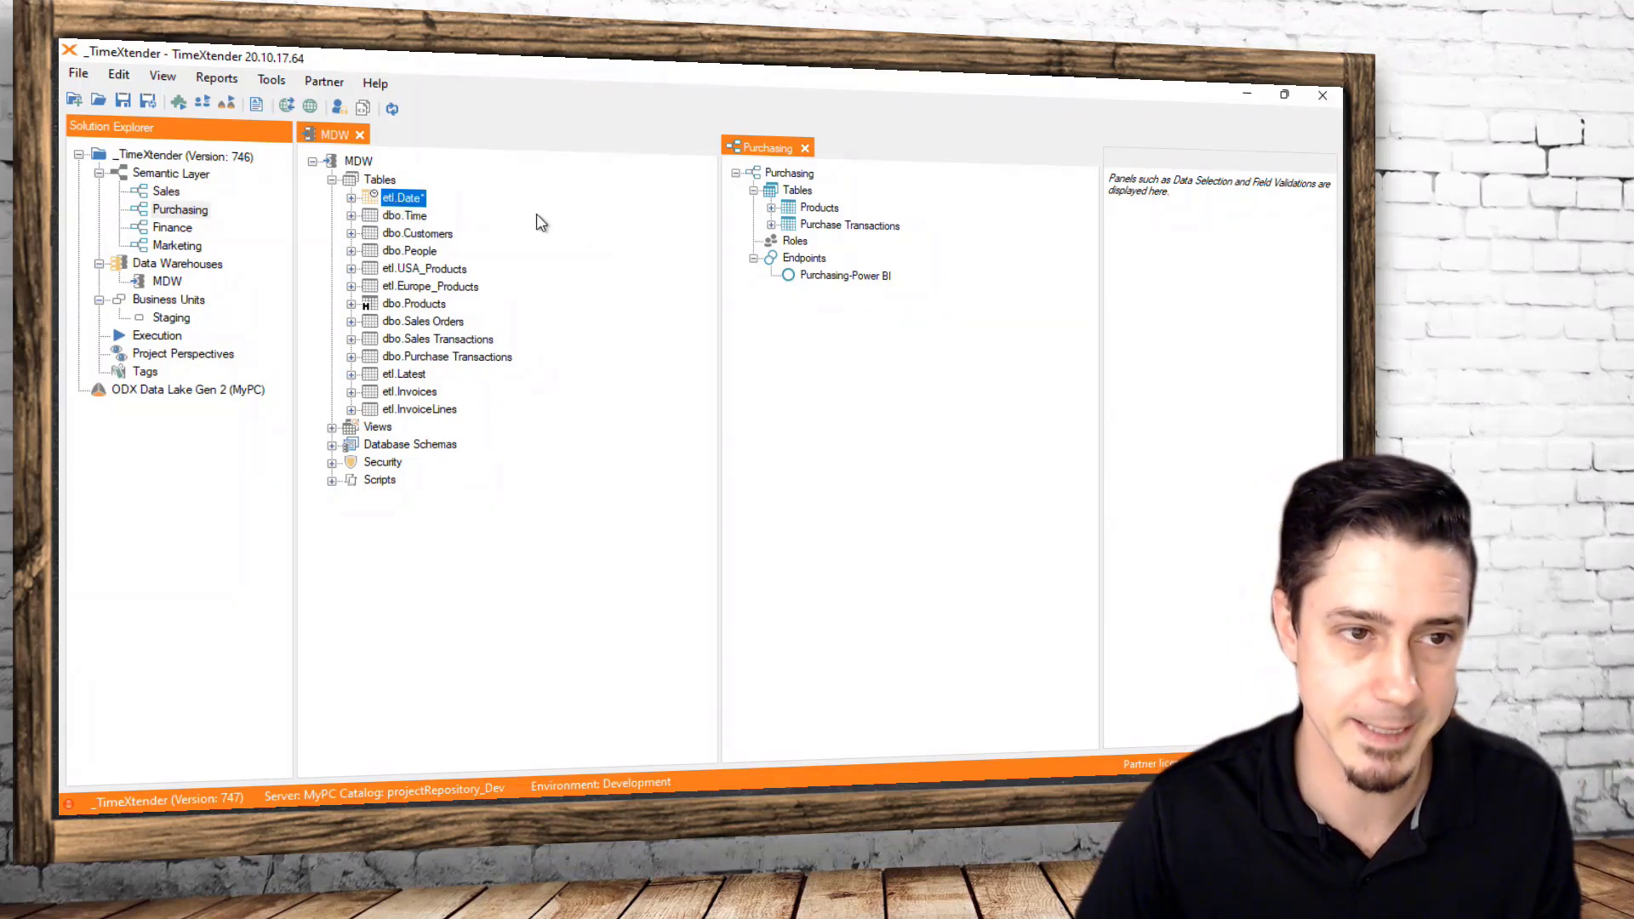
# Examine the calendar and fiscal fields generated in the etl.Date table
pyautogui.click(350, 198)
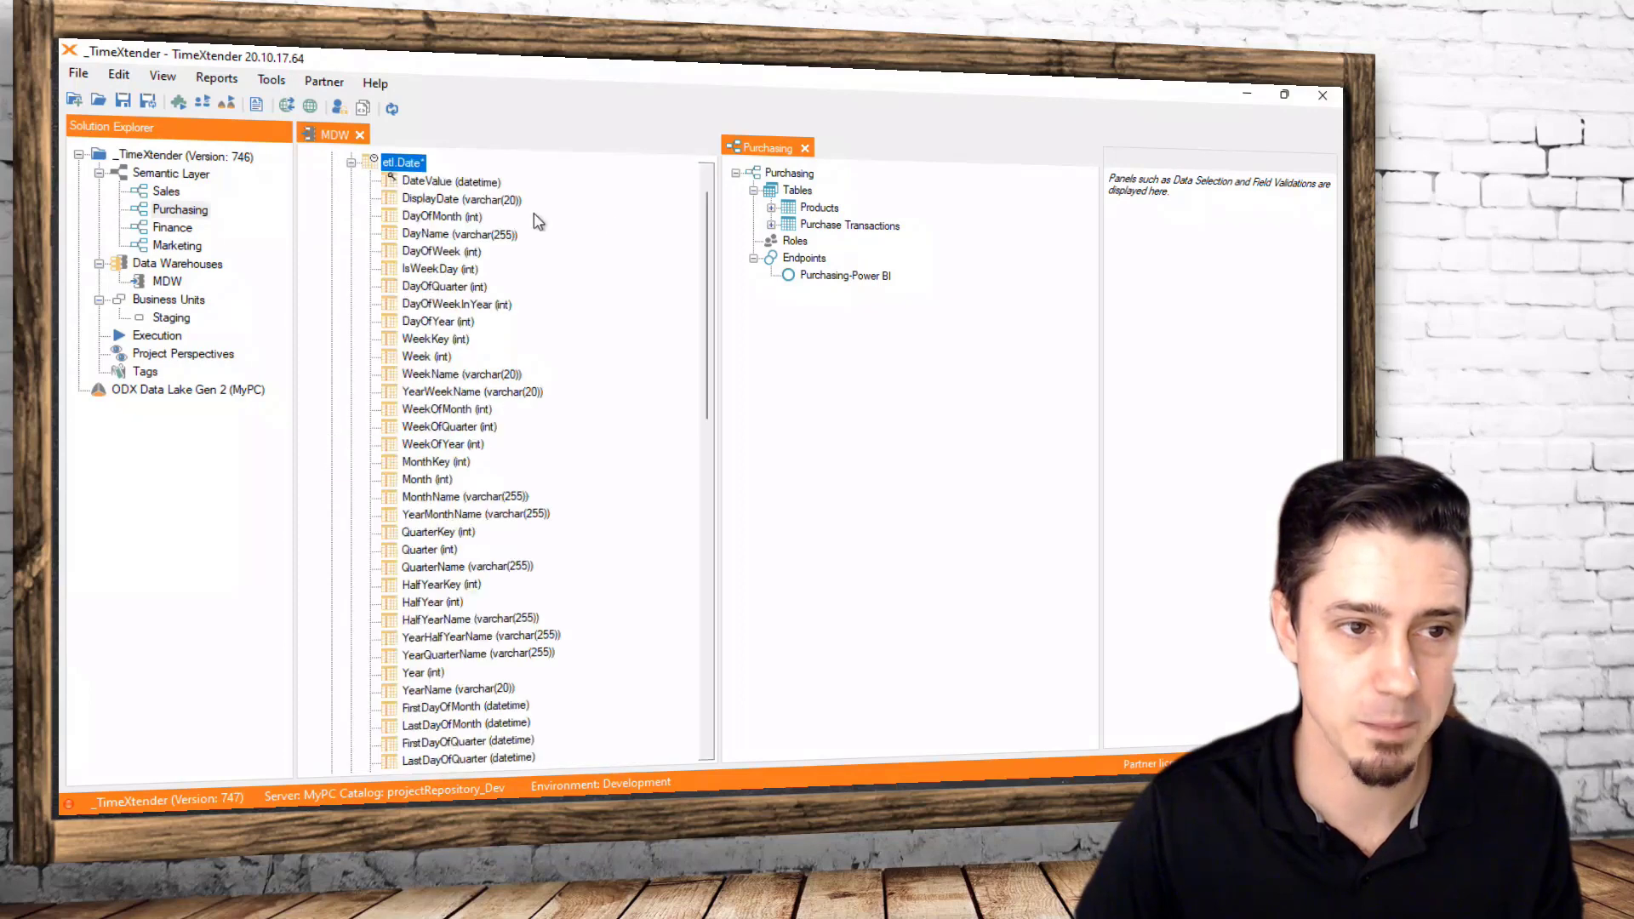
pyautogui.scroll(-1, 622, 246)
pyautogui.scroll(1, 620, 273)
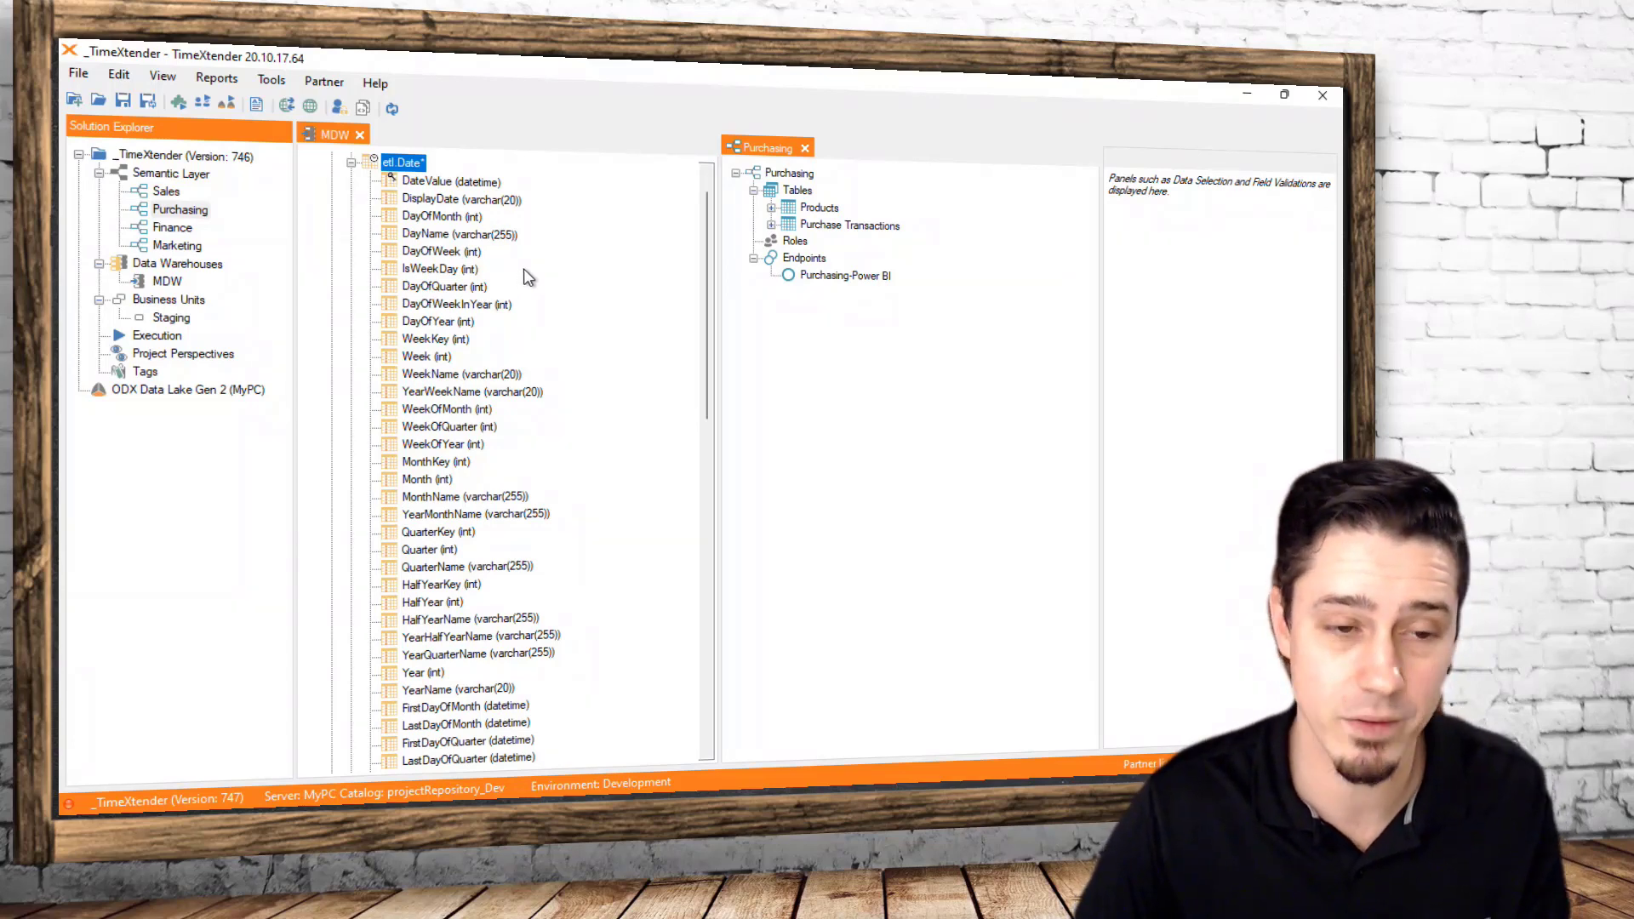
pyautogui.scroll(-2, 527, 277)
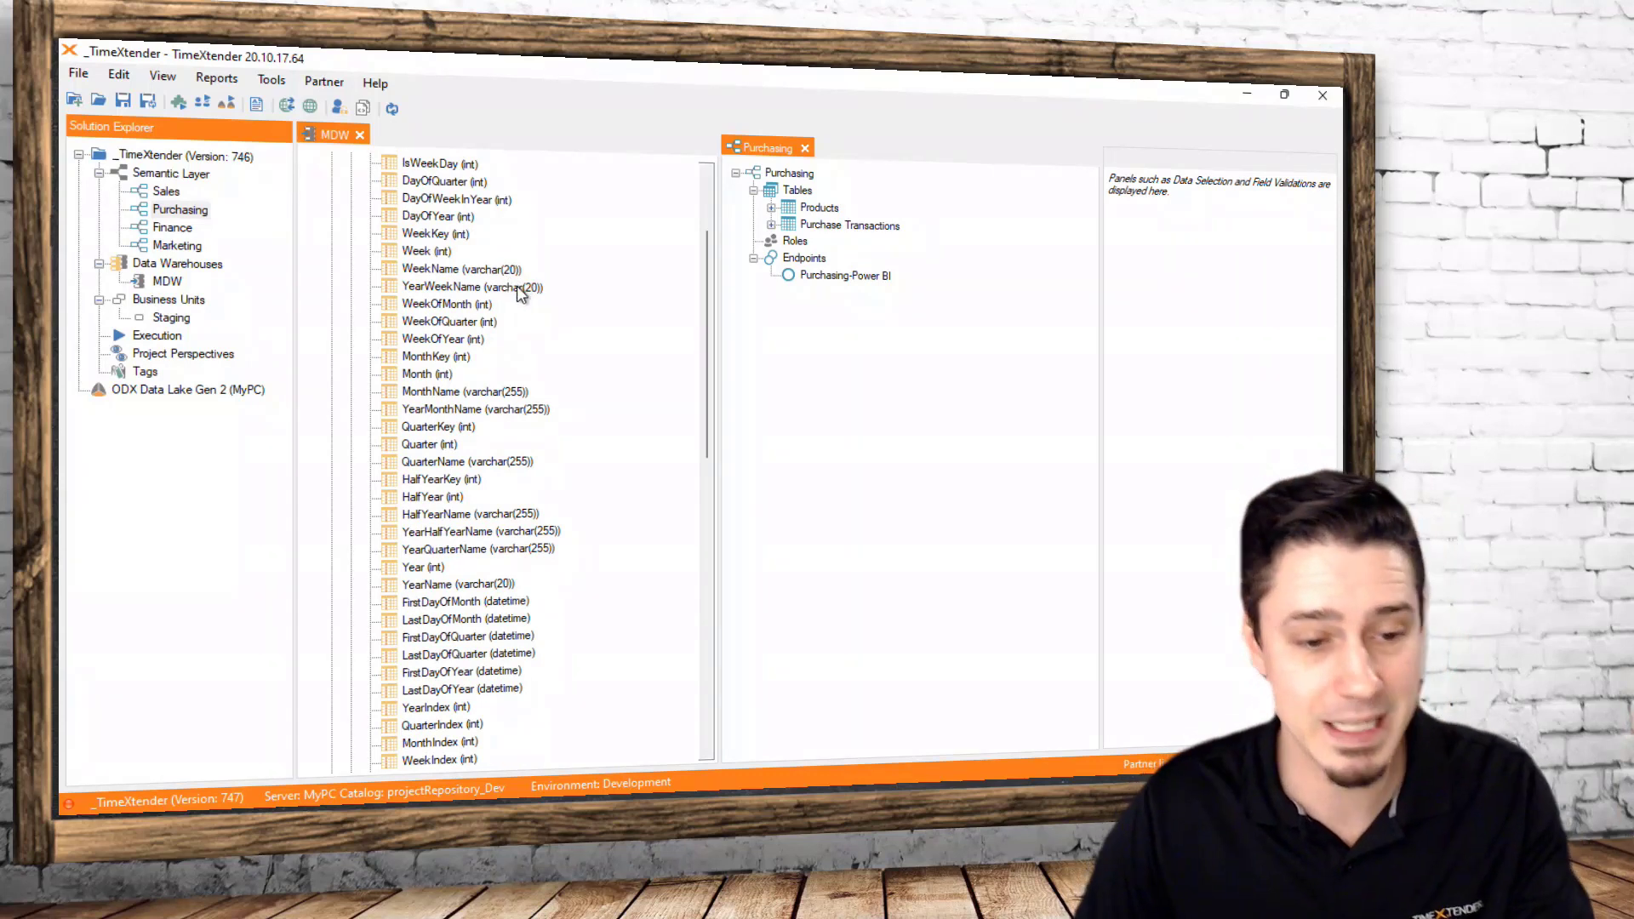
pyautogui.scroll(-5, 529, 289)
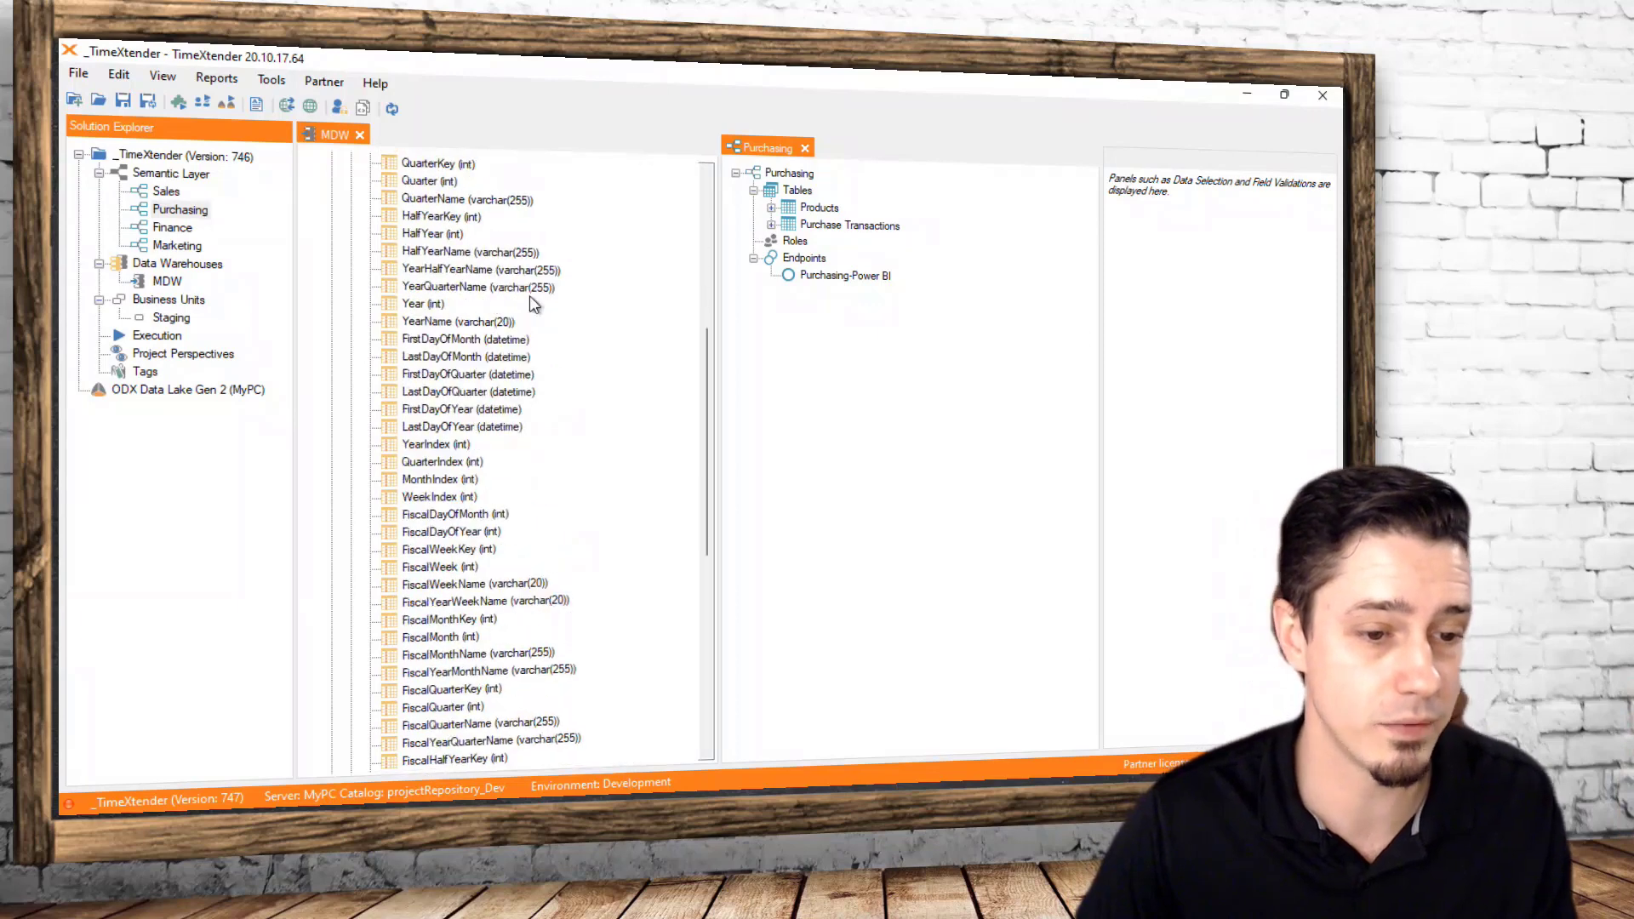
pyautogui.scroll(6, 530, 294)
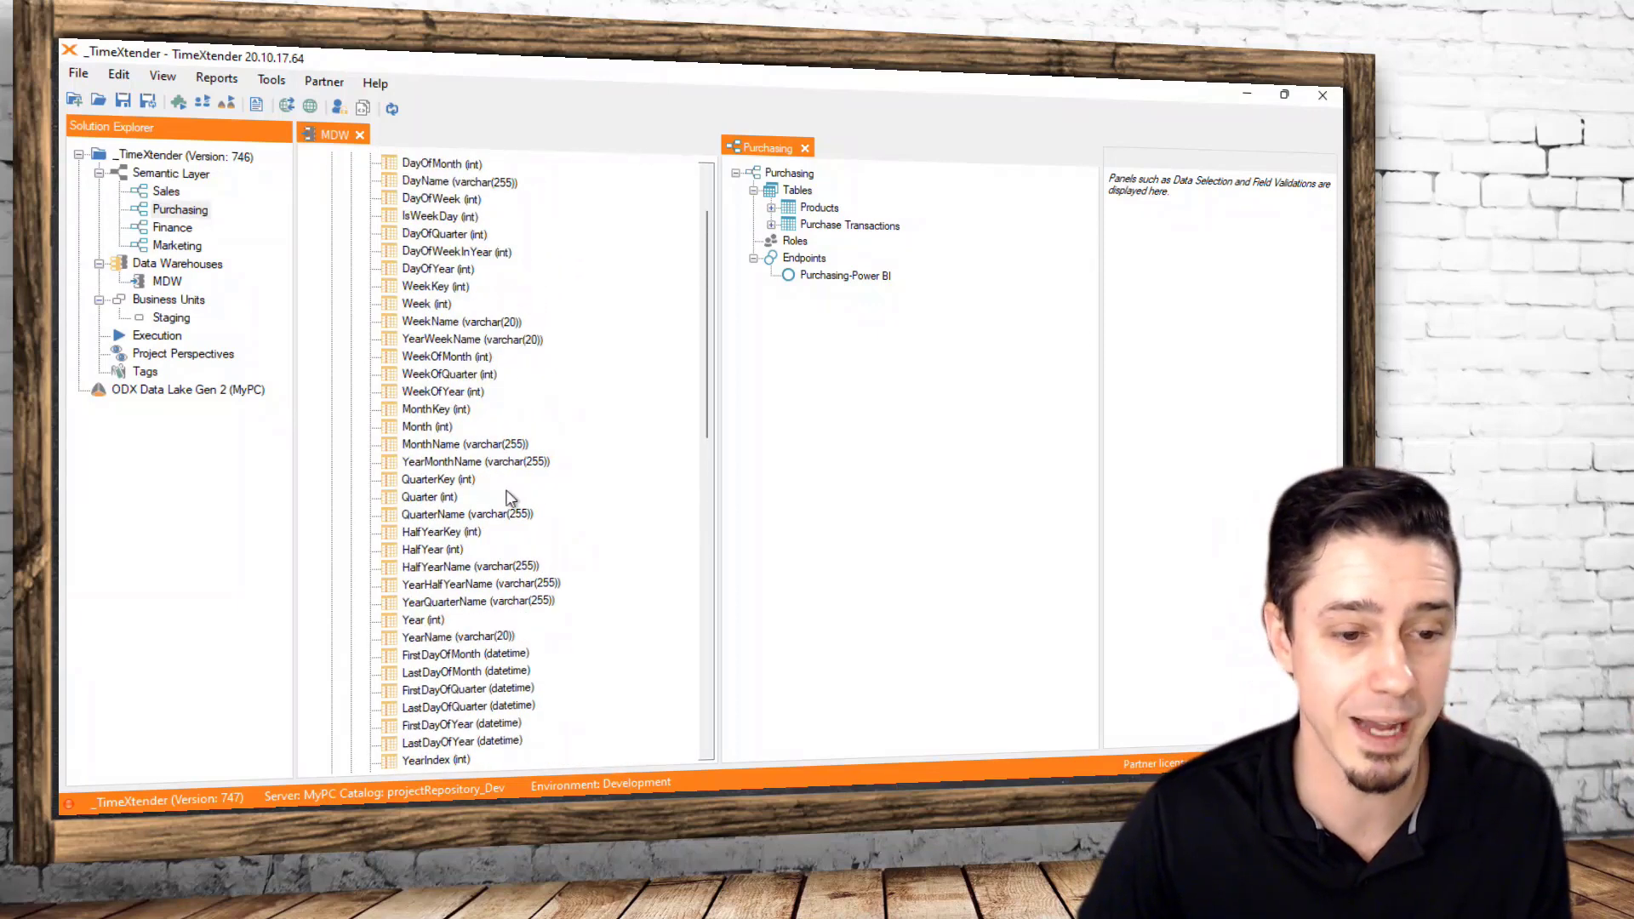
pyautogui.scroll(-8, 489, 599)
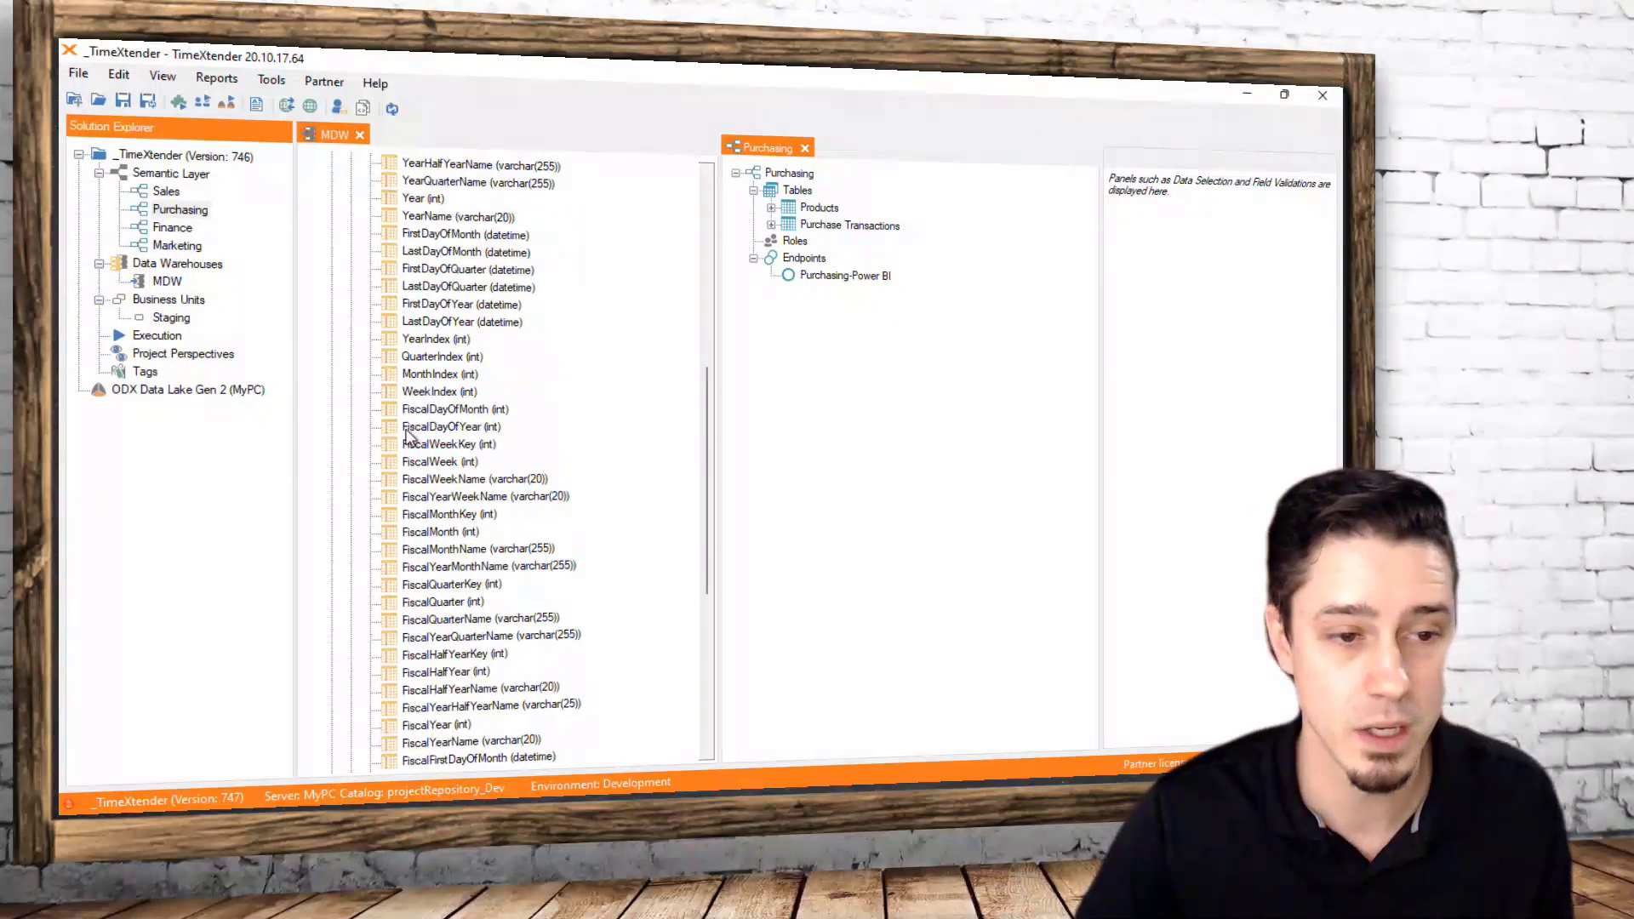
pyautogui.scroll(-3, 451, 443)
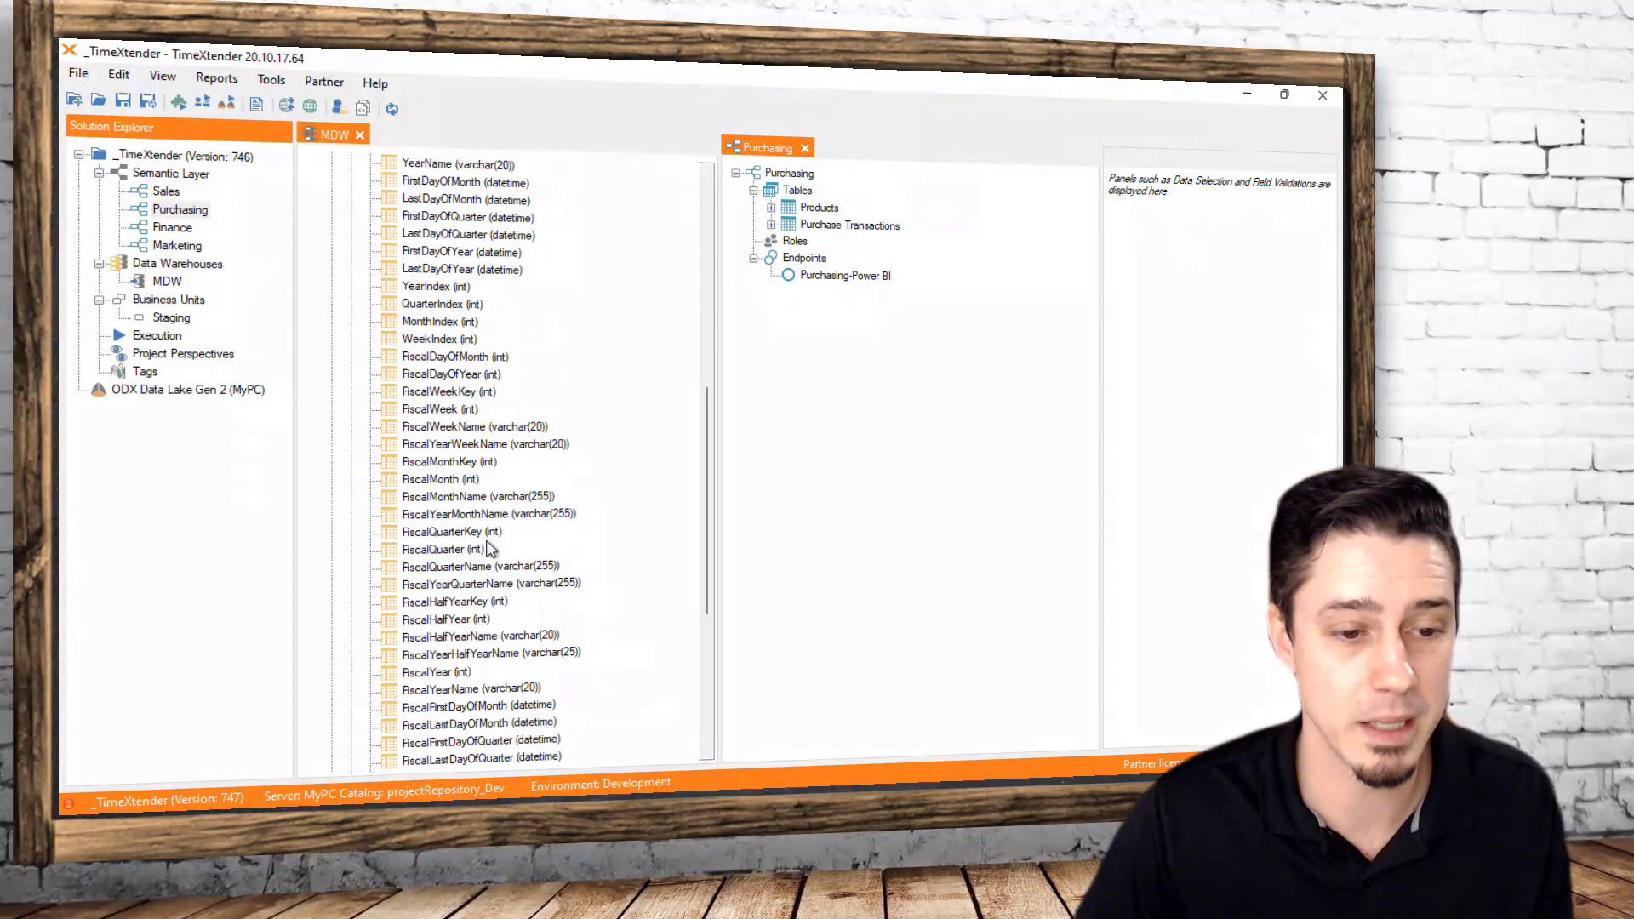
pyautogui.scroll(1, 438, 417)
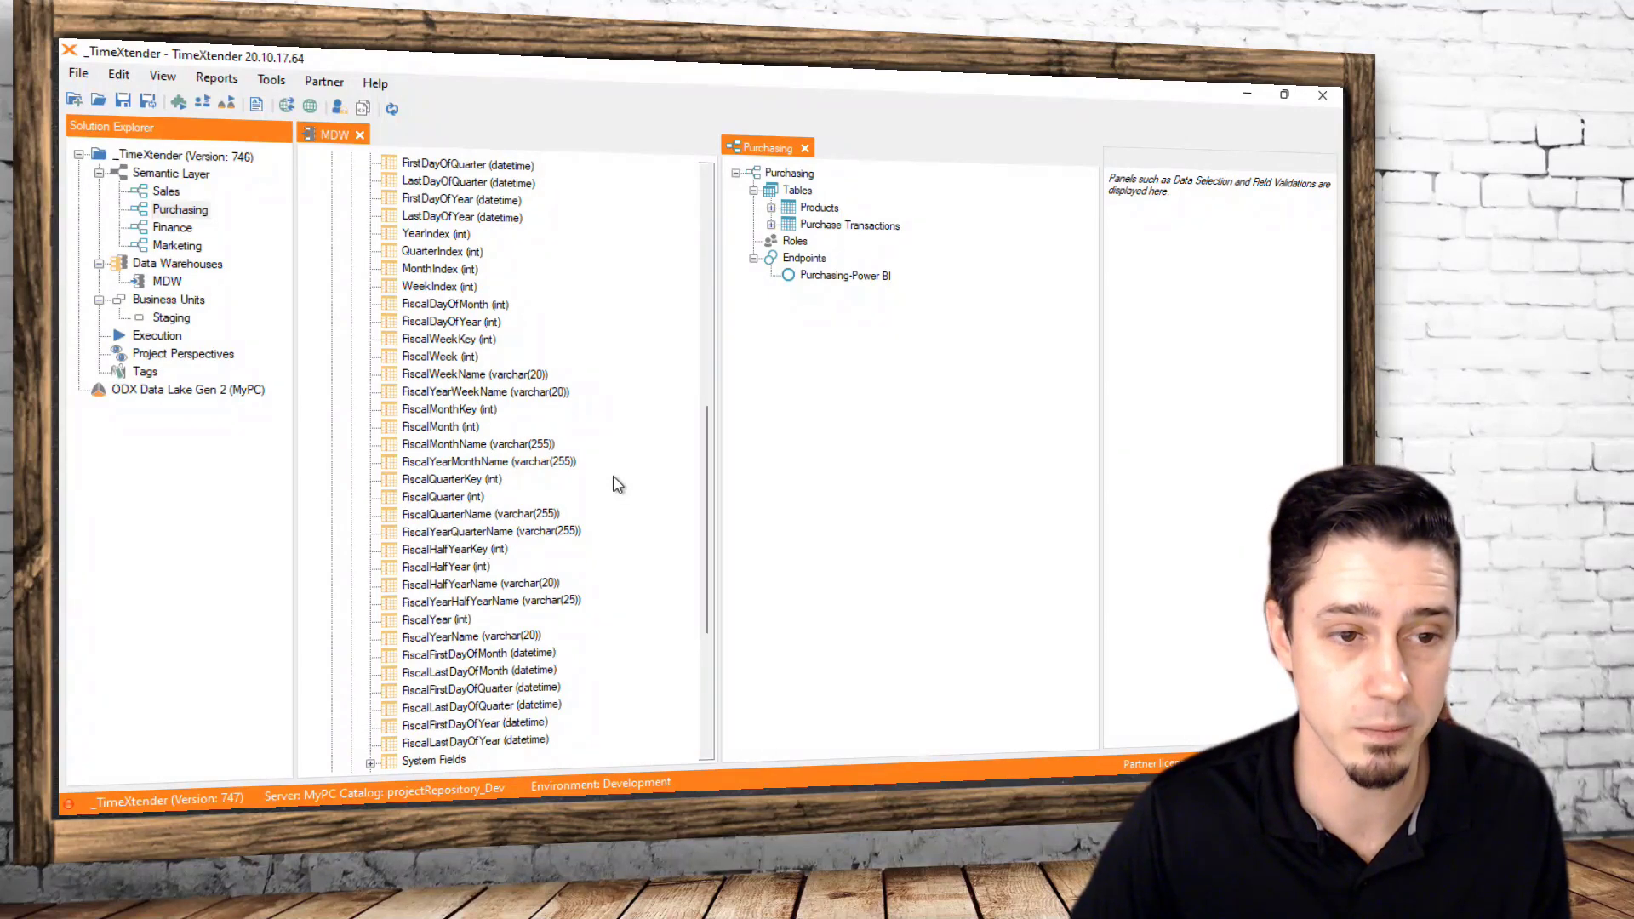
pyautogui.scroll(10, 623, 506)
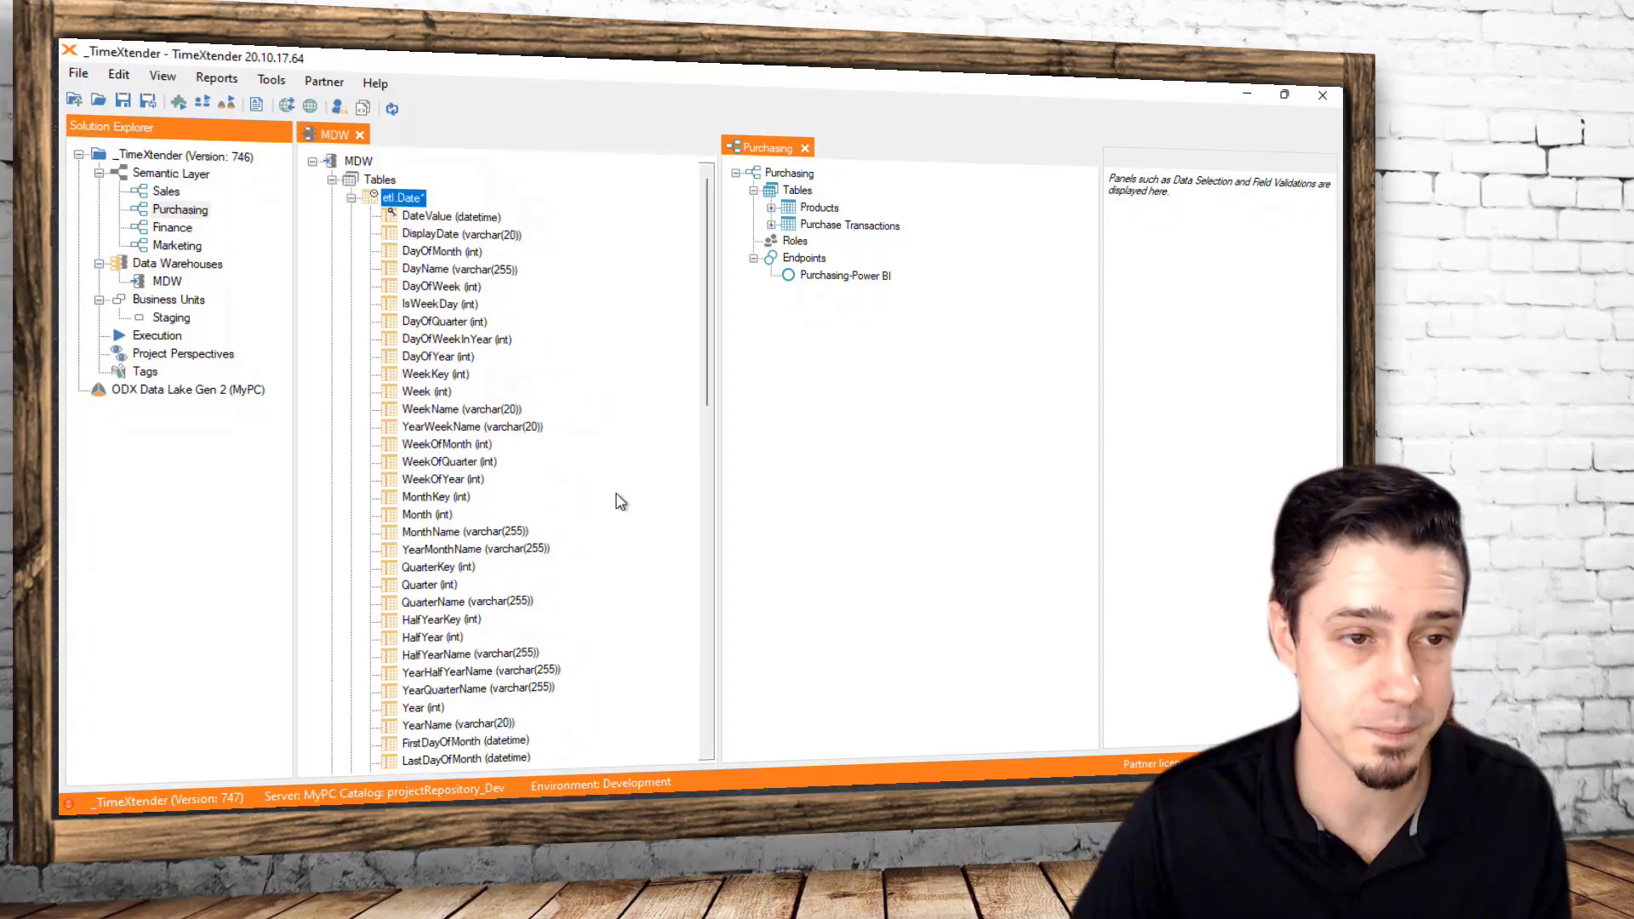
pyautogui.click(351, 198)
# Deploy and execute the etl.Date table and save the project
pyautogui.rightClick(420, 198)
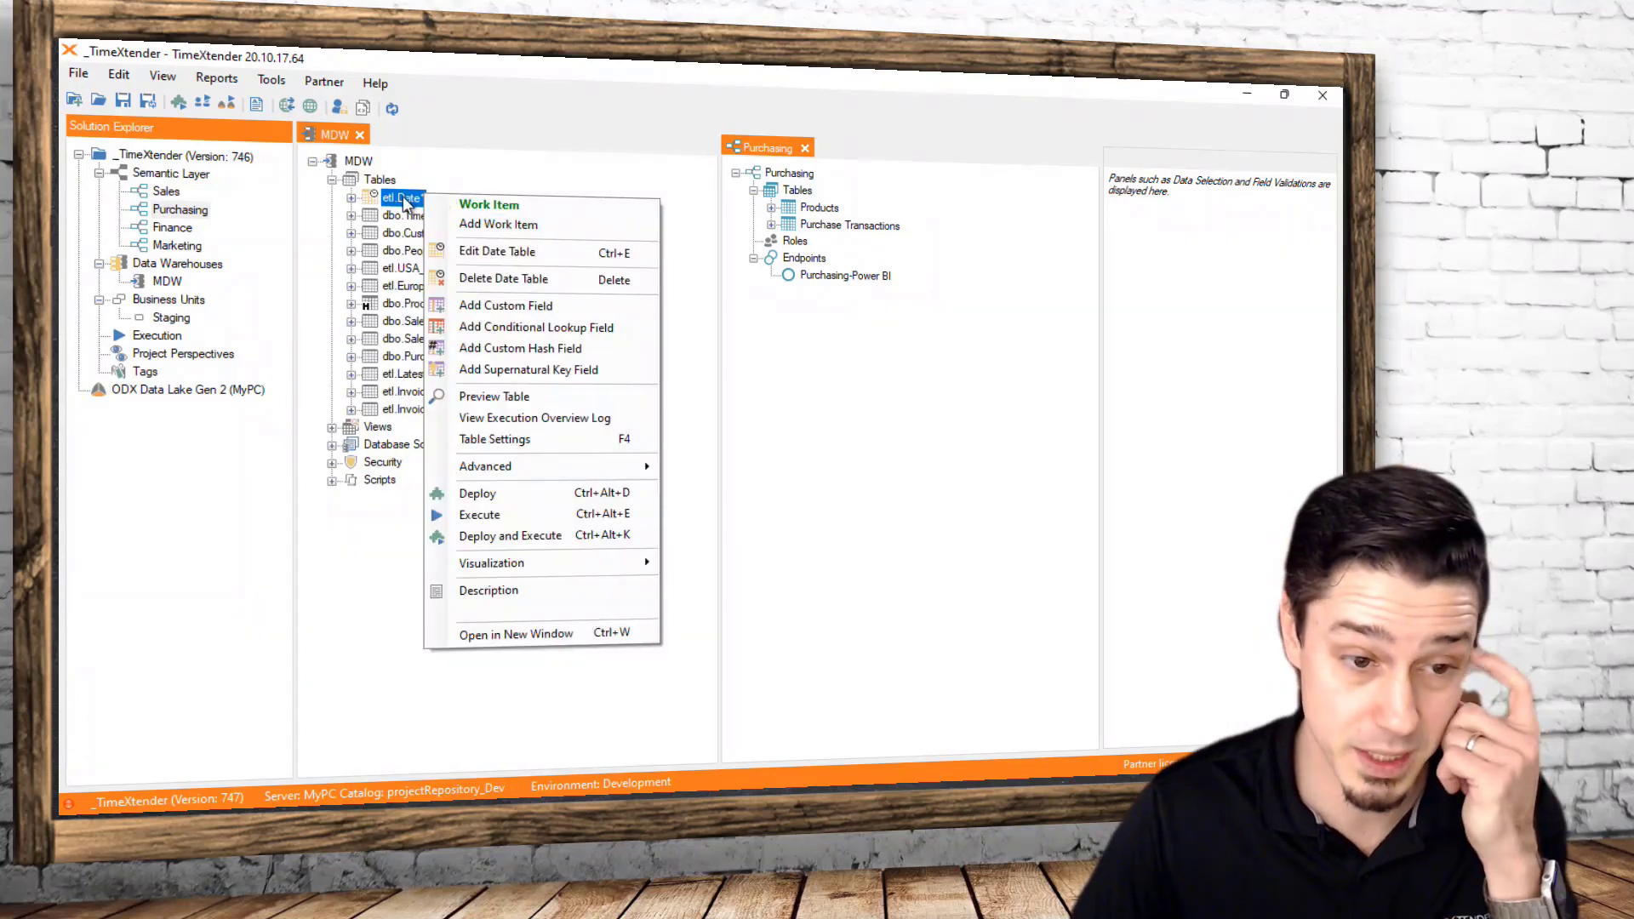
pyautogui.click(557, 541)
pyautogui.press('Return')
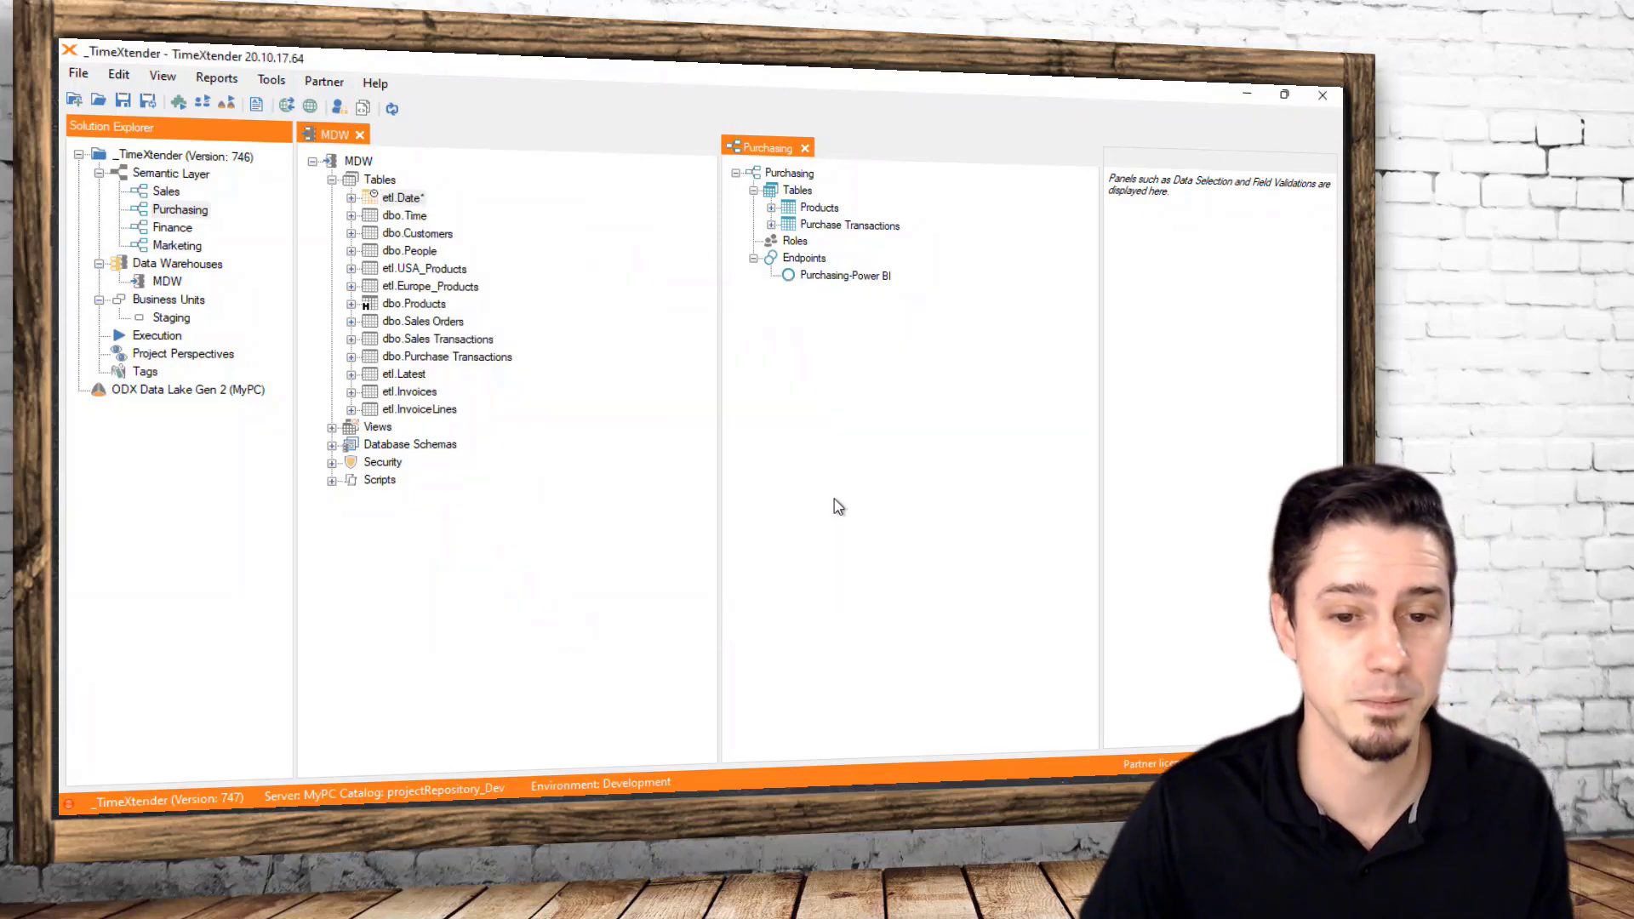
pyautogui.hotkey('ctrl', 's')
pyautogui.click(1015, 608)
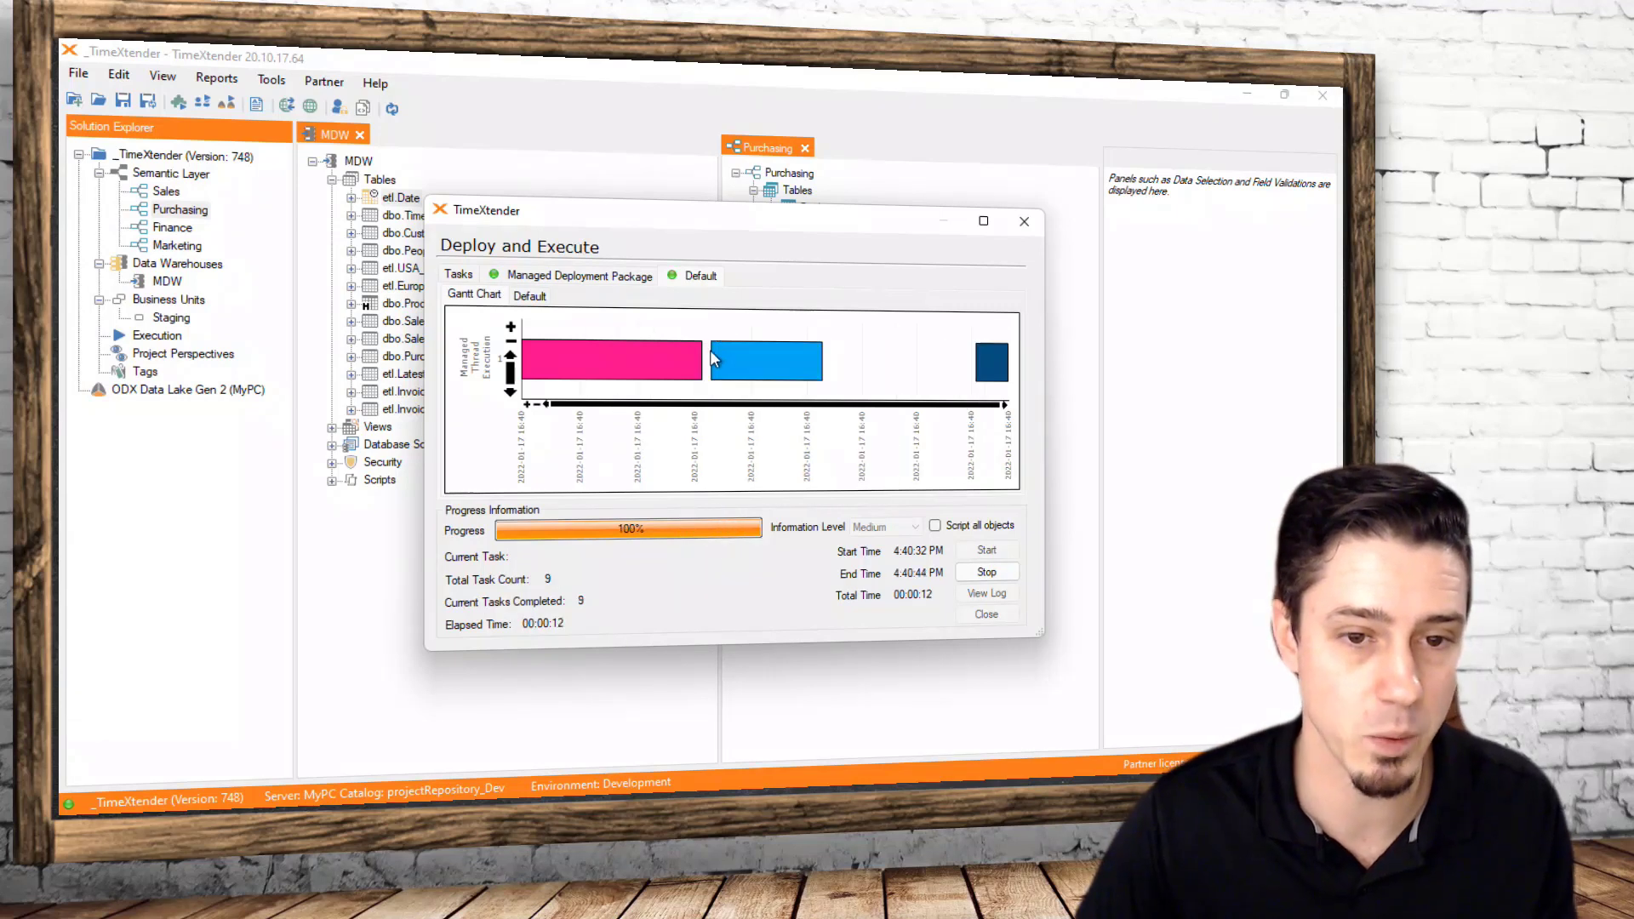
pyautogui.moveTo(678, 377)
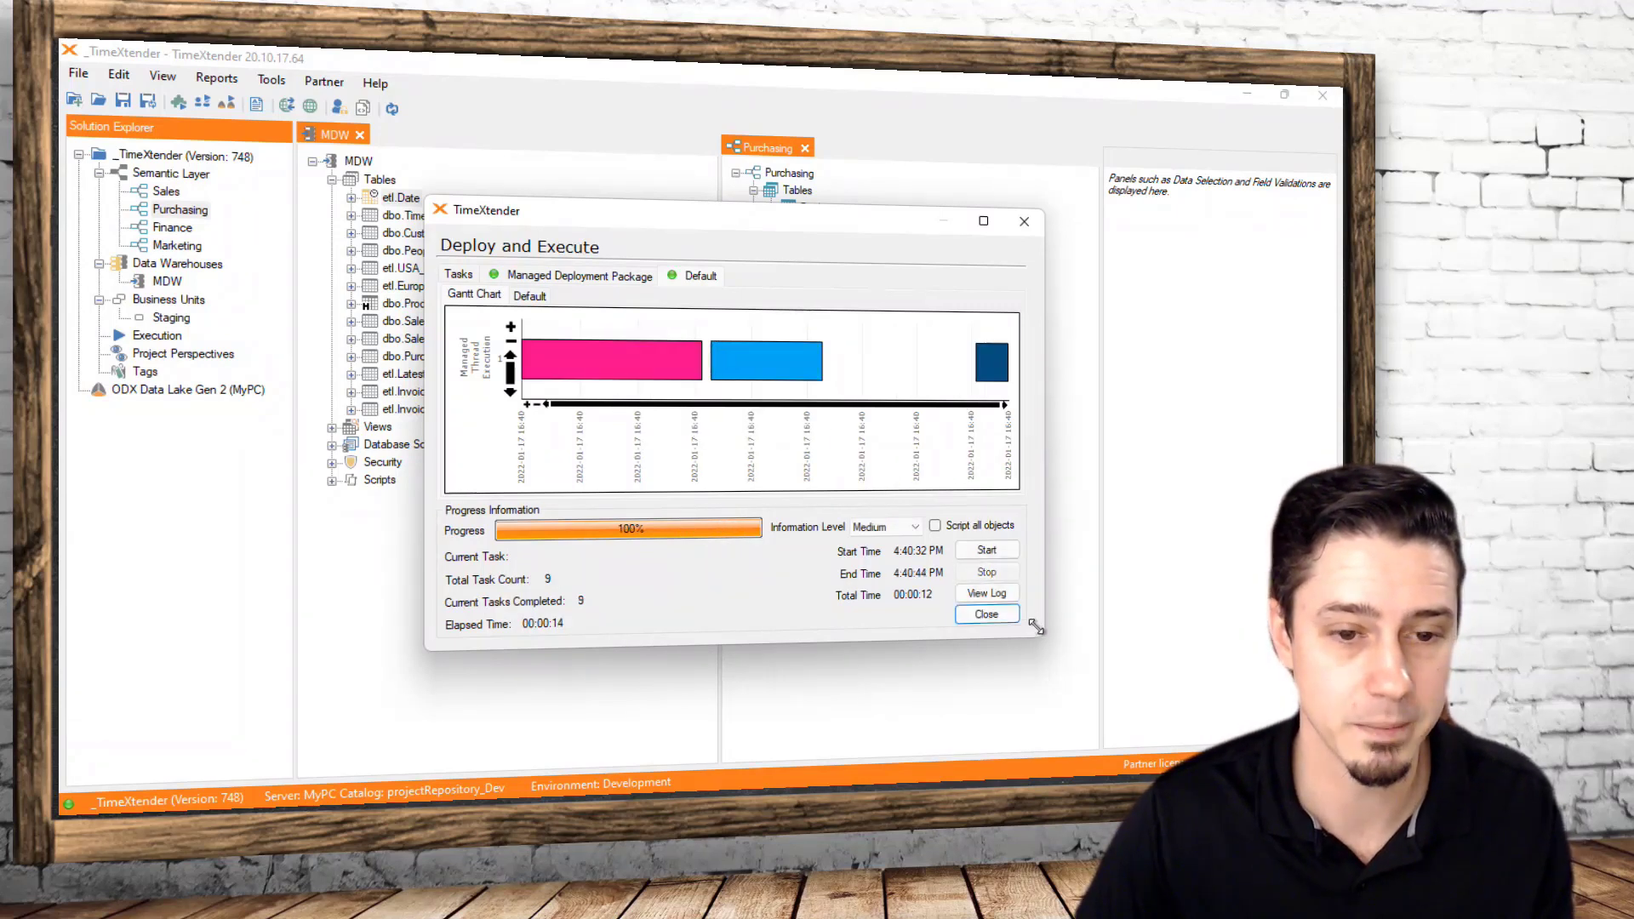
pyautogui.click(985, 614)
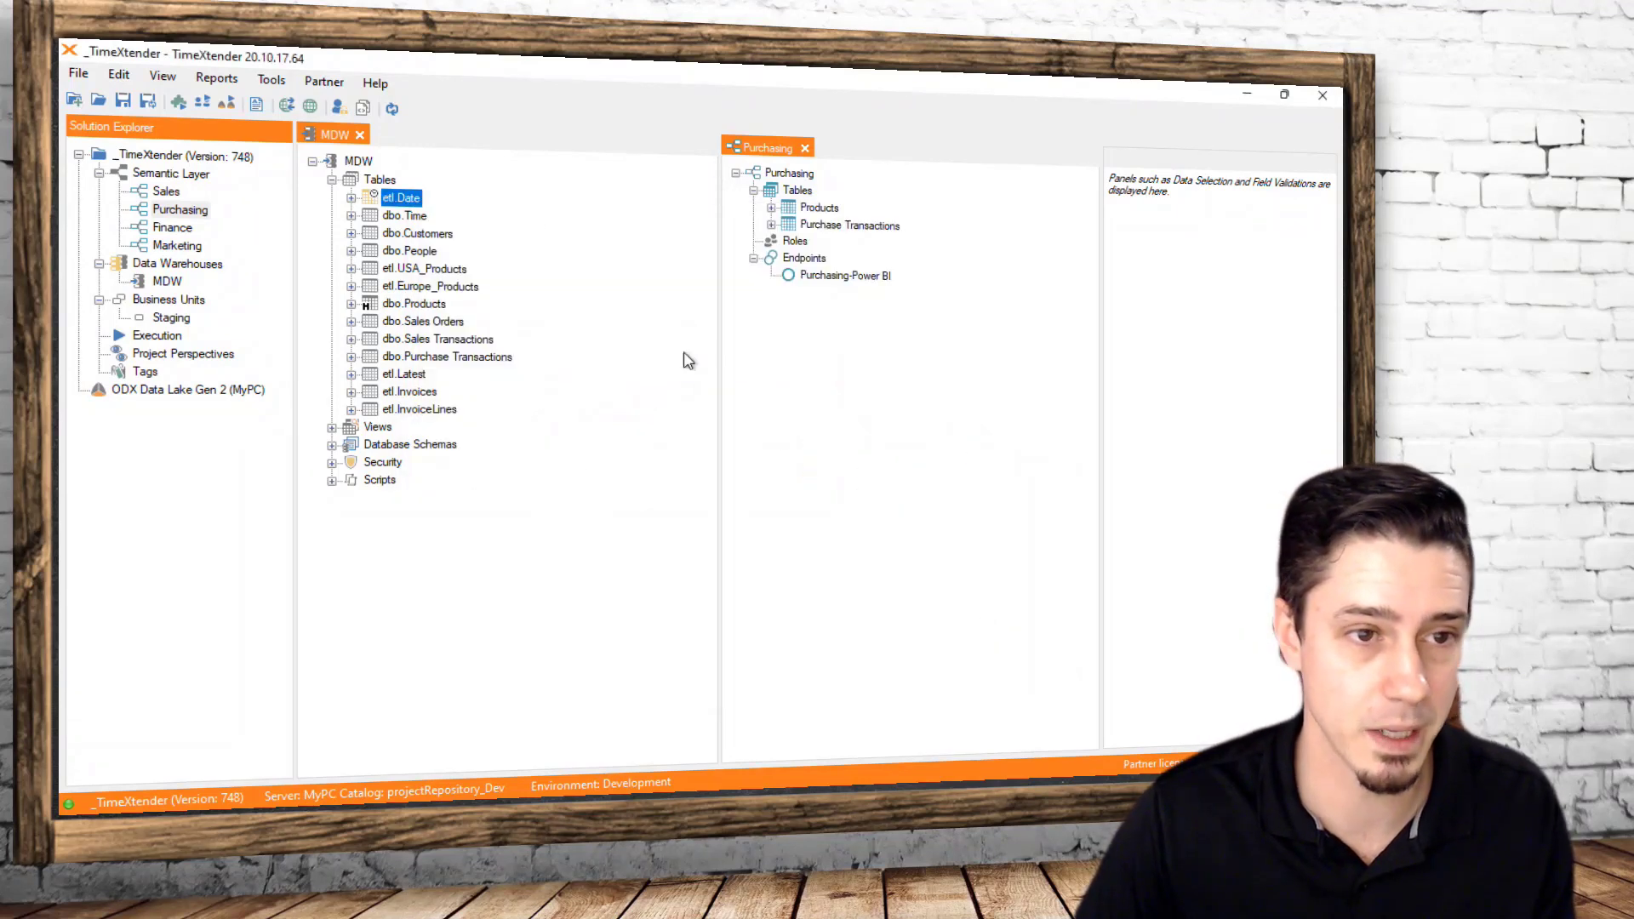
# Preview the etl.Date table's data in a maximized window and count its total rows
pyautogui.rightClick(398, 201)
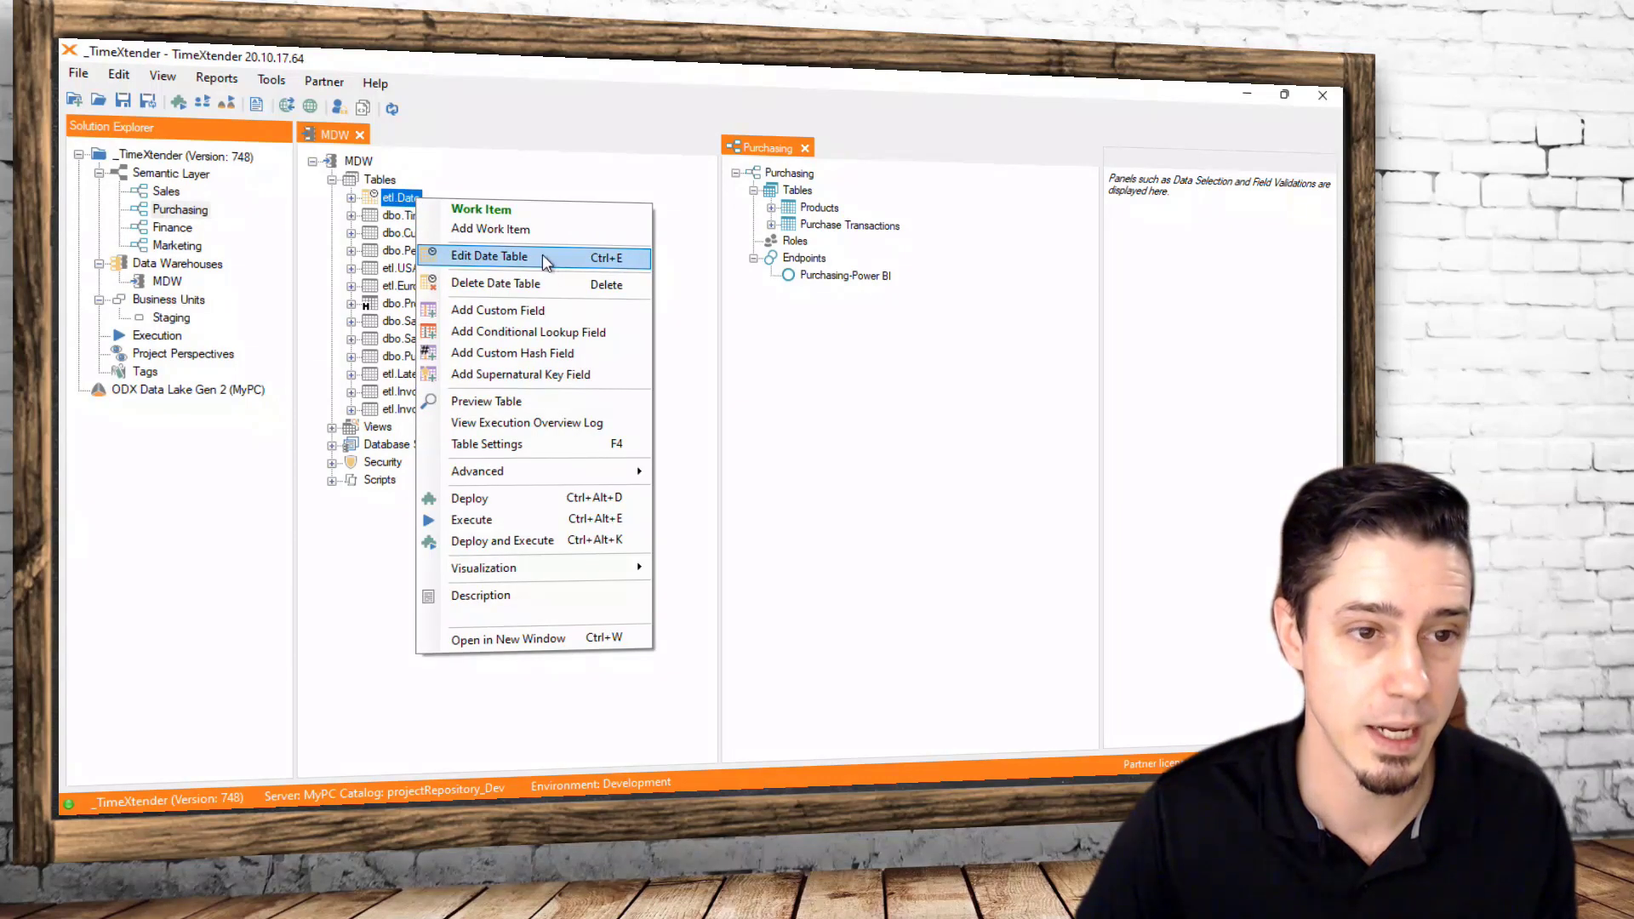
pyautogui.click(489, 401)
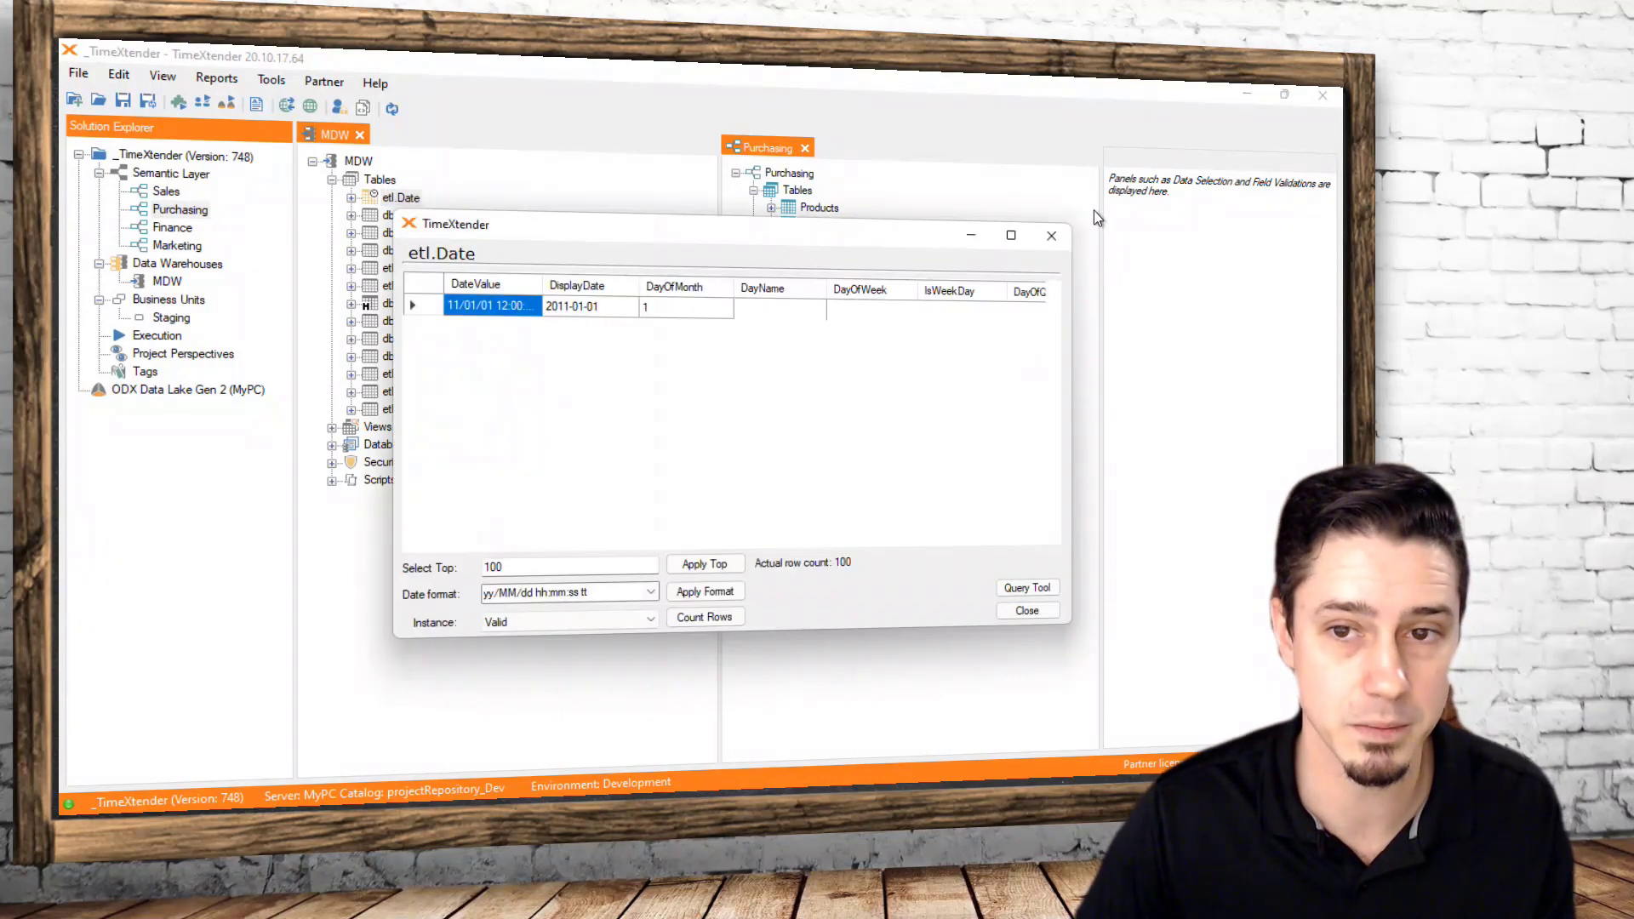
pyautogui.click(1011, 235)
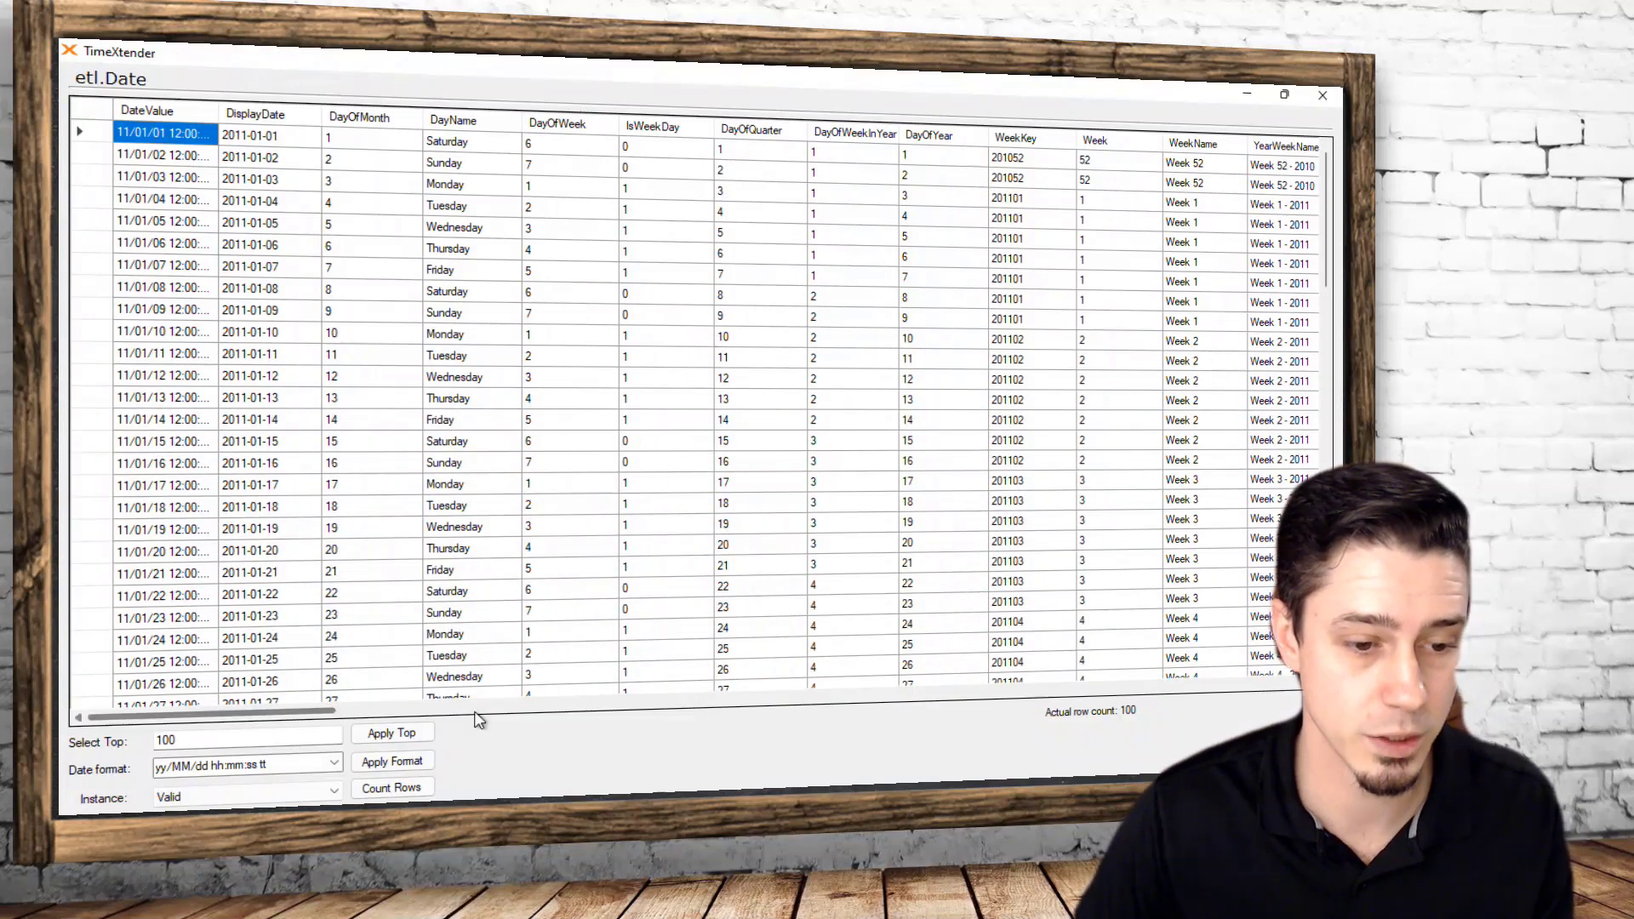
pyautogui.click(393, 790)
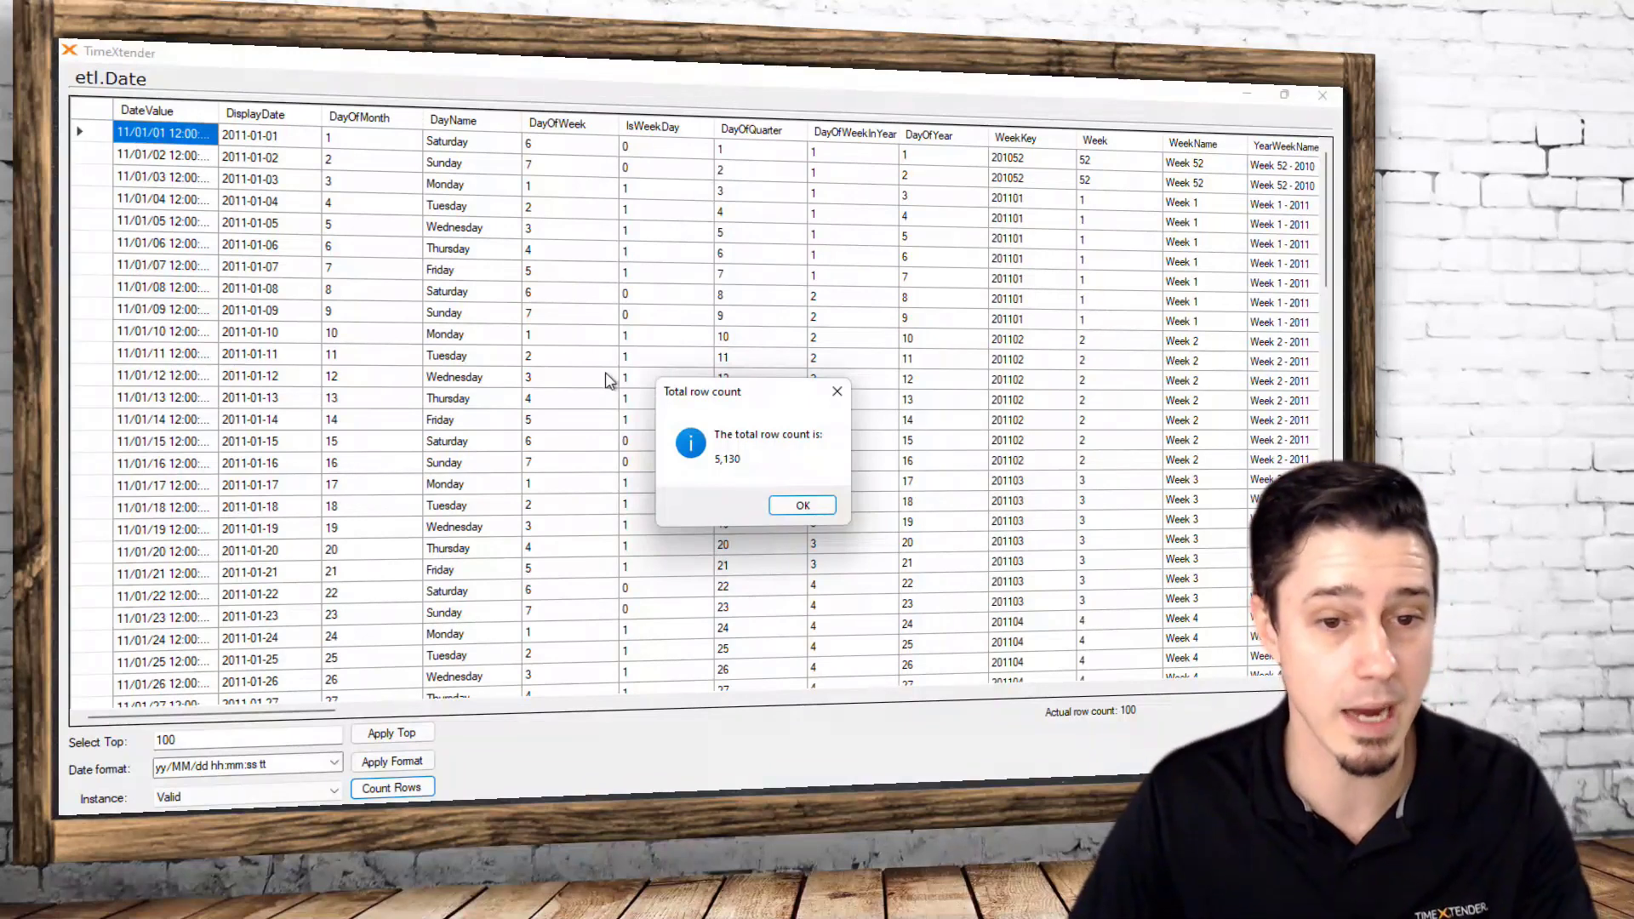
# Examine the quarter, half-year, year and first/last-day columns in the etl.Date table preview
pyautogui.click(795, 509)
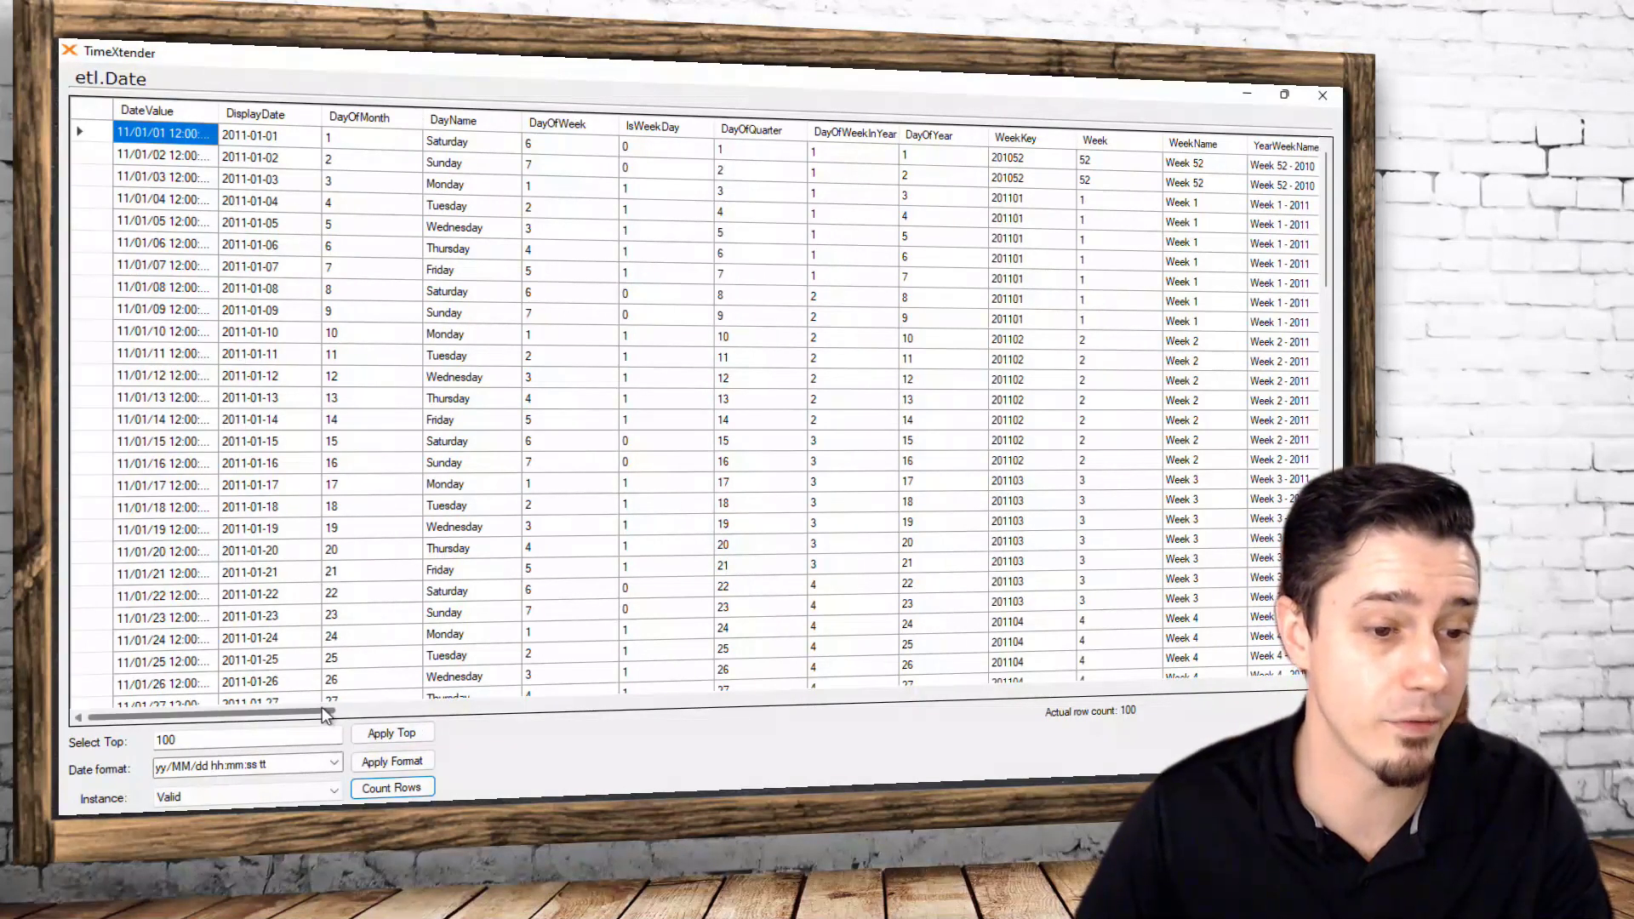
pyautogui.moveTo(322, 711); pyautogui.dragTo(609, 711)
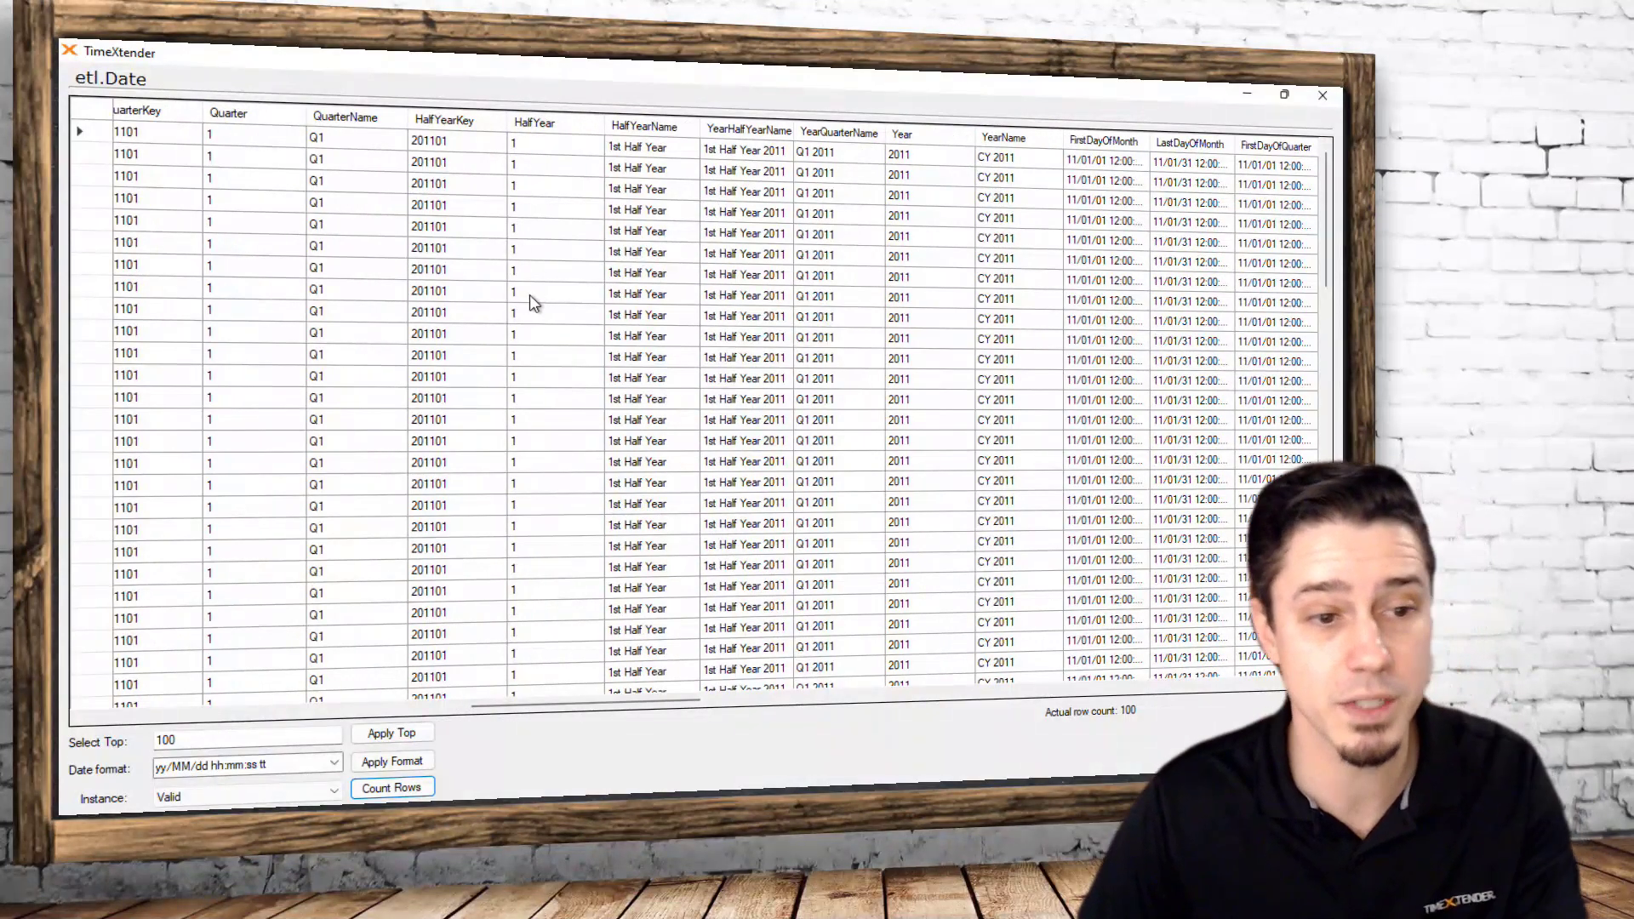
pyautogui.moveTo(579, 711); pyautogui.dragTo(664, 712)
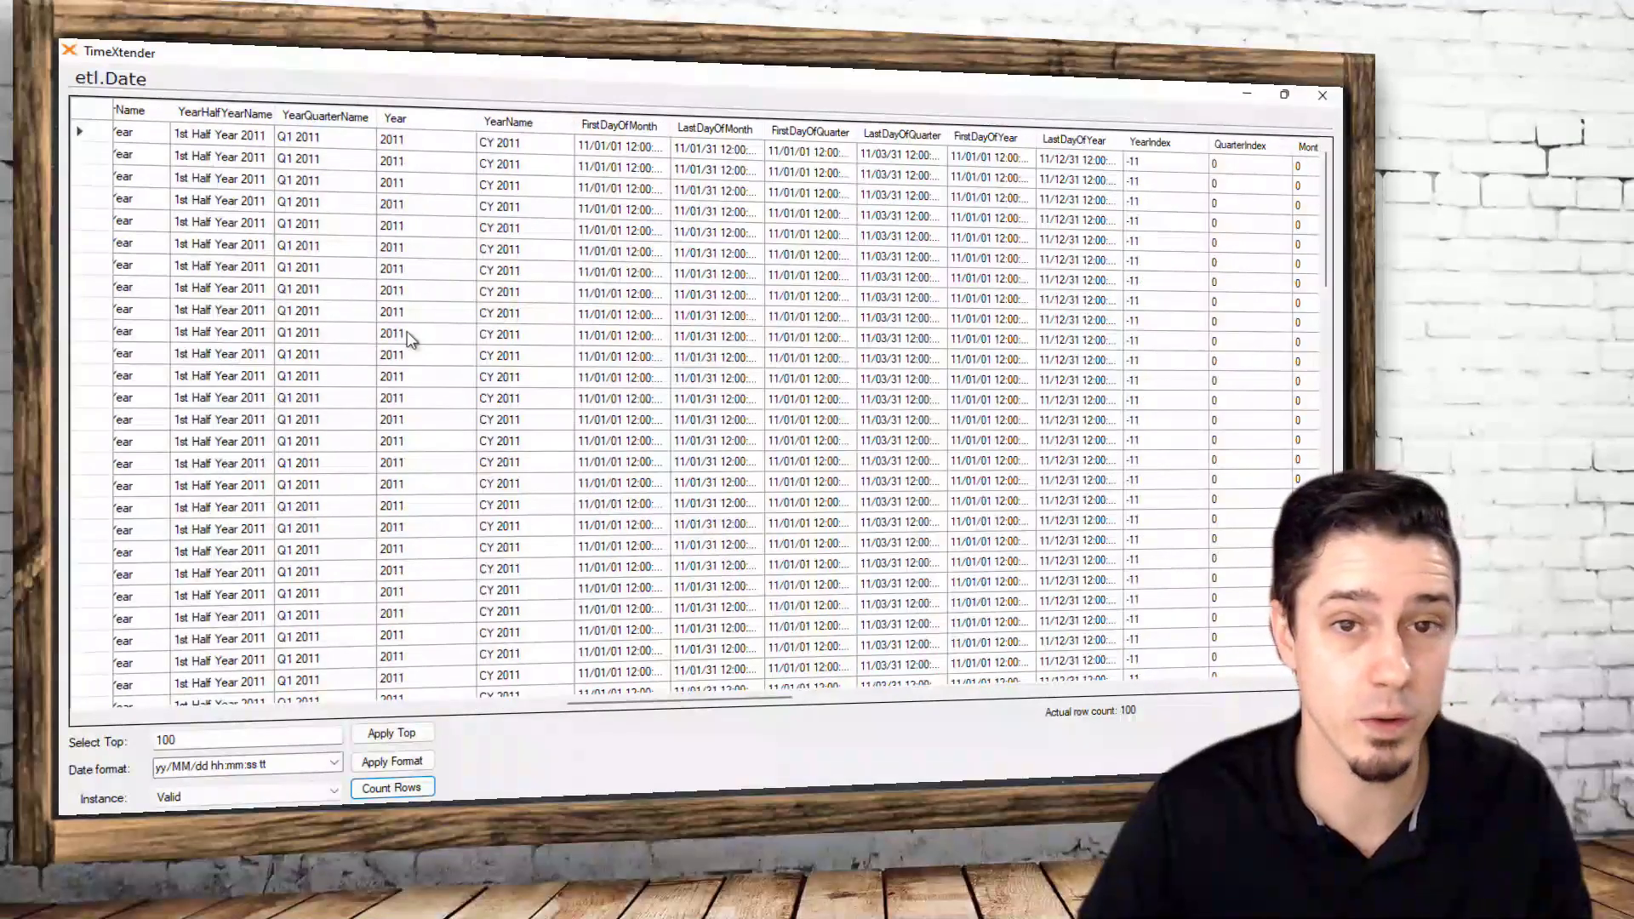
pyautogui.moveTo(662, 713); pyautogui.dragTo(472, 711)
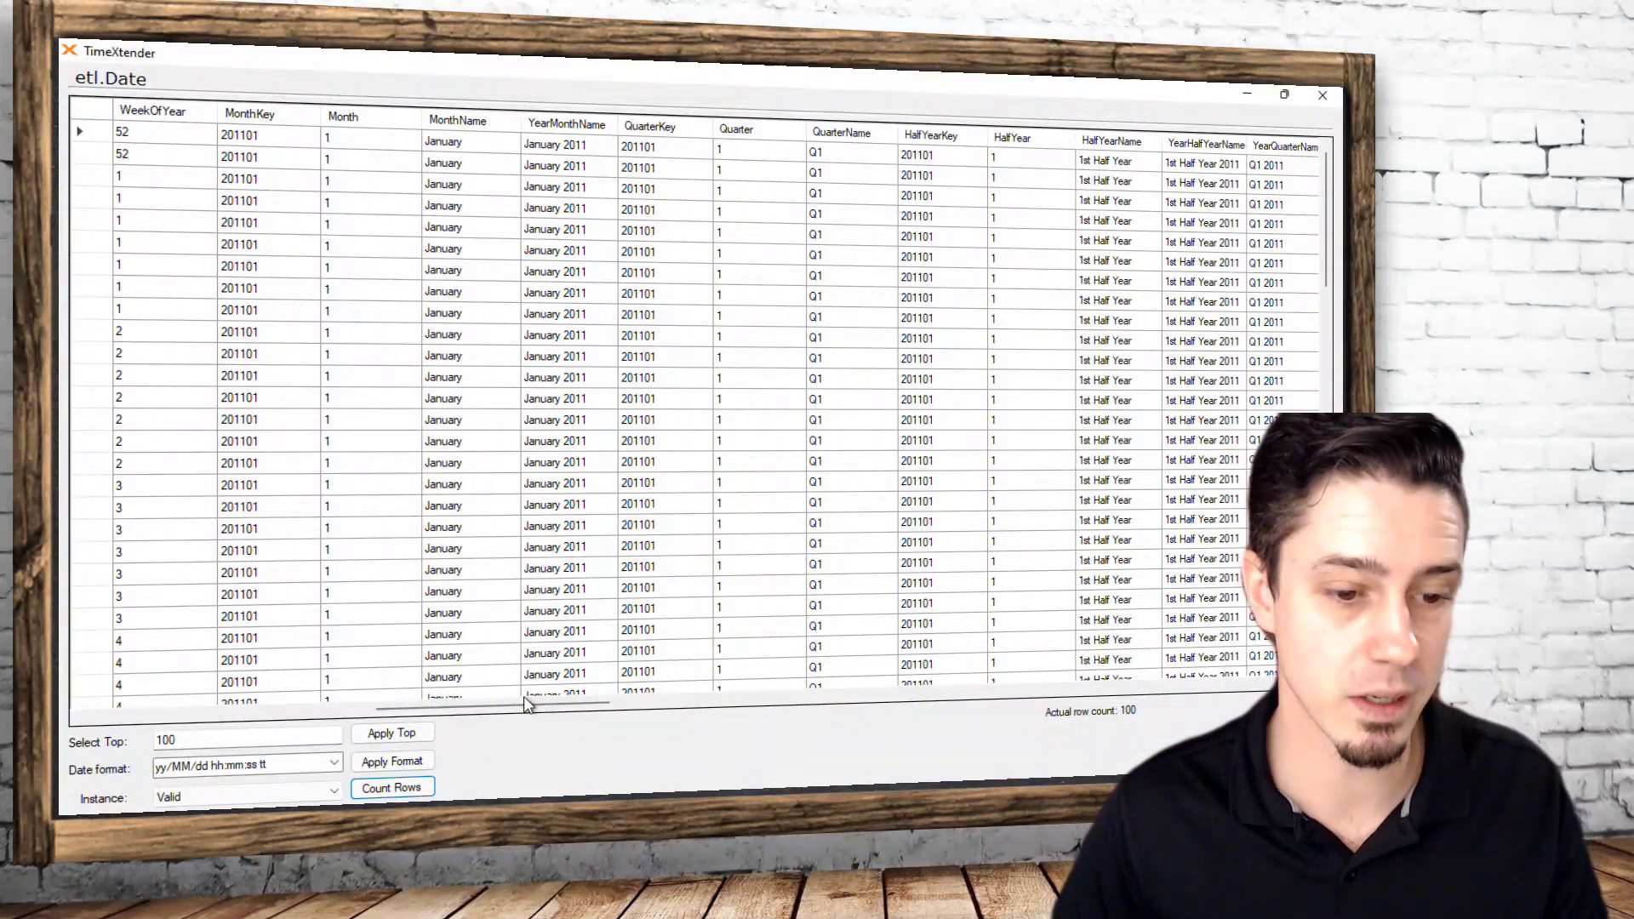
pyautogui.moveTo(527, 702); pyautogui.dragTo(357, 710)
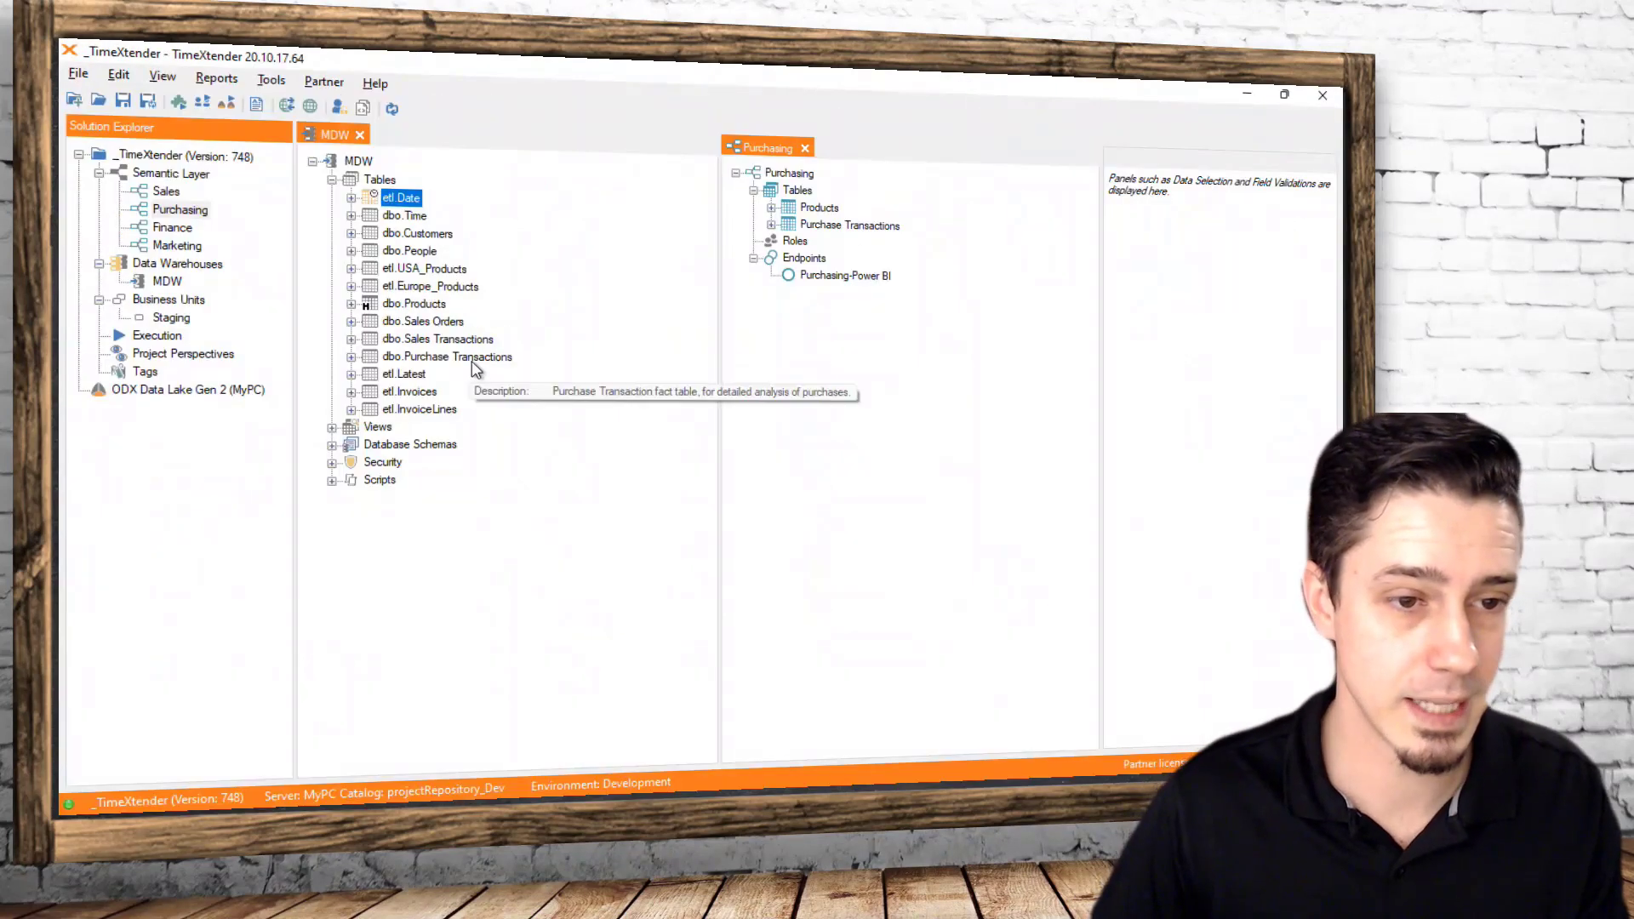
# Expand dbo.Purchase Transactions without its mappings and show the etl.Date fields in a separate window beside the MDW table tree
pyautogui.click(447, 356)
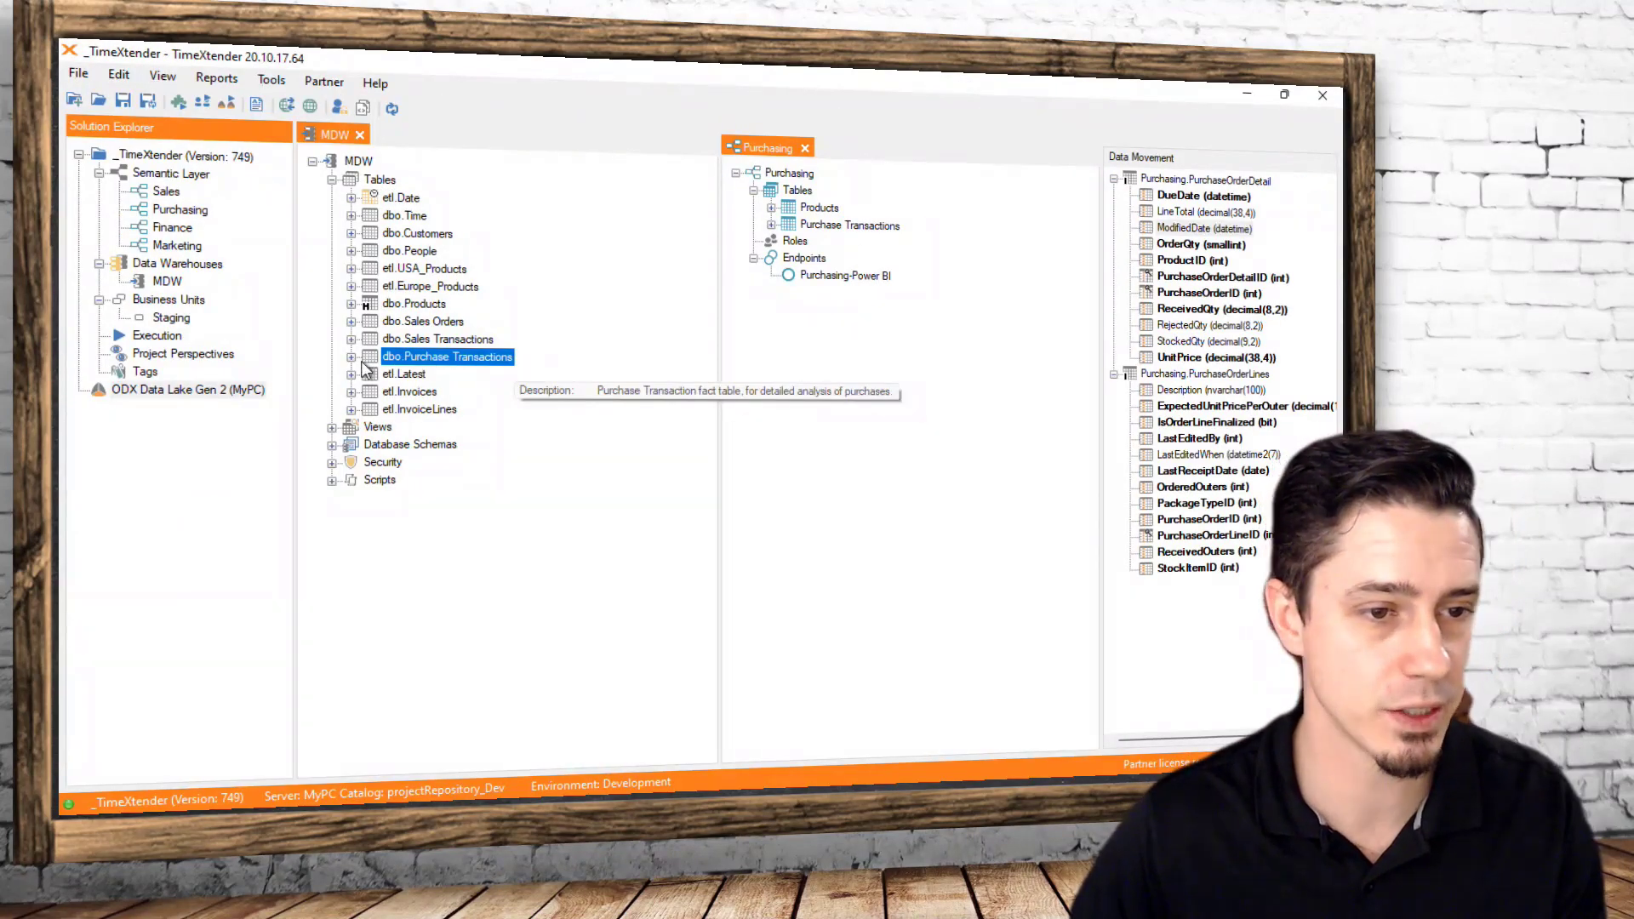
pyautogui.click(351, 356)
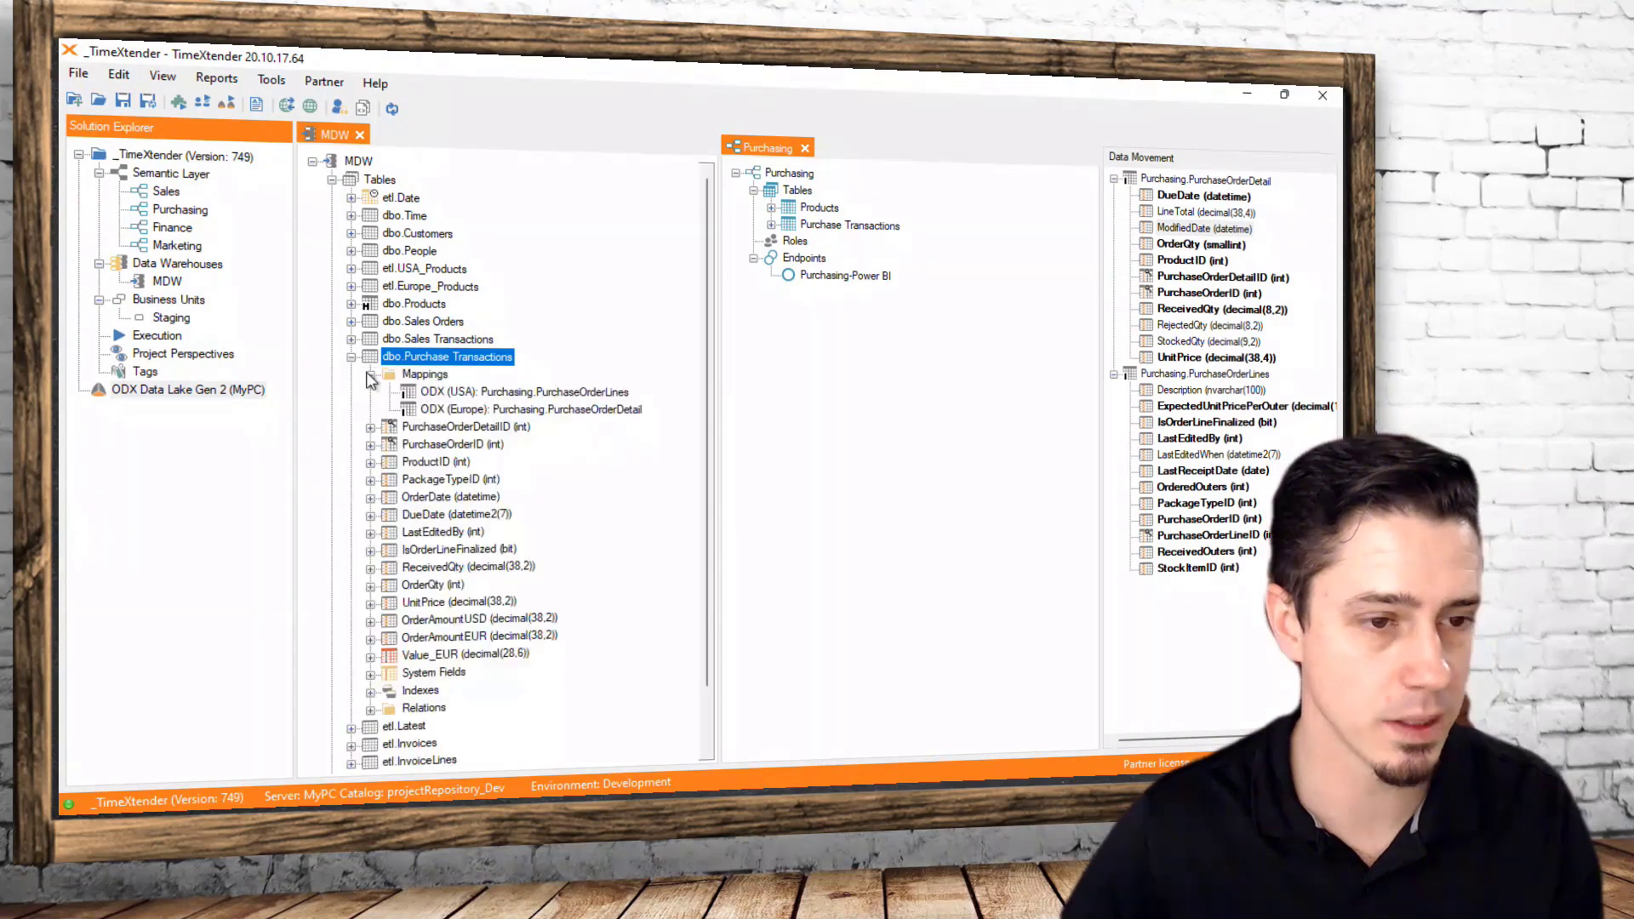
pyautogui.click(367, 376)
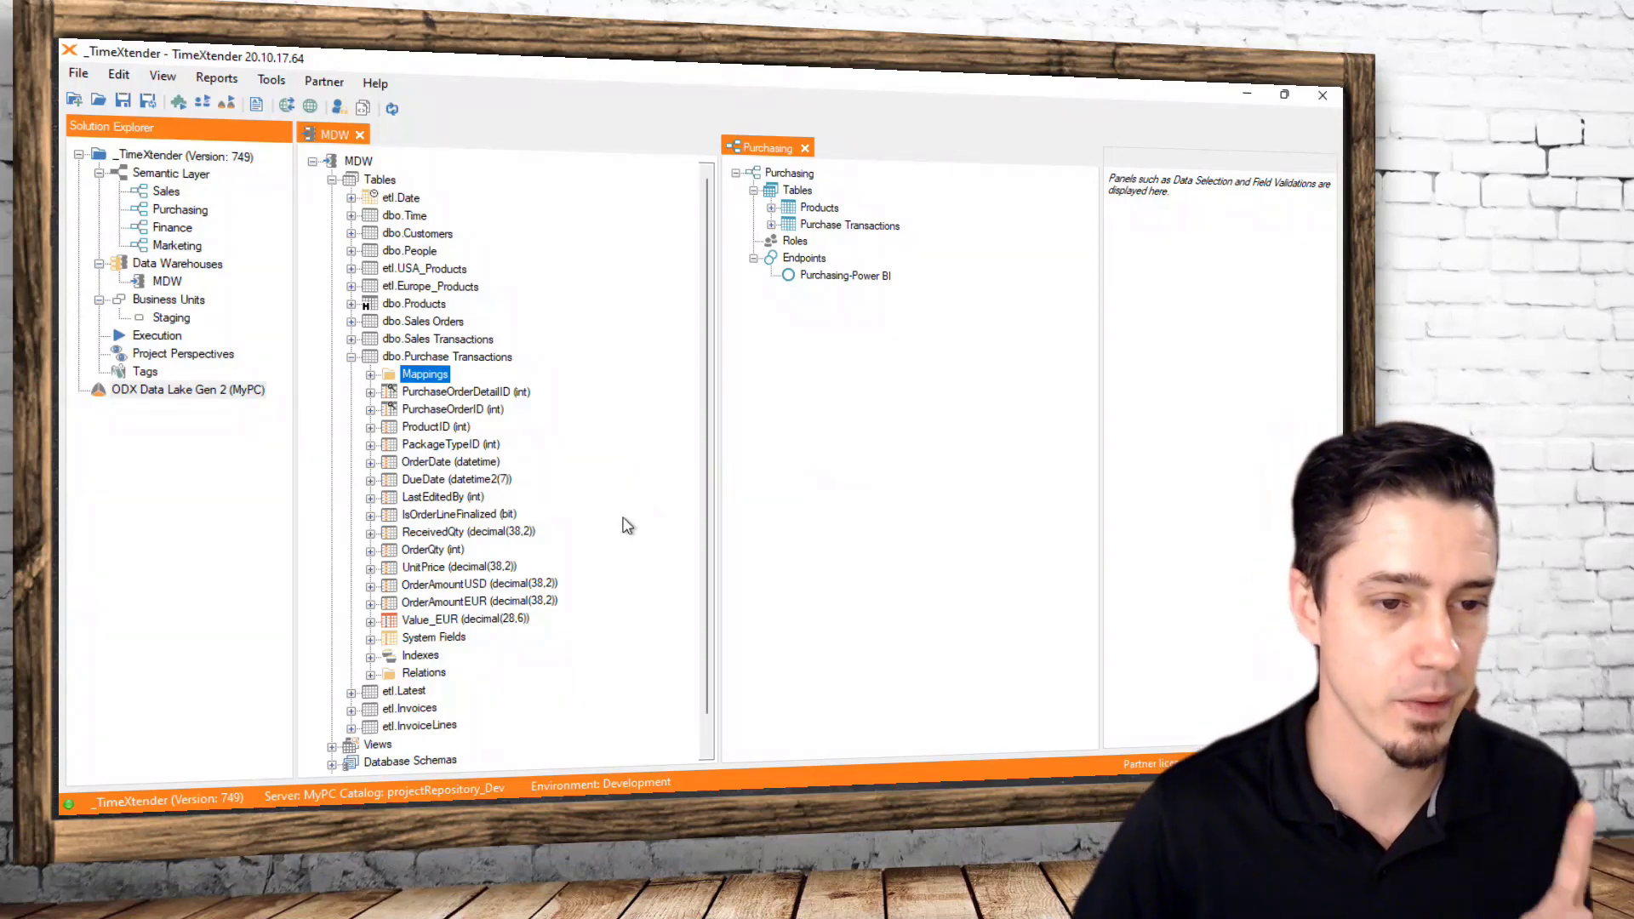
pyautogui.click(396, 202)
pyautogui.hotkey('ctrl', 'w')
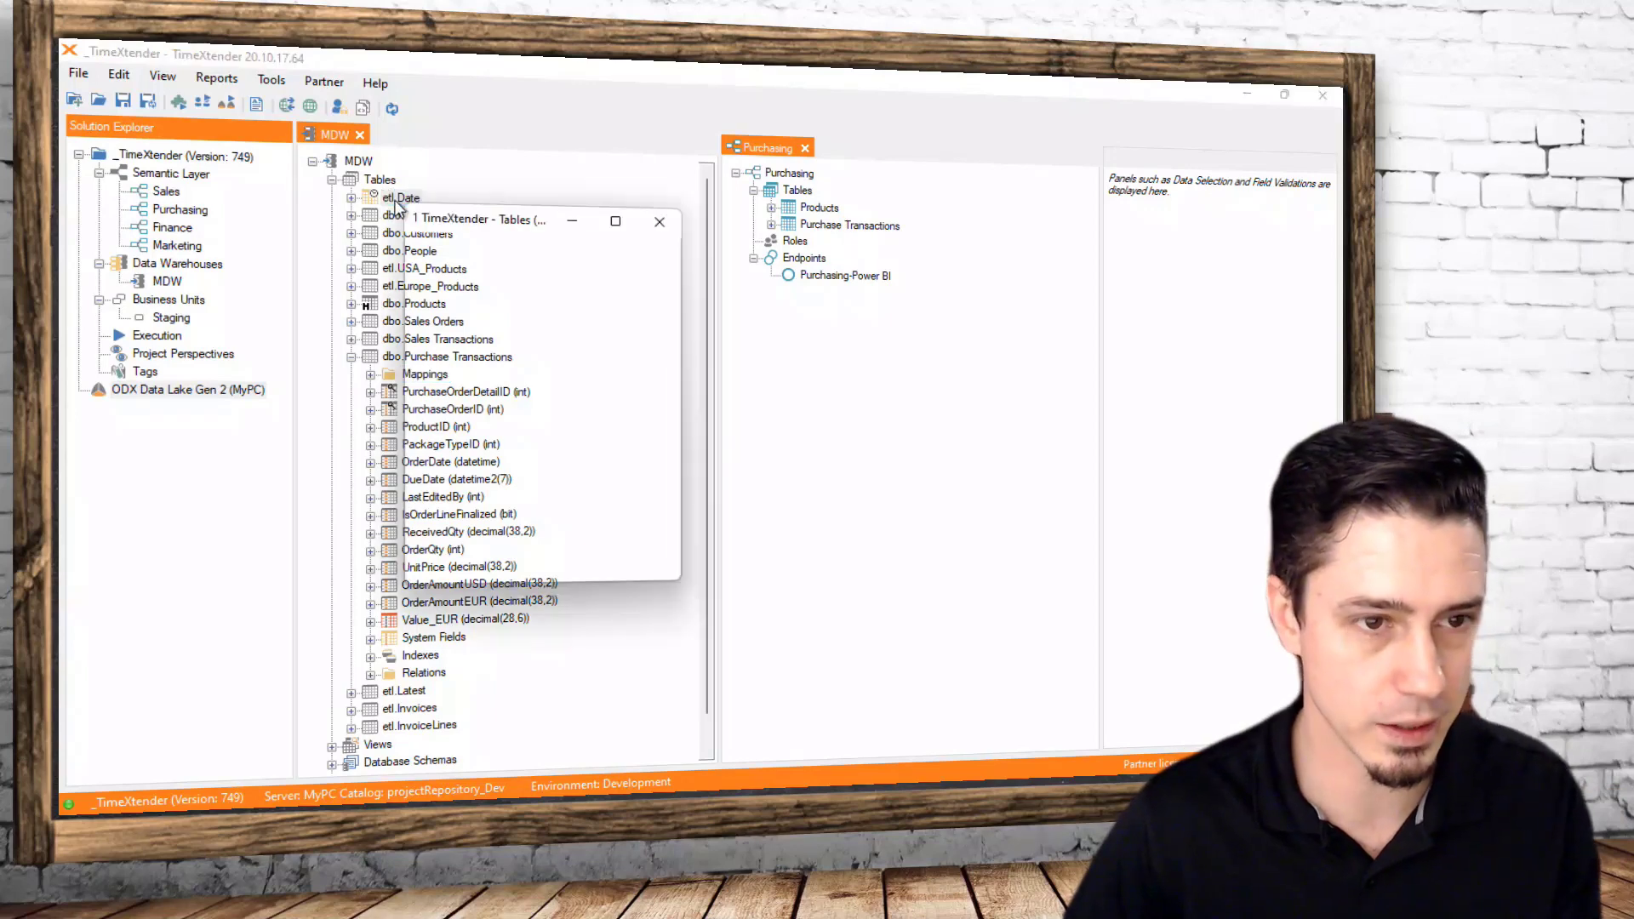
pyautogui.moveTo(458, 223); pyautogui.dragTo(725, 232)
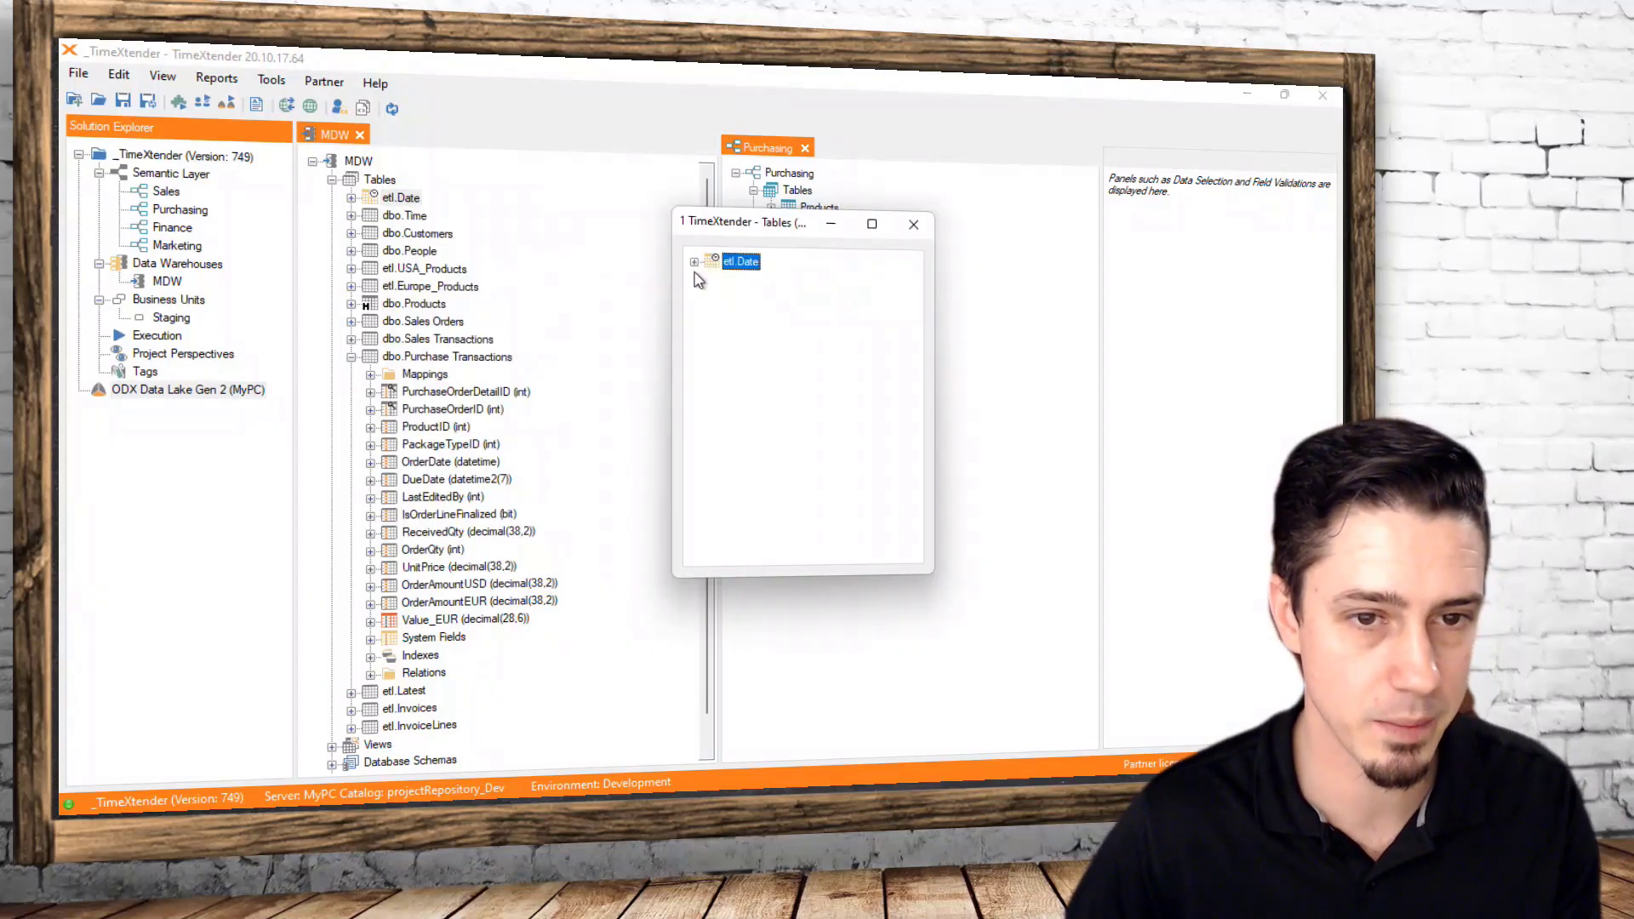
pyautogui.click(694, 263)
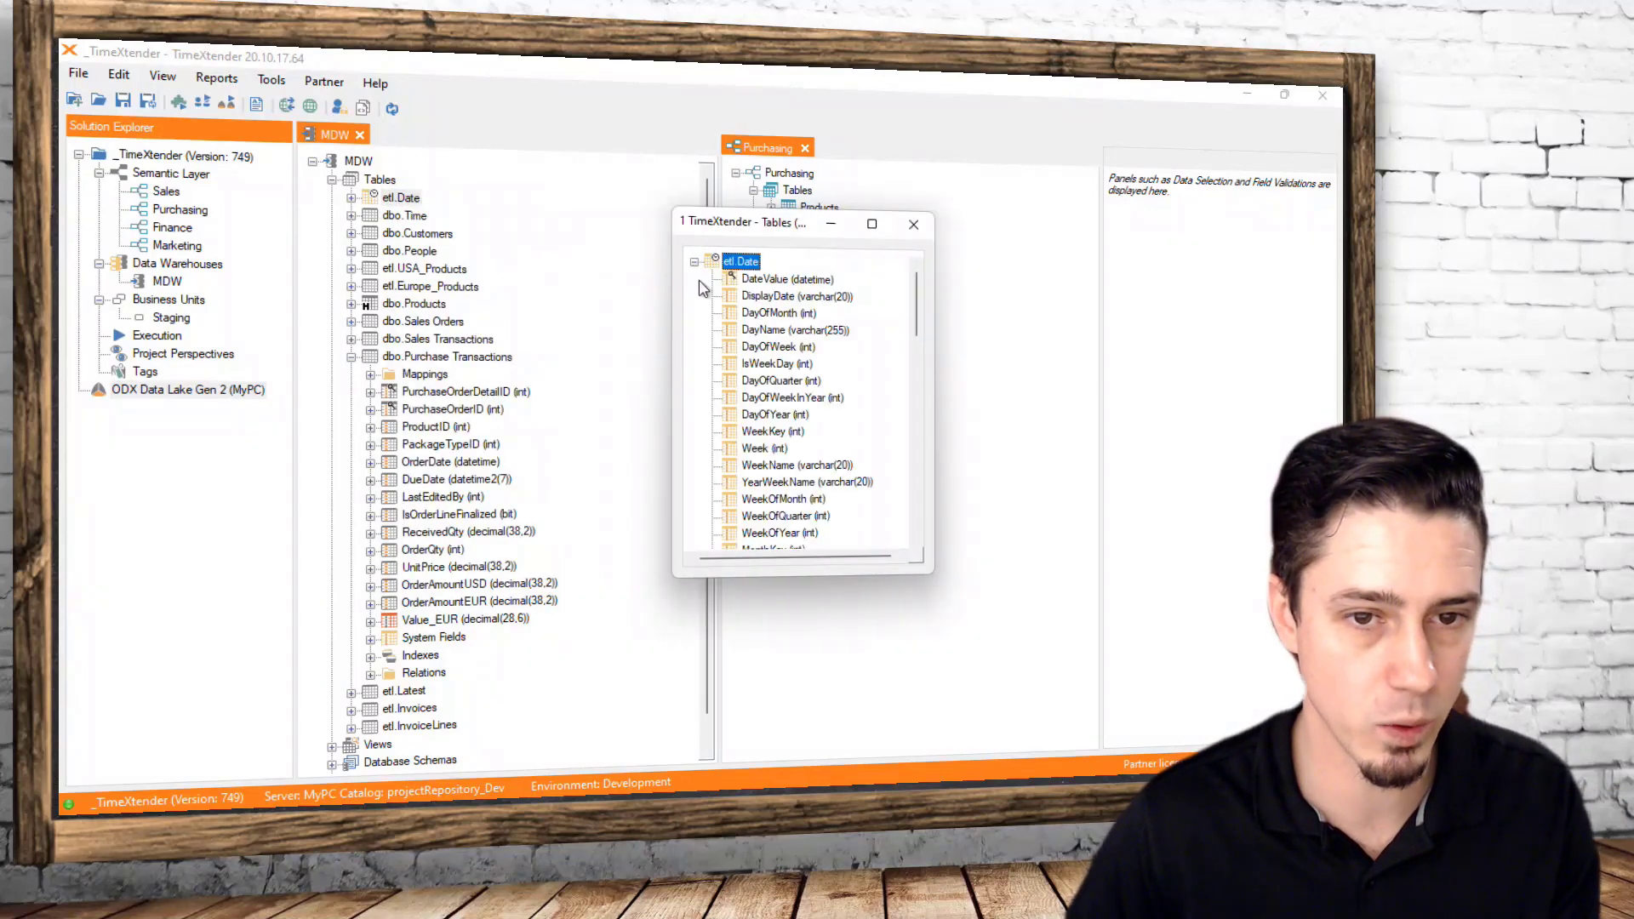
# Try to relate DateValue to DueDate in dbo.Purchase Transactions, and switch DateValue's data type to datetime2 and back to datetime
pyautogui.click(776, 281)
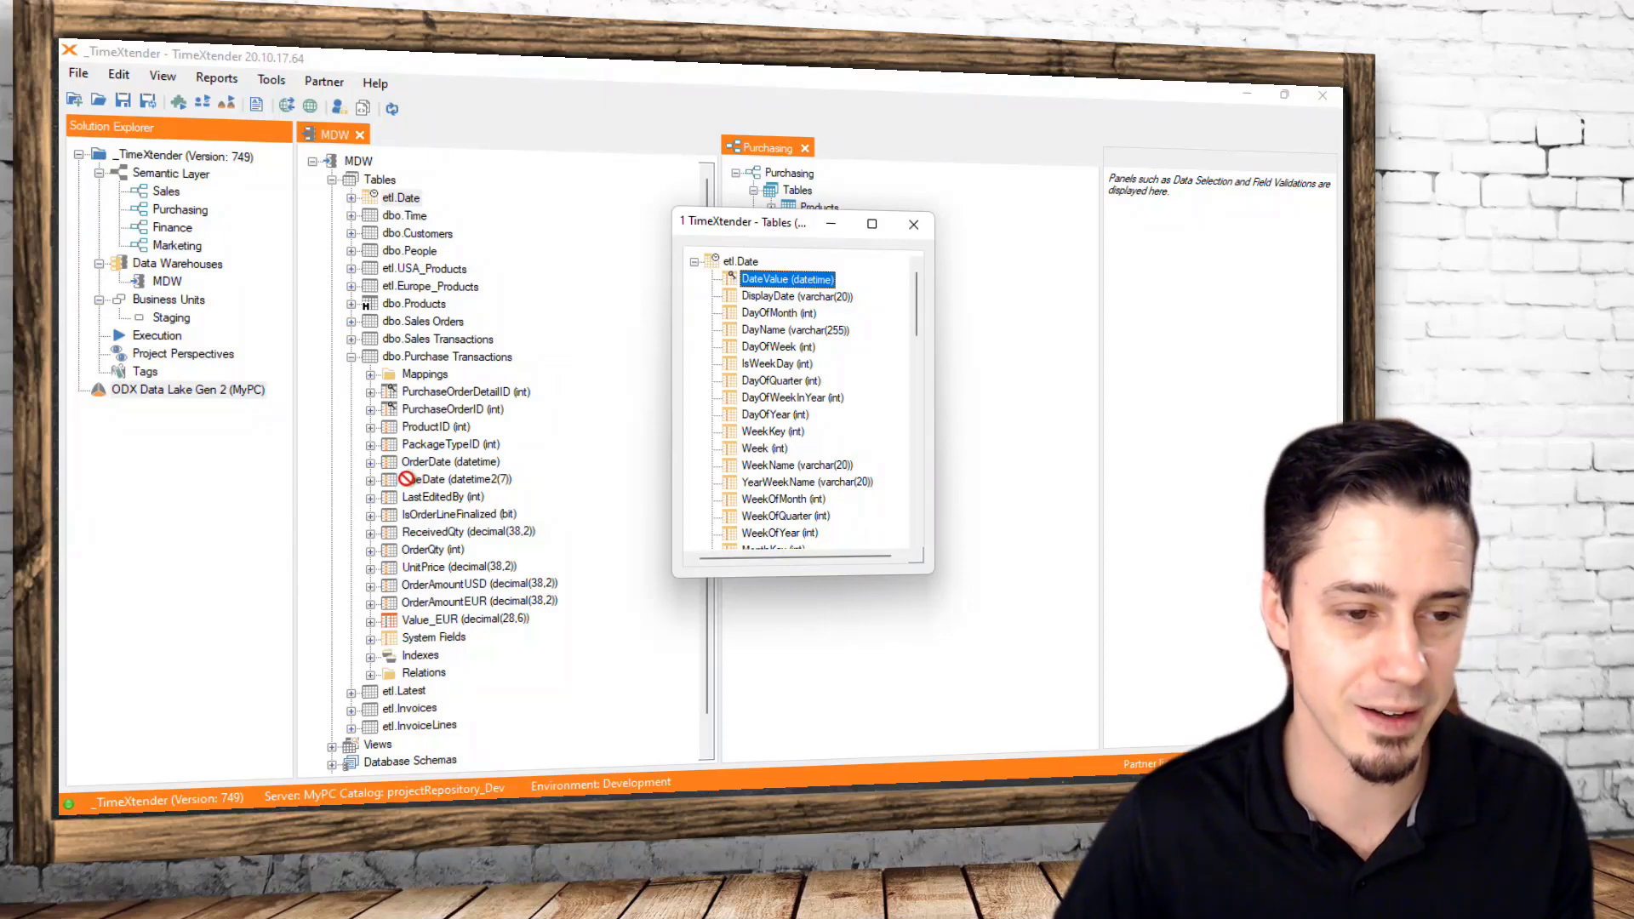
pyautogui.moveTo(393, 478); pyautogui.dragTo(768, 293)
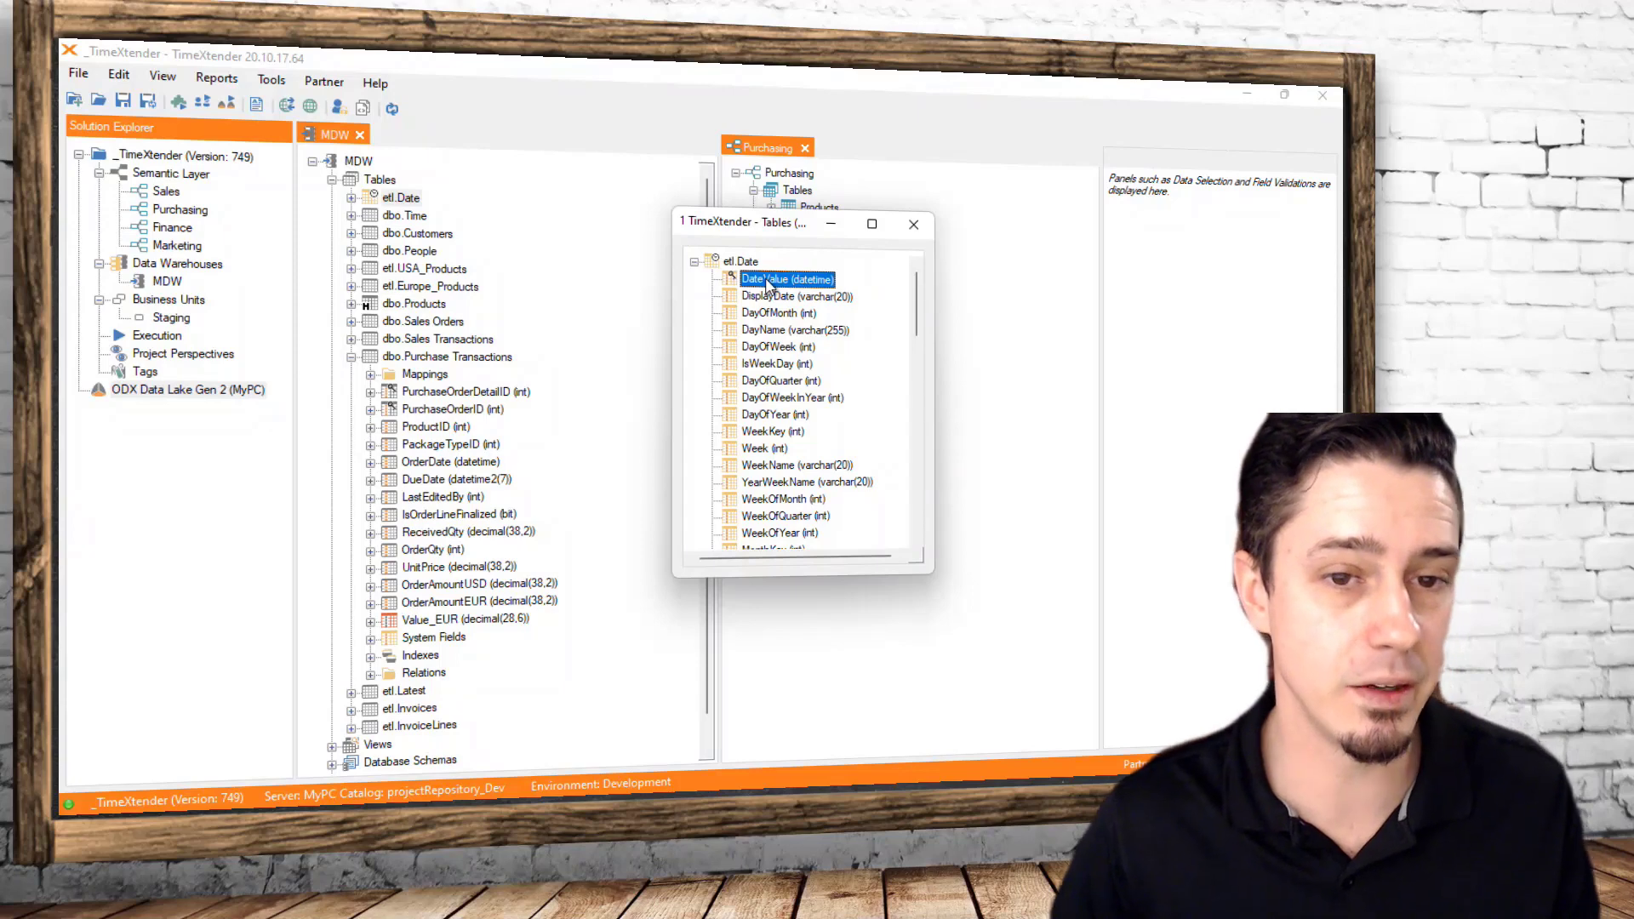
pyautogui.rightClick(768, 287)
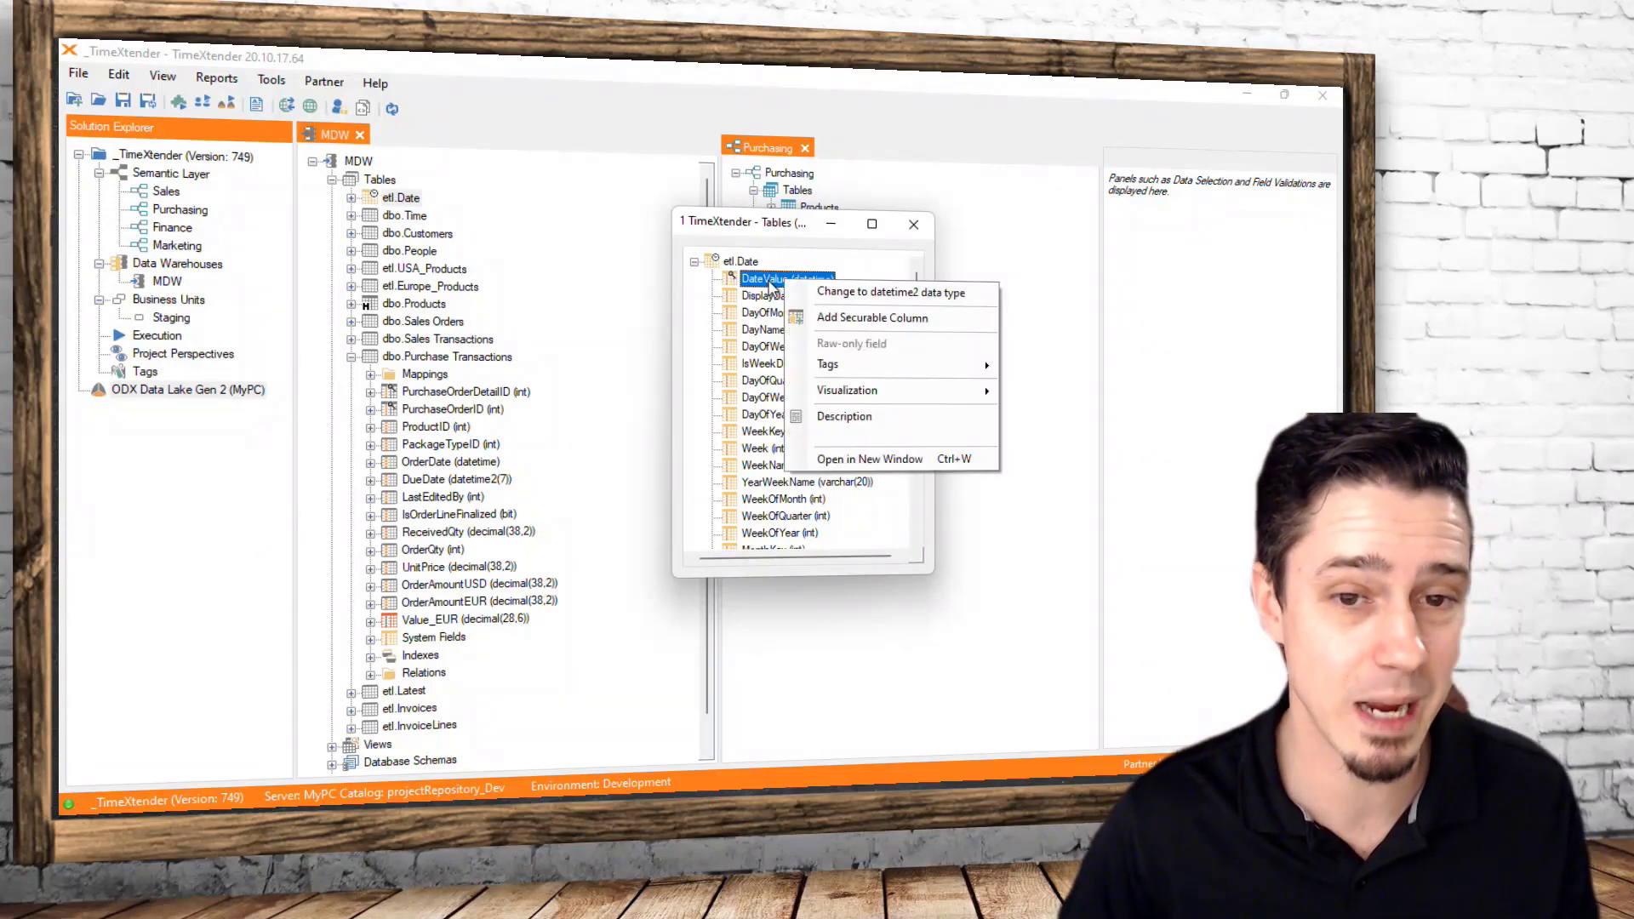
pyautogui.click(981, 296)
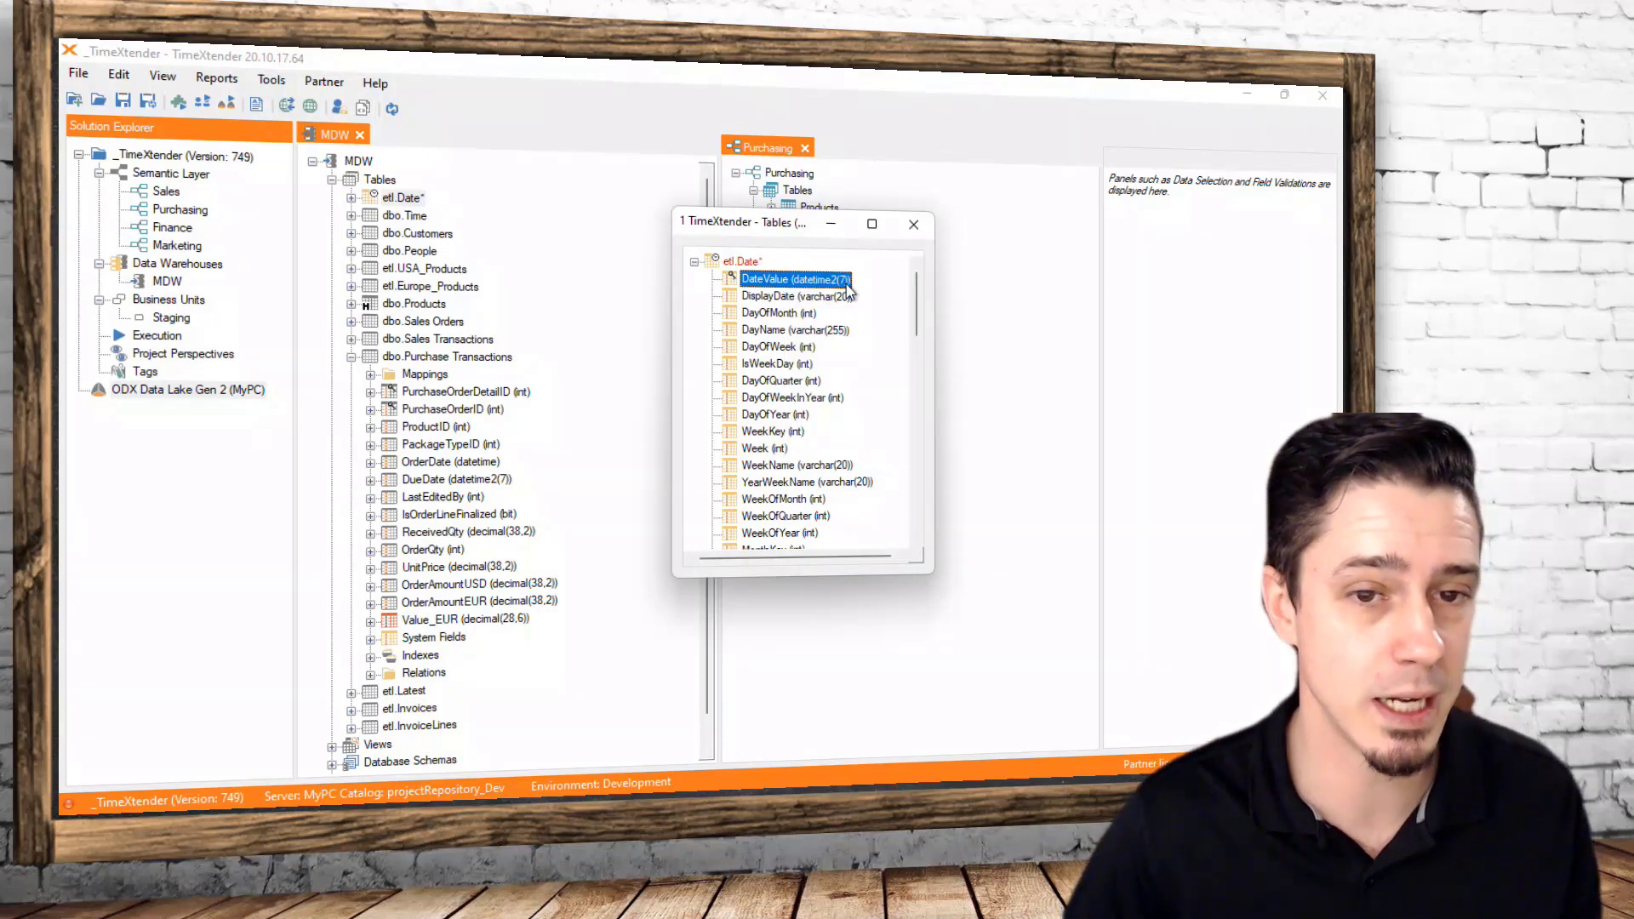
pyautogui.rightClick(761, 287)
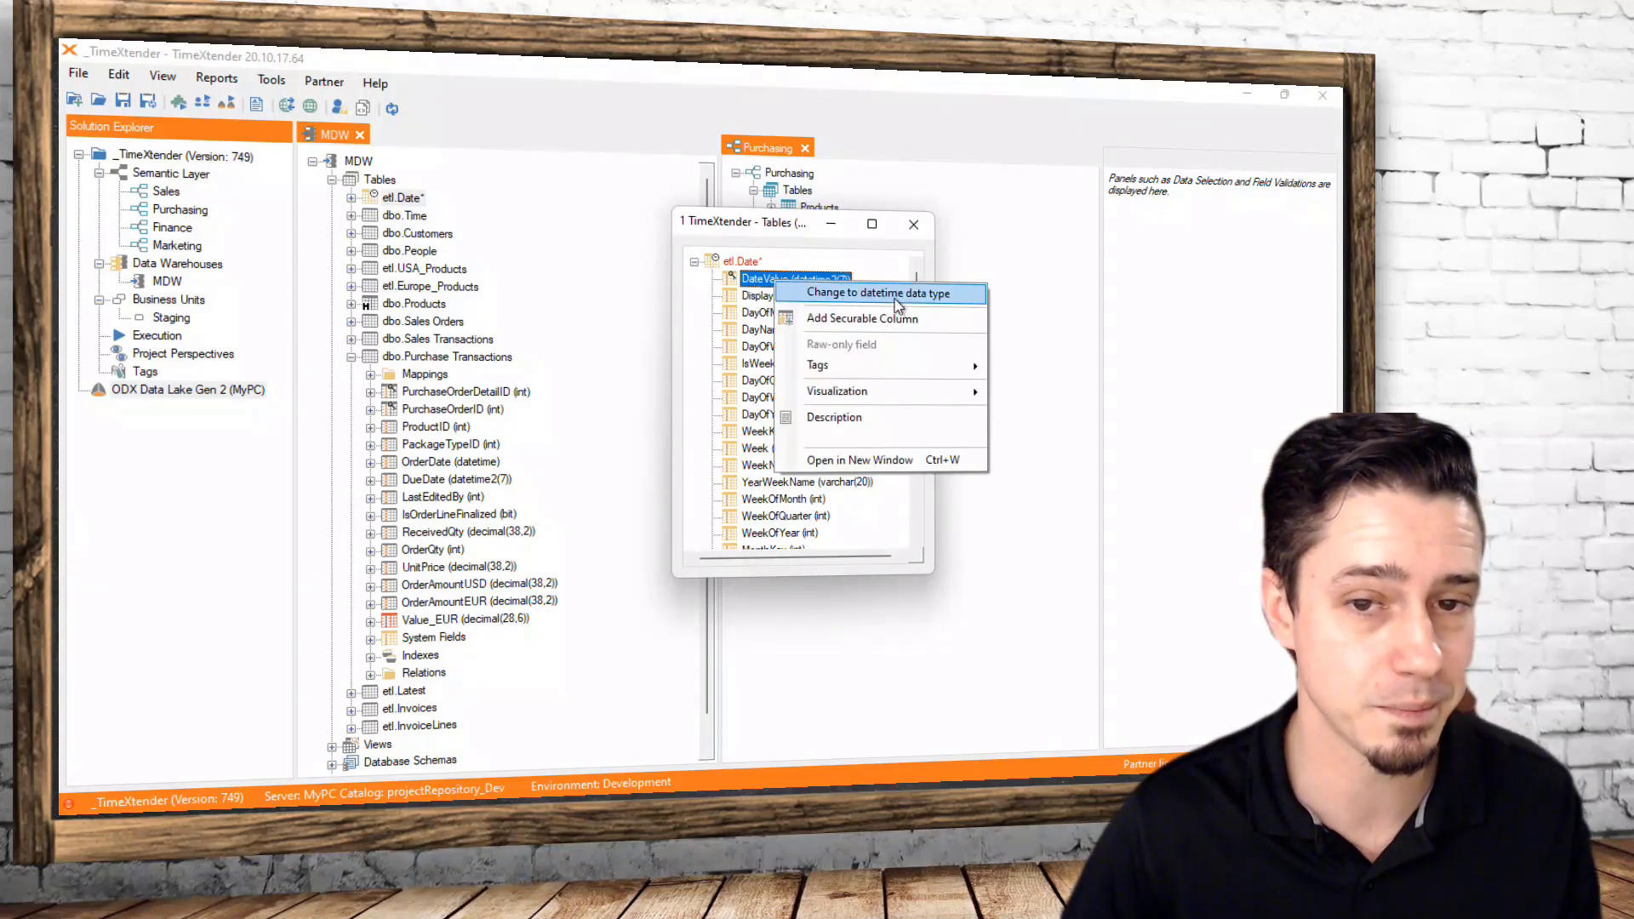
pyautogui.click(900, 296)
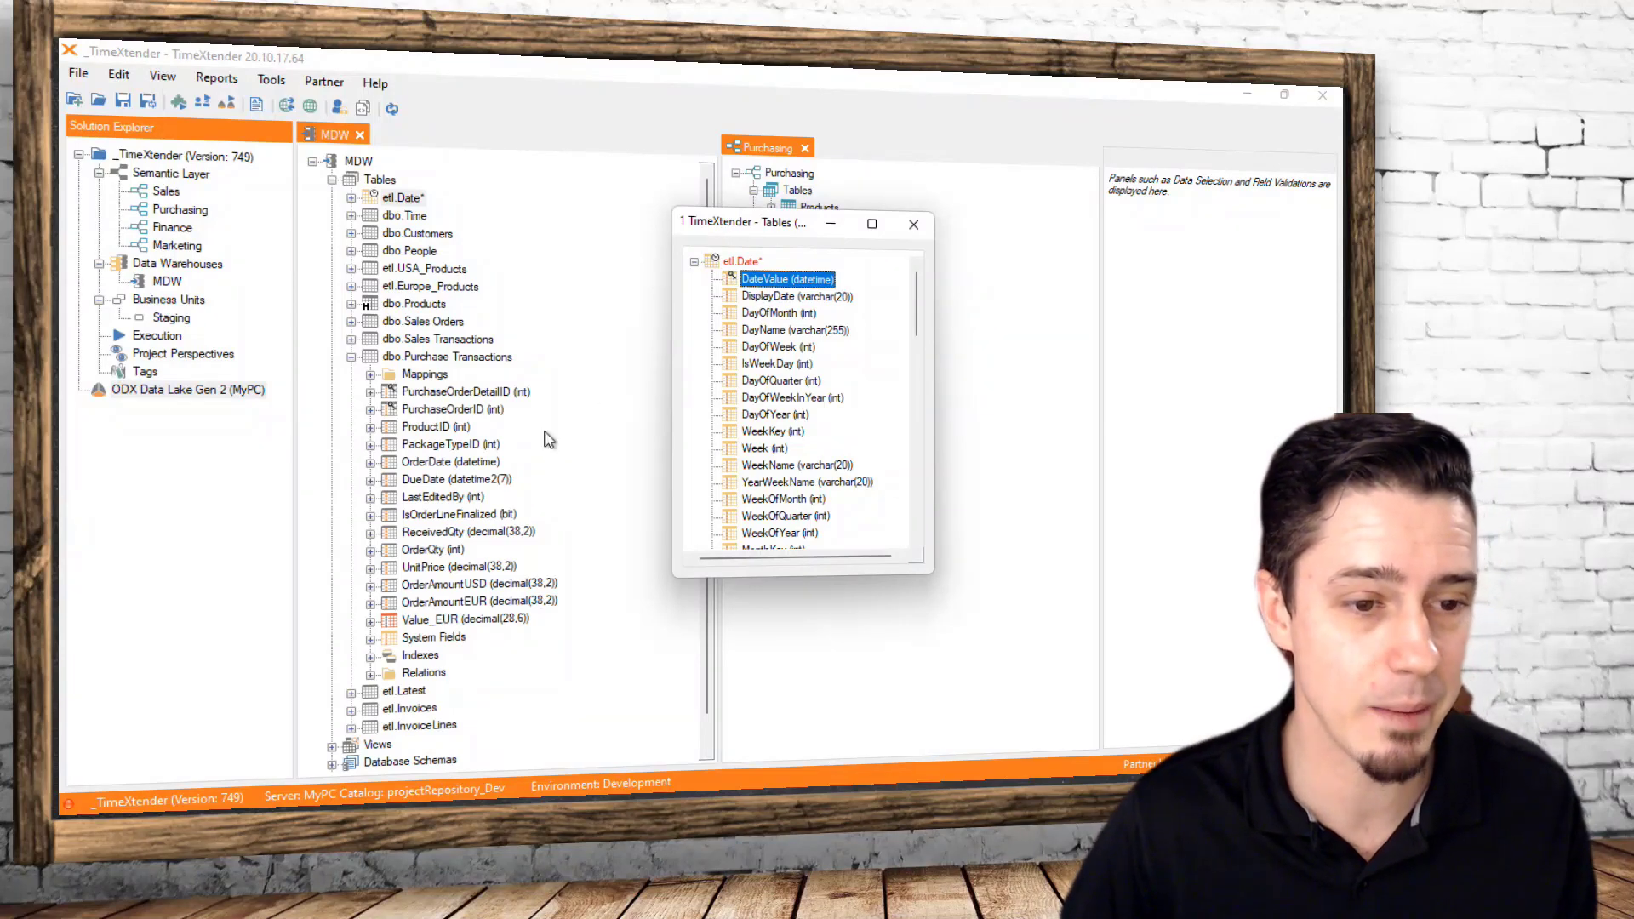
# Set the data type of the DueDate field in dbo.Purchase Transactions to Date and time
pyautogui.click(439, 481)
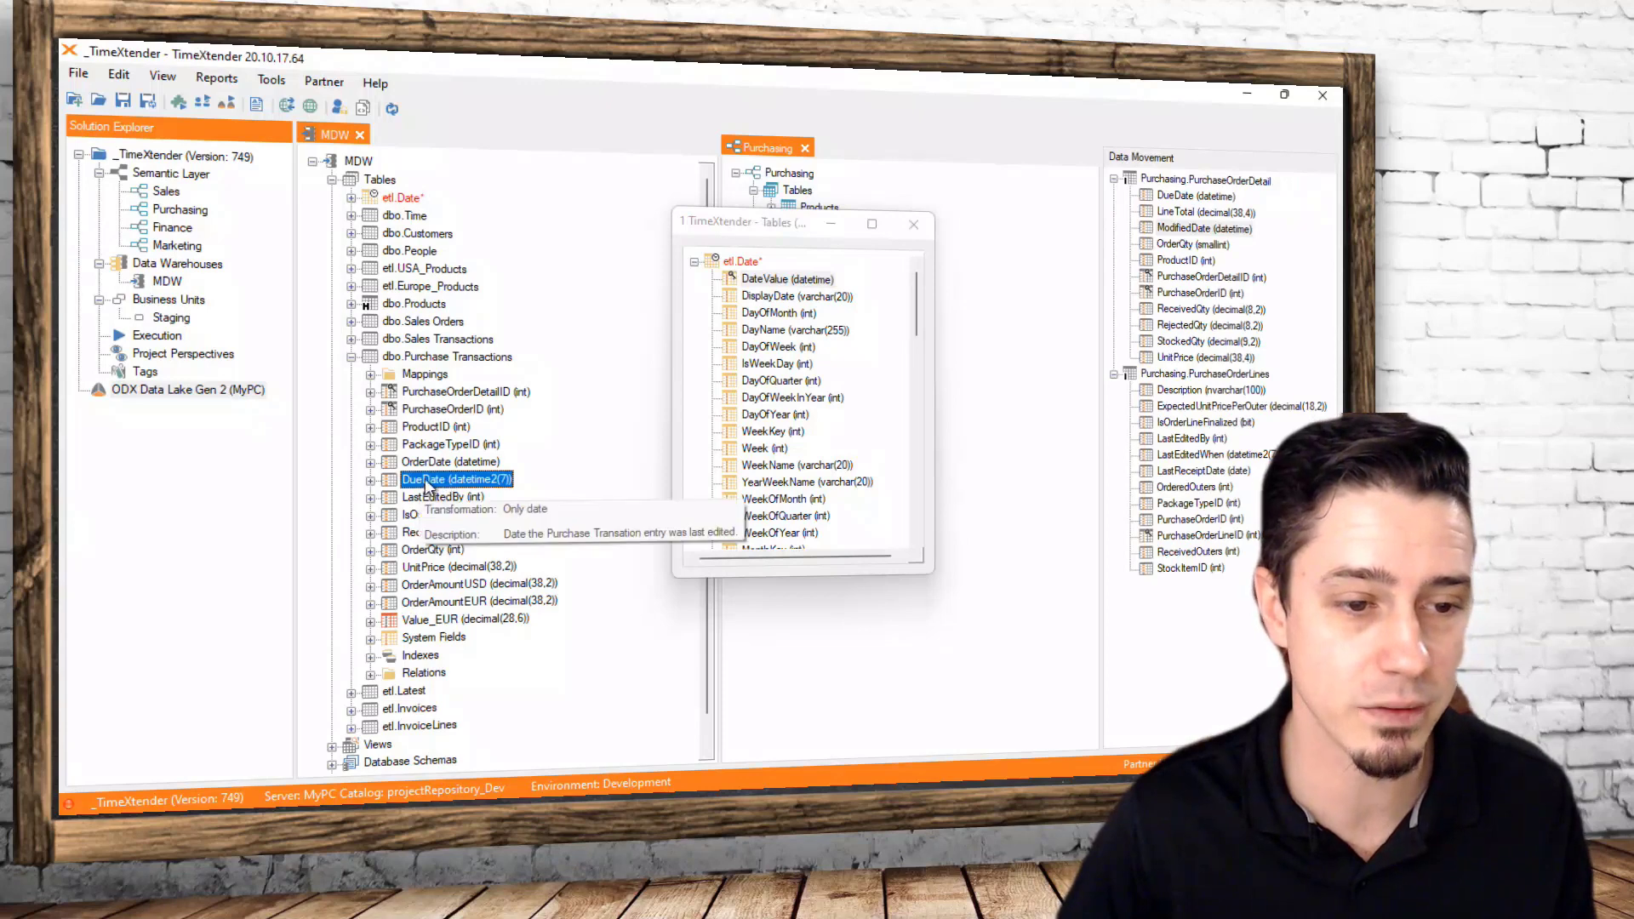
pyautogui.rightClick(492, 481)
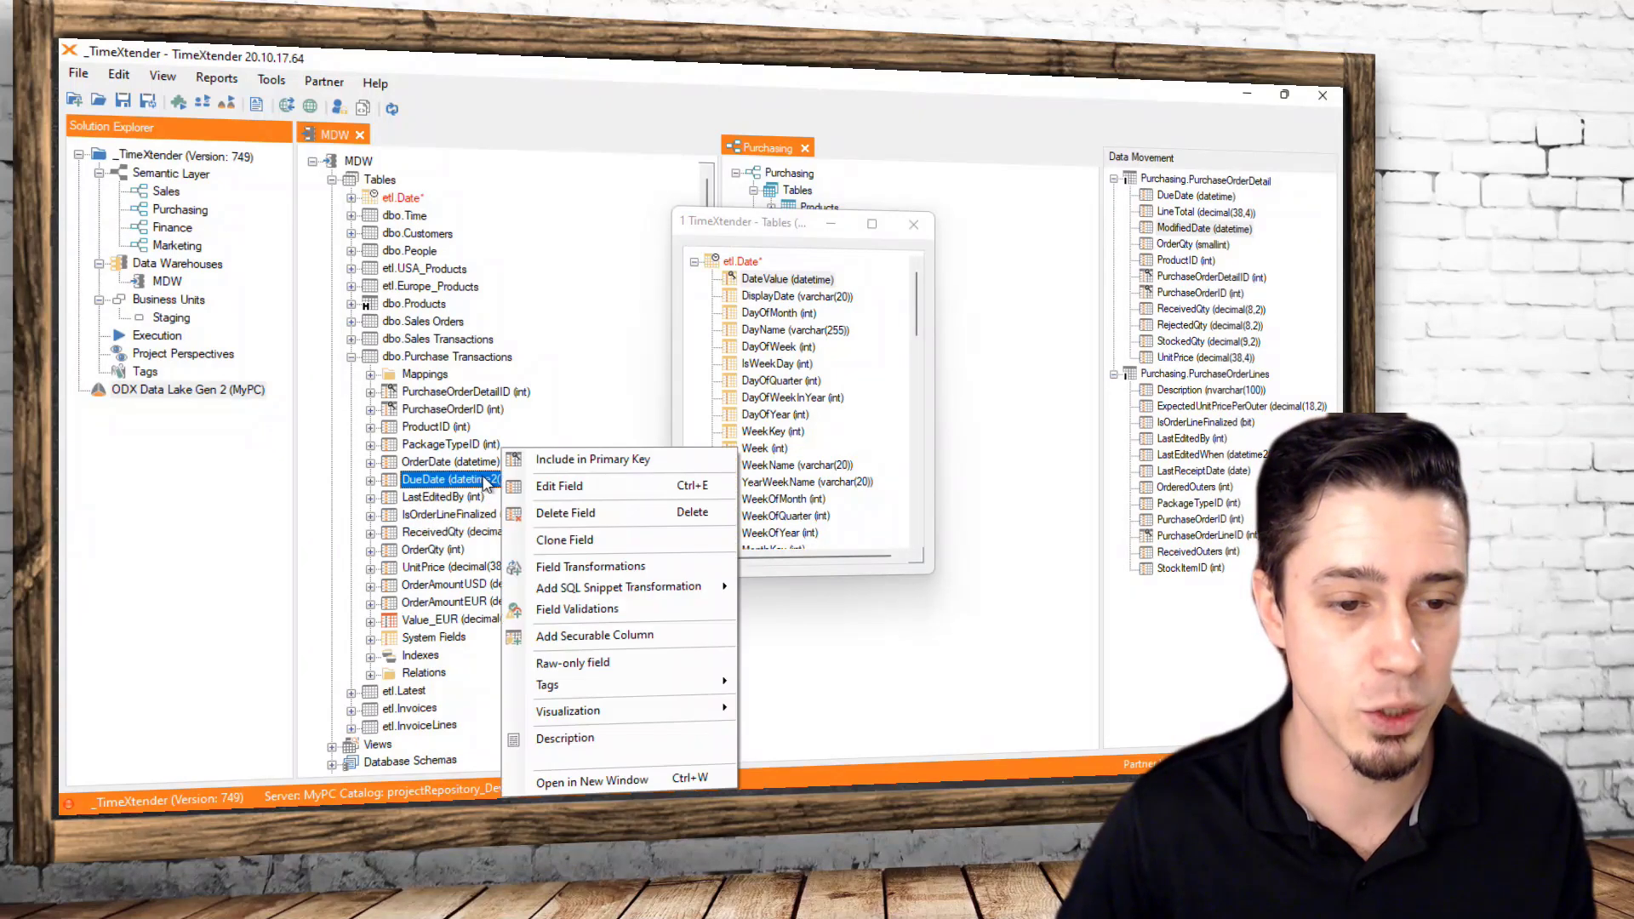
pyautogui.click(587, 487)
pyautogui.click(774, 390)
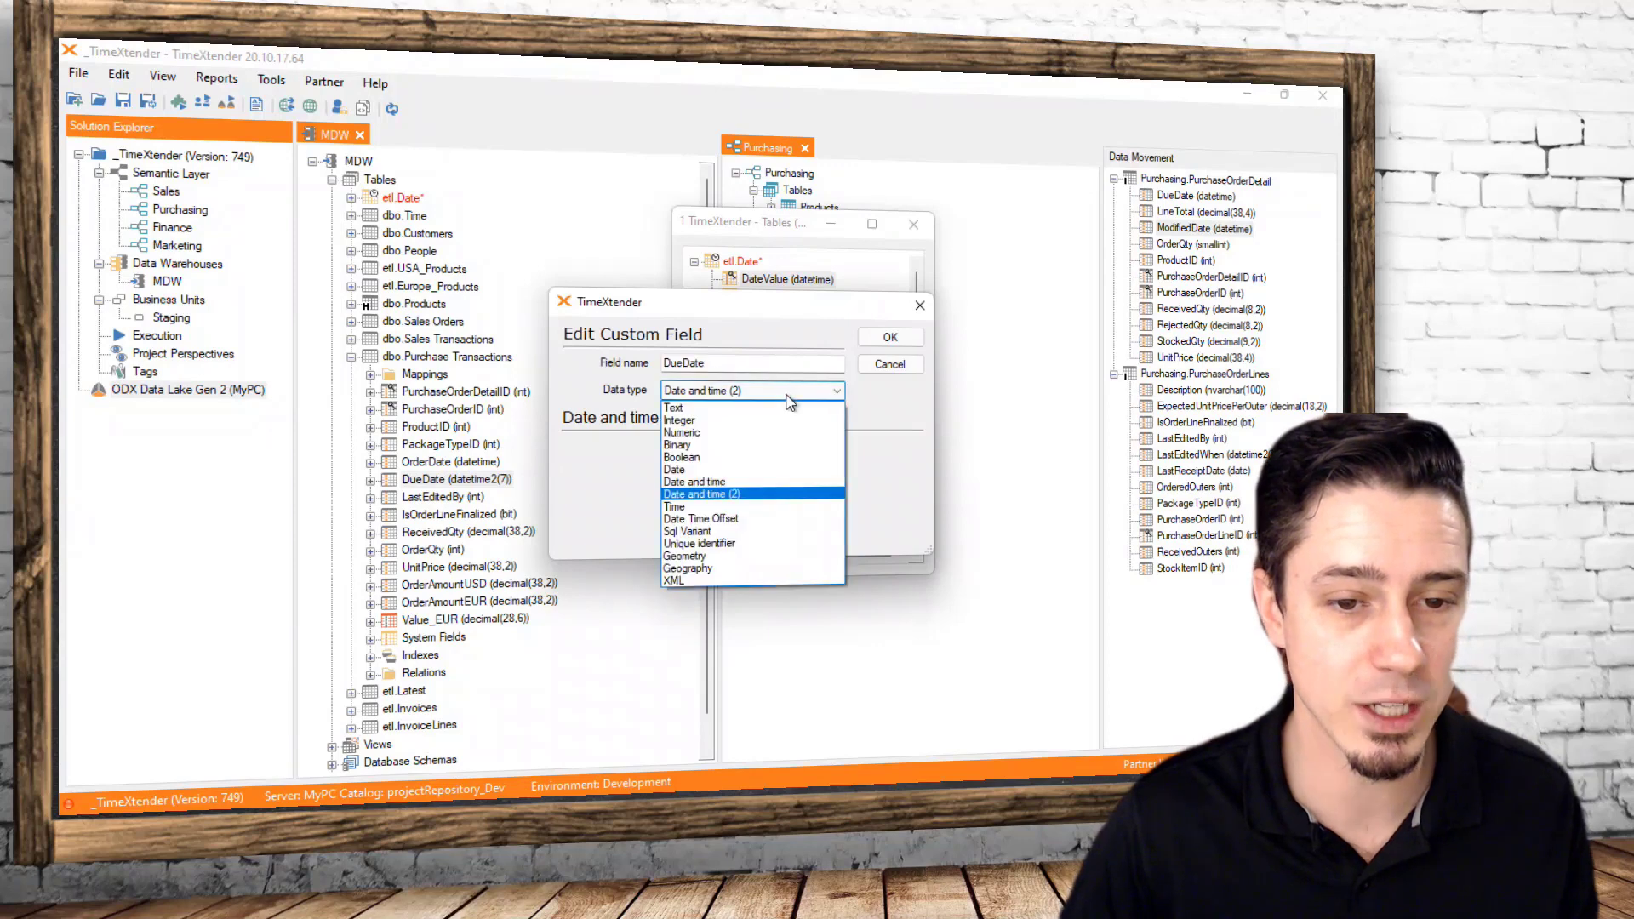
pyautogui.click(732, 483)
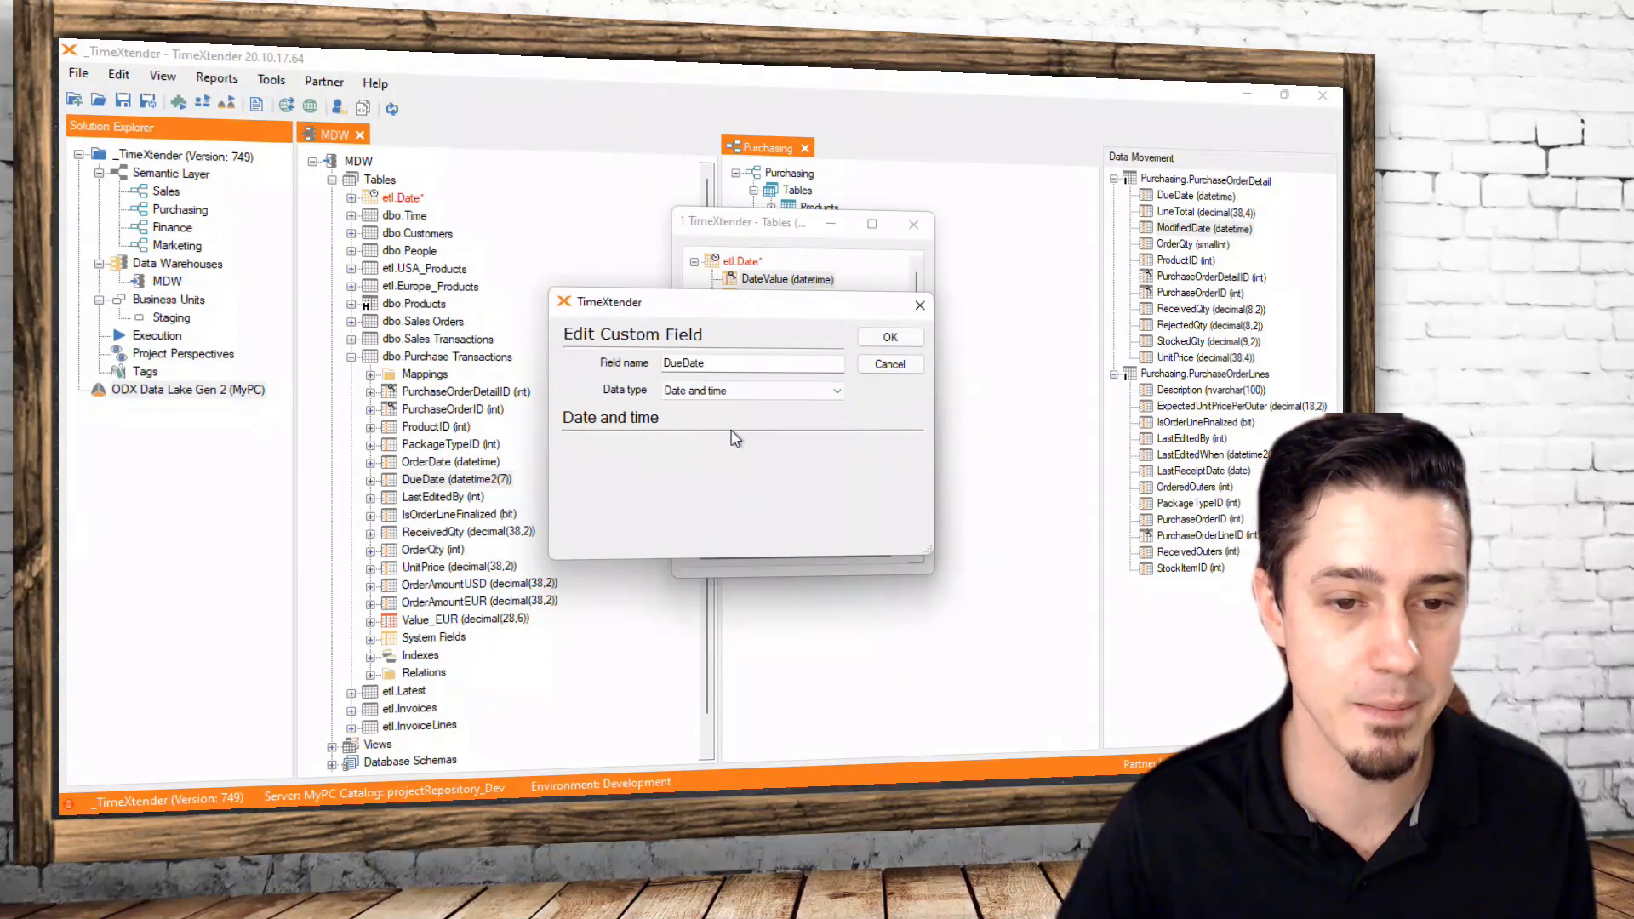
pyautogui.click(890, 337)
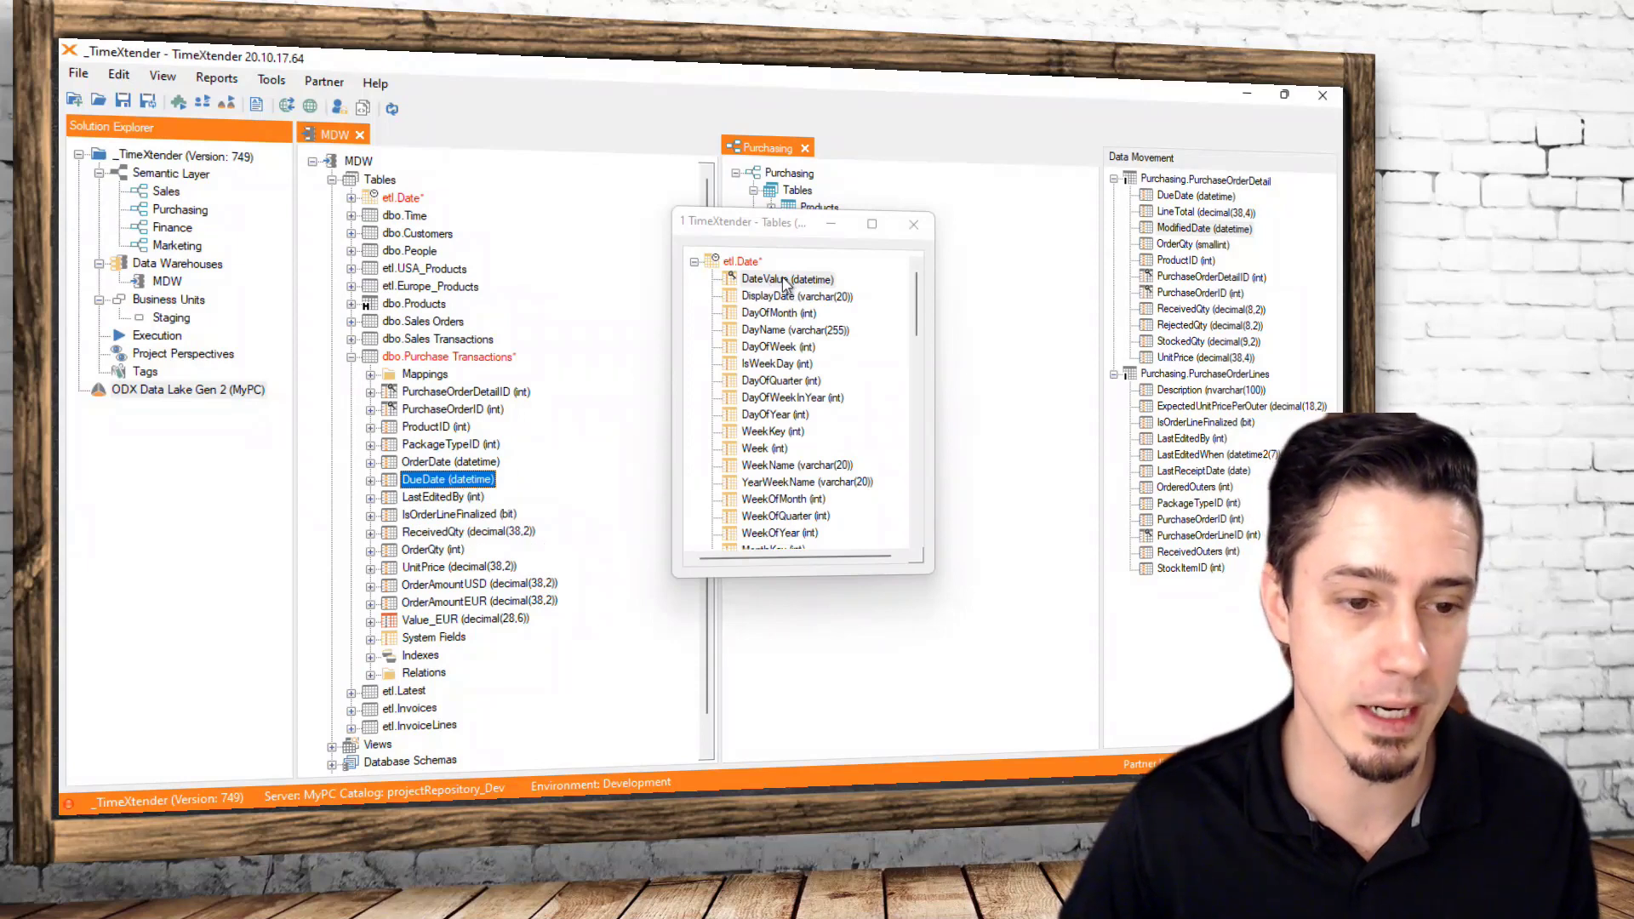
# Relate etl.Date's DateValue to DueDate in dbo.Purchase Transactions, and add a new non-default relation to OrderDate
pyautogui.moveTo(756, 282); pyautogui.dragTo(432, 486)
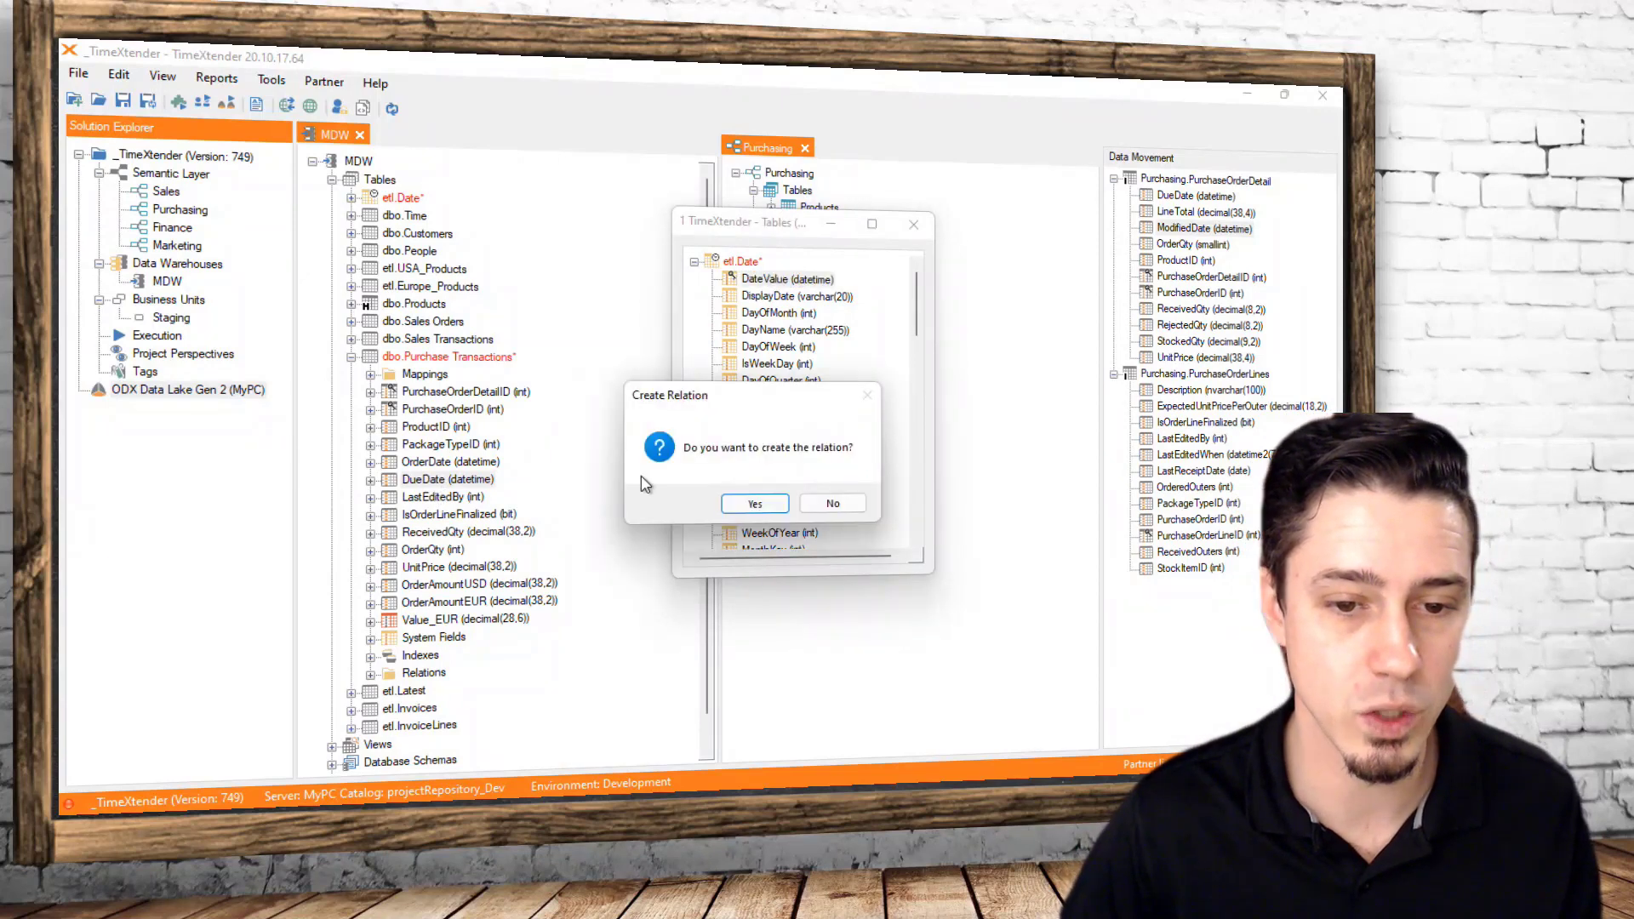
pyautogui.click(755, 505)
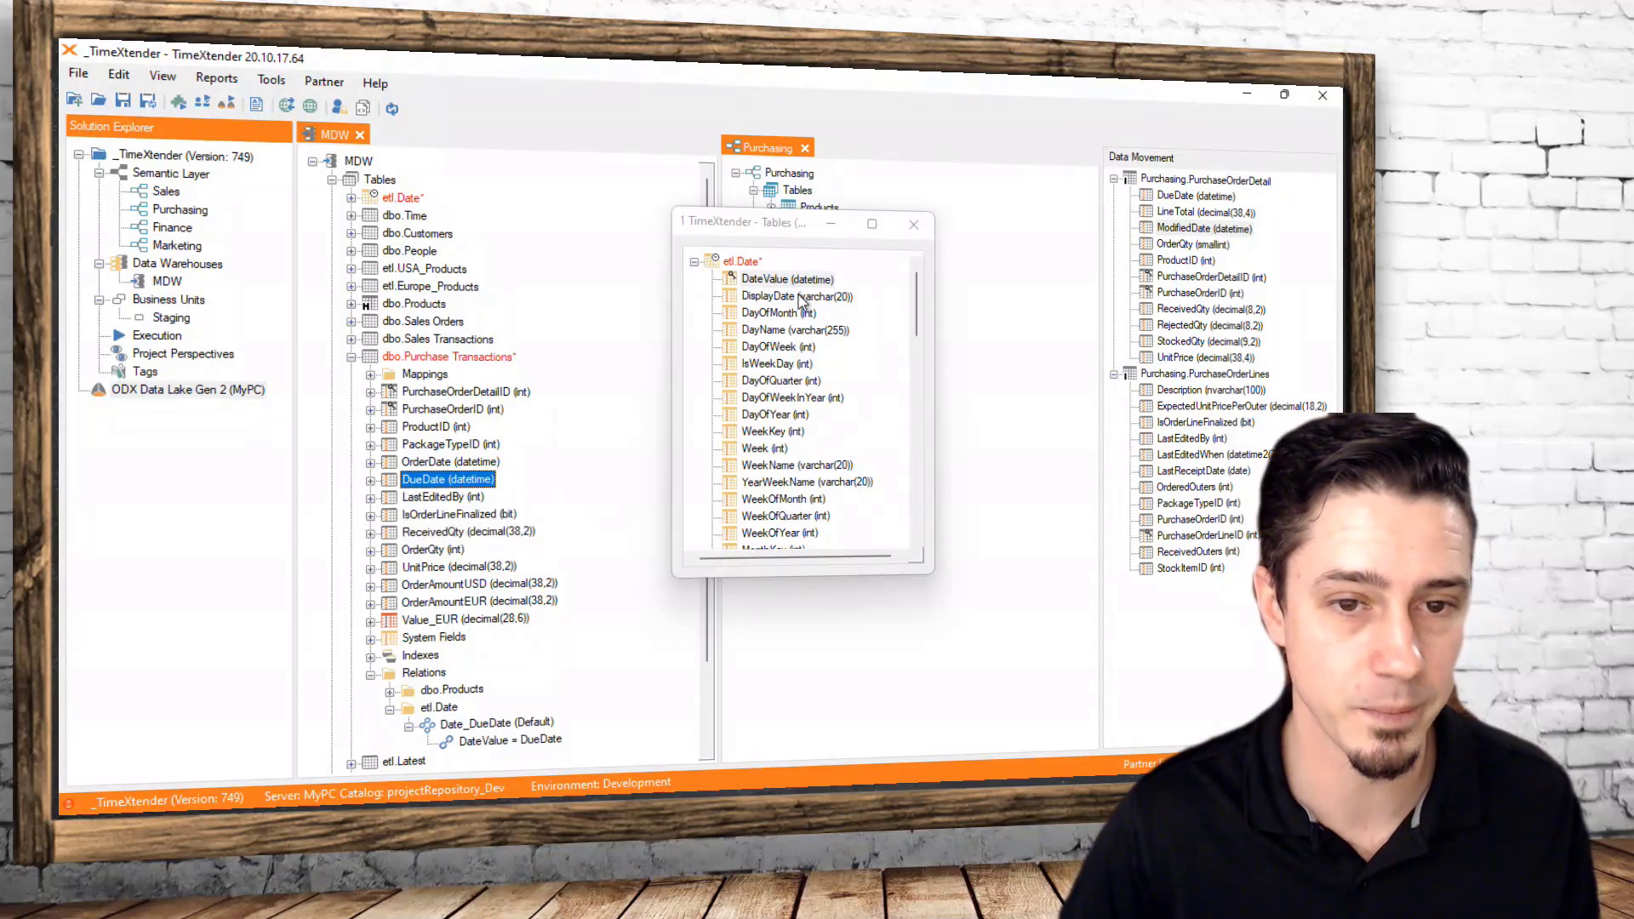
pyautogui.moveTo(780, 282); pyautogui.dragTo(422, 477)
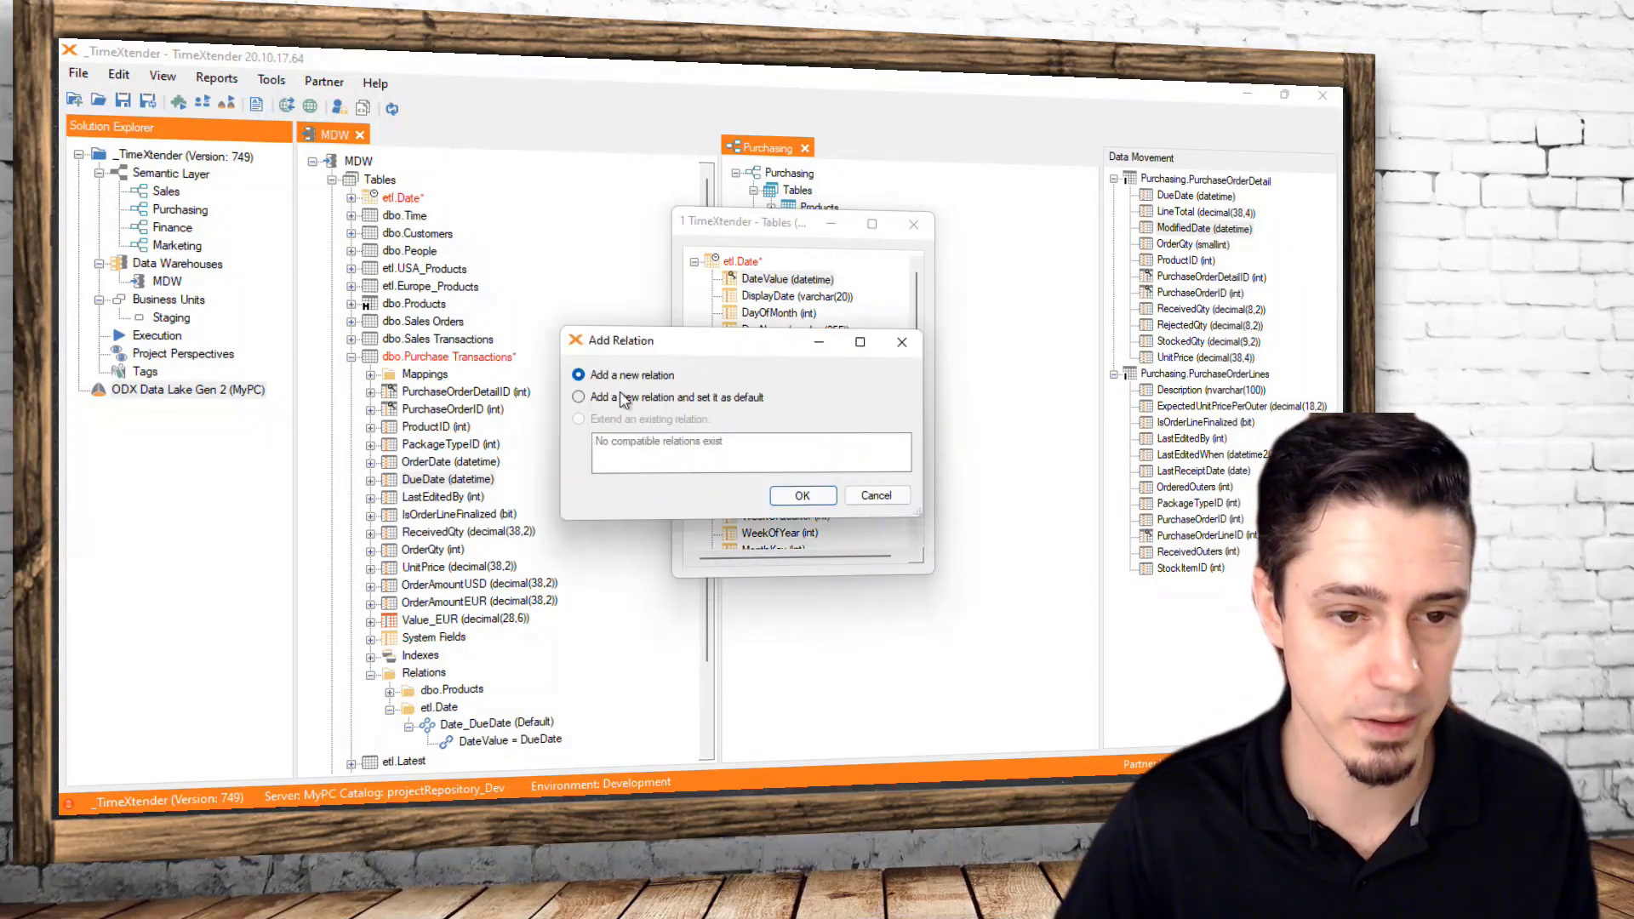
pyautogui.click(803, 495)
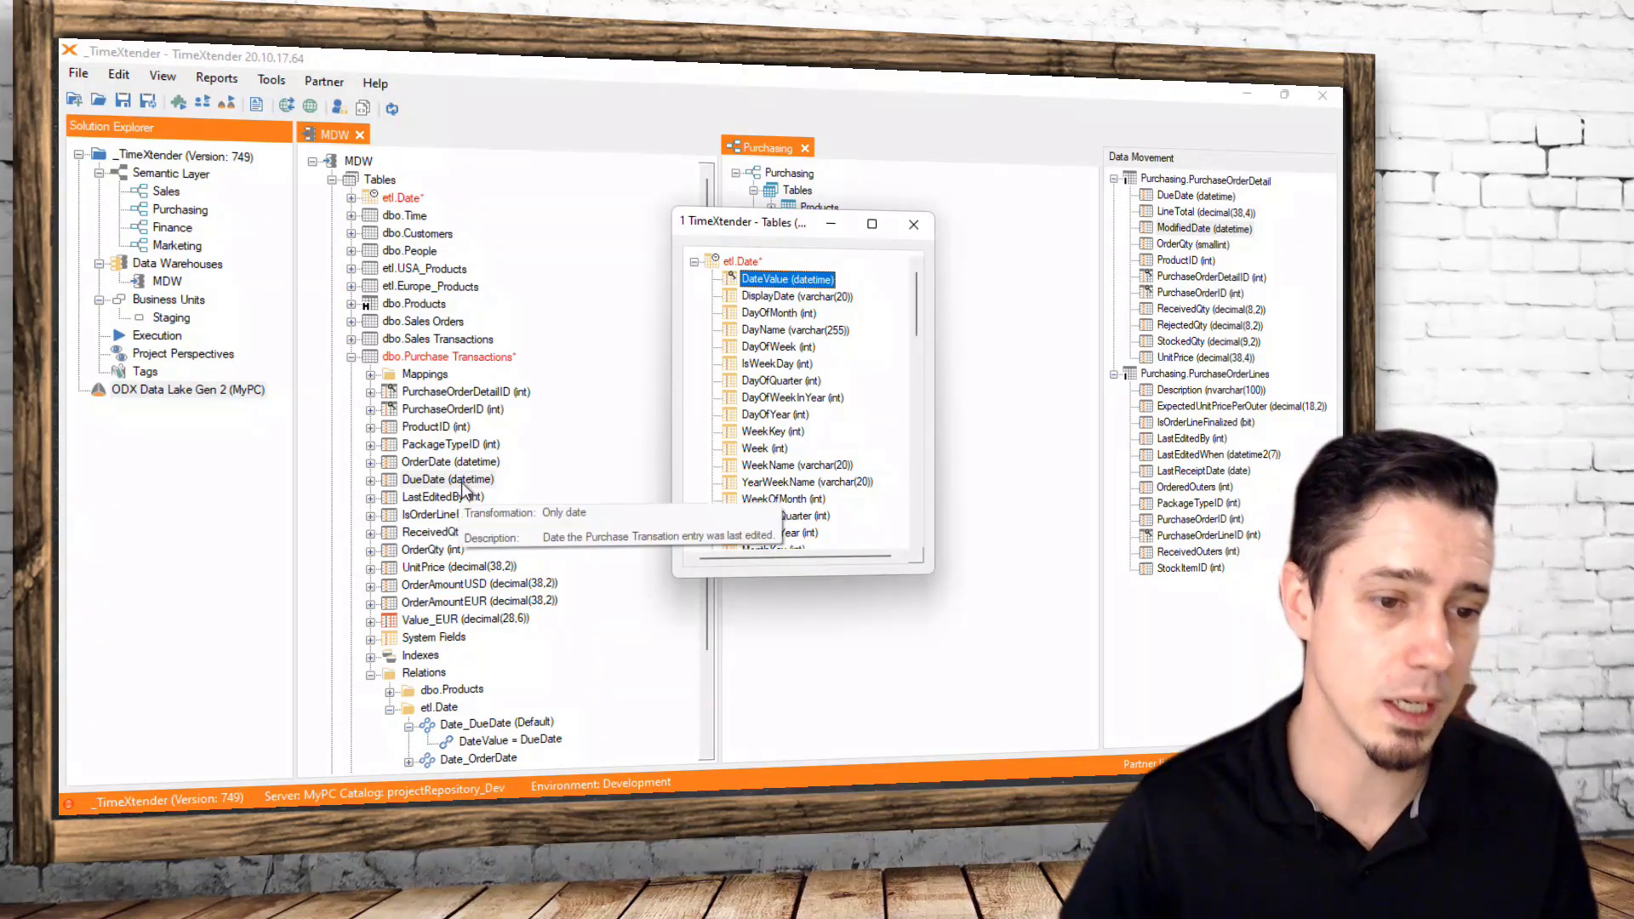
# Preview the etl.Date table with the full DateValue timestamps in view and compare them with the OrderDate field of dbo.Purchase Transactions
pyautogui.moveTo(481, 502)
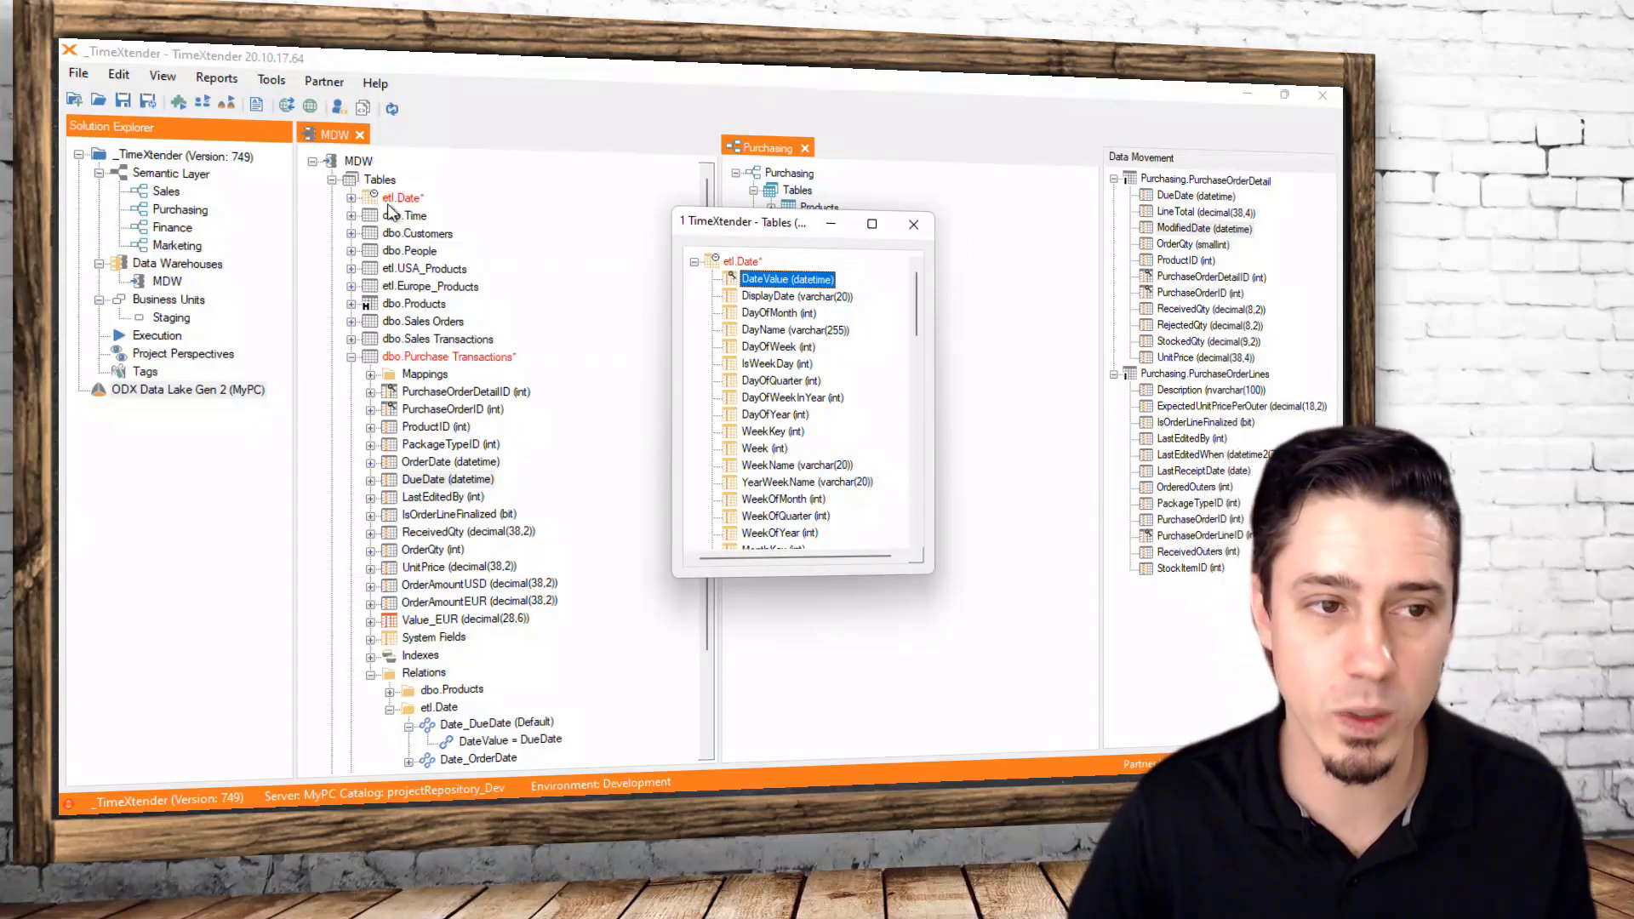
pyautogui.click(456, 463)
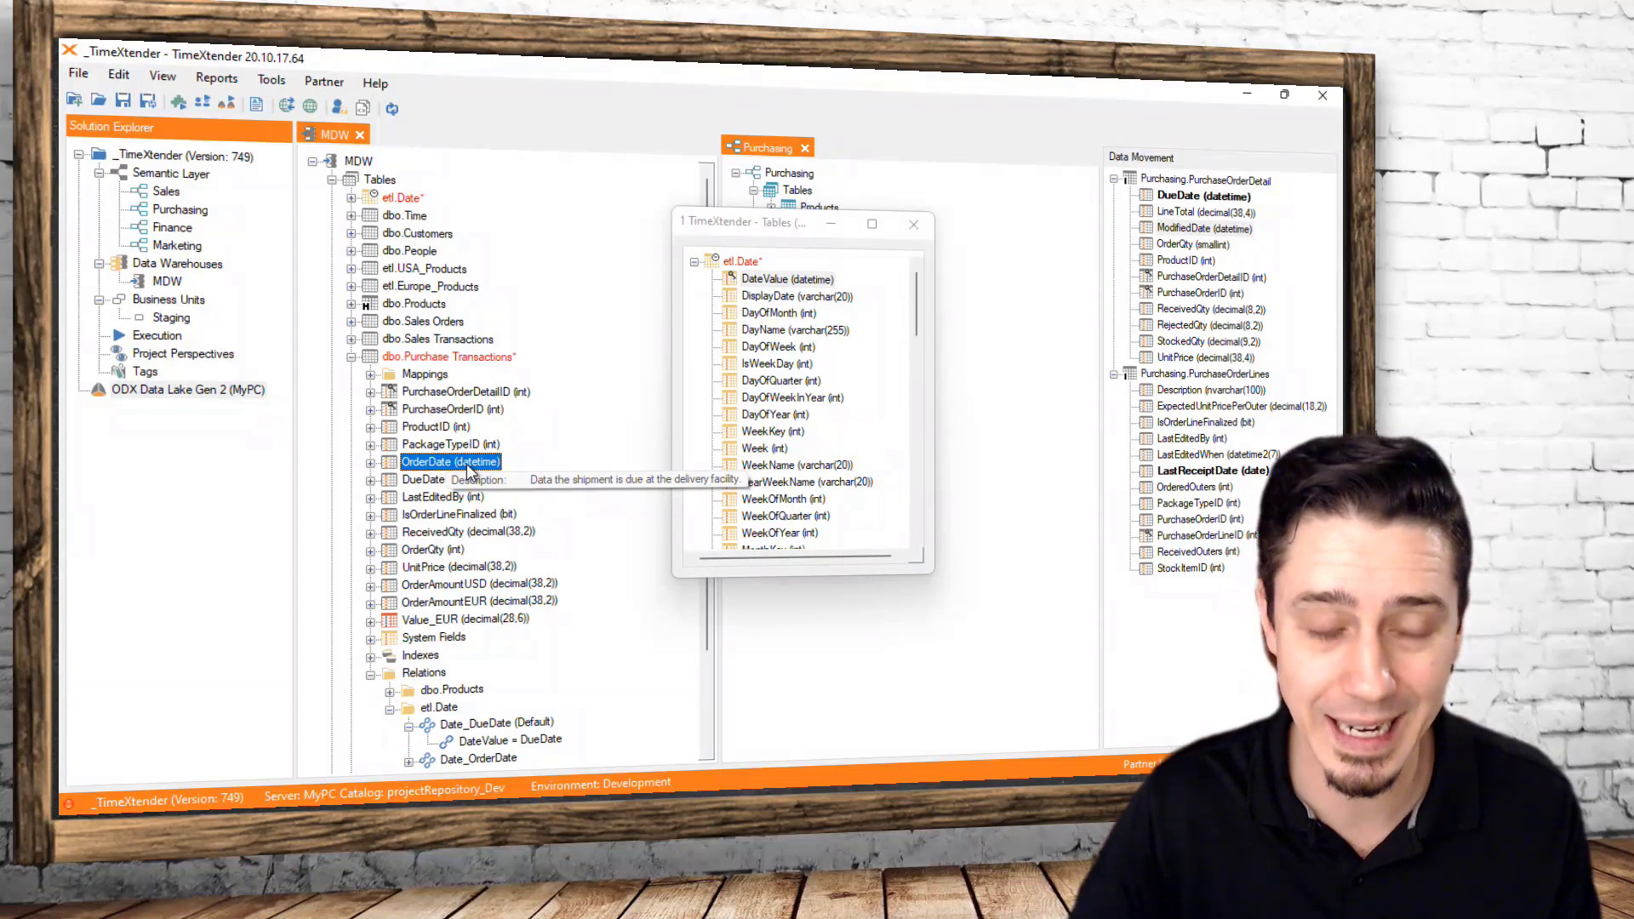
pyautogui.click(748, 265)
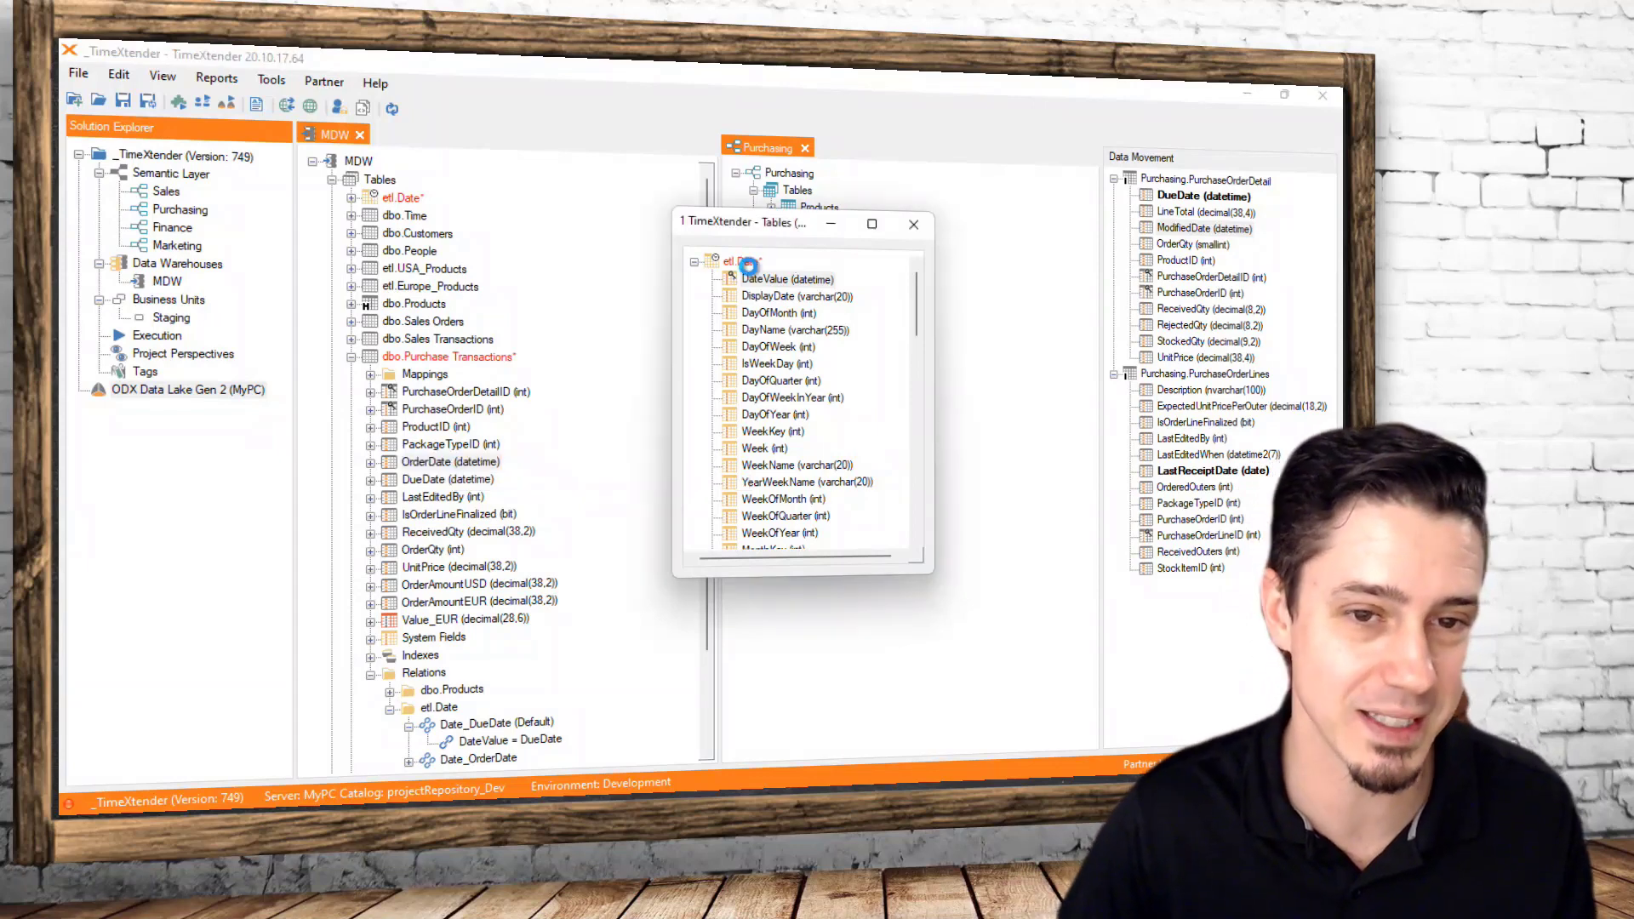
pyautogui.rightClick(760, 264)
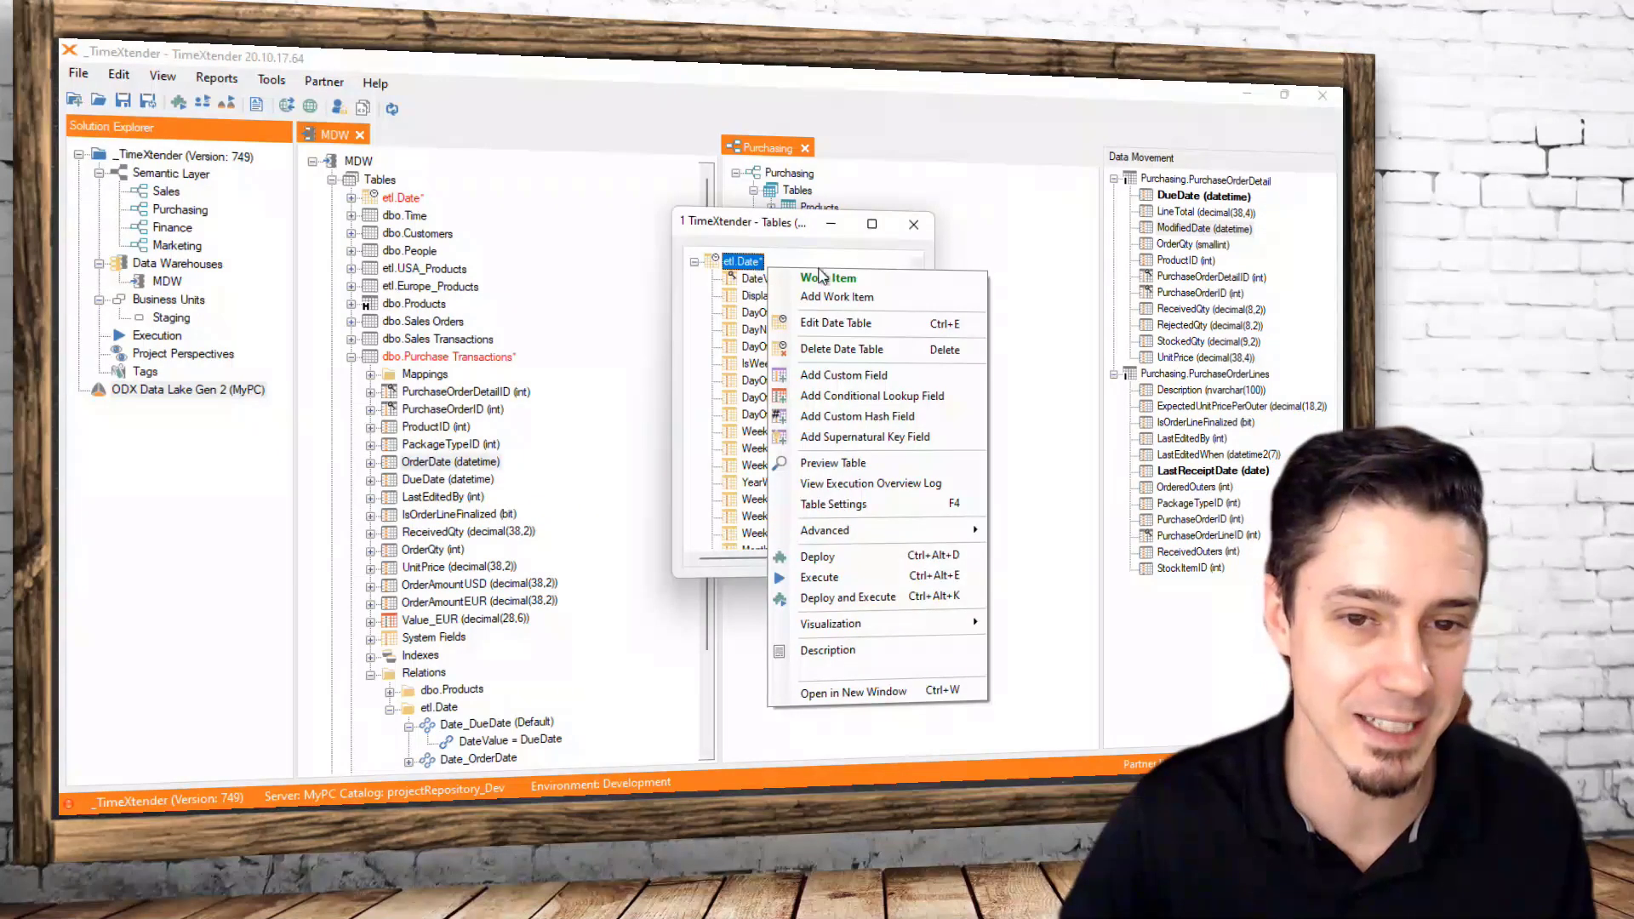
pyautogui.click(852, 324)
pyautogui.click(909, 693)
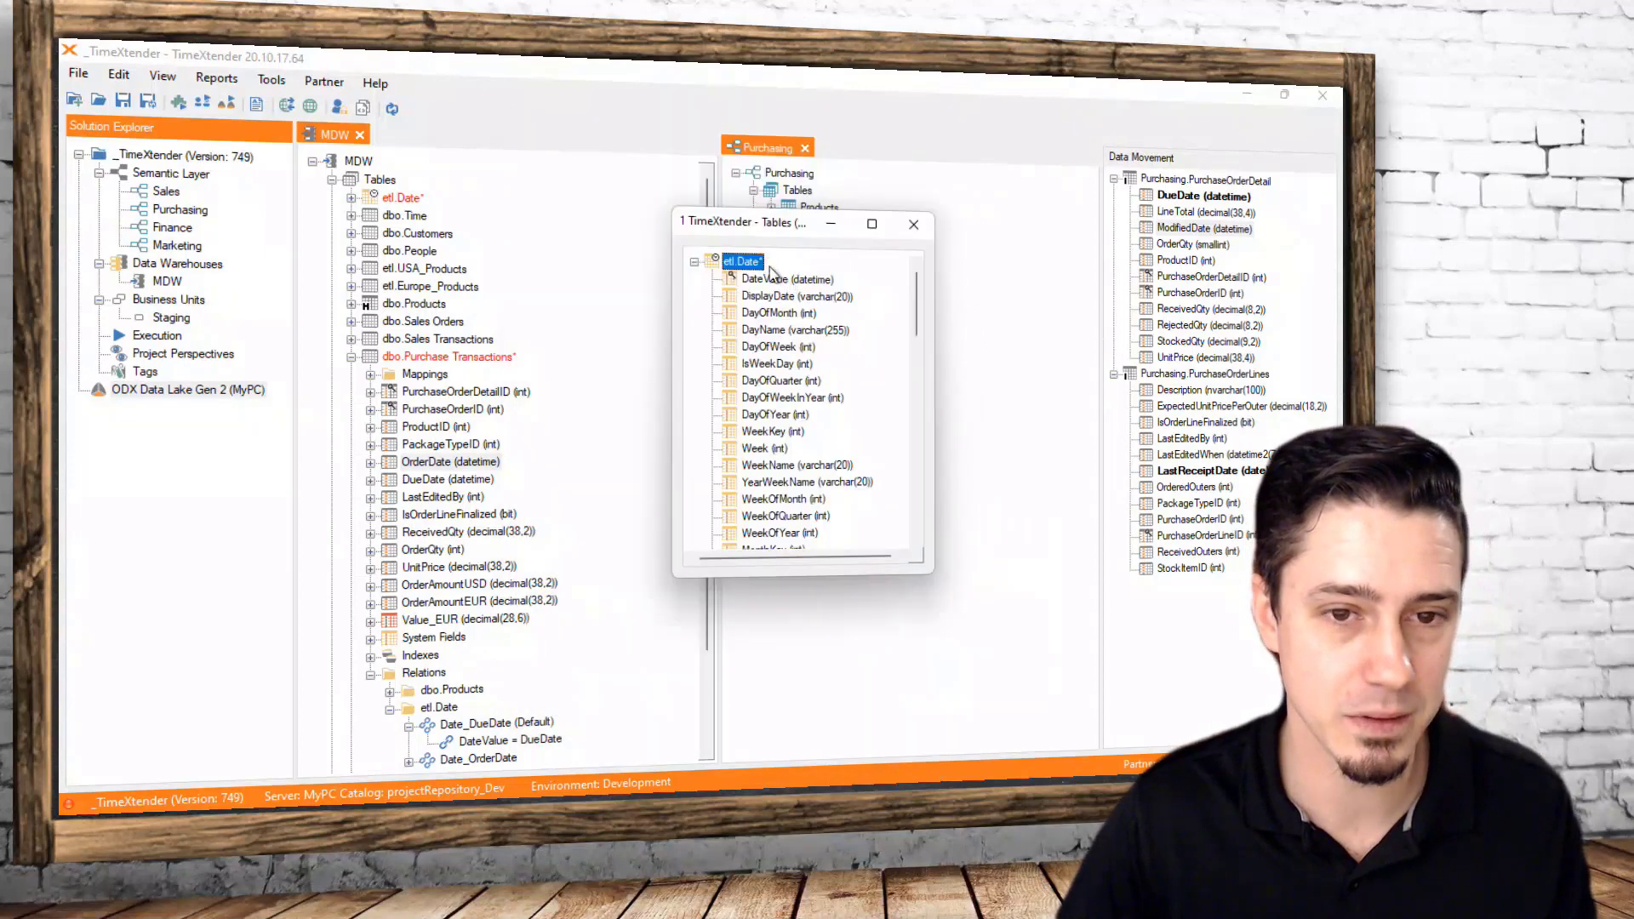
pyautogui.rightClick(748, 264)
pyautogui.click(838, 457)
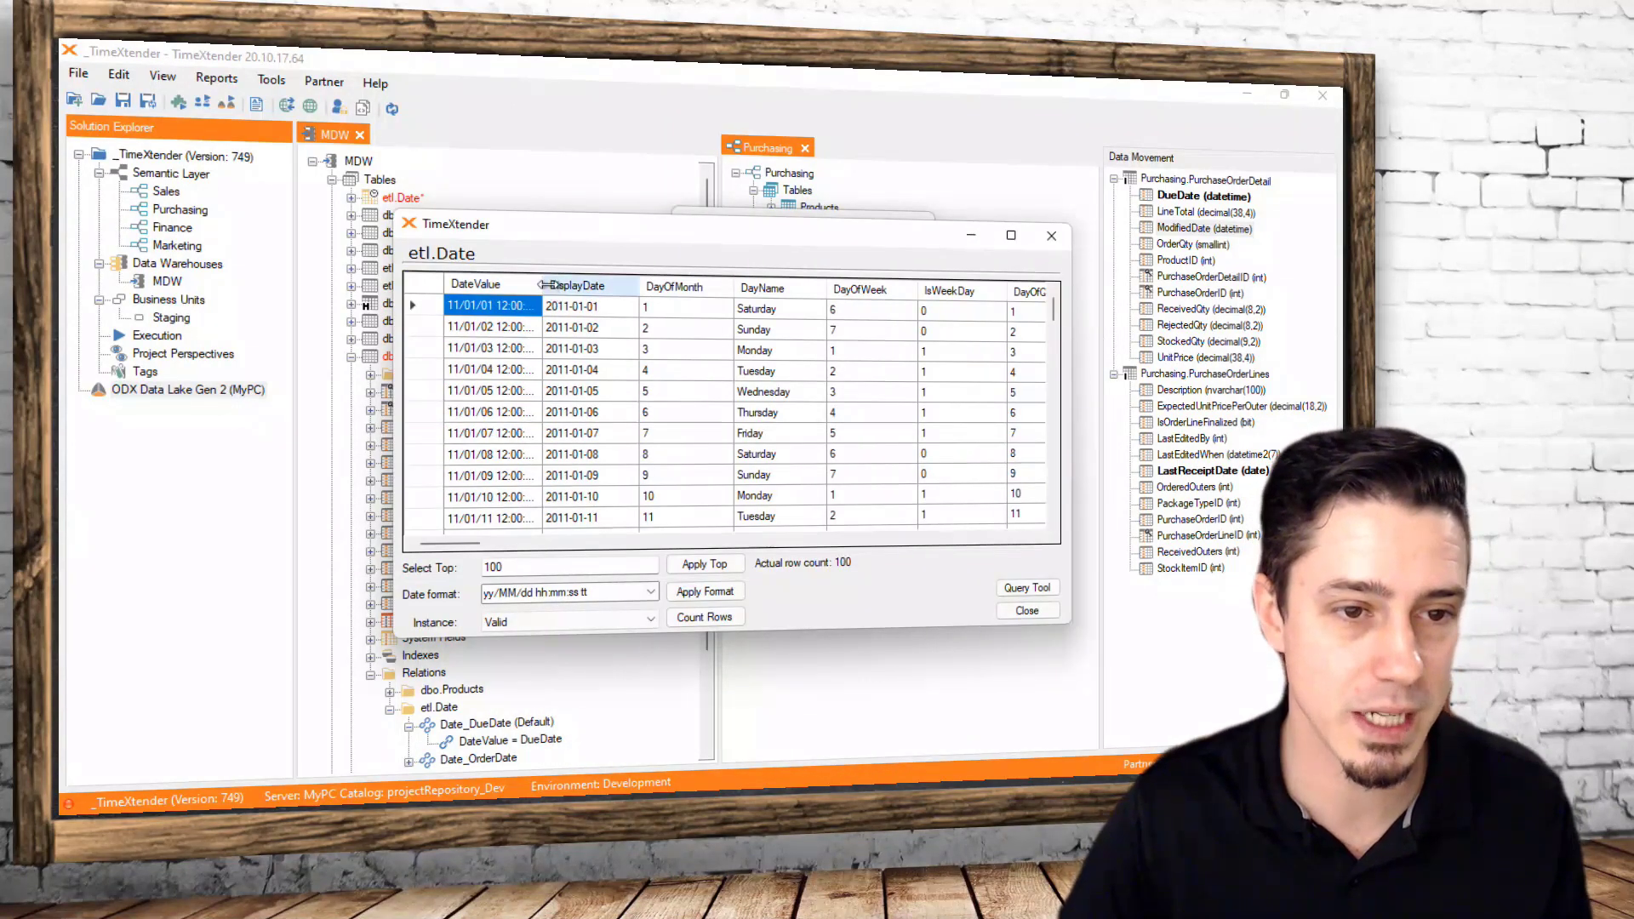
pyautogui.moveTo(545, 285); pyautogui.dragTo(606, 286)
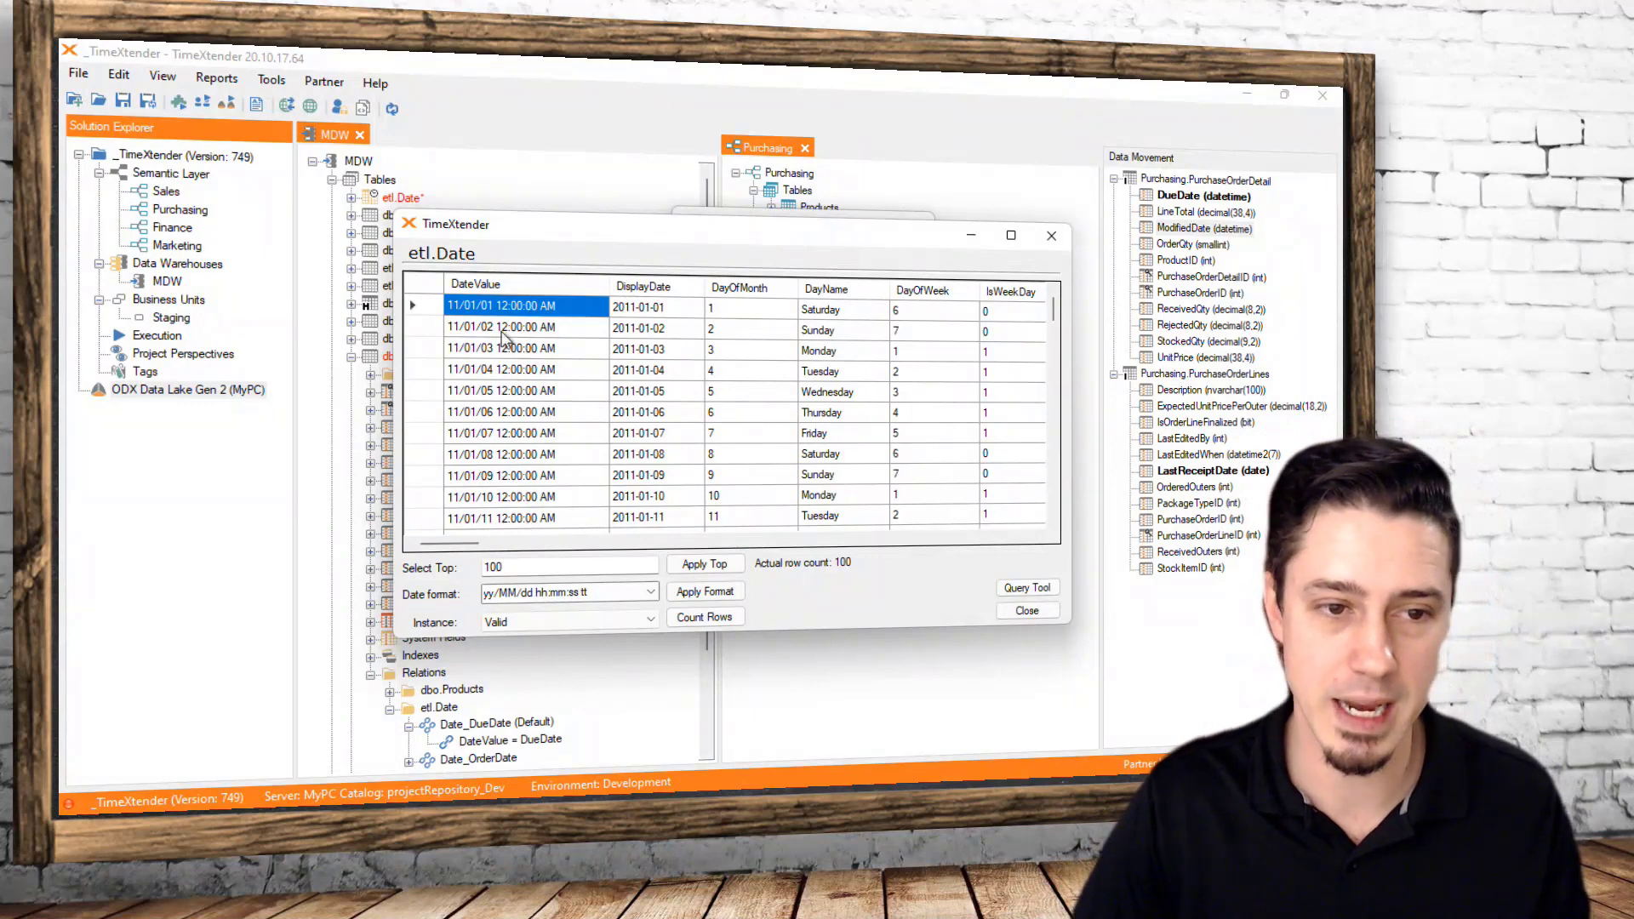
pyautogui.moveTo(526, 243); pyautogui.dragTo(757, 246)
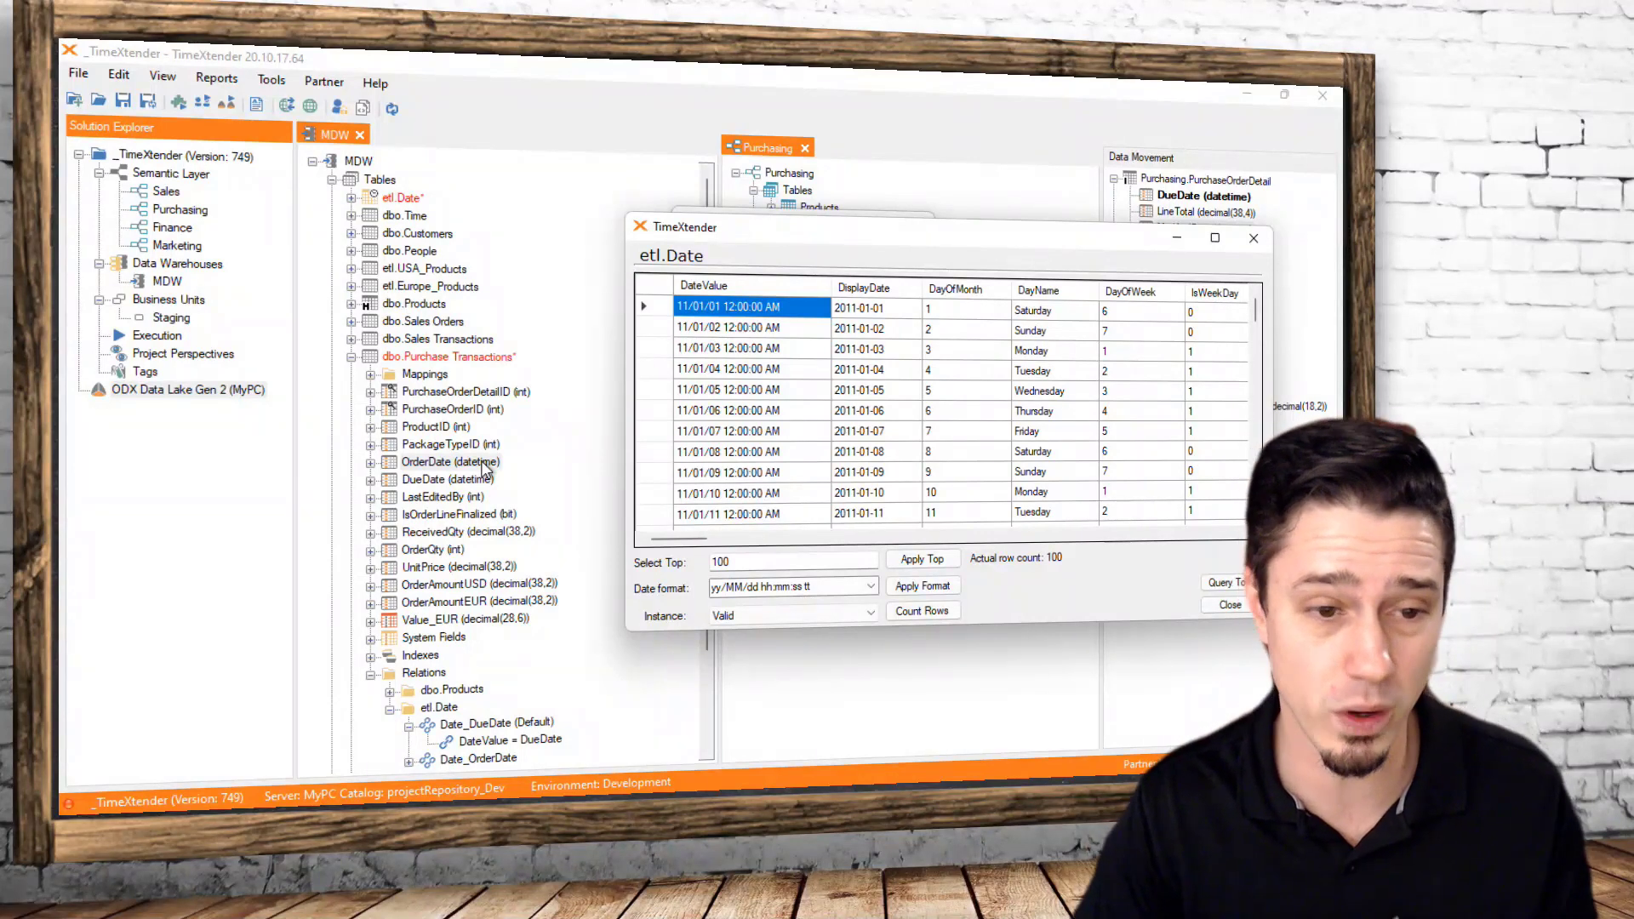
pyautogui.click(426, 461)
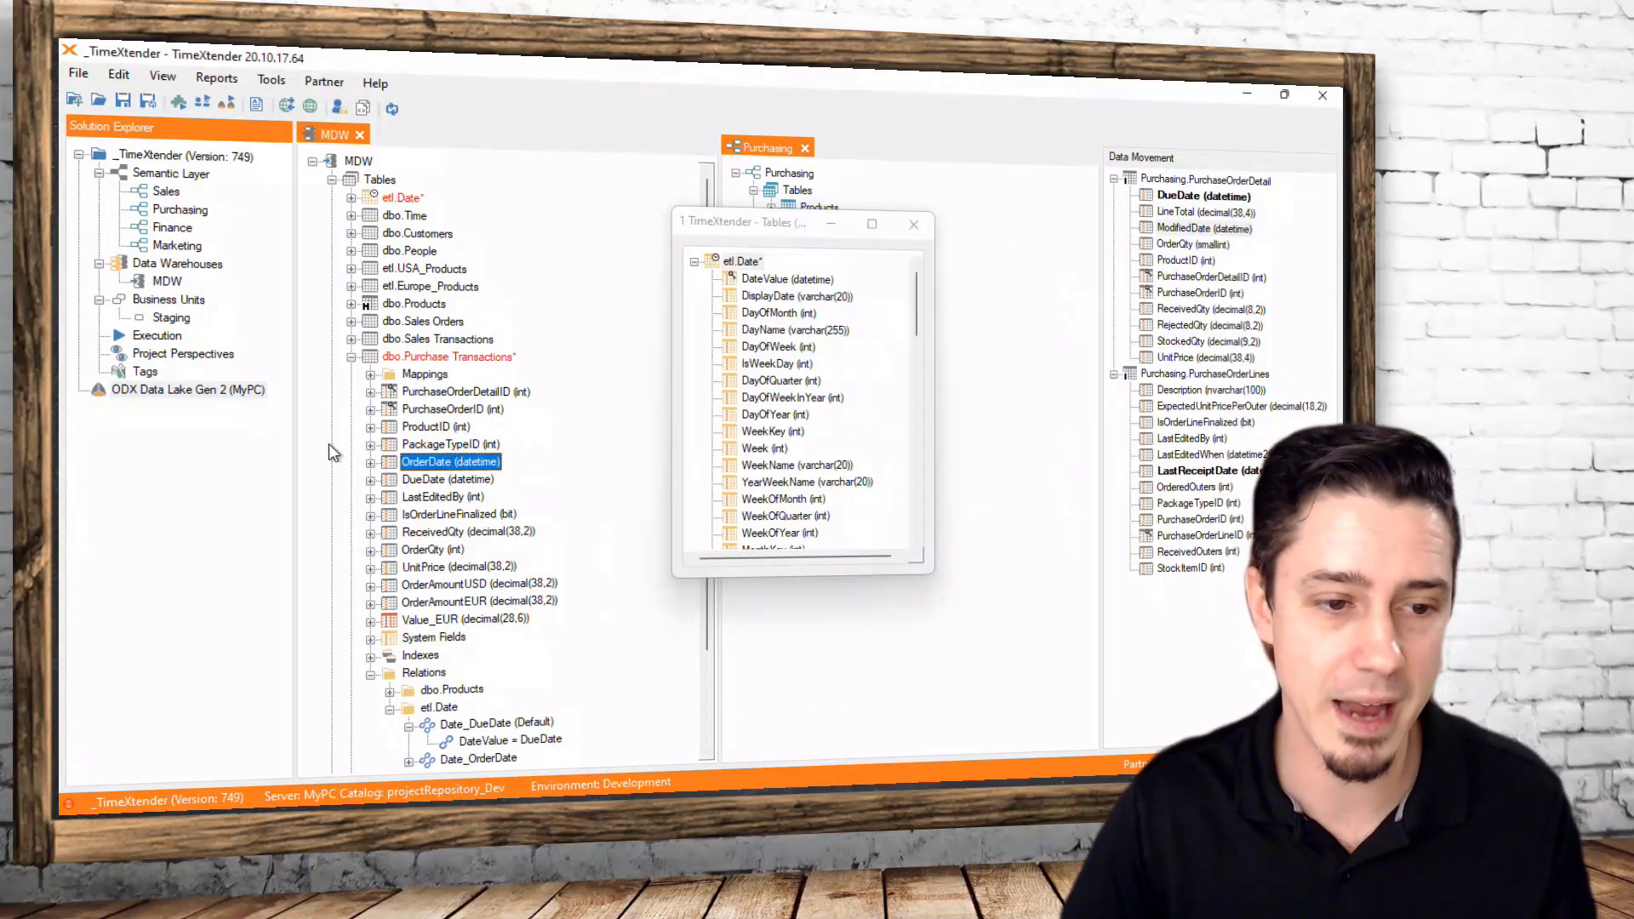
# Add an Only date transformation to the OrderDate field of dbo.Purchase Transactions
pyautogui.rightClick(432, 464)
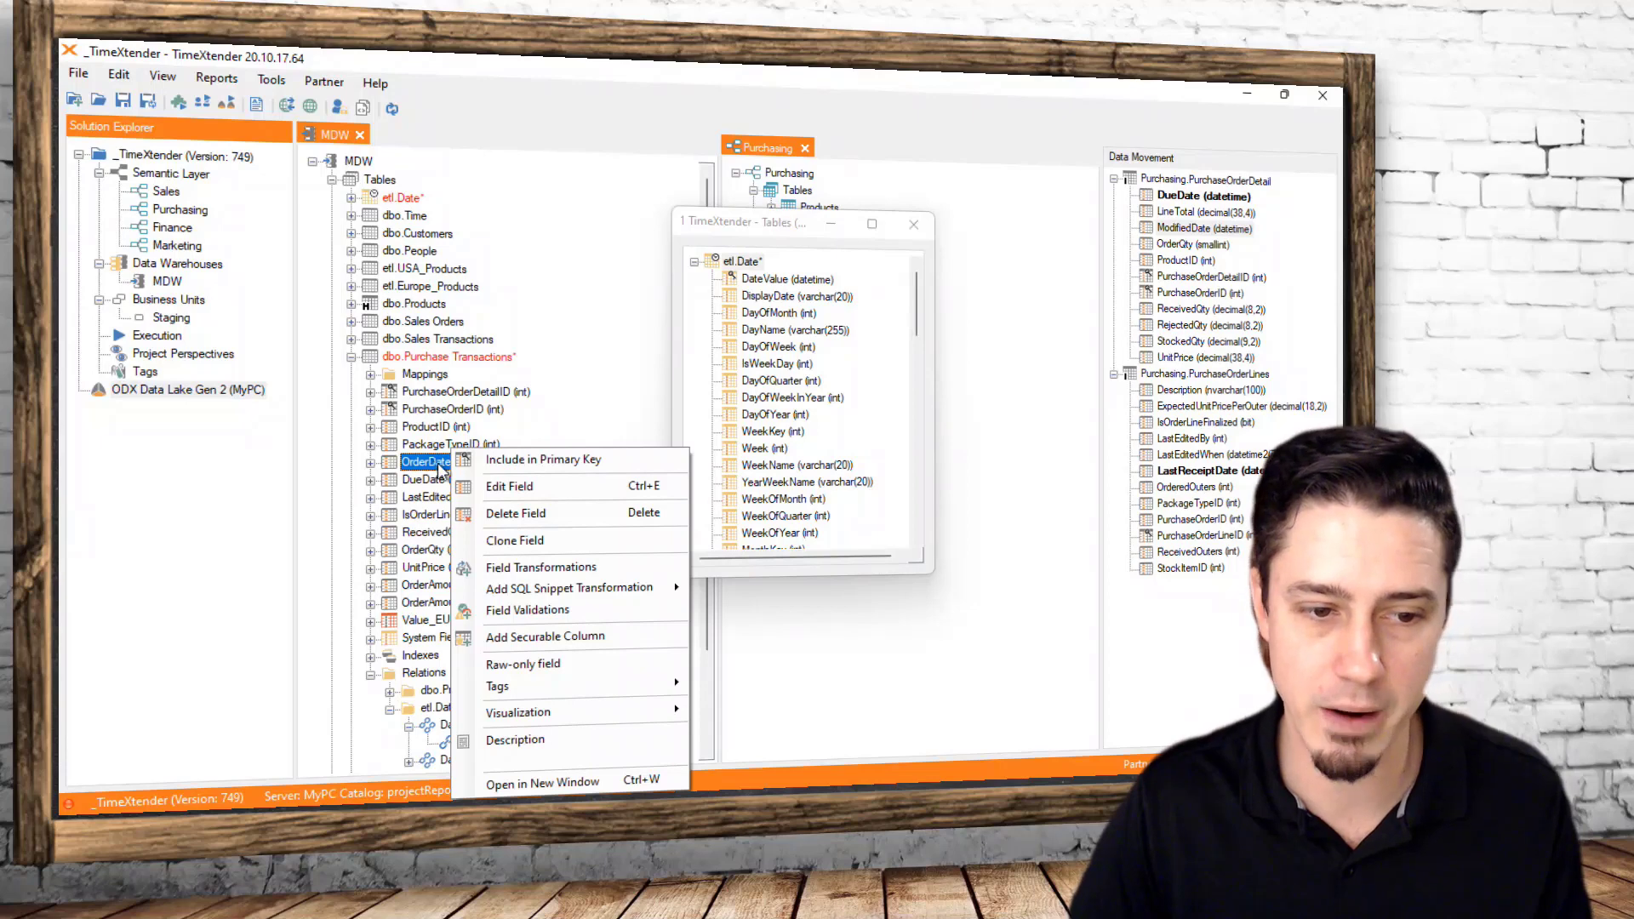
pyautogui.click(565, 568)
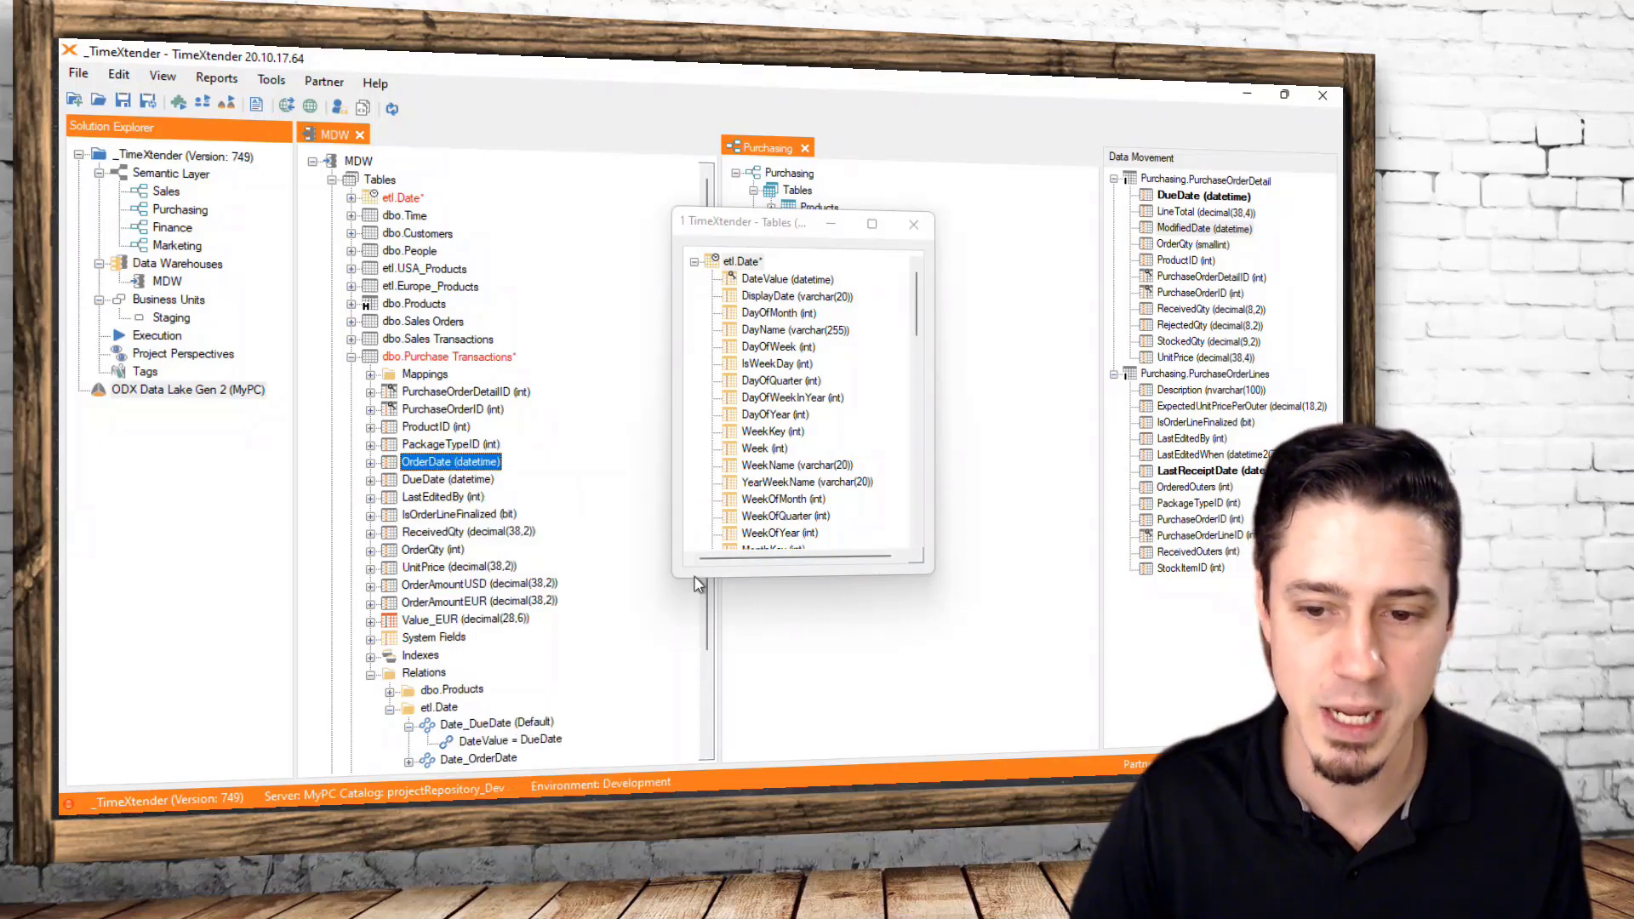
pyautogui.rightClick(432, 462)
pyautogui.click(502, 567)
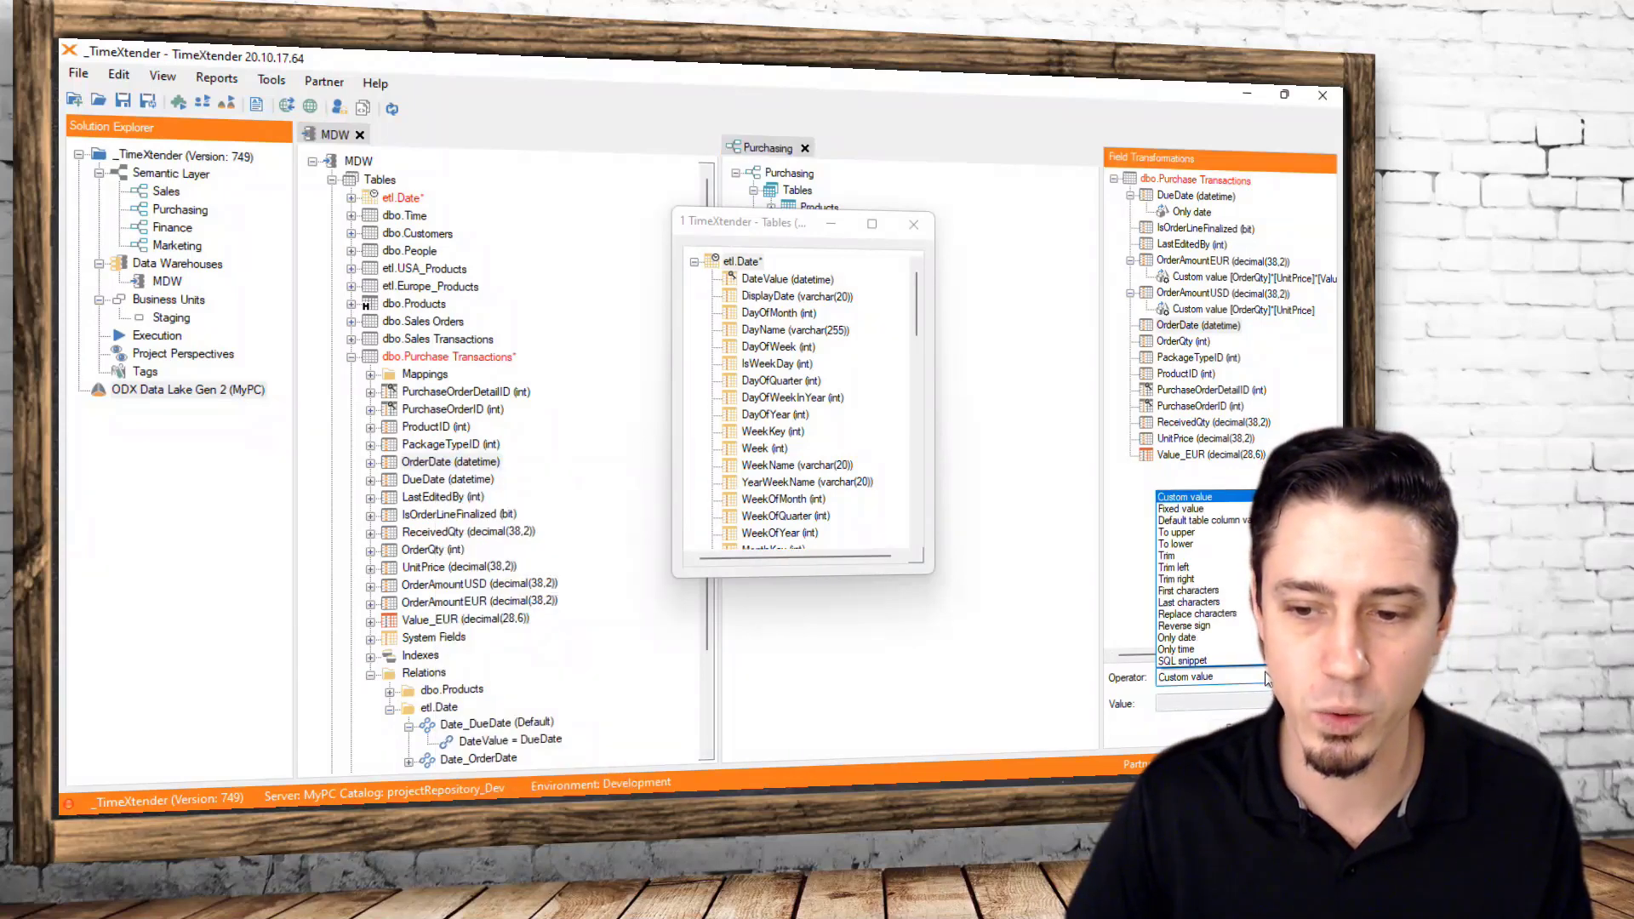
pyautogui.click(1198, 638)
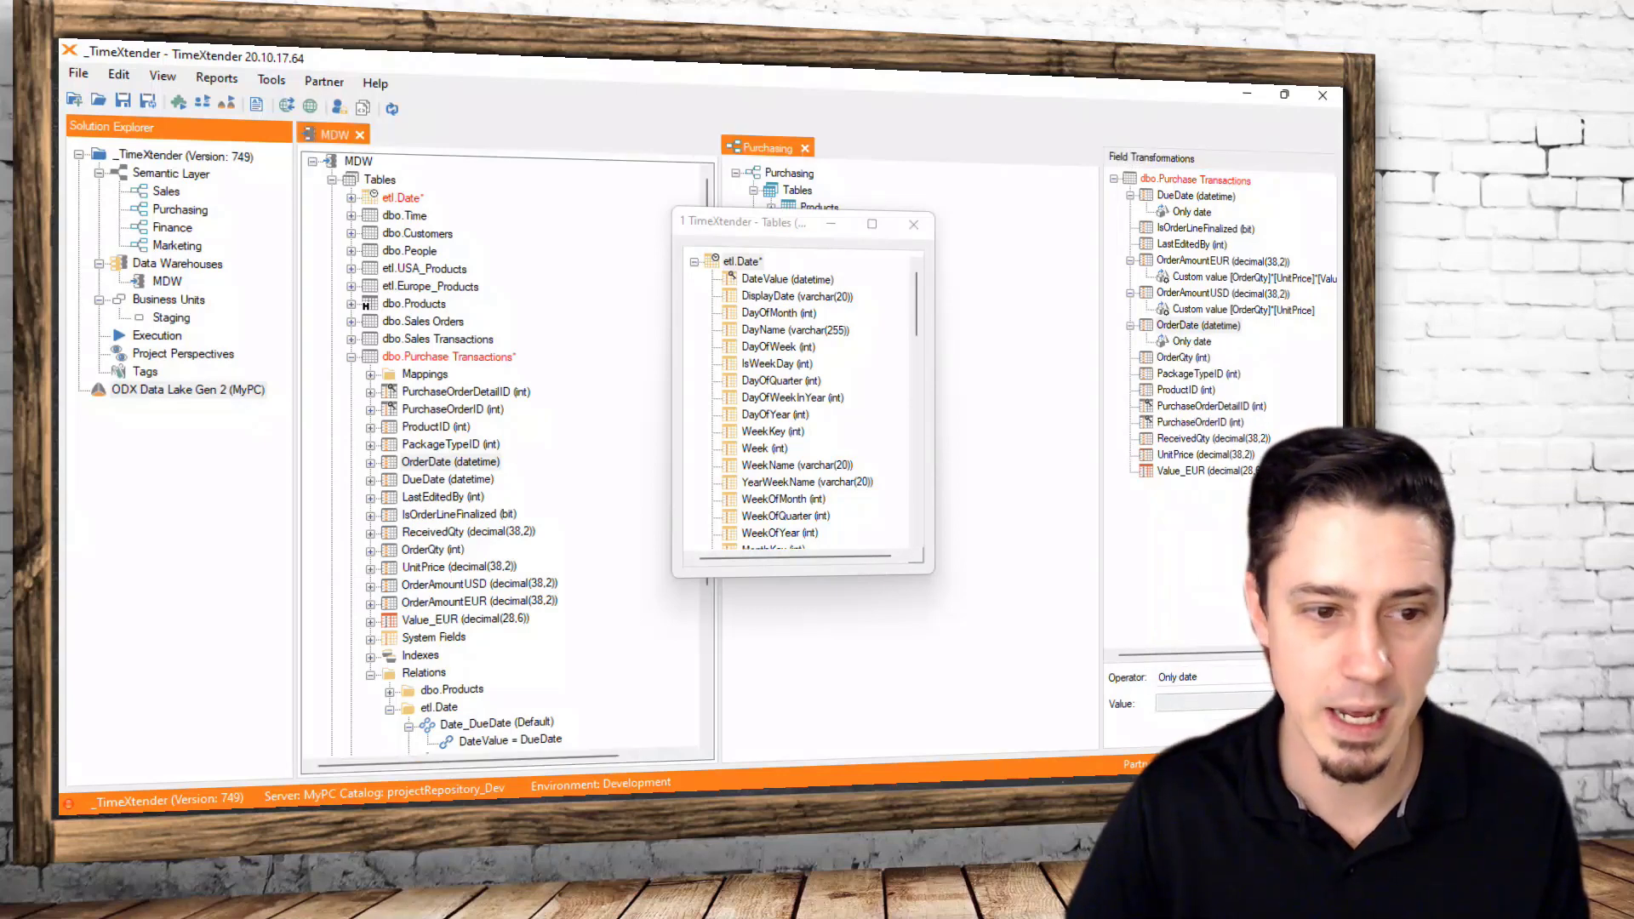
pyautogui.click(370, 462)
pyautogui.click(371, 462)
# Add an Only date transformation to the DueDate field of dbo.Purchase Transactions and collapse the field
pyautogui.click(428, 479)
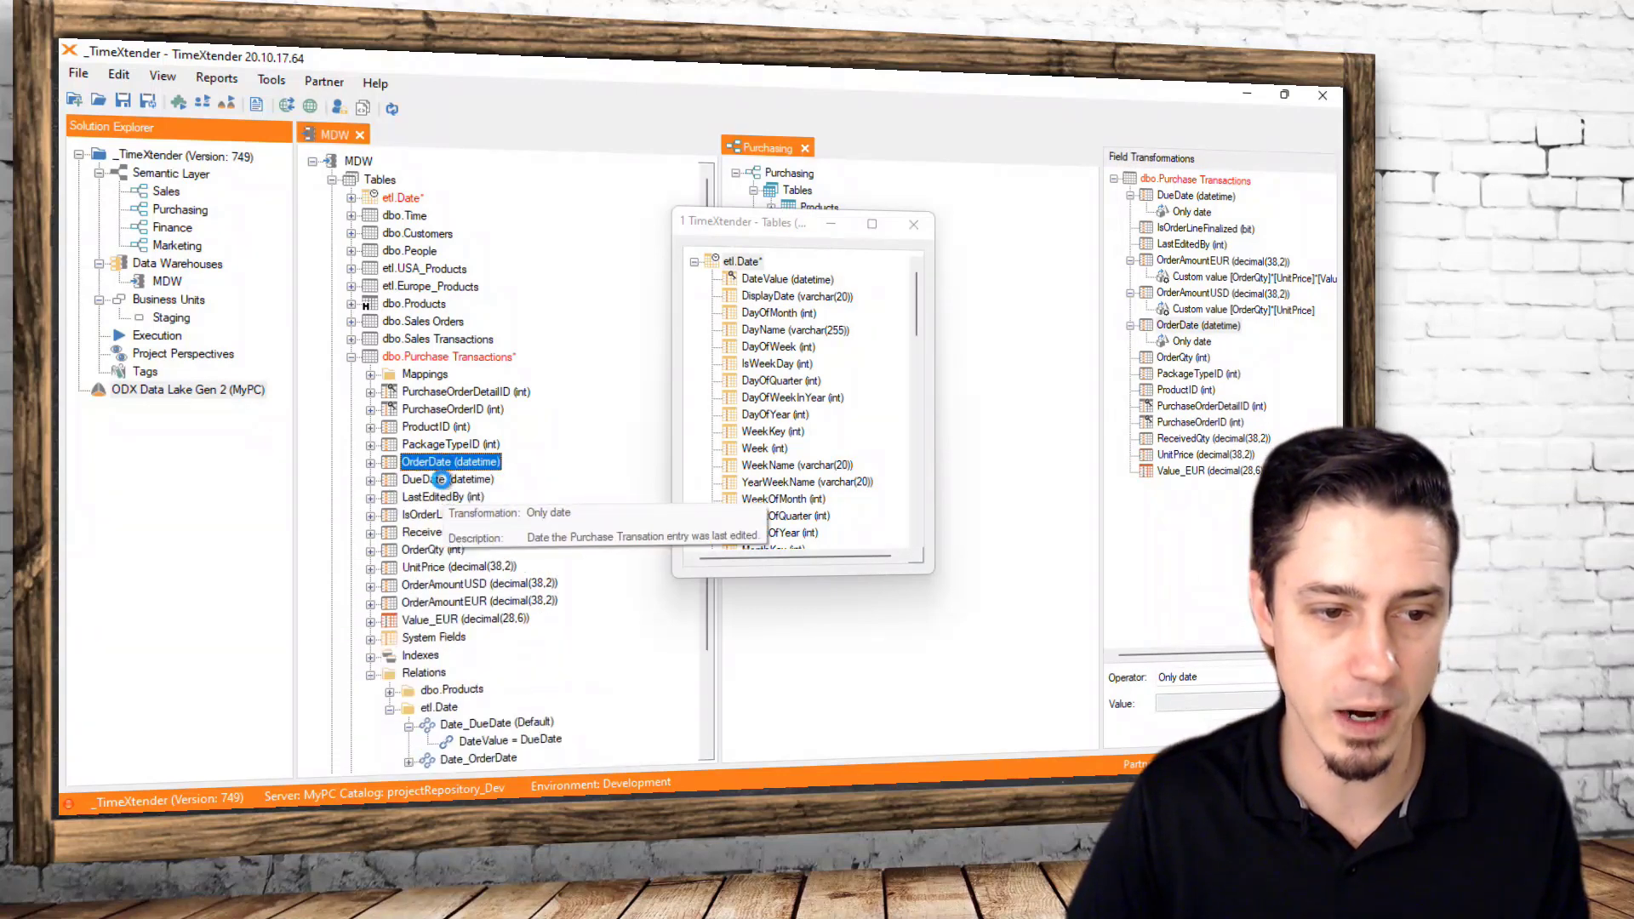
pyautogui.rightClick(428, 479)
pyautogui.click(552, 567)
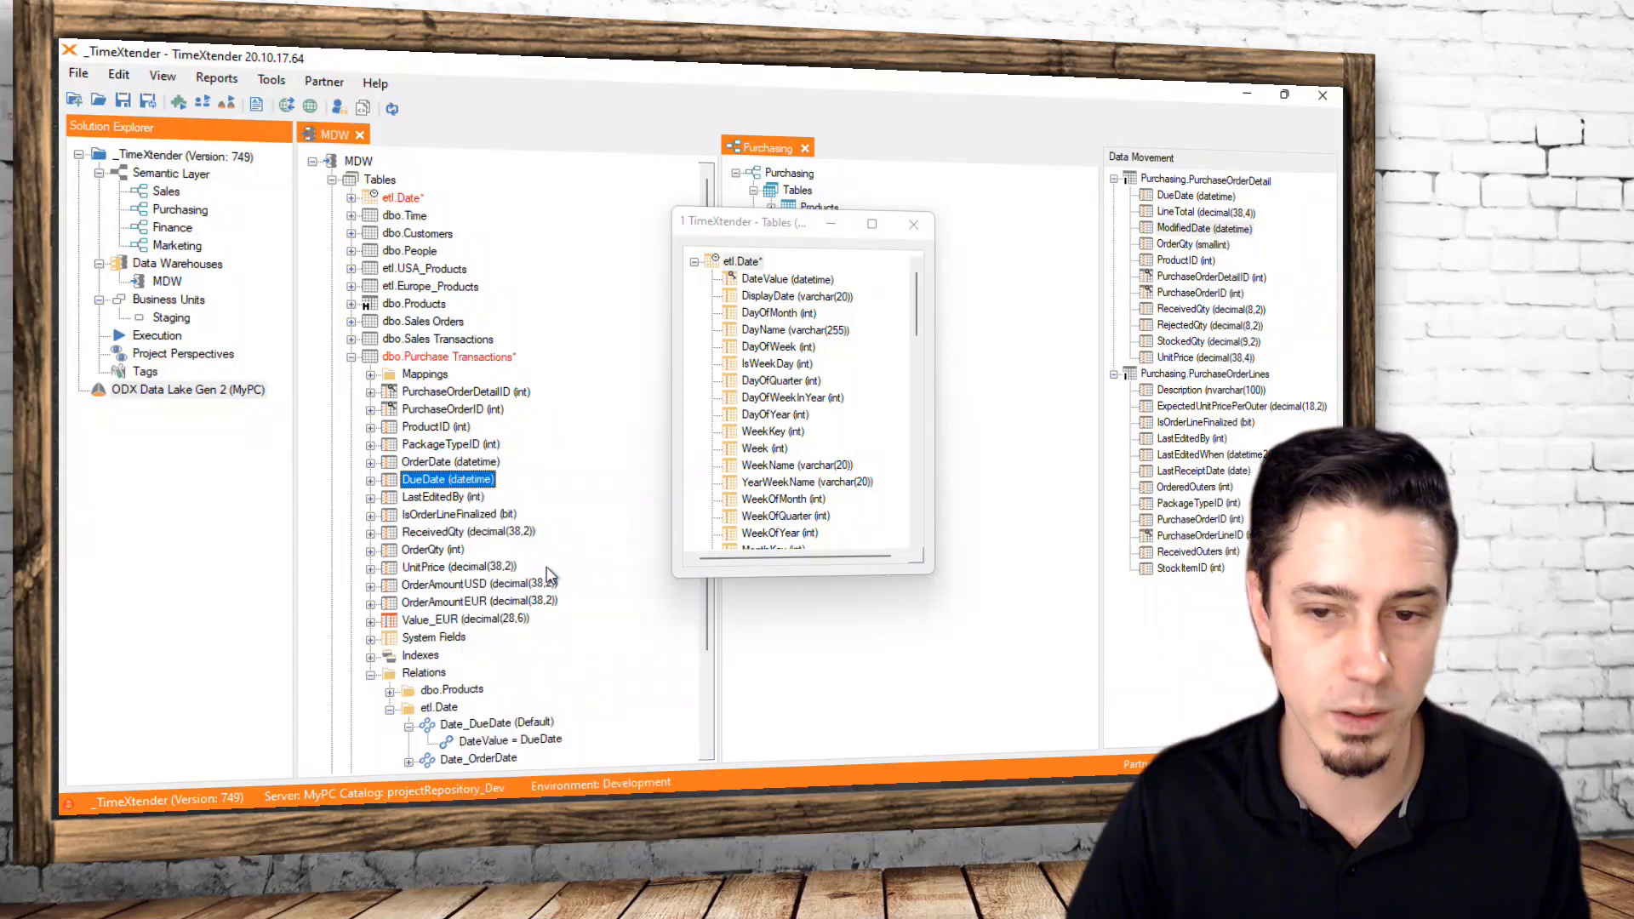
pyautogui.click(1244, 681)
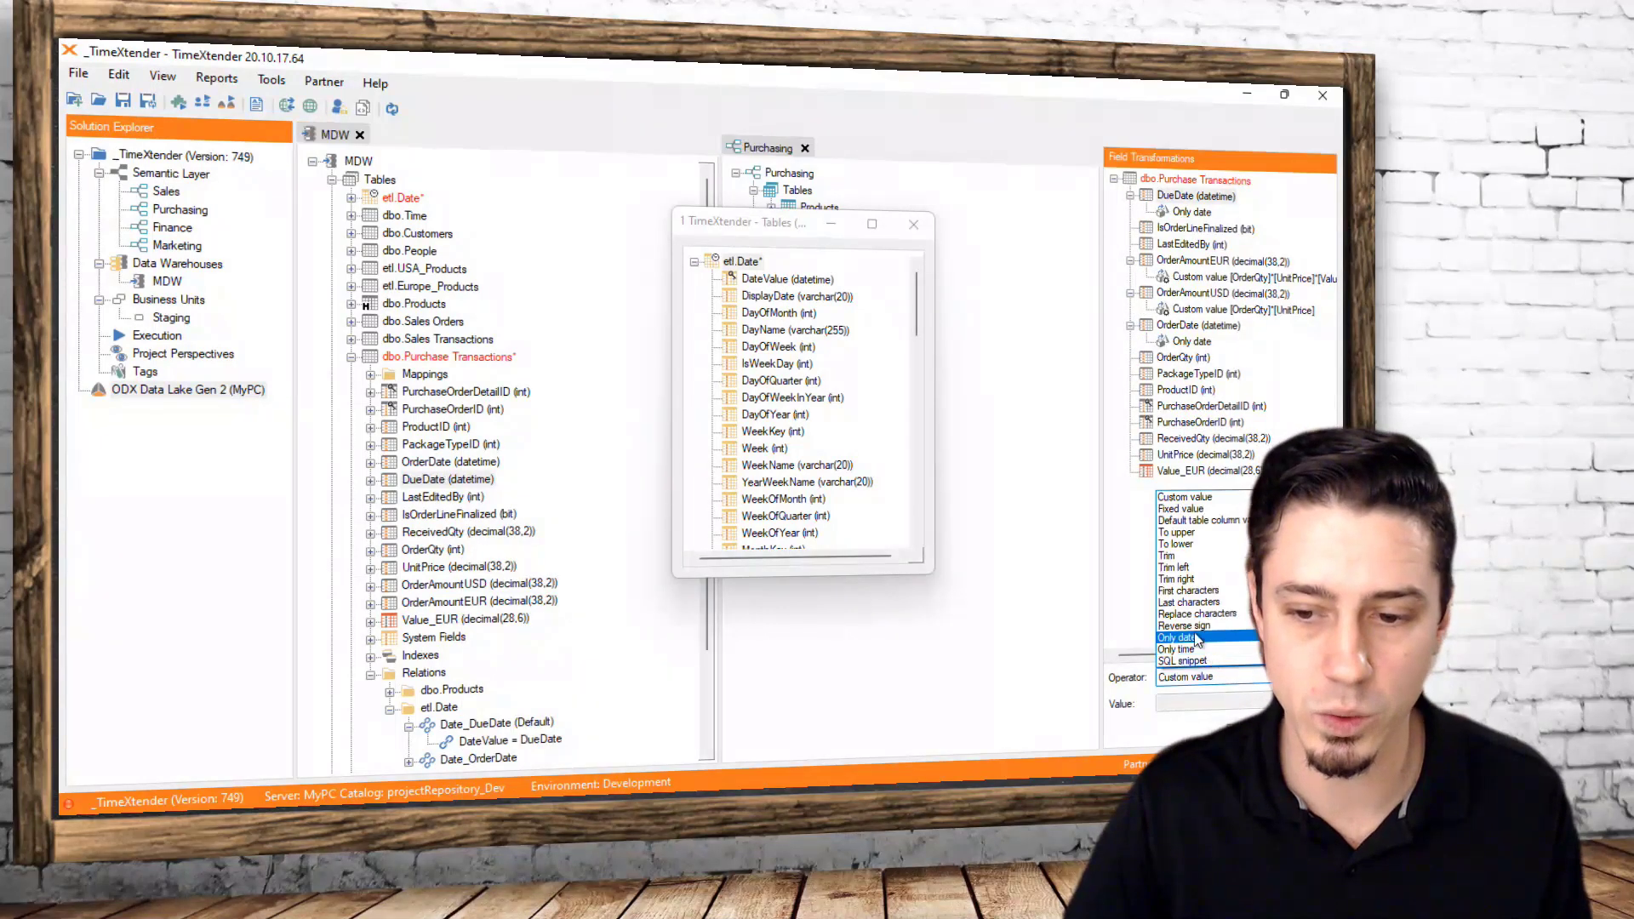
pyautogui.click(1193, 636)
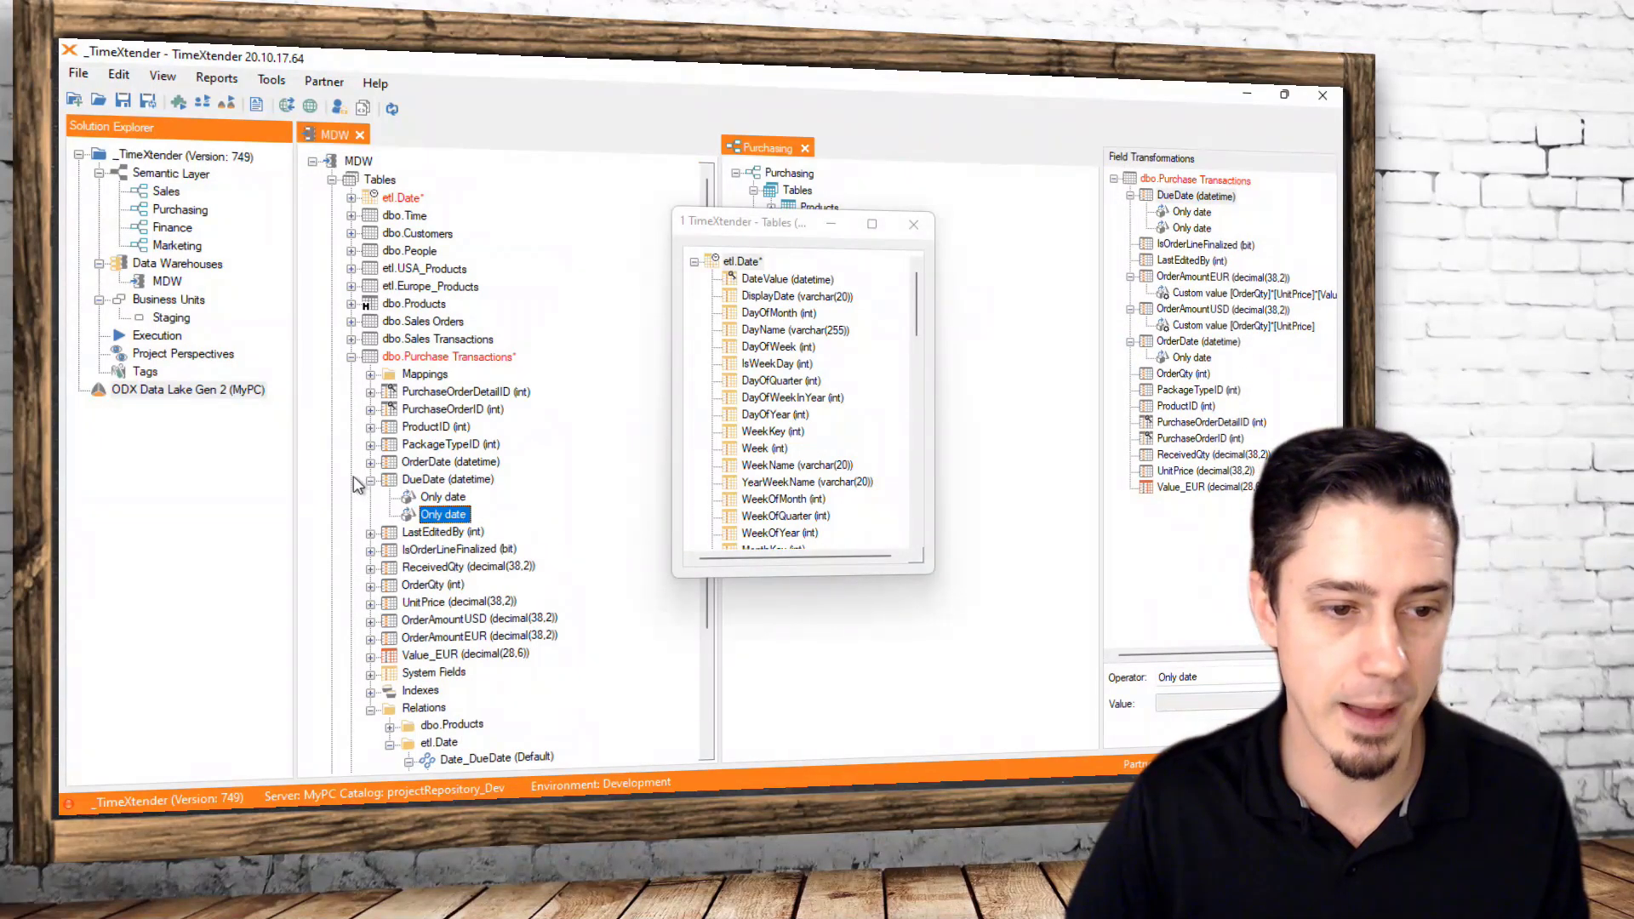
pyautogui.click(387, 479)
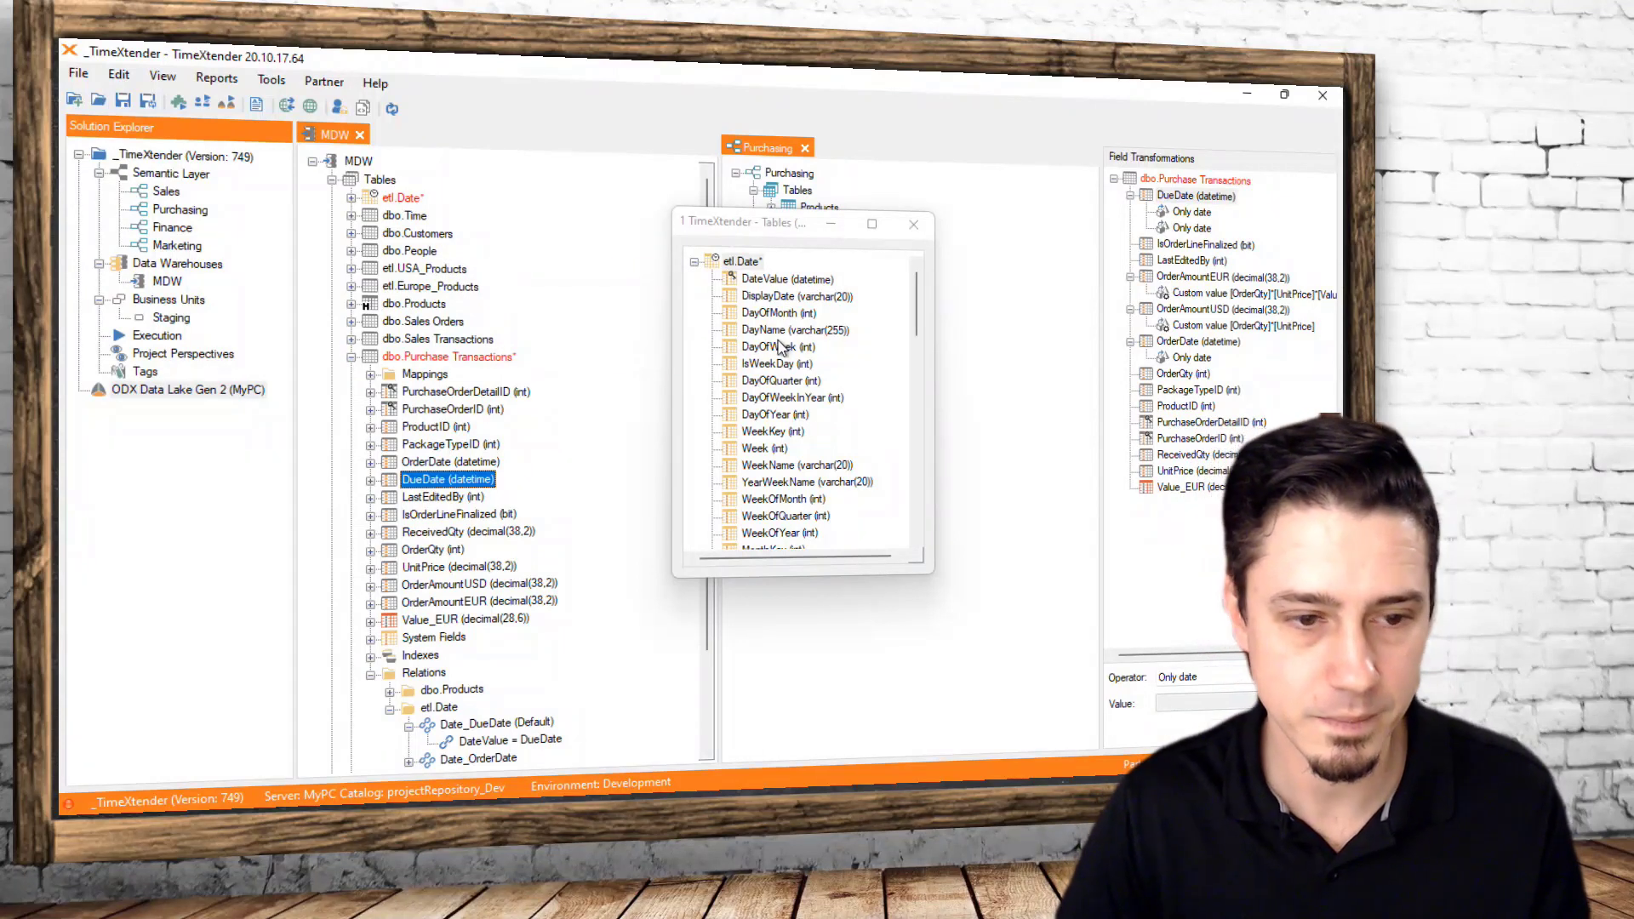
# Close the separate etl.Date window and collapse dbo.Purchase Transactions after reviewing its etl.Date relations
pyautogui.scroll(-2, 470, 715)
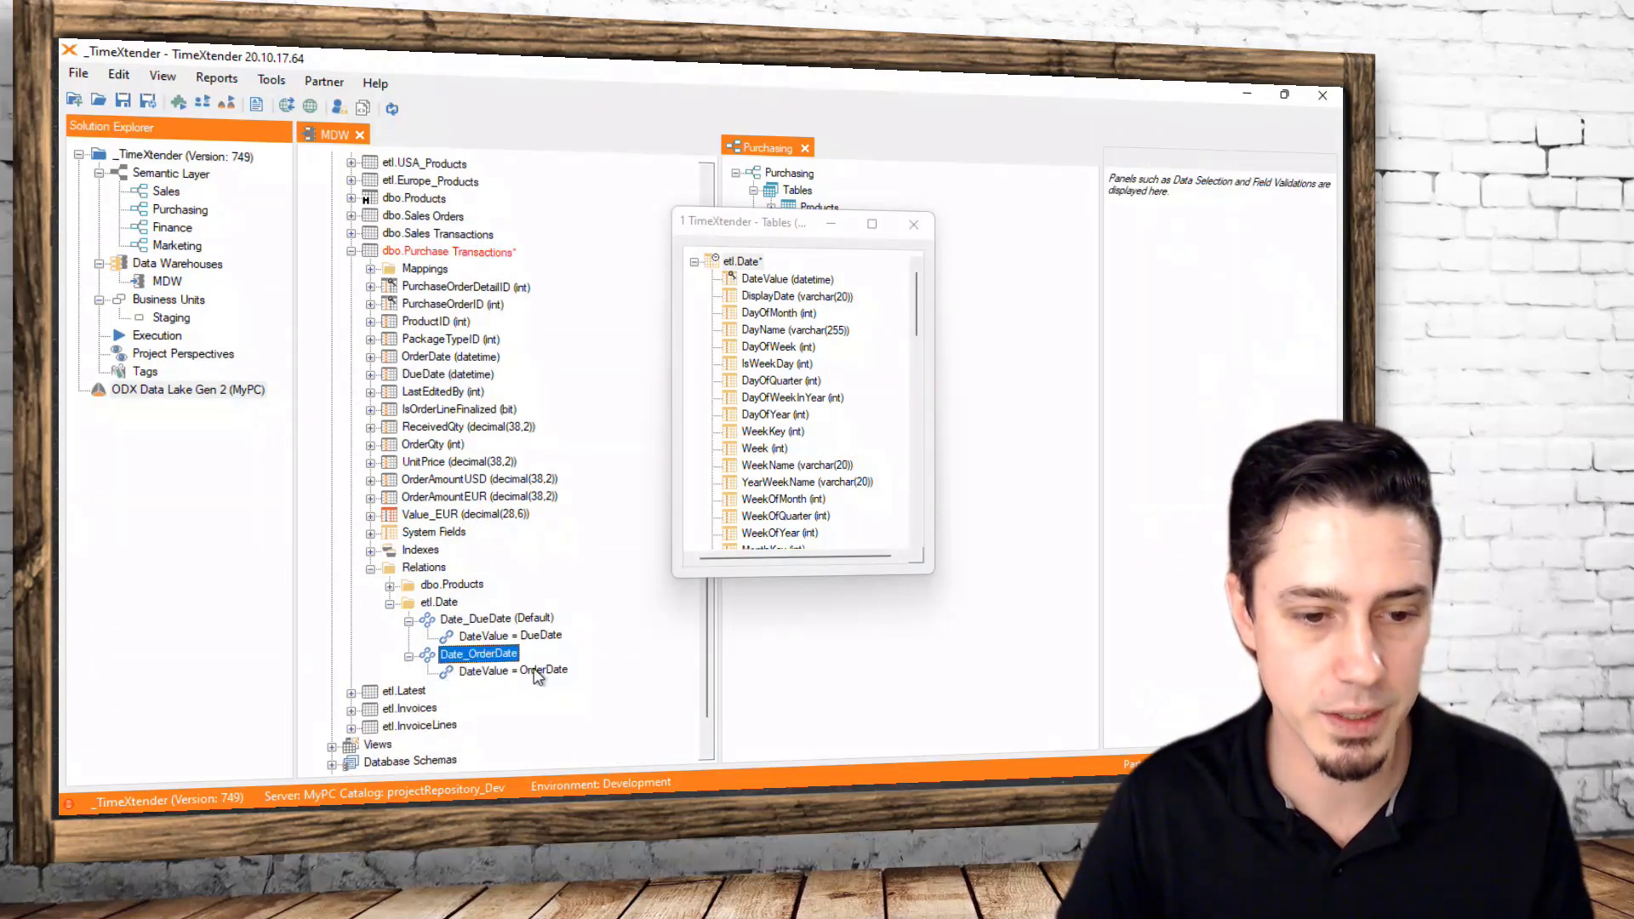
pyautogui.click(913, 225)
pyautogui.click(350, 251)
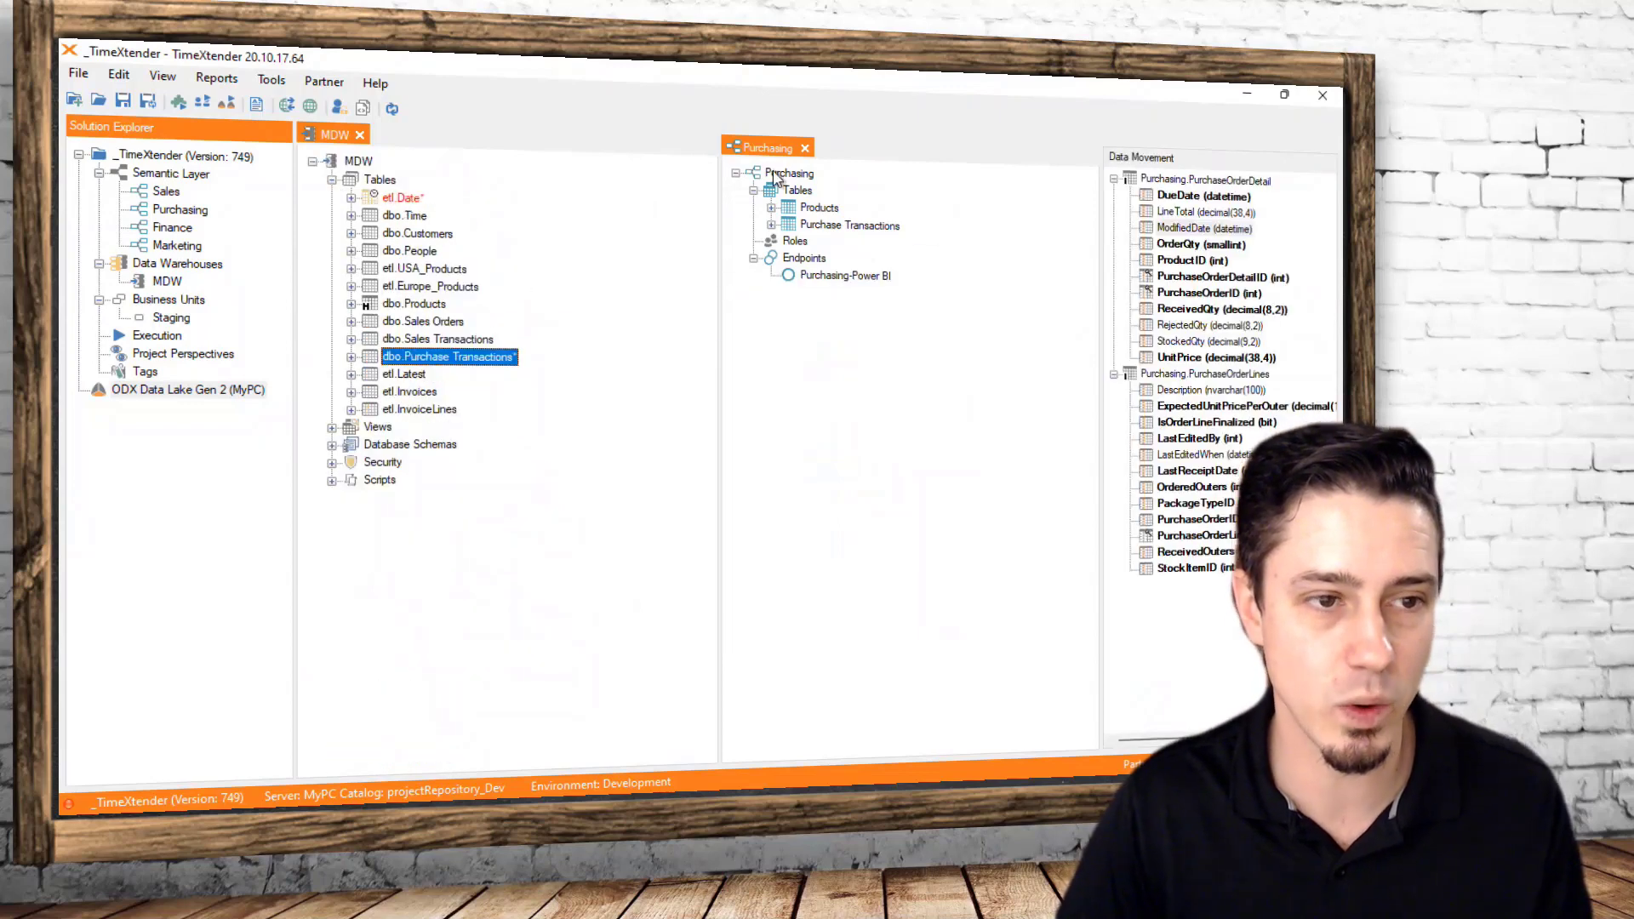
# Start adding etl.Date as a table in the Purchasing semantic model and name it OrderDate
pyautogui.click(403, 198)
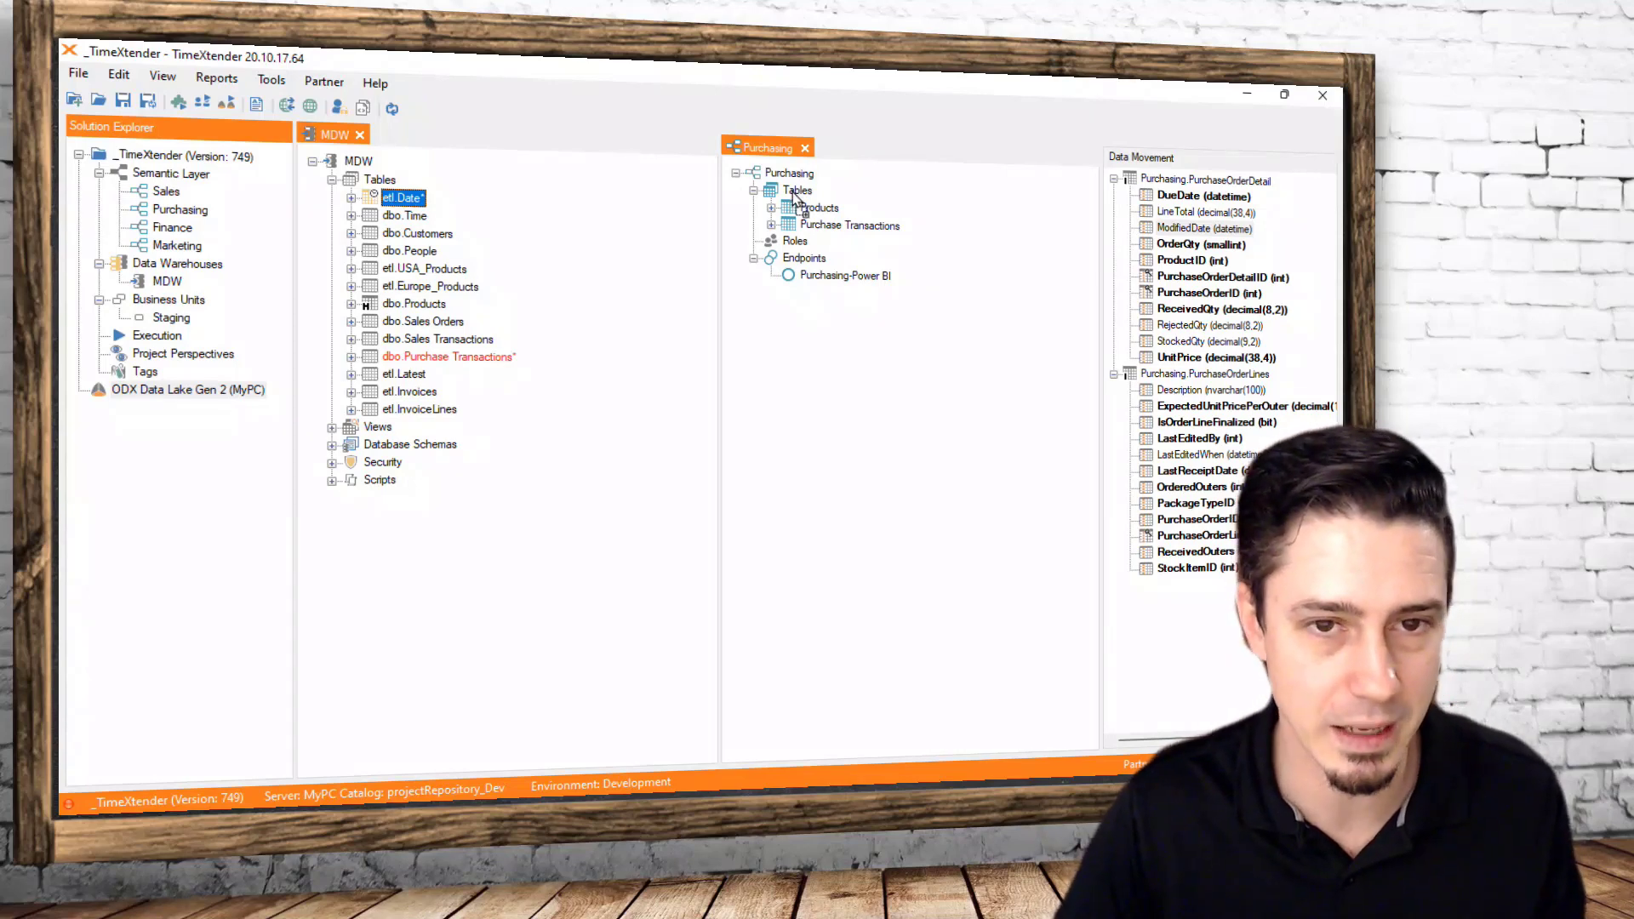
pyautogui.moveTo(794, 198); pyautogui.dragTo(797, 192)
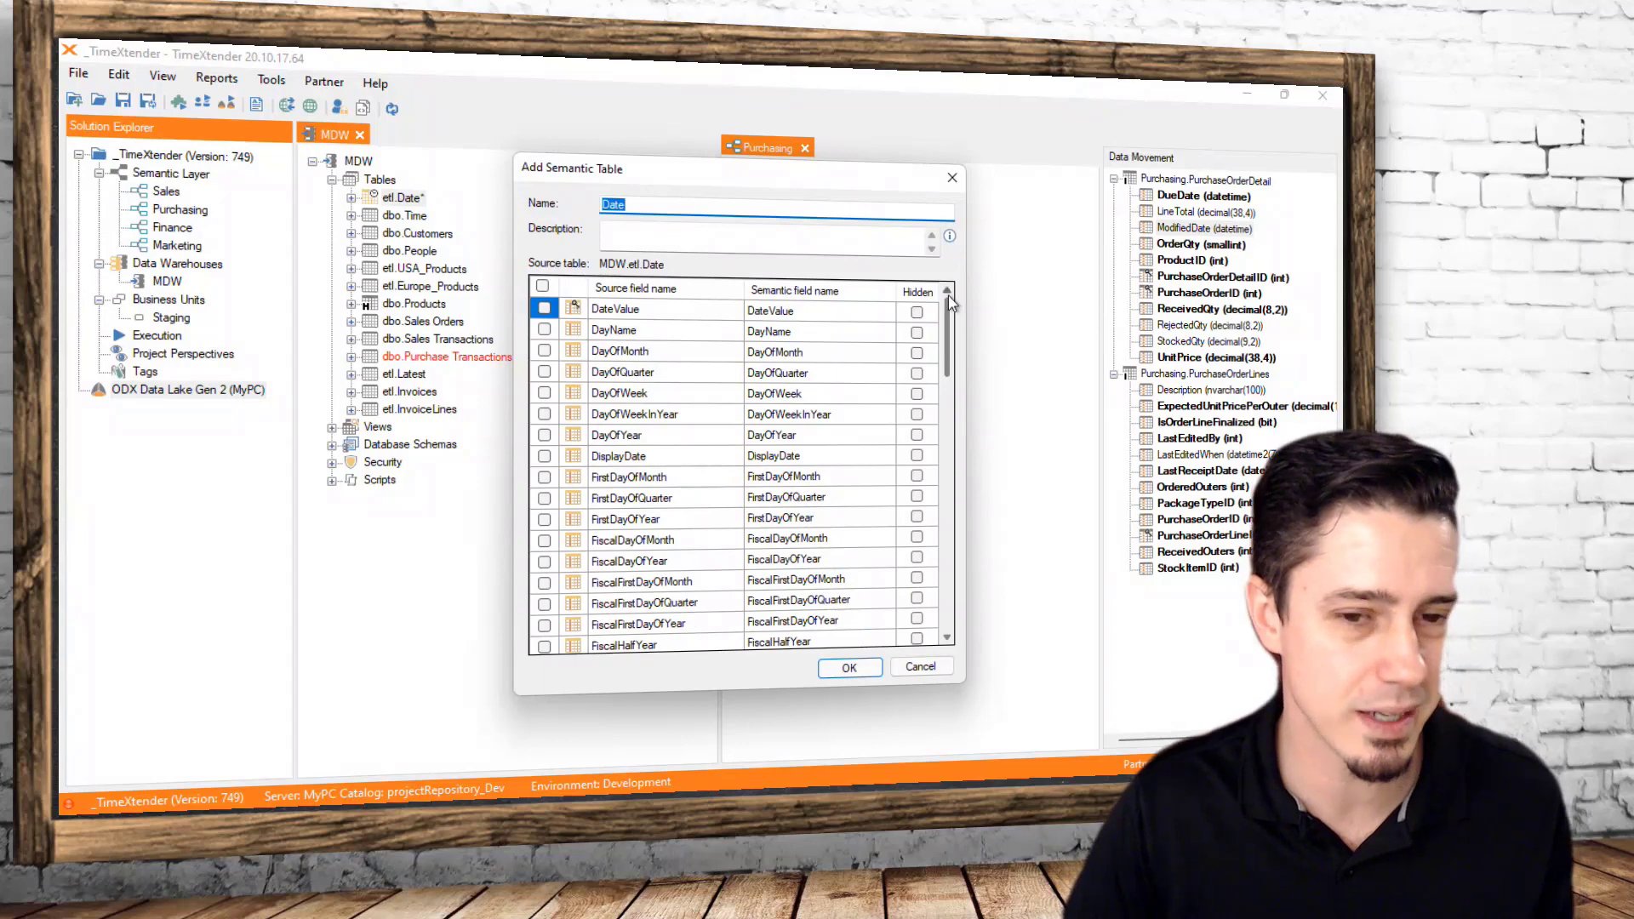
pyautogui.press('Left')
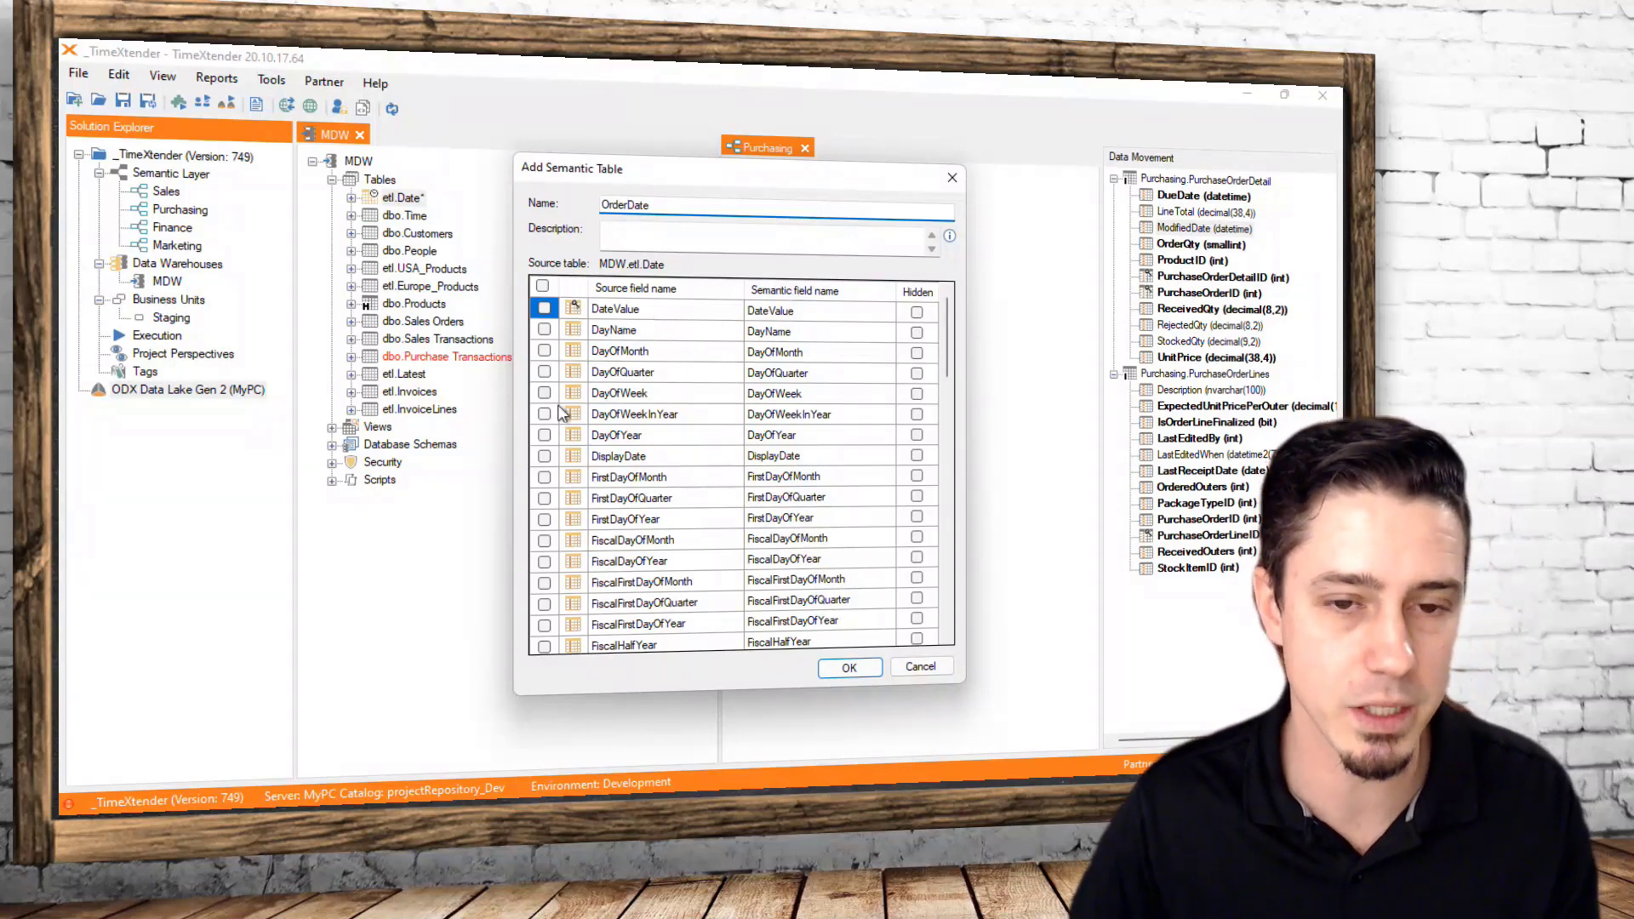
# Include the DateValue, DayOfWeek, MonthKey and MonthName fields in the OrderDate semantic table
pyautogui.click(543, 310)
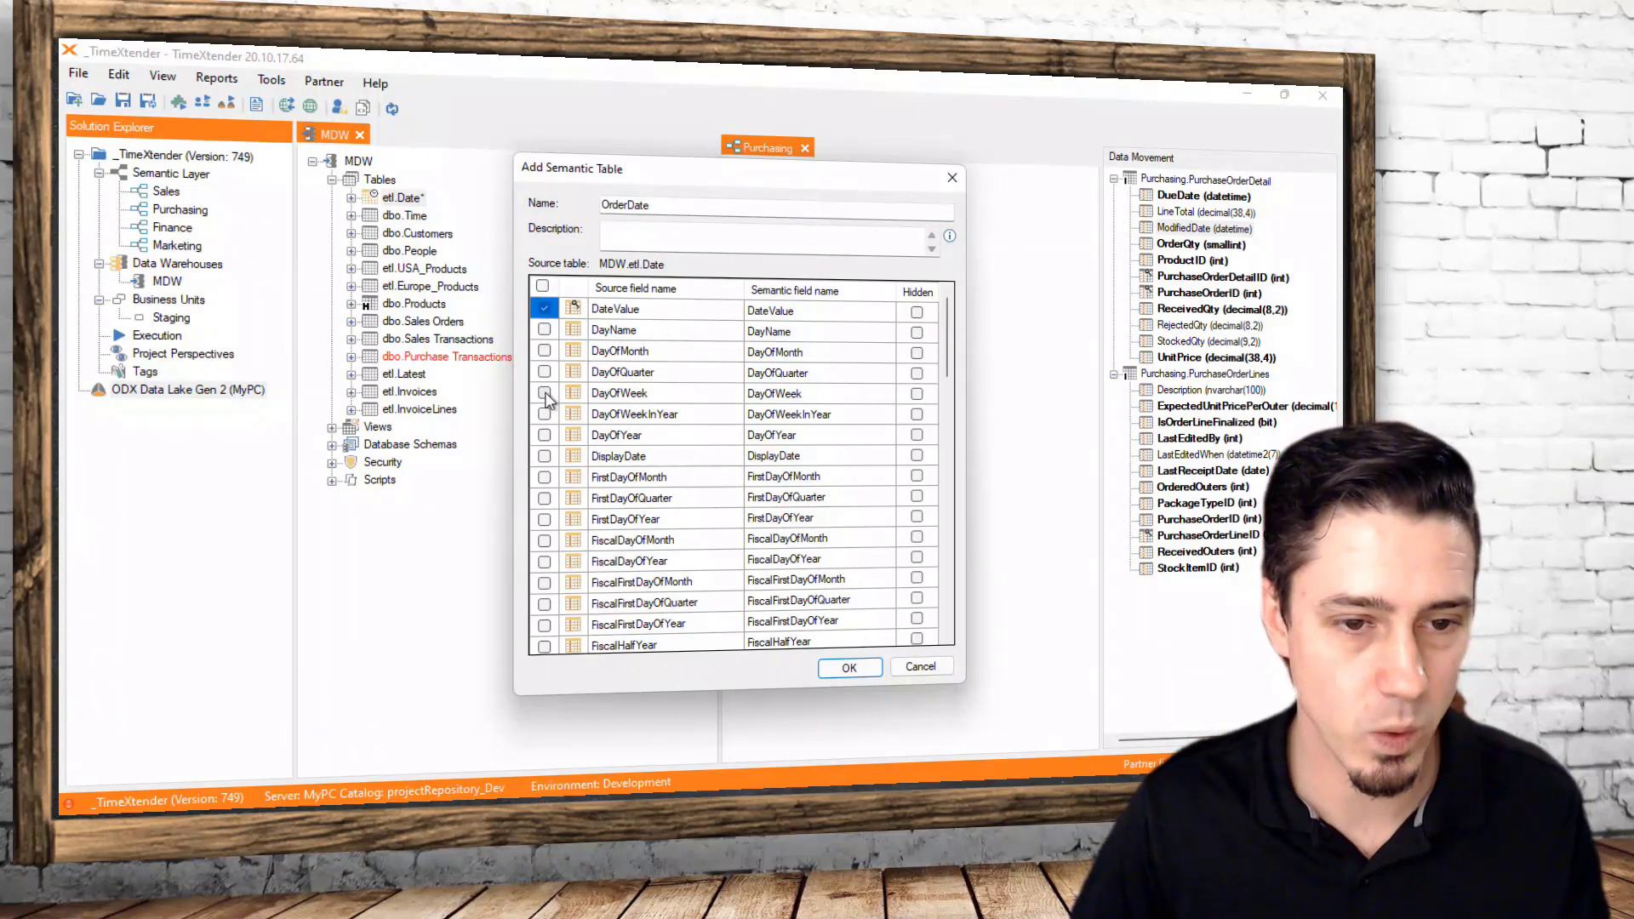
pyautogui.scroll(-2, 545, 408)
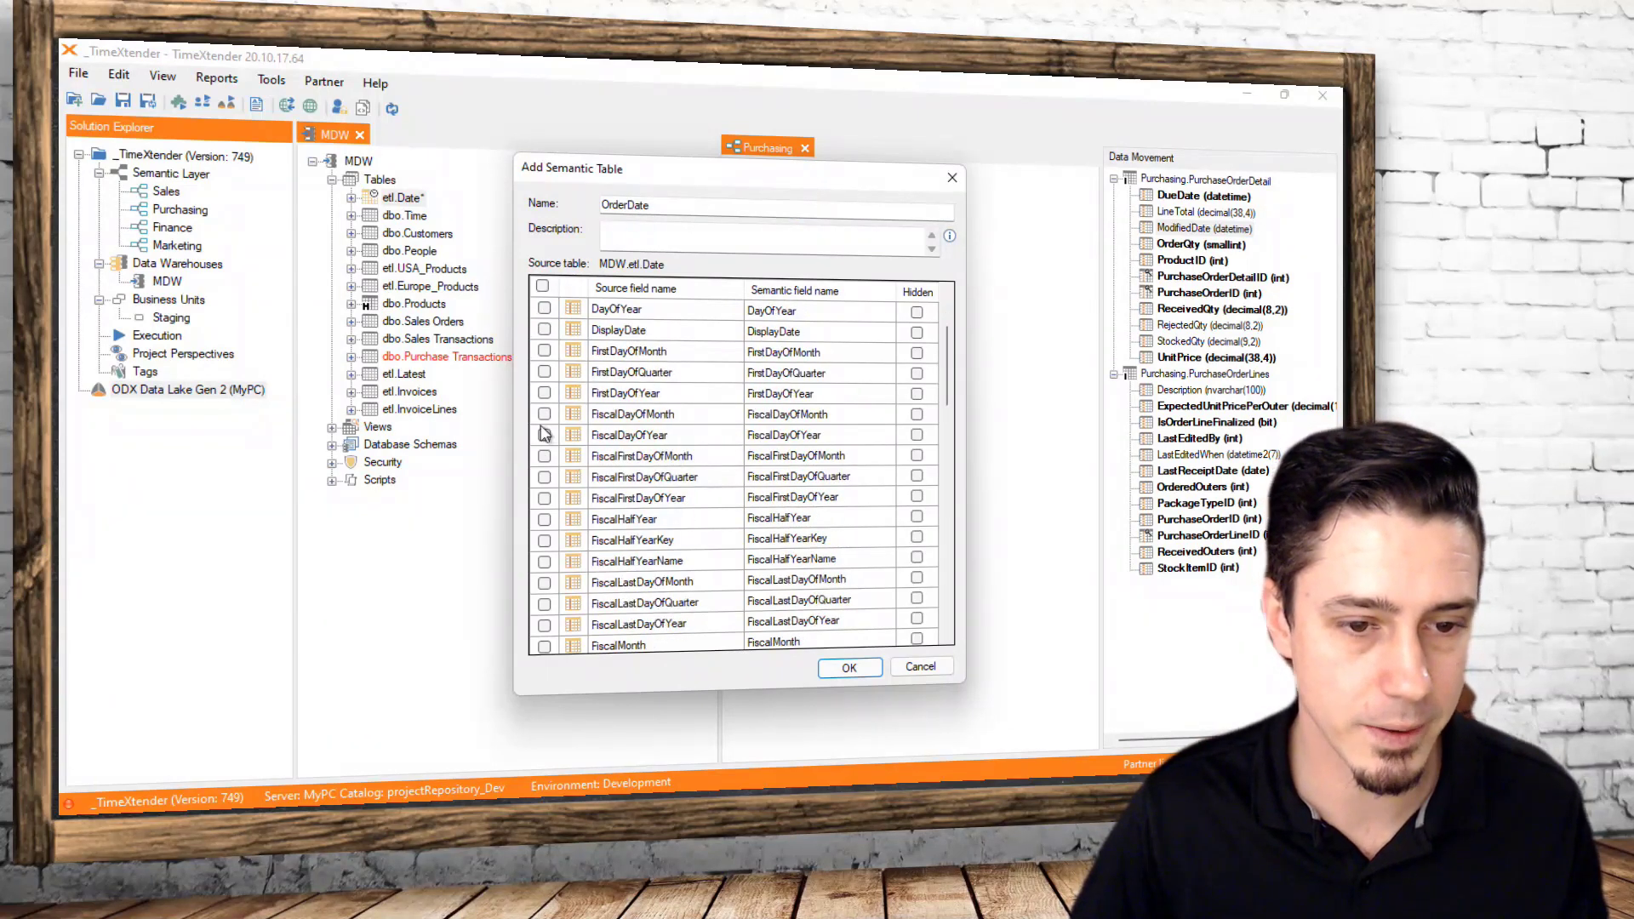
pyautogui.scroll(-7, 546, 434)
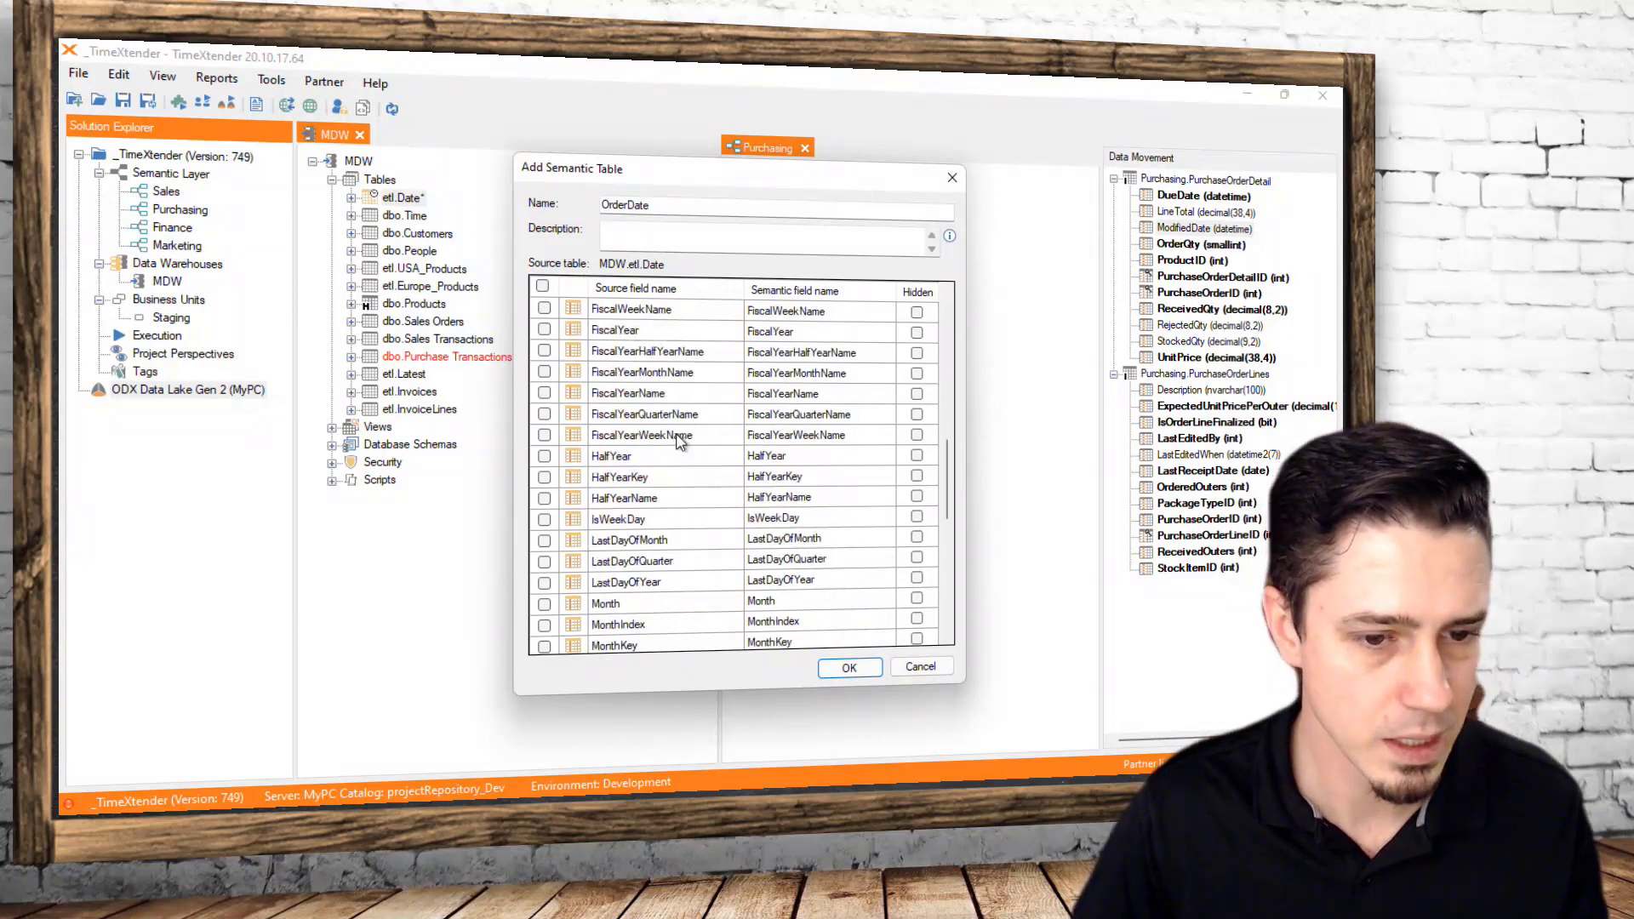
pyautogui.scroll(-3, 679, 440)
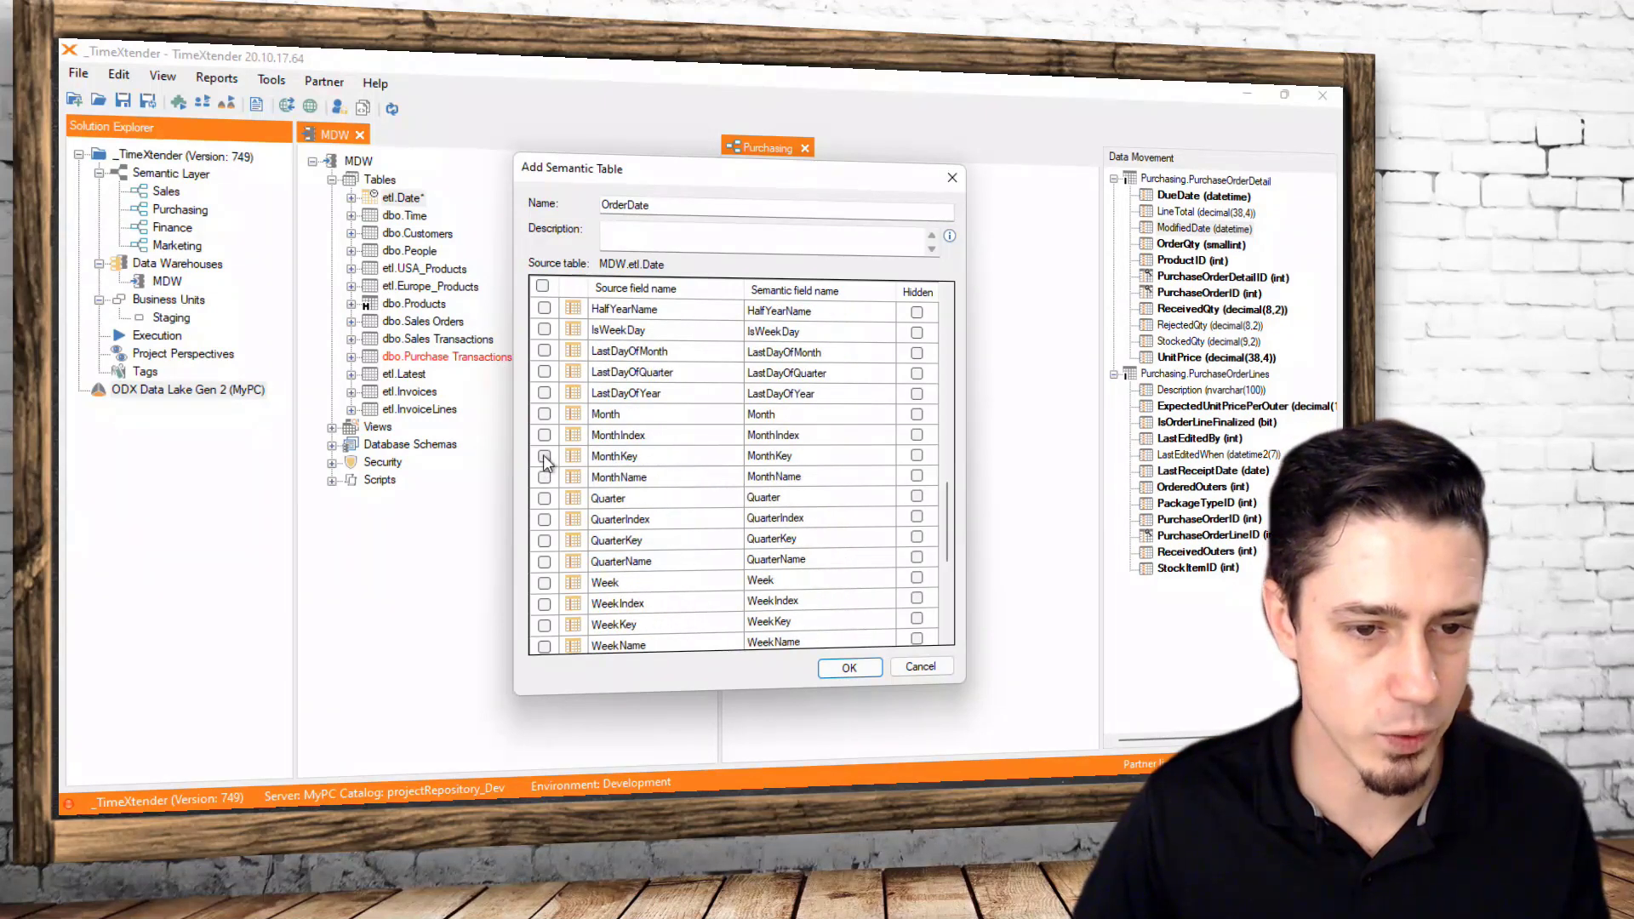
pyautogui.click(544, 456)
pyautogui.click(544, 477)
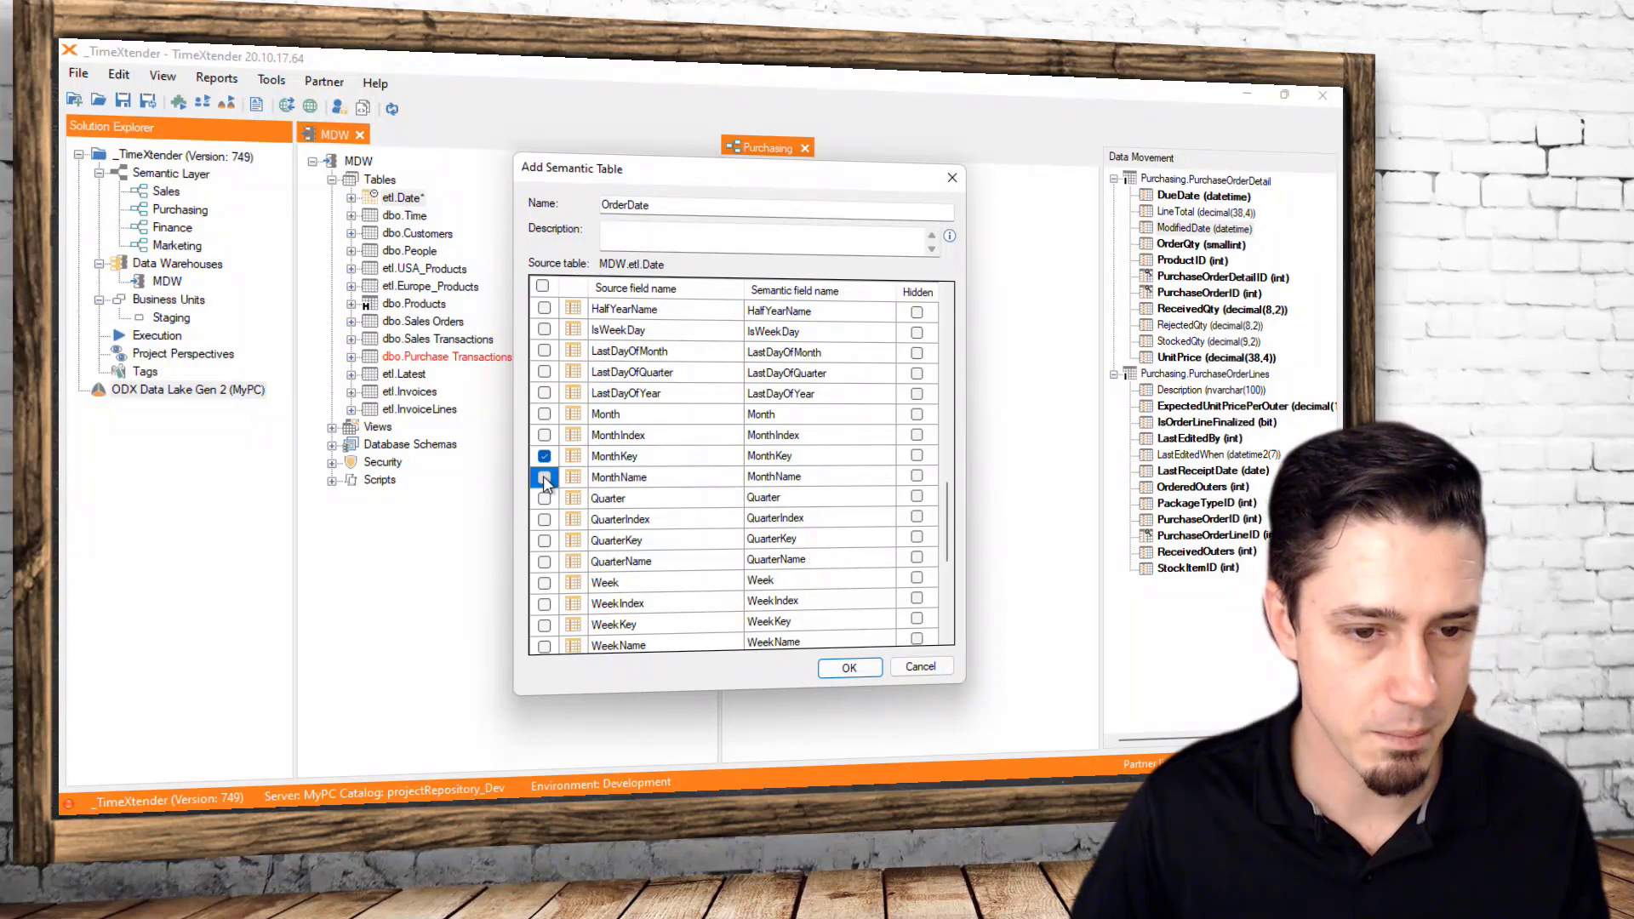
# Include the WeekKey, WeekName and Year fields in the OrderDate semantic table
pyautogui.scroll(-1, 672, 469)
pyautogui.scroll(-1, 672, 470)
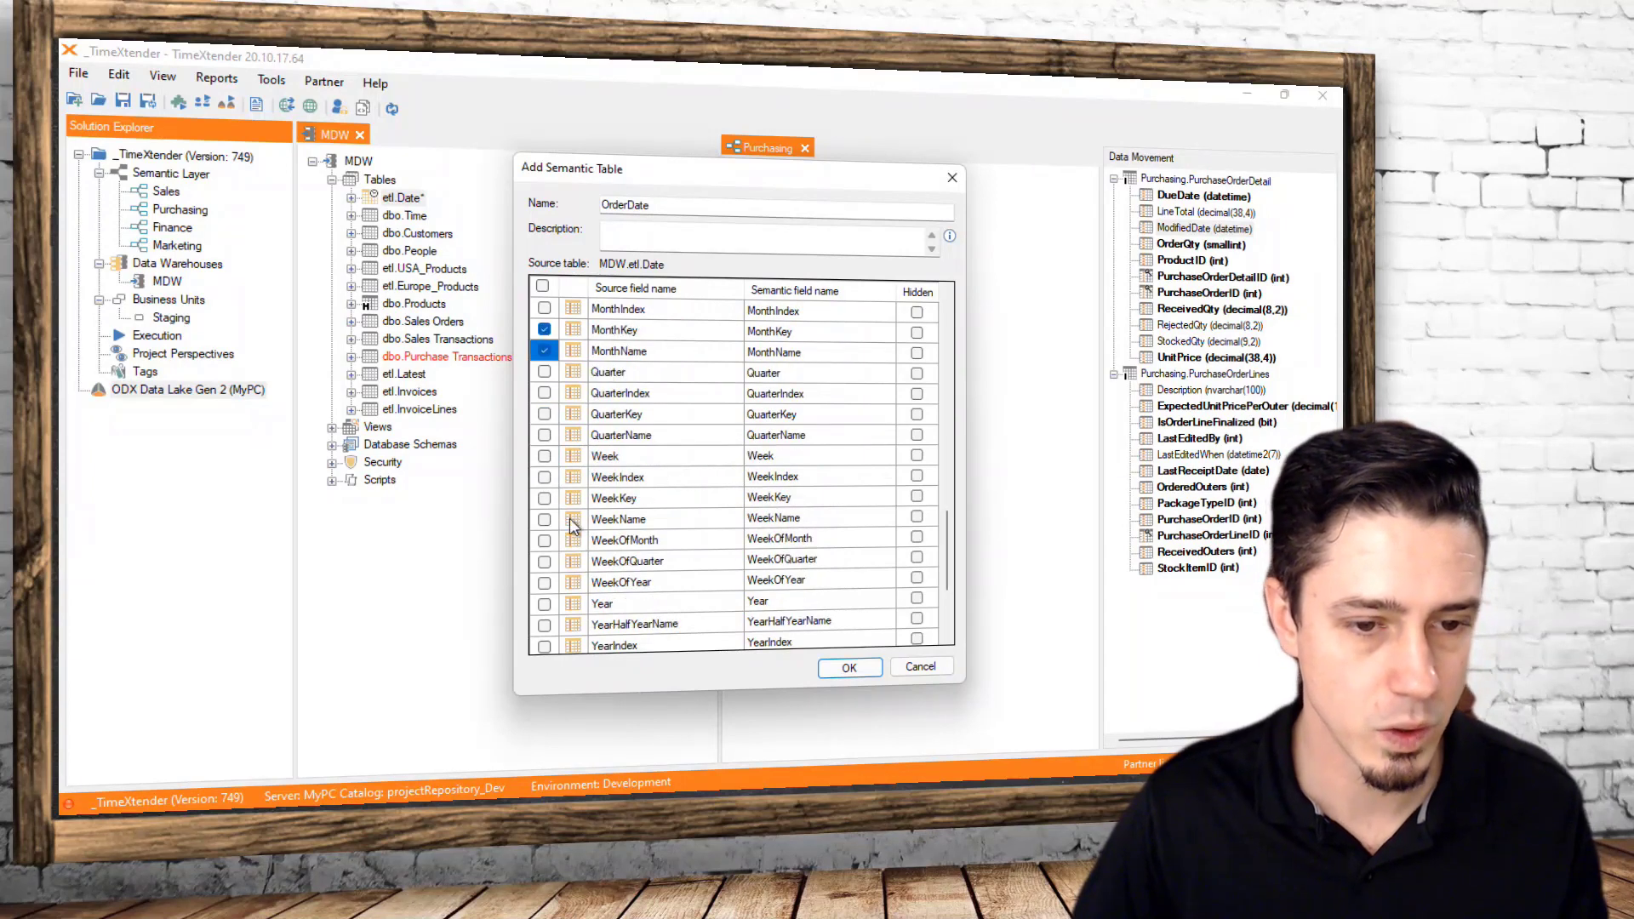
pyautogui.click(543, 498)
pyautogui.click(544, 521)
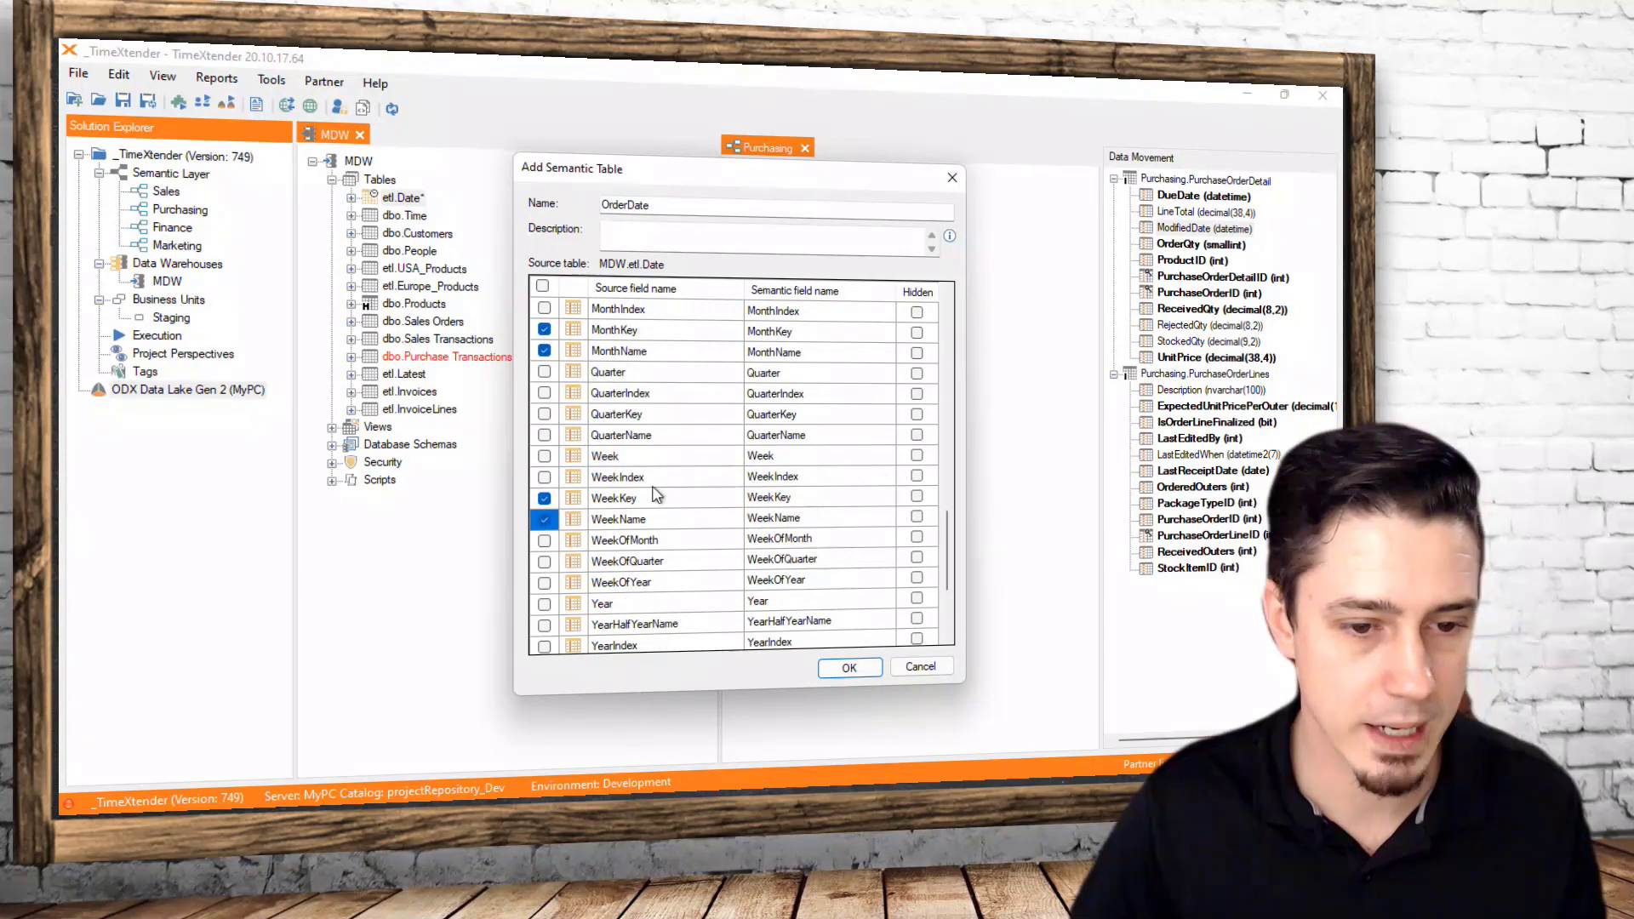
pyautogui.scroll(-3, 680, 460)
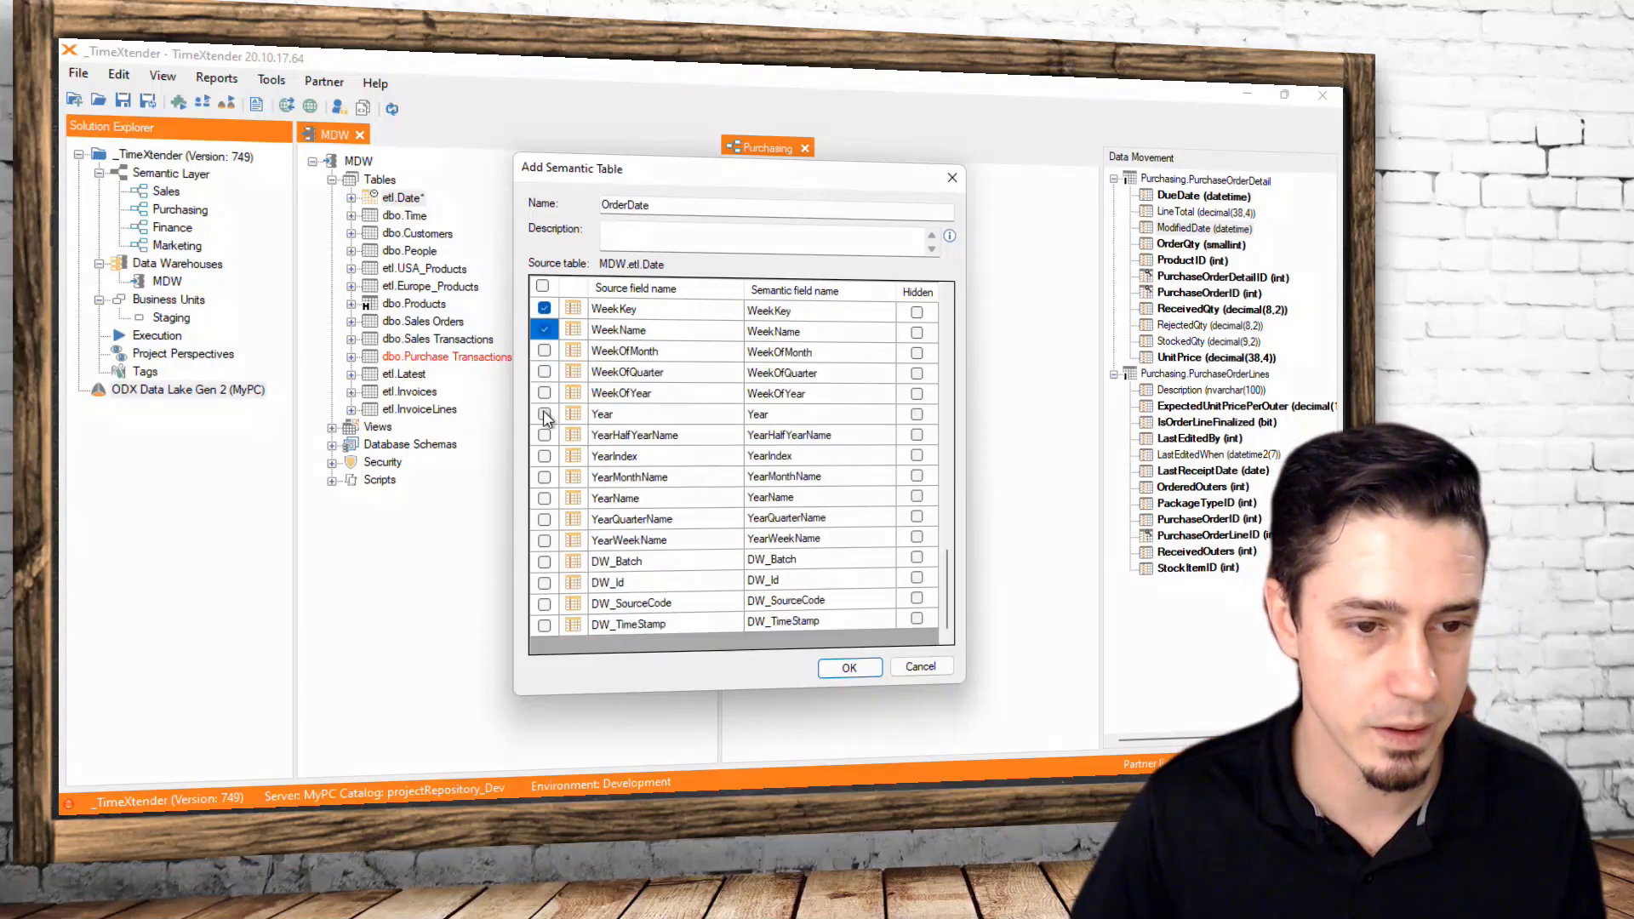
pyautogui.click(544, 415)
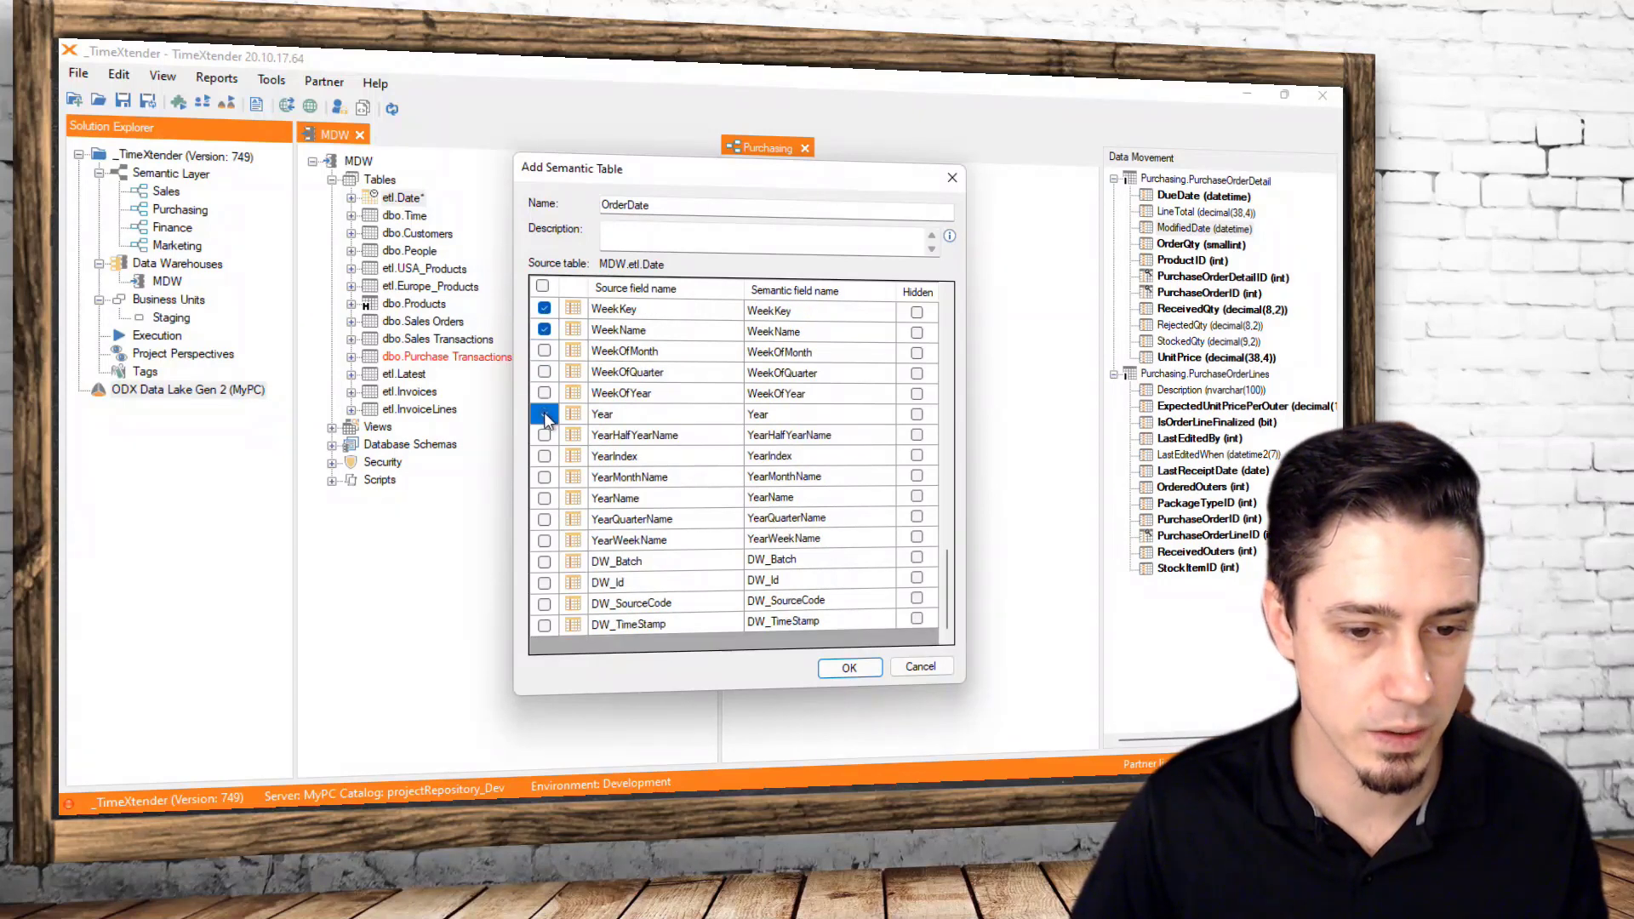
# Include the QuarterKey, QuarterName, YearMonthName, YearQuarterName and YearWeekName fields in the OrderDate semantic table
pyautogui.scroll(4, 621, 477)
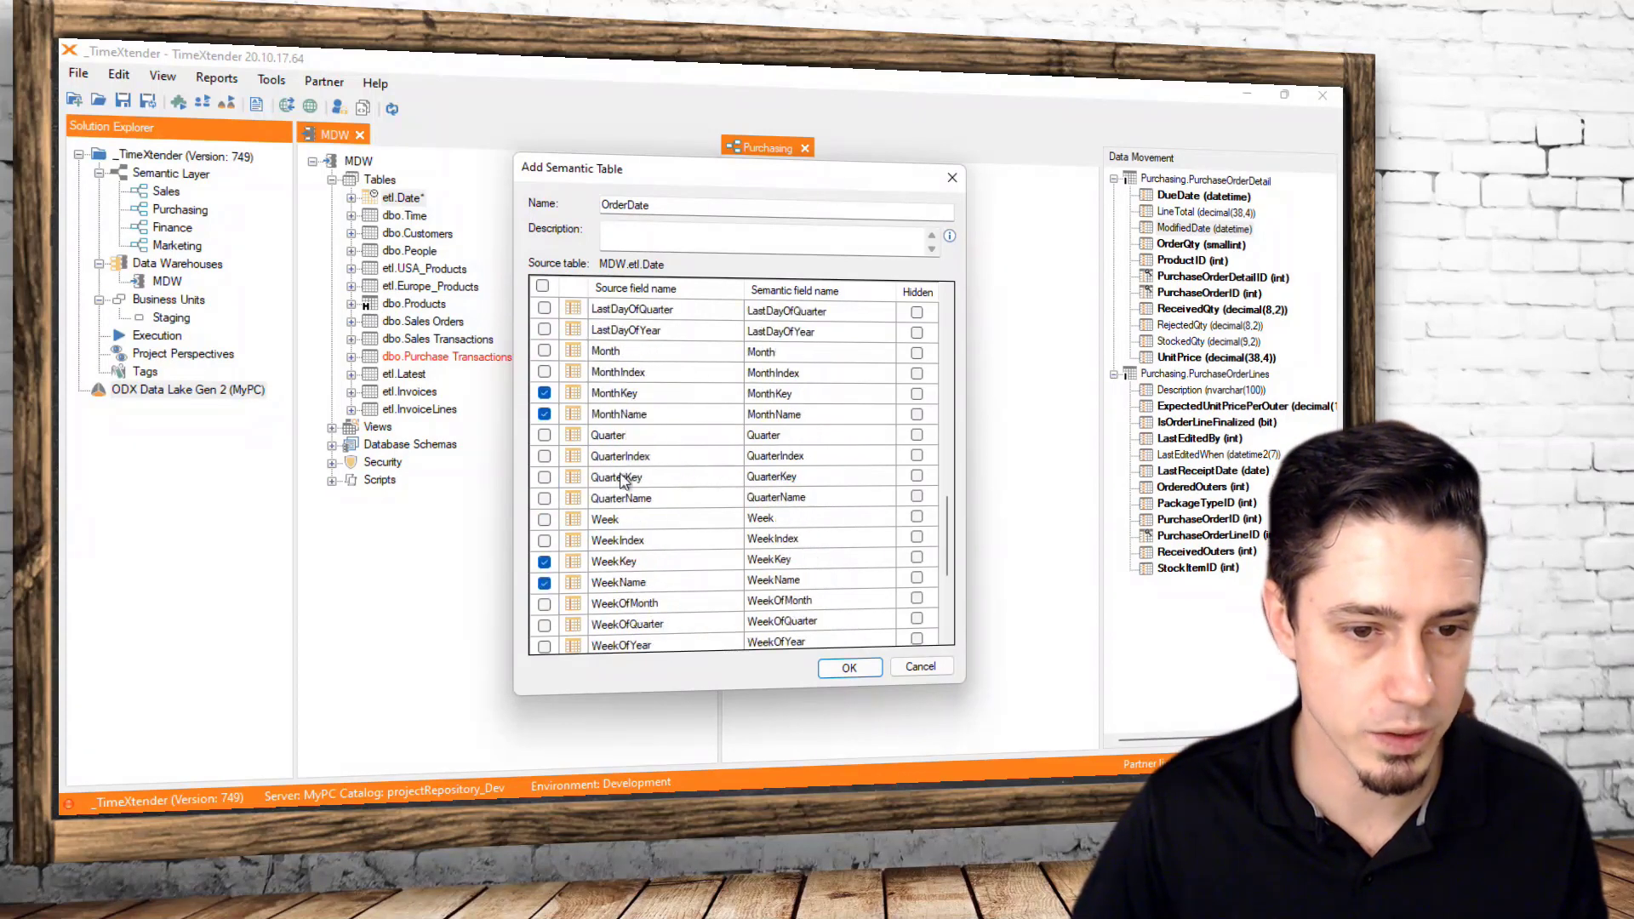
pyautogui.click(544, 477)
pyautogui.click(545, 499)
pyautogui.scroll(-3, 545, 505)
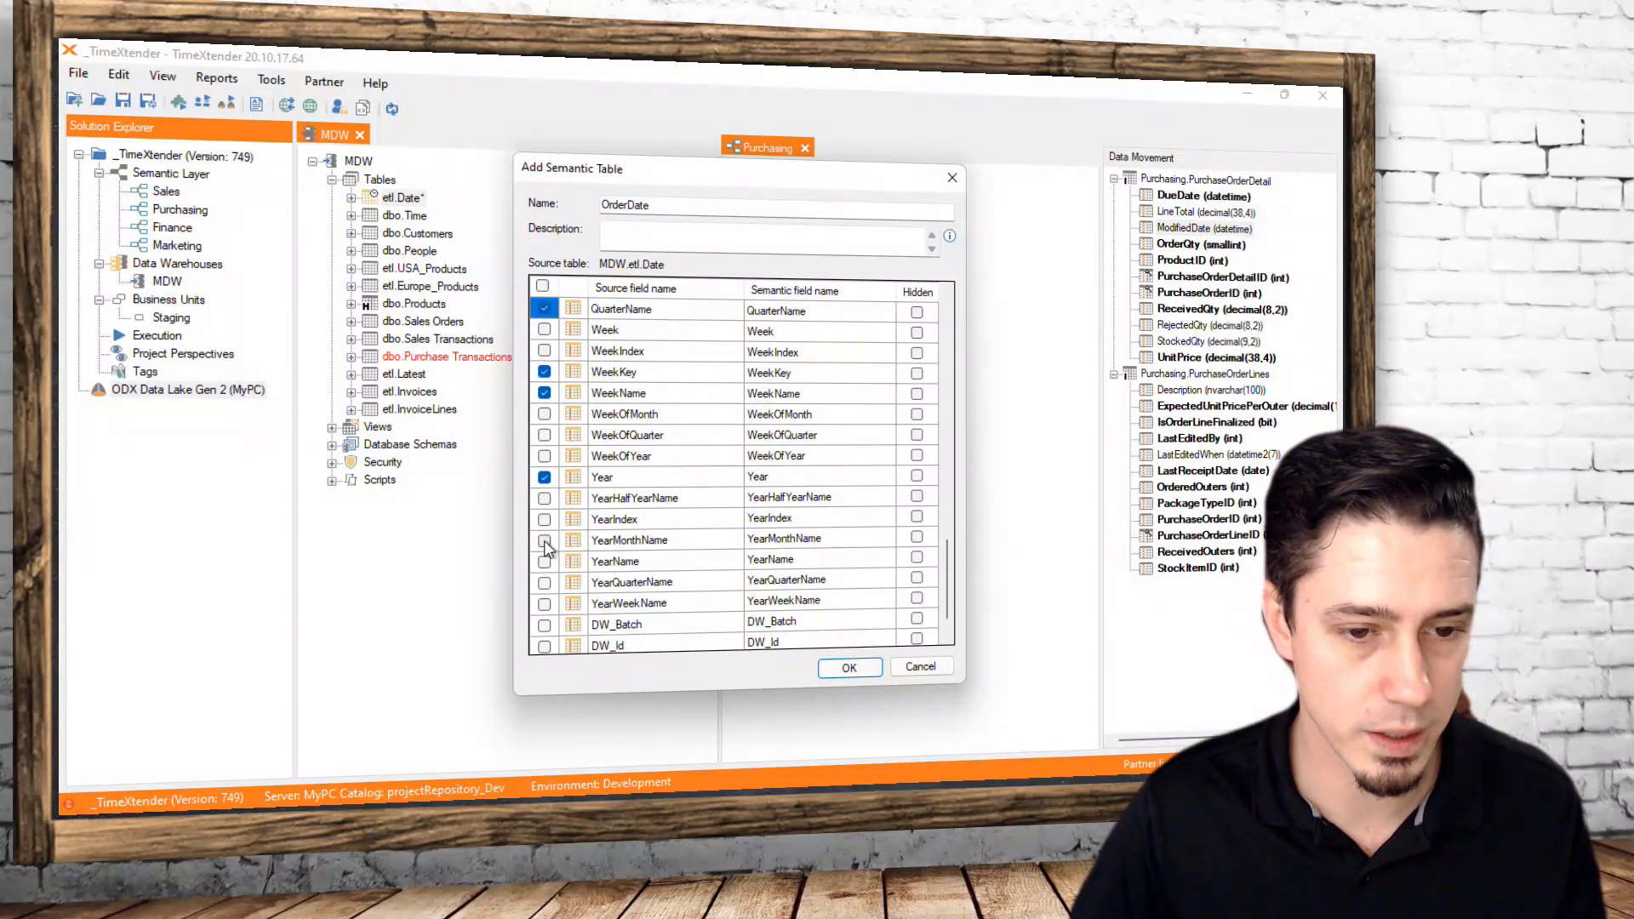
pyautogui.click(544, 539)
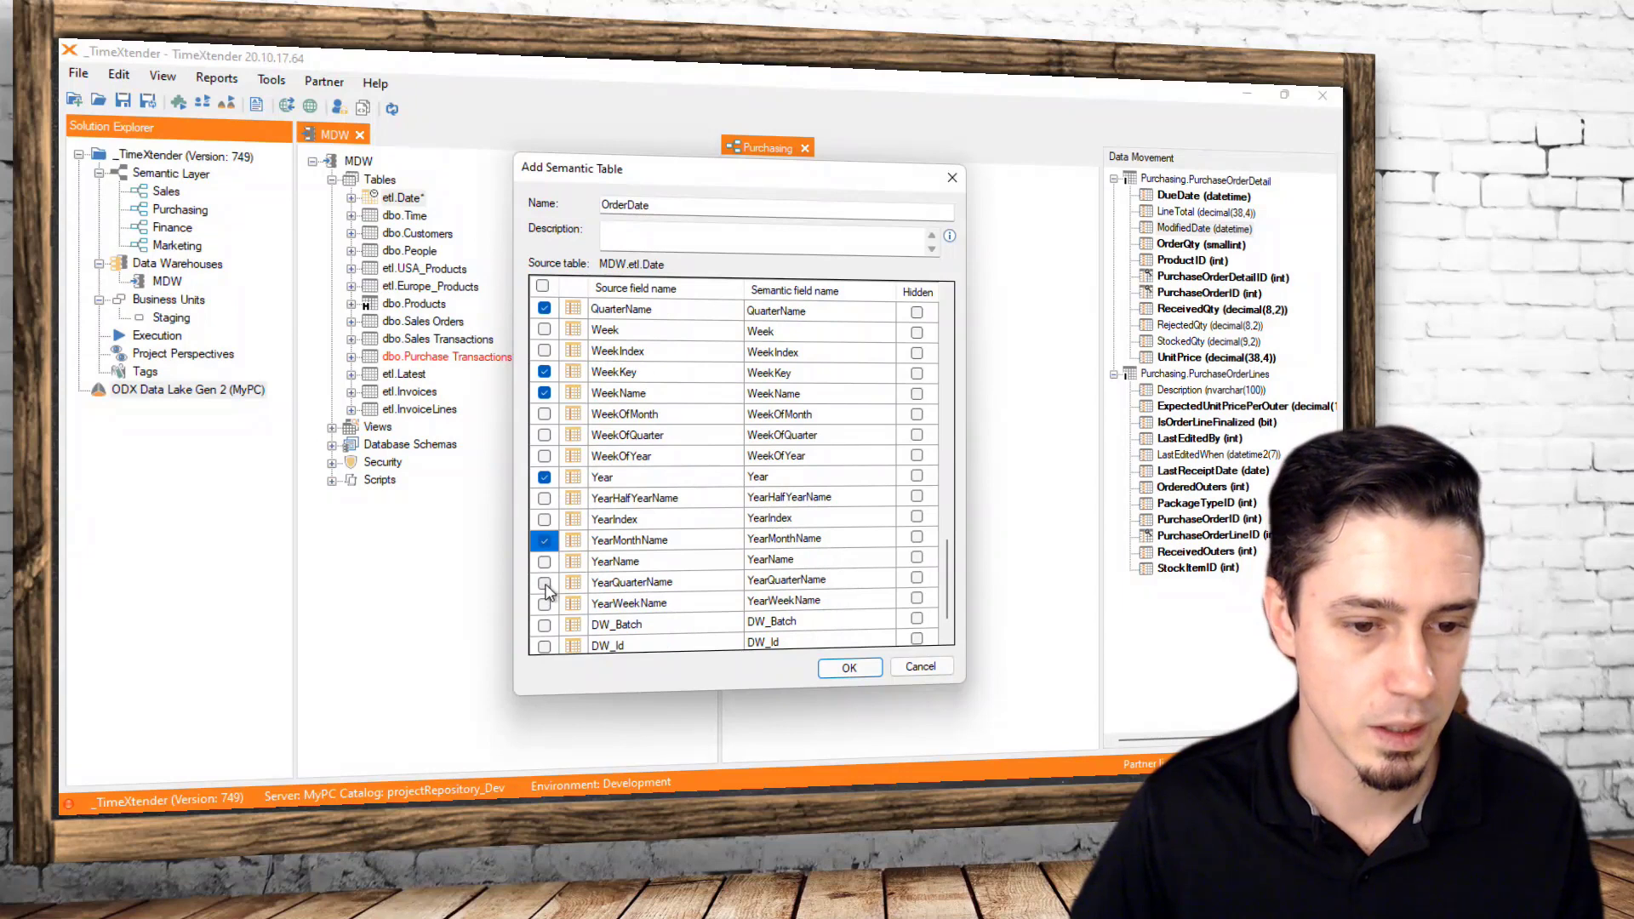
pyautogui.click(544, 582)
pyautogui.click(544, 603)
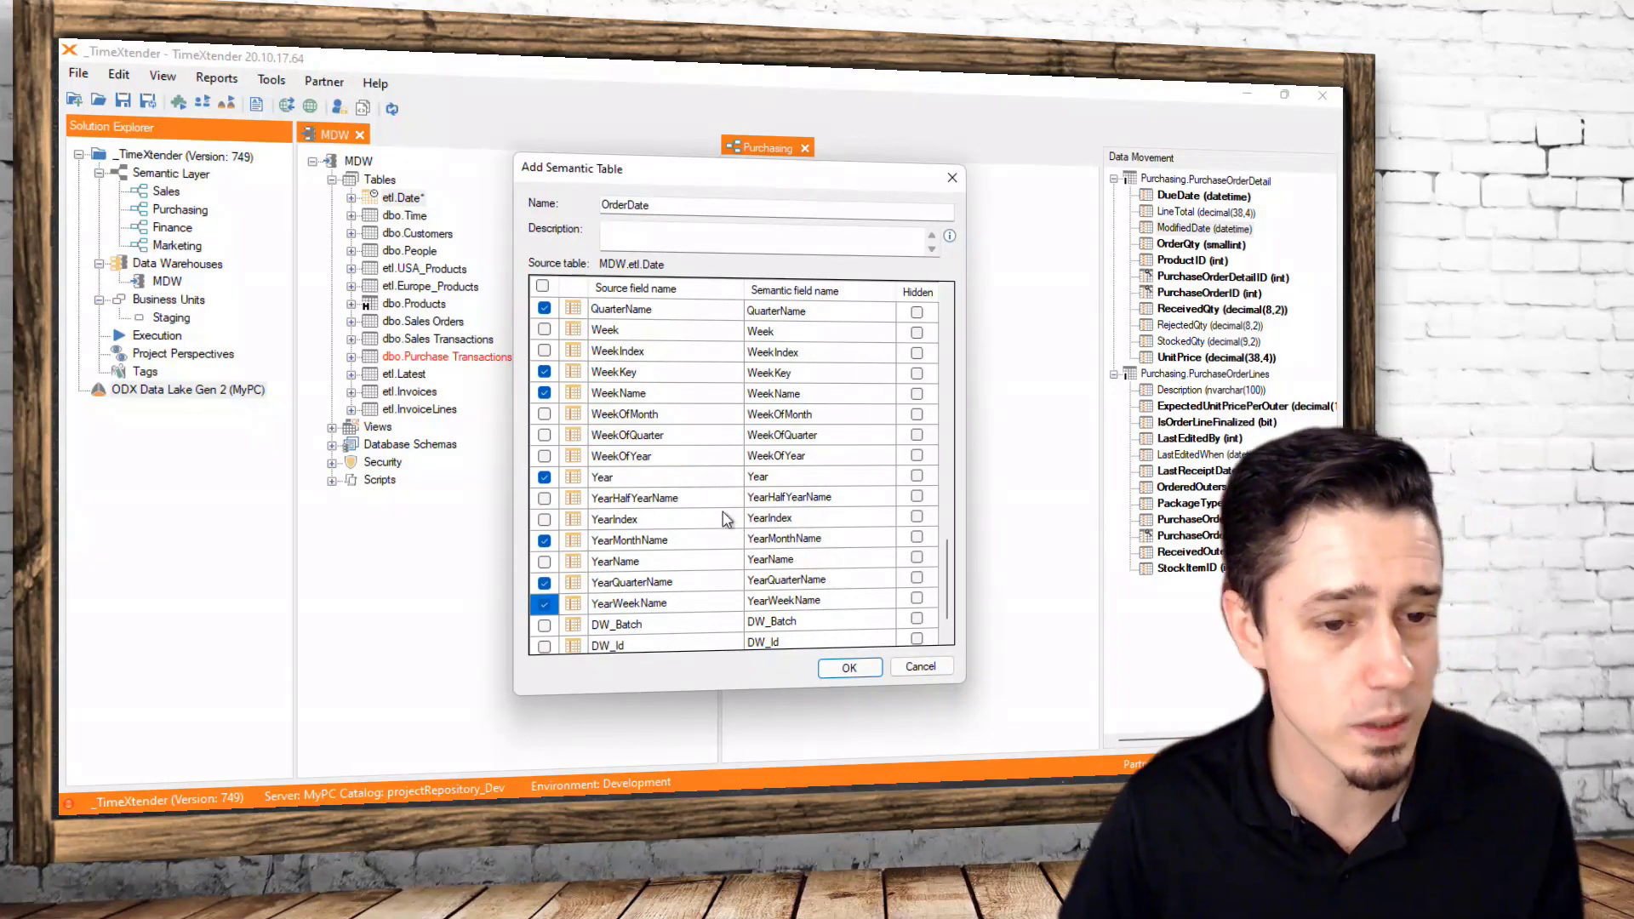
# Review the chosen fields, confirm the OrderDate semantic table and relate it to Purchase Transactions through Date_OrderDate
pyautogui.scroll(4, 681, 506)
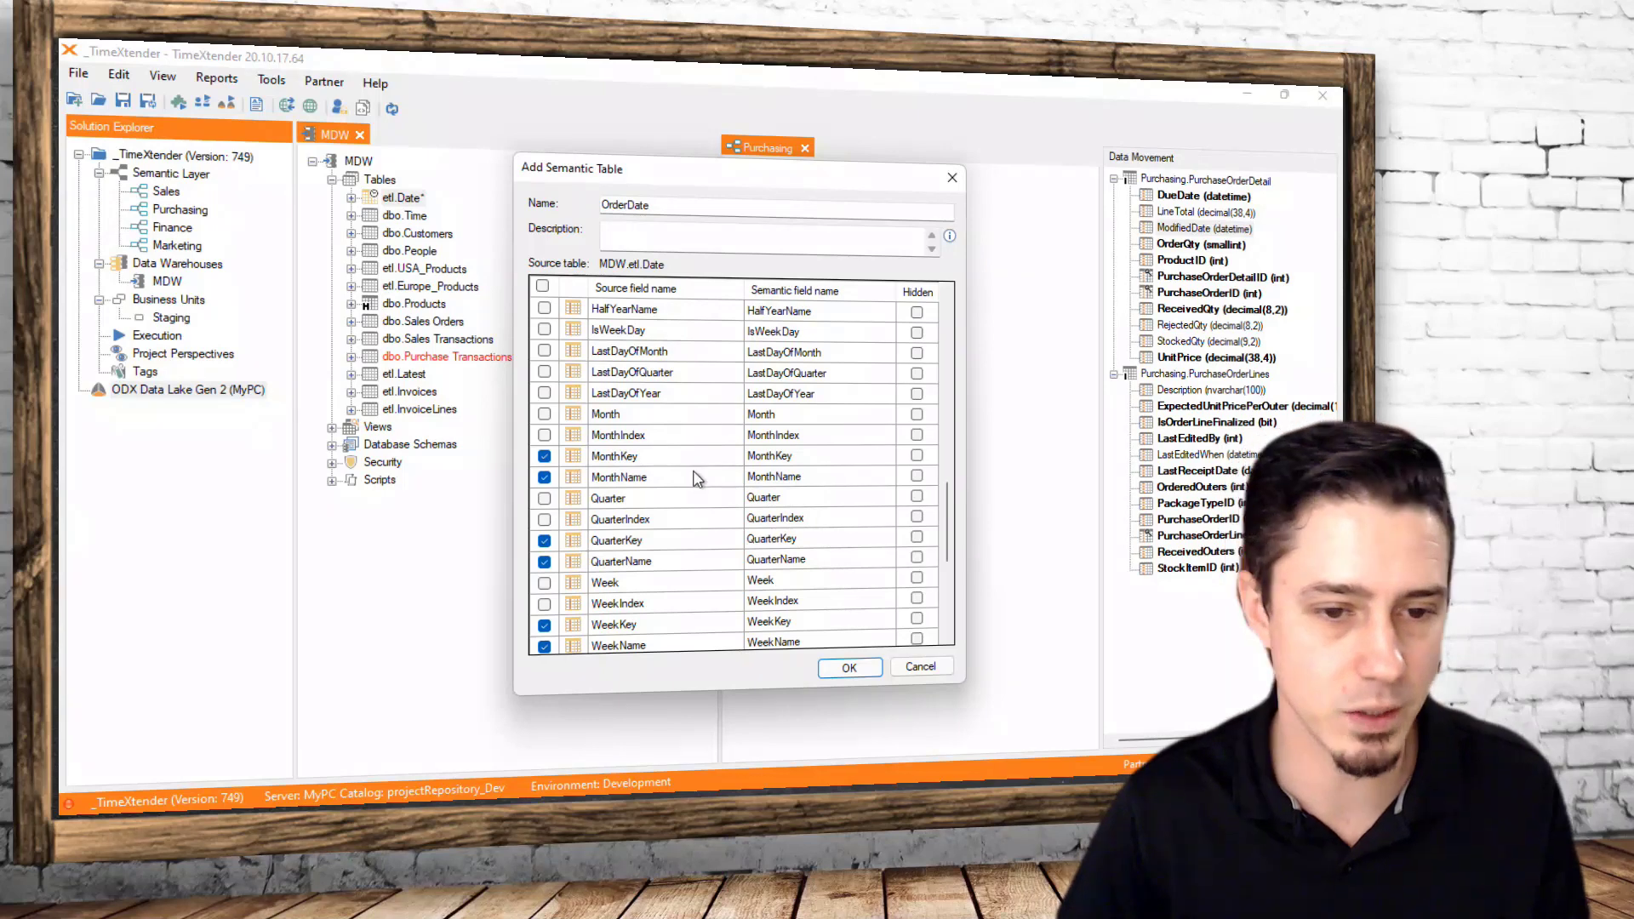
pyautogui.scroll(1, 689, 470)
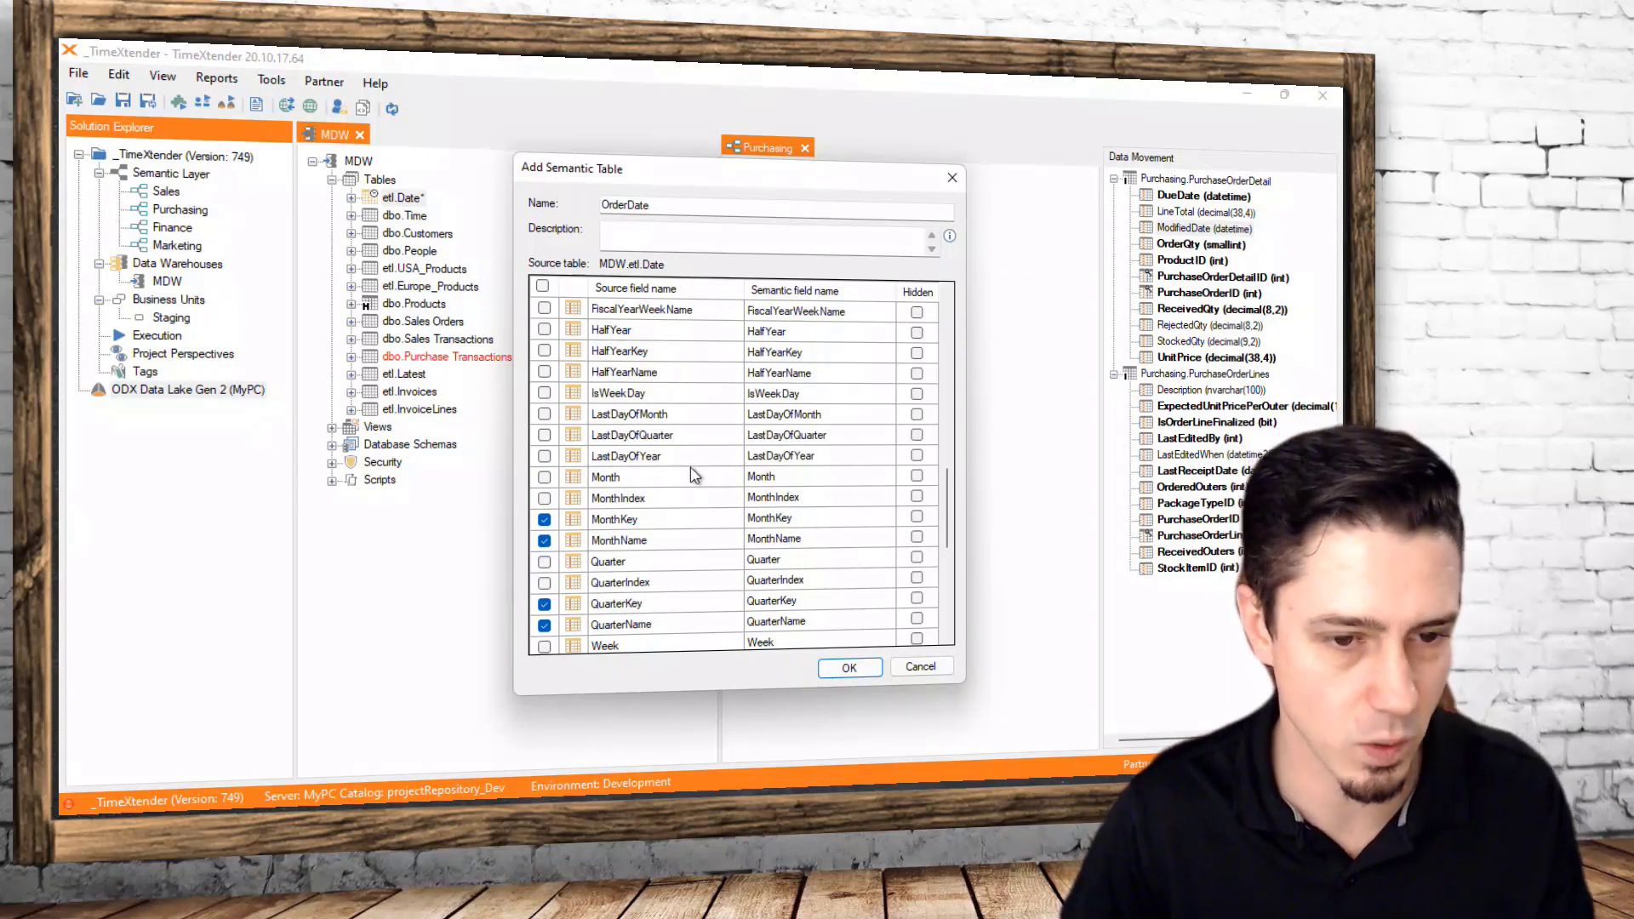
pyautogui.scroll(-2, 685, 532)
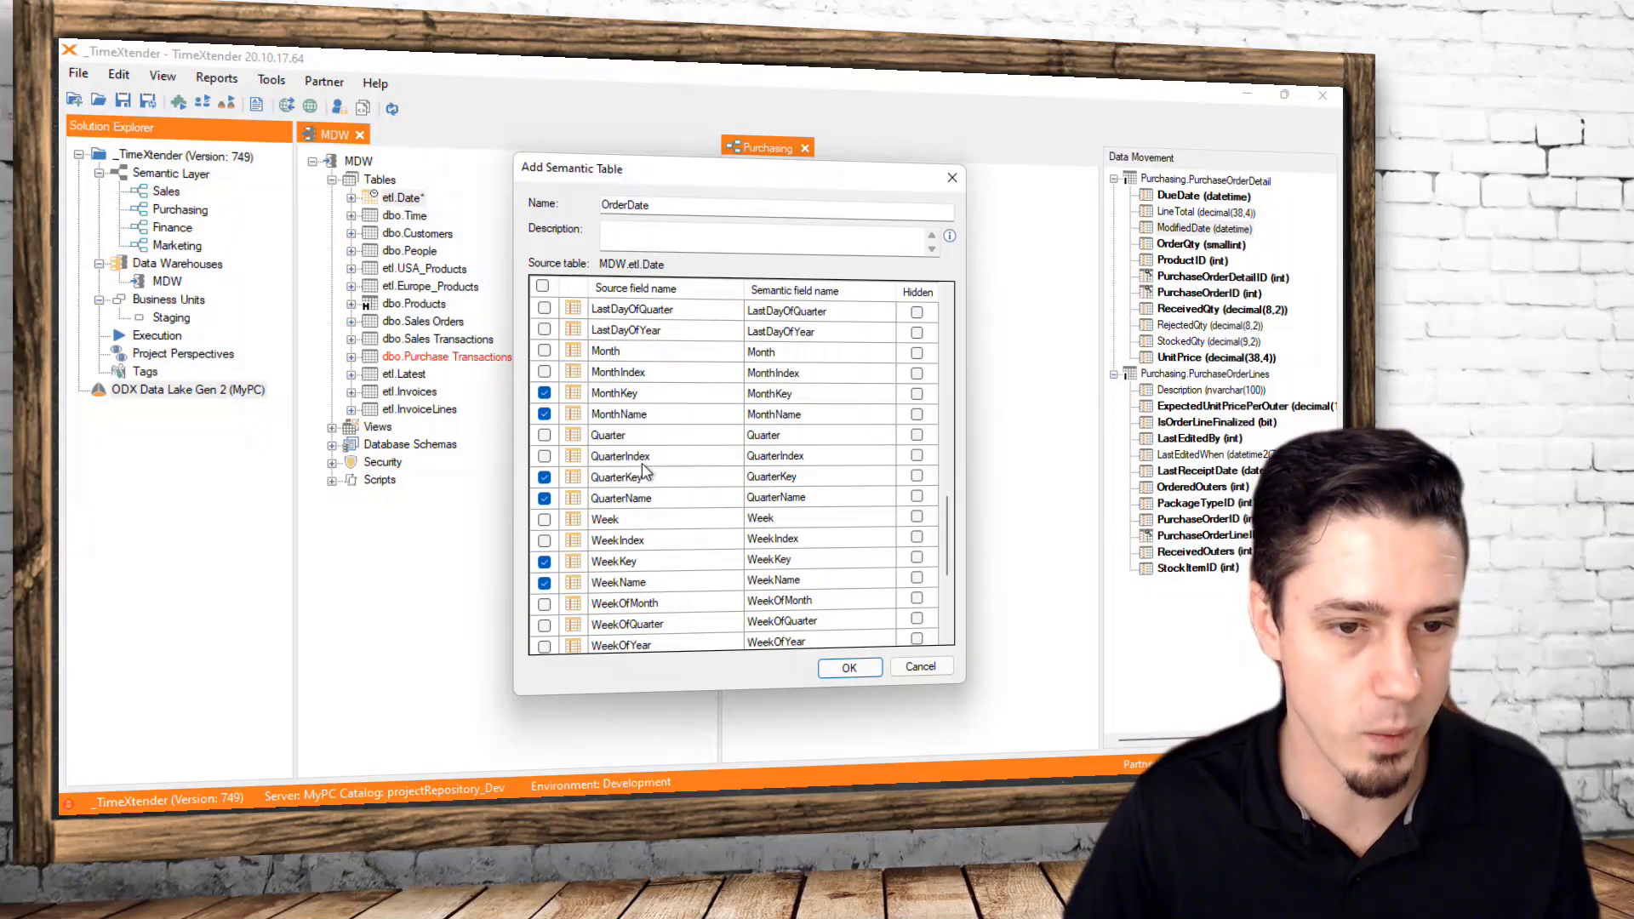
pyautogui.scroll(1, 737, 451)
pyautogui.scroll(2, 737, 451)
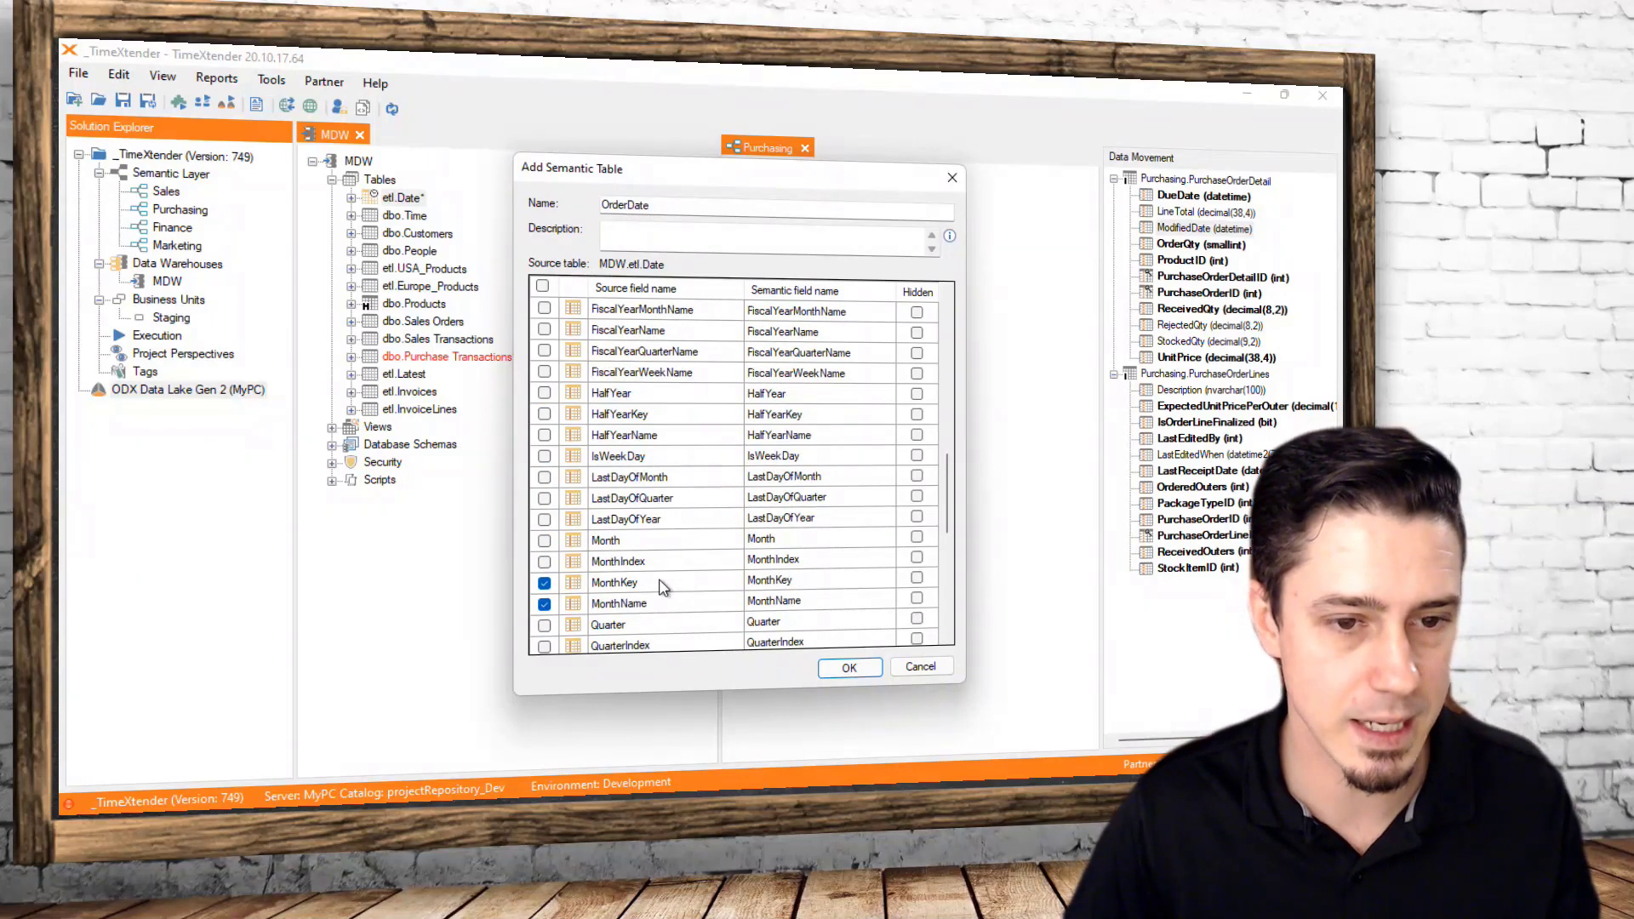
pyautogui.scroll(8, 672, 587)
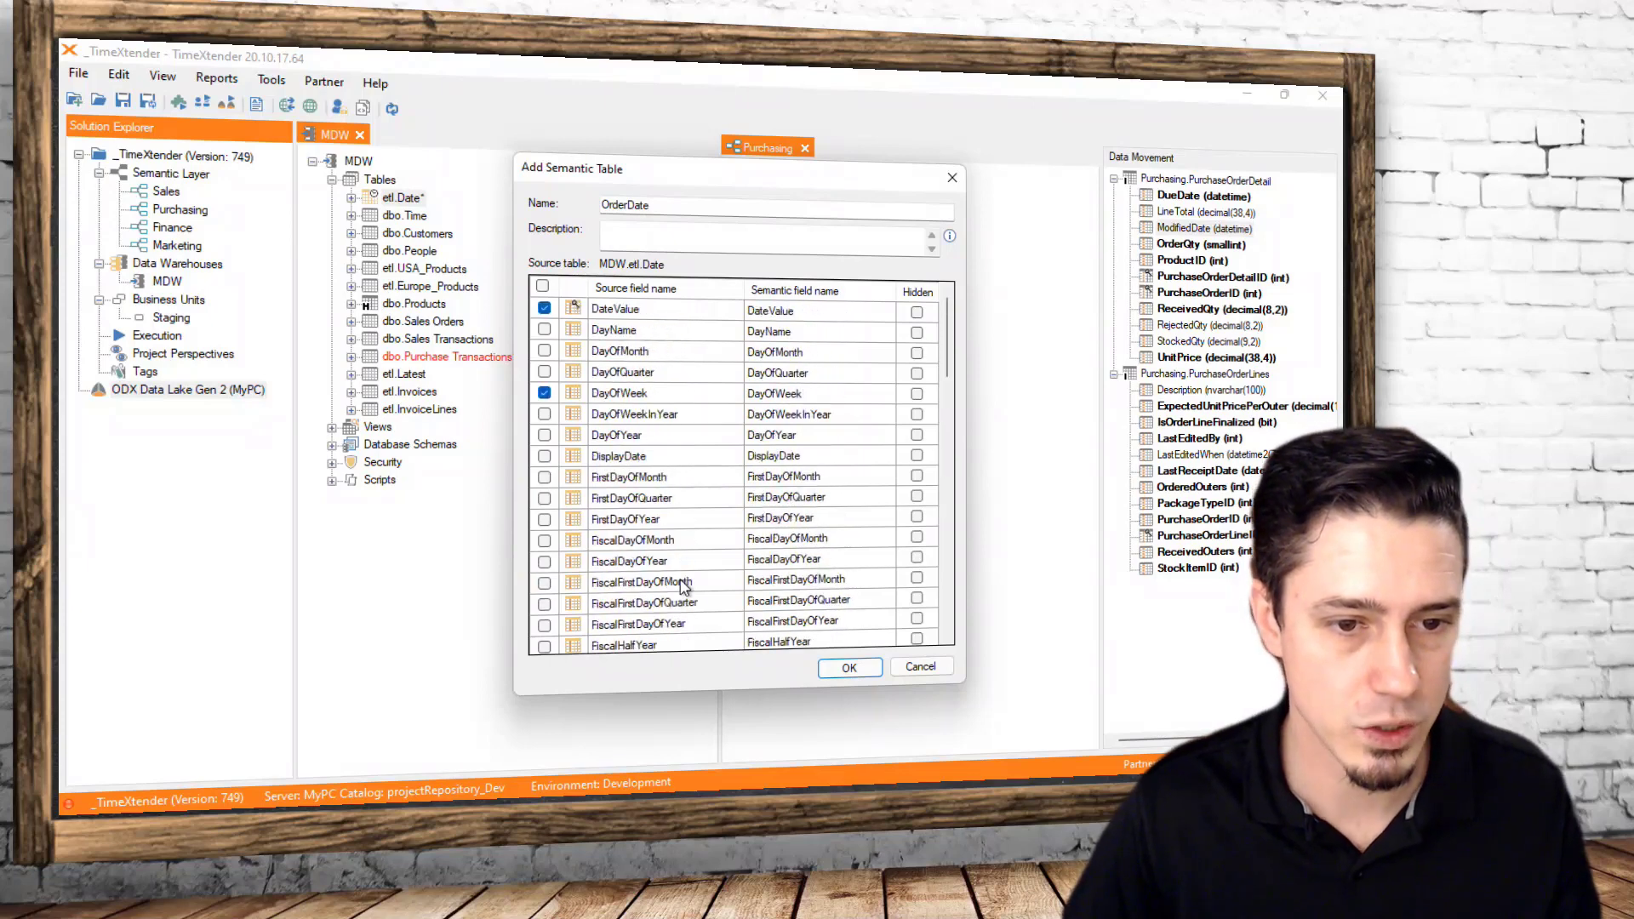
pyautogui.click(849, 668)
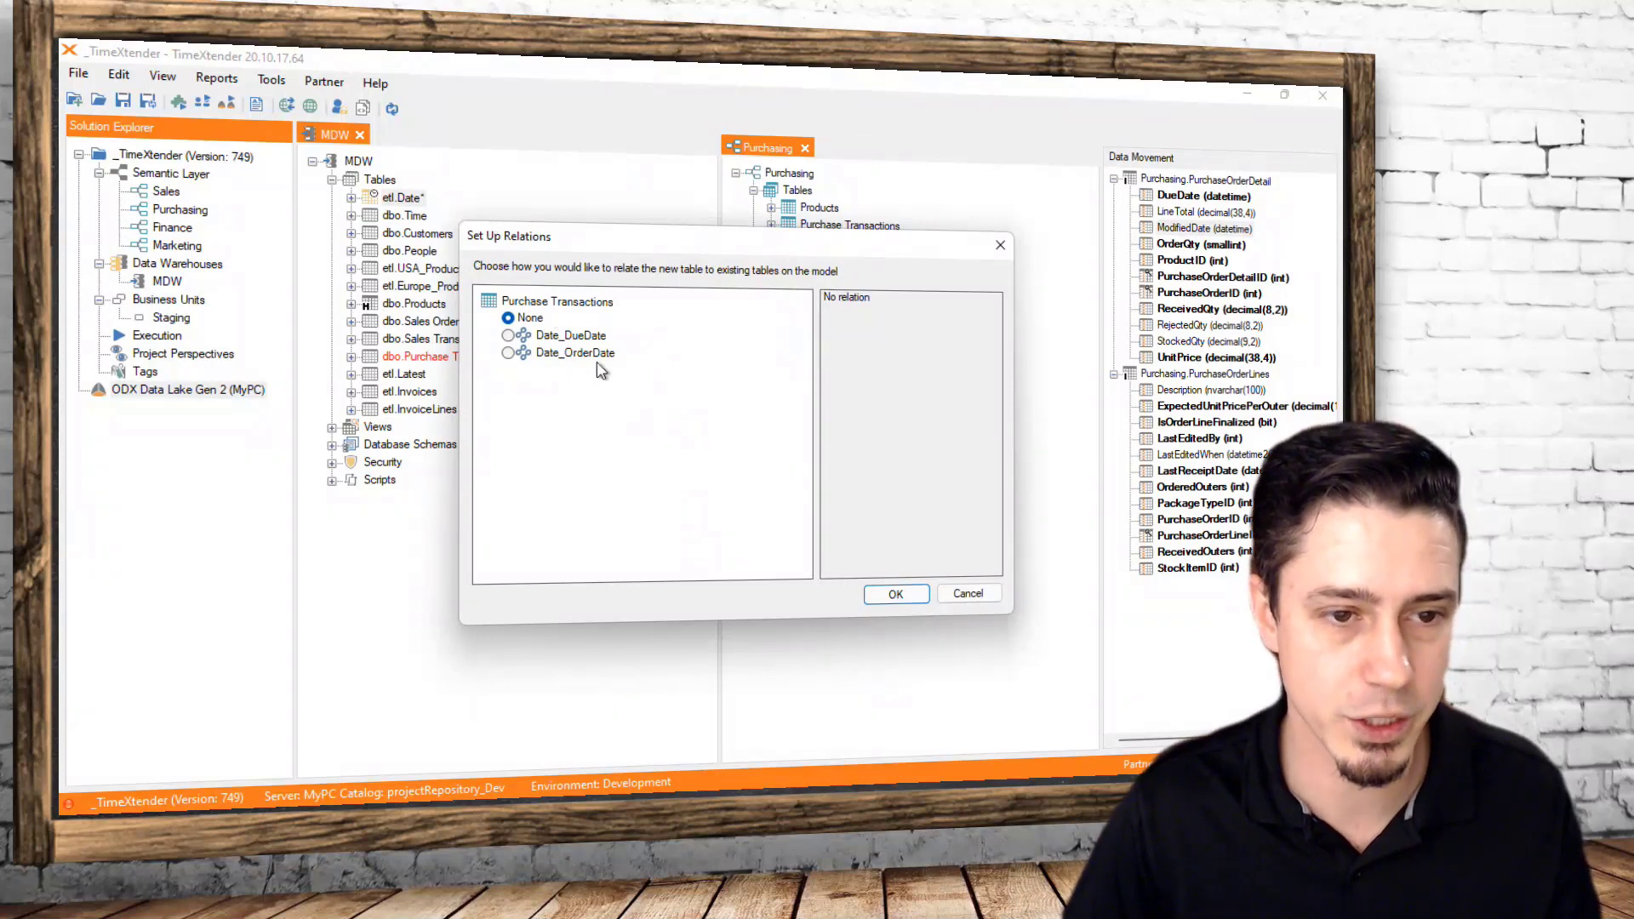
pyautogui.click(507, 354)
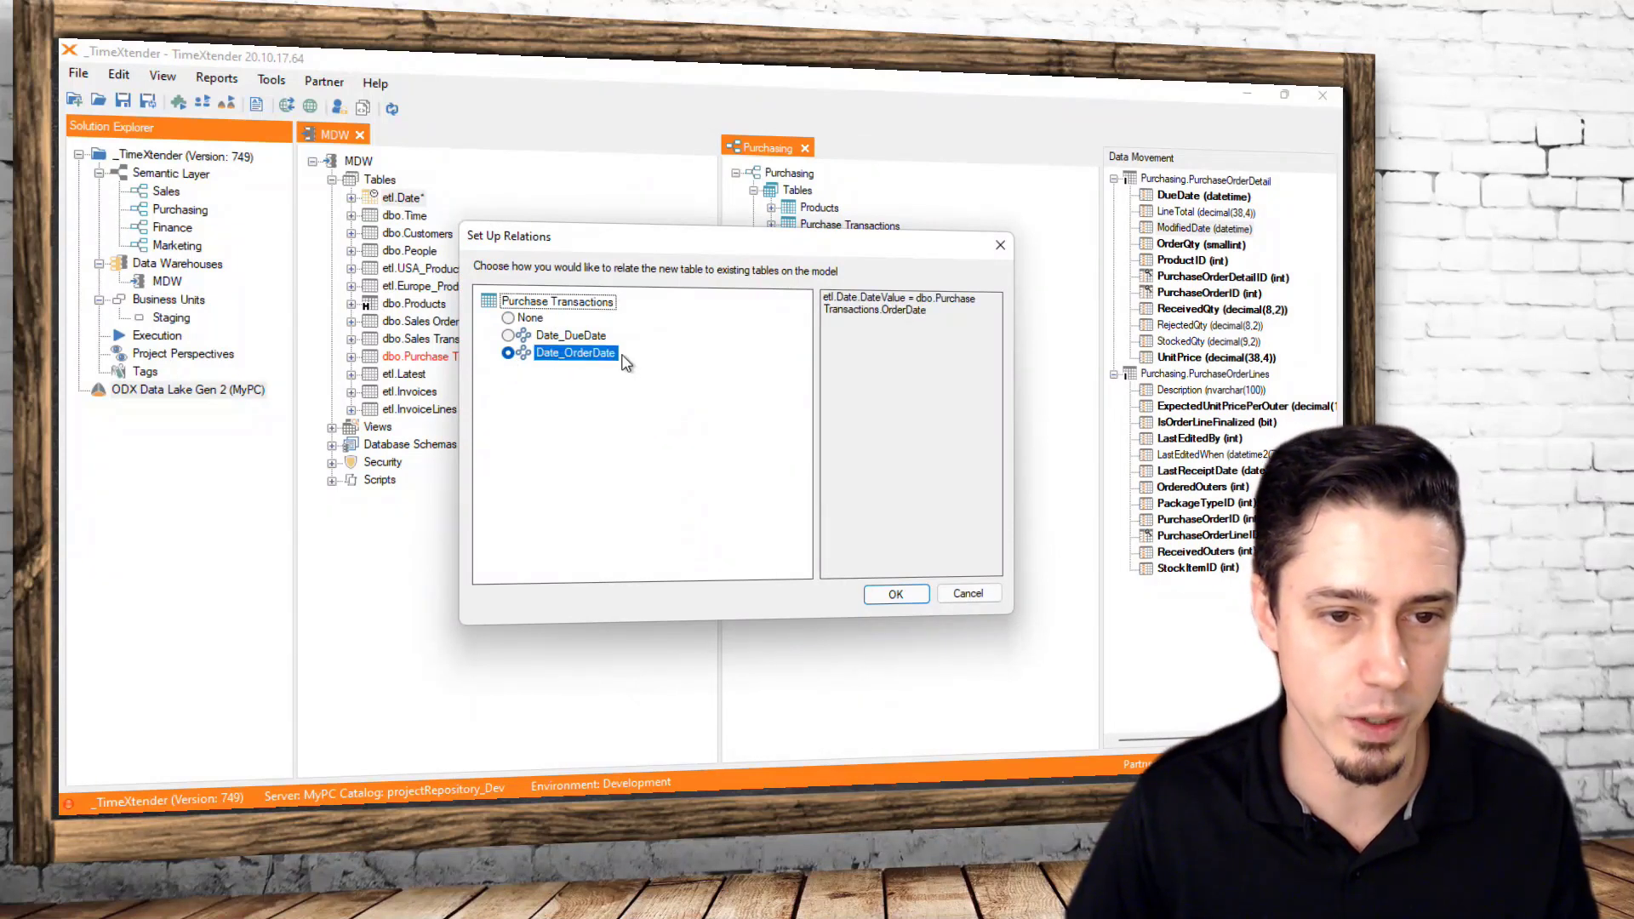
pyautogui.click(898, 593)
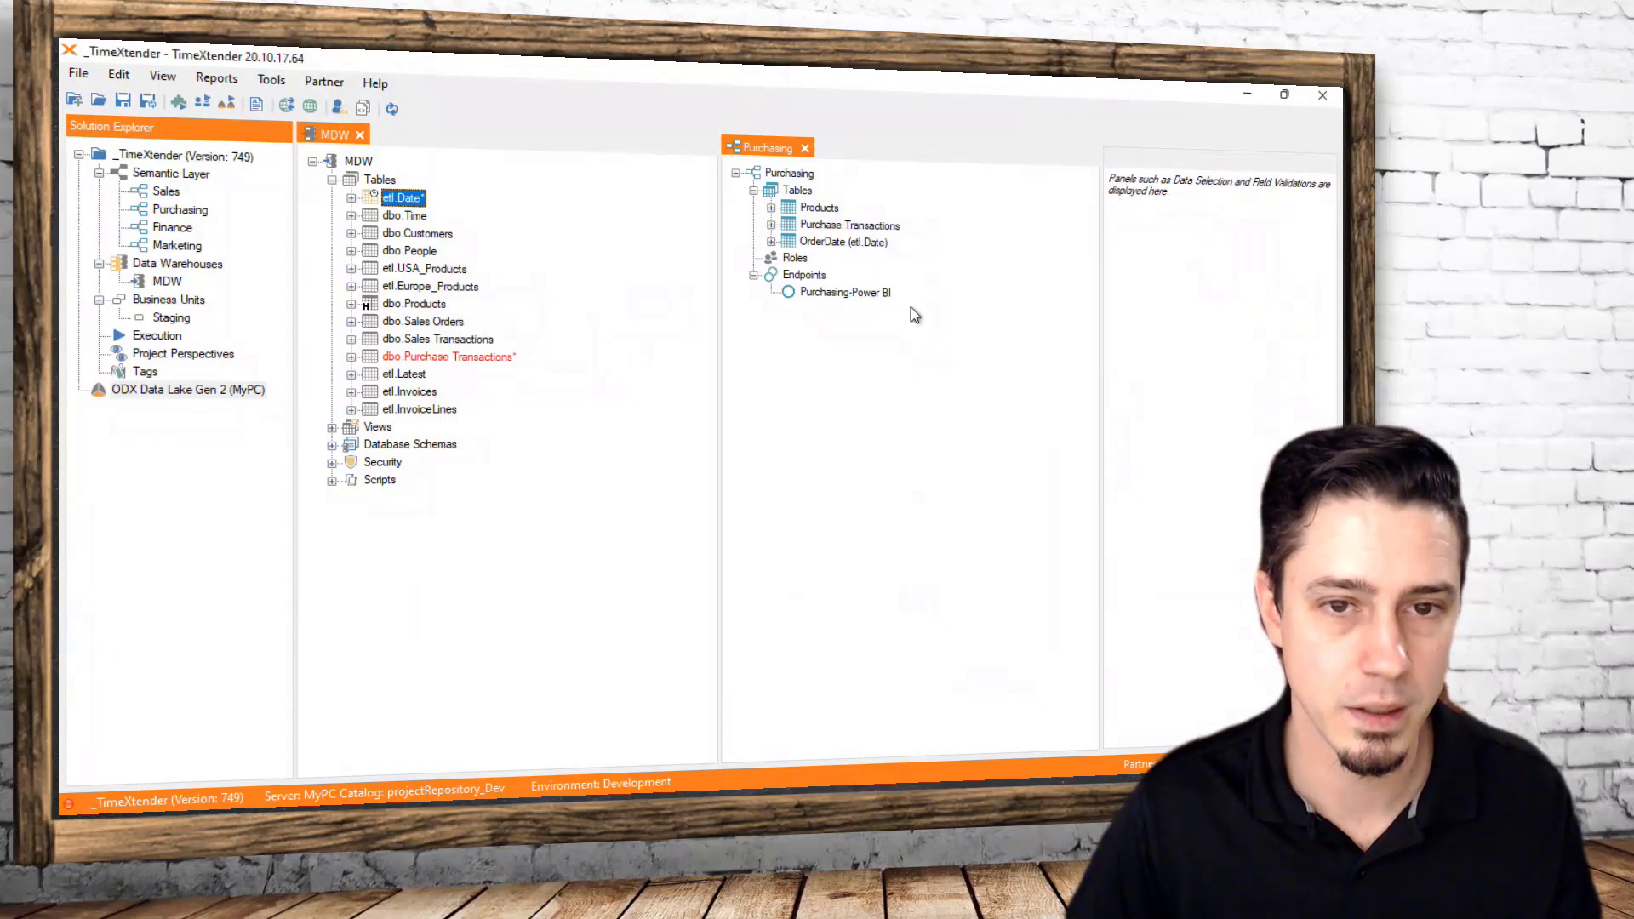
# Add MDW's etl.Date table to the Purchasing model again as a semantic table named DueDate, including the DateValue and DayOfWeek fields
pyautogui.click(817, 243)
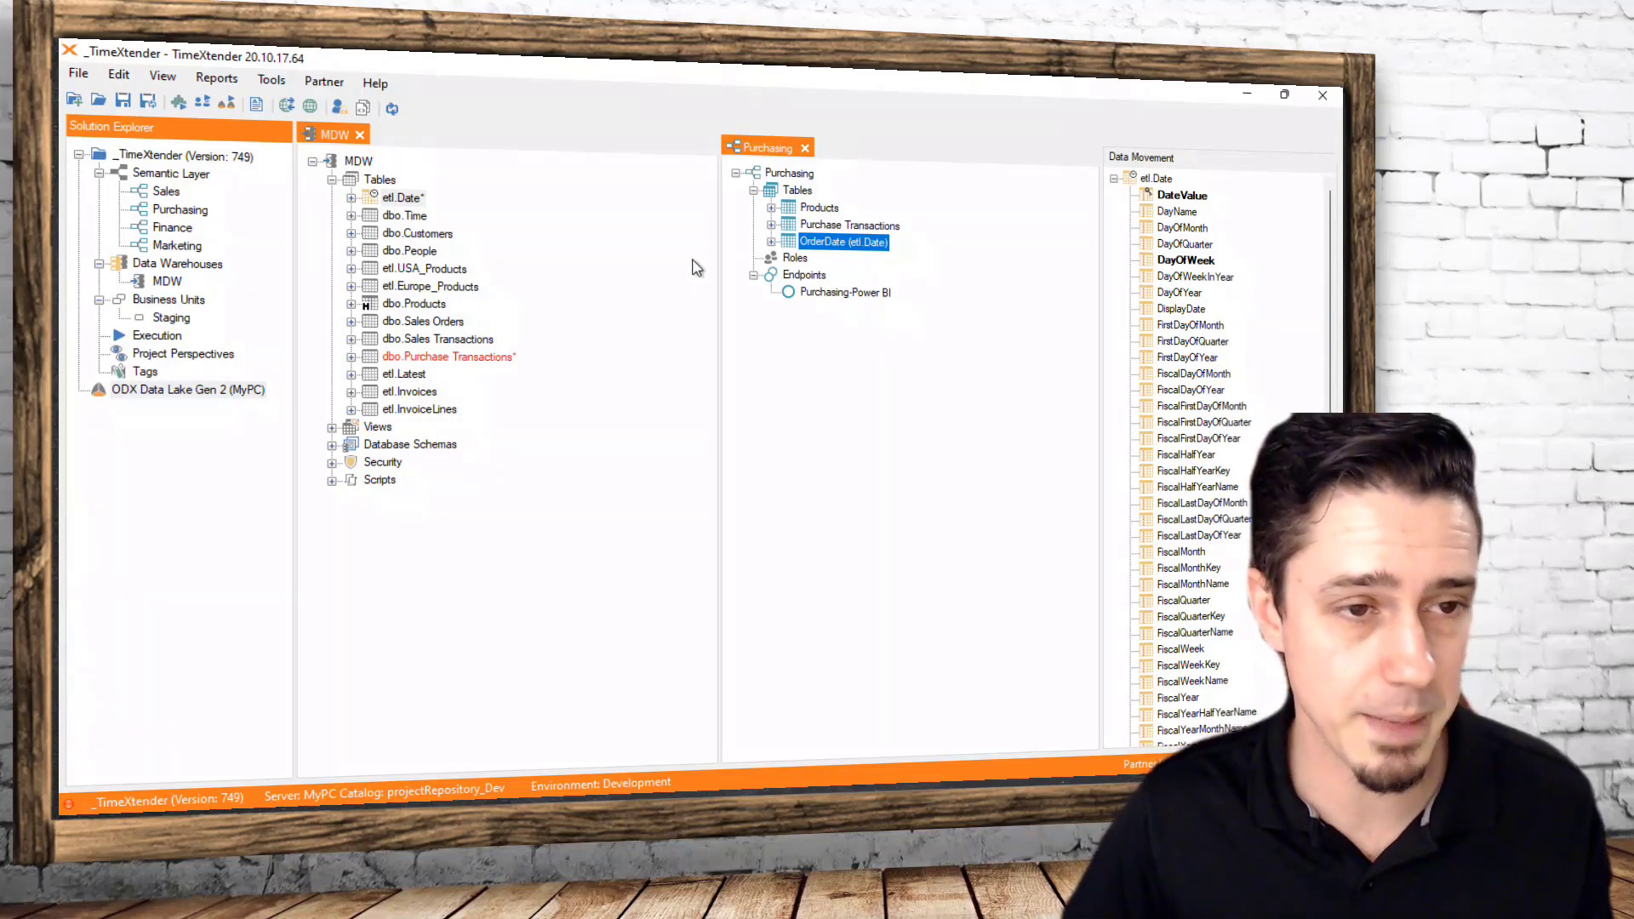
pyautogui.moveTo(405, 199); pyautogui.dragTo(793, 200)
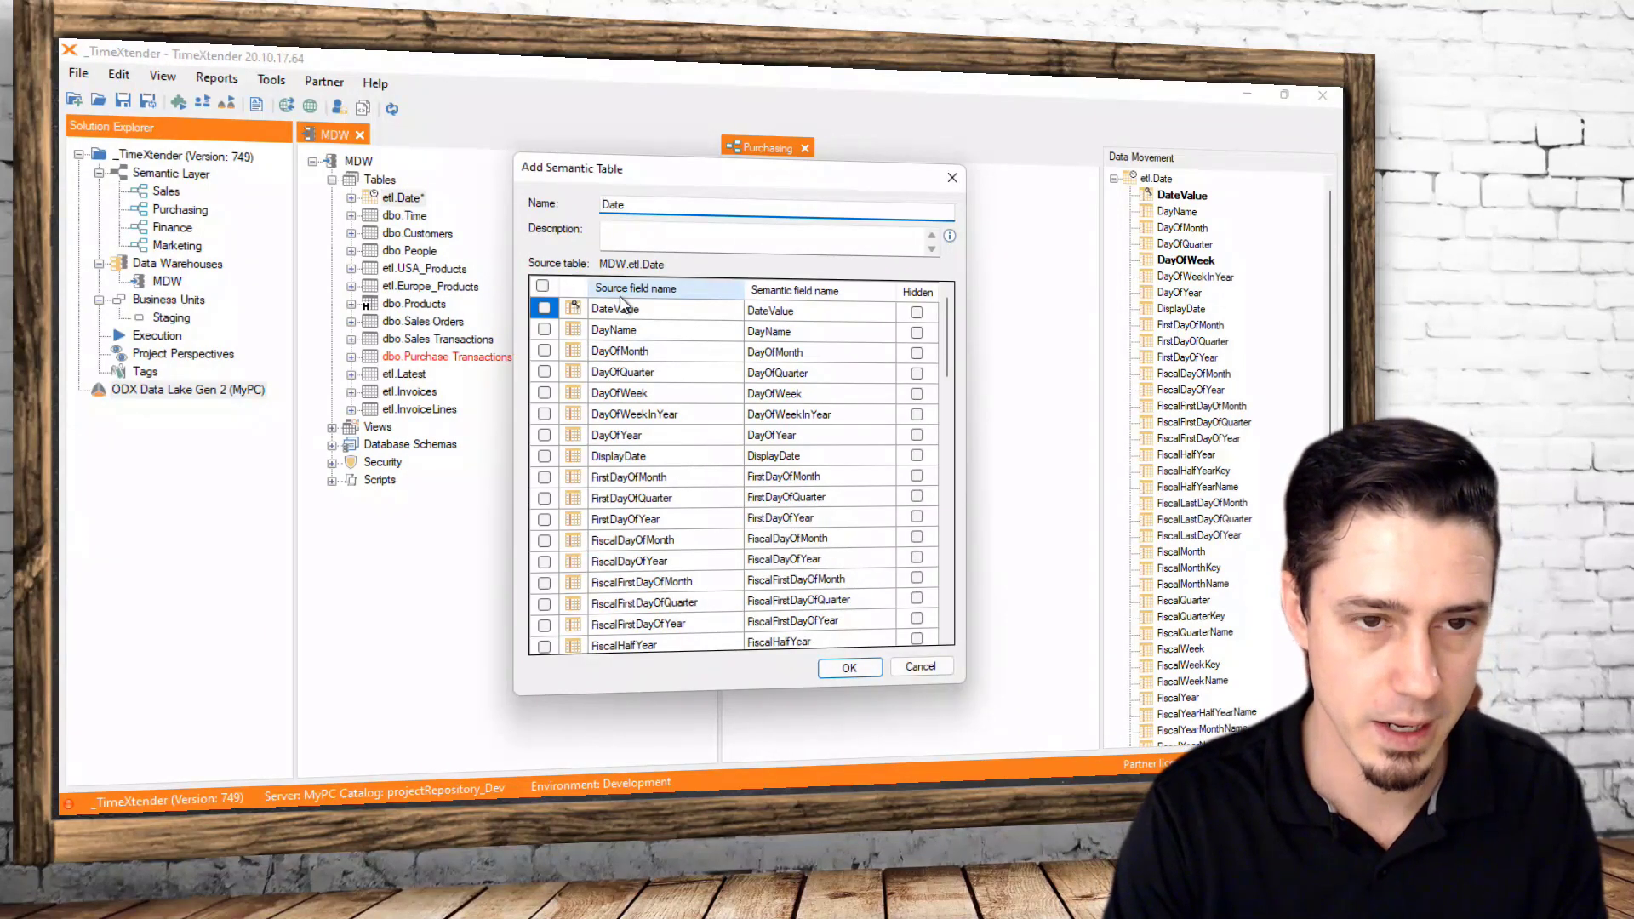
pyautogui.write('Due')
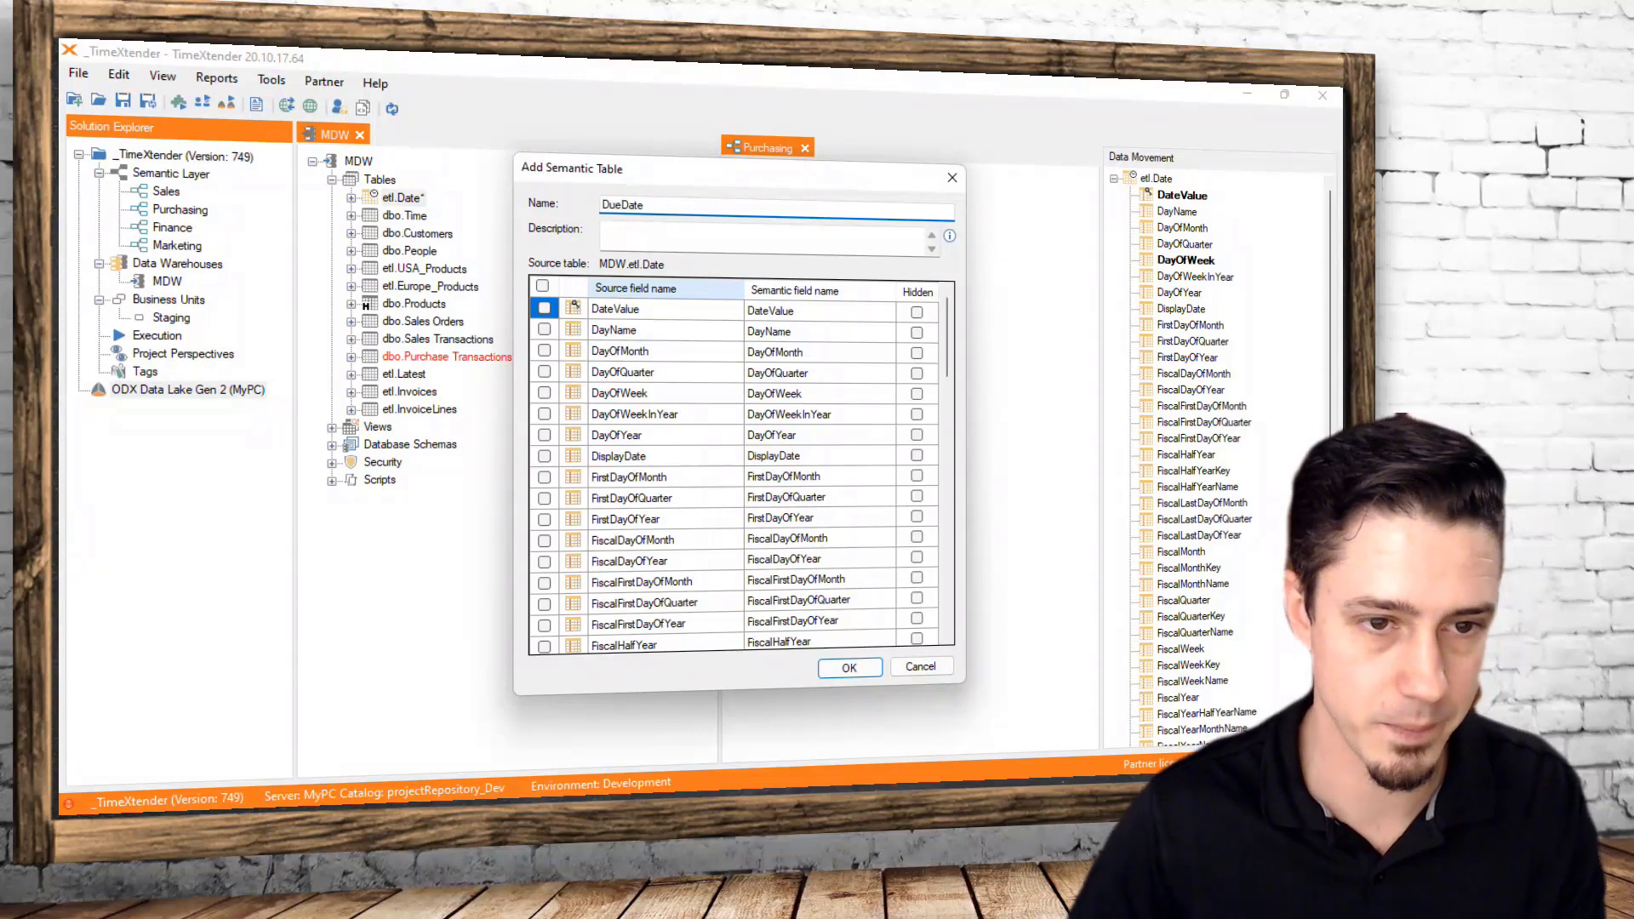
pyautogui.press('Tab')
pyautogui.click(544, 310)
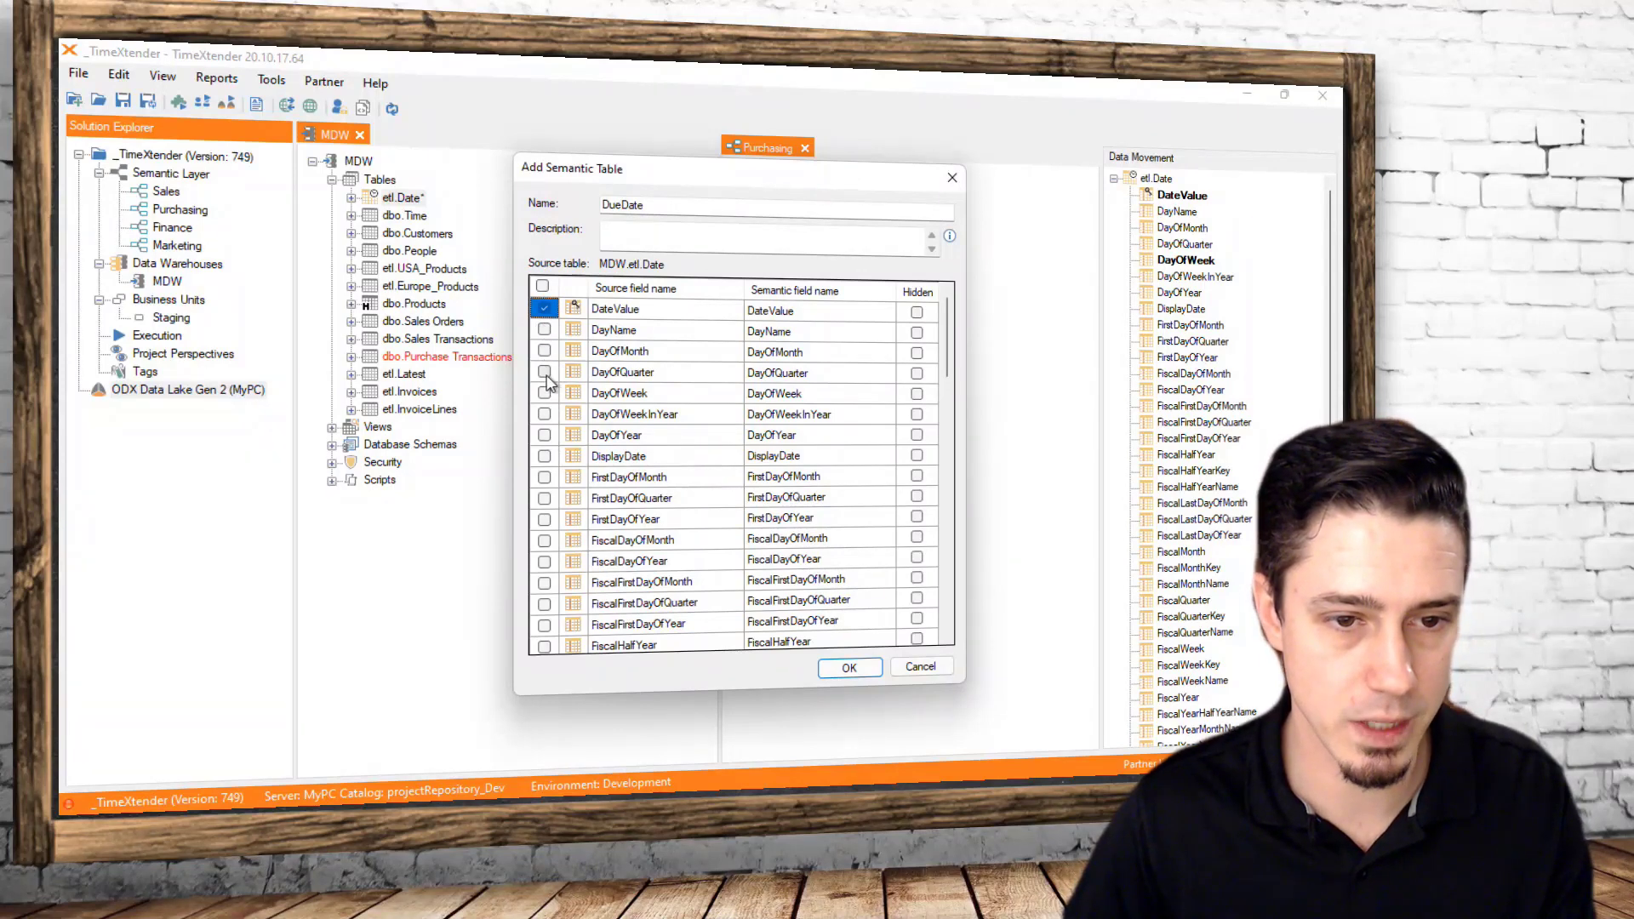
# Include the MonthKey, MonthName, QuarterKey and QuarterName fields in the DueDate semantic table
pyautogui.scroll(-6, 669, 387)
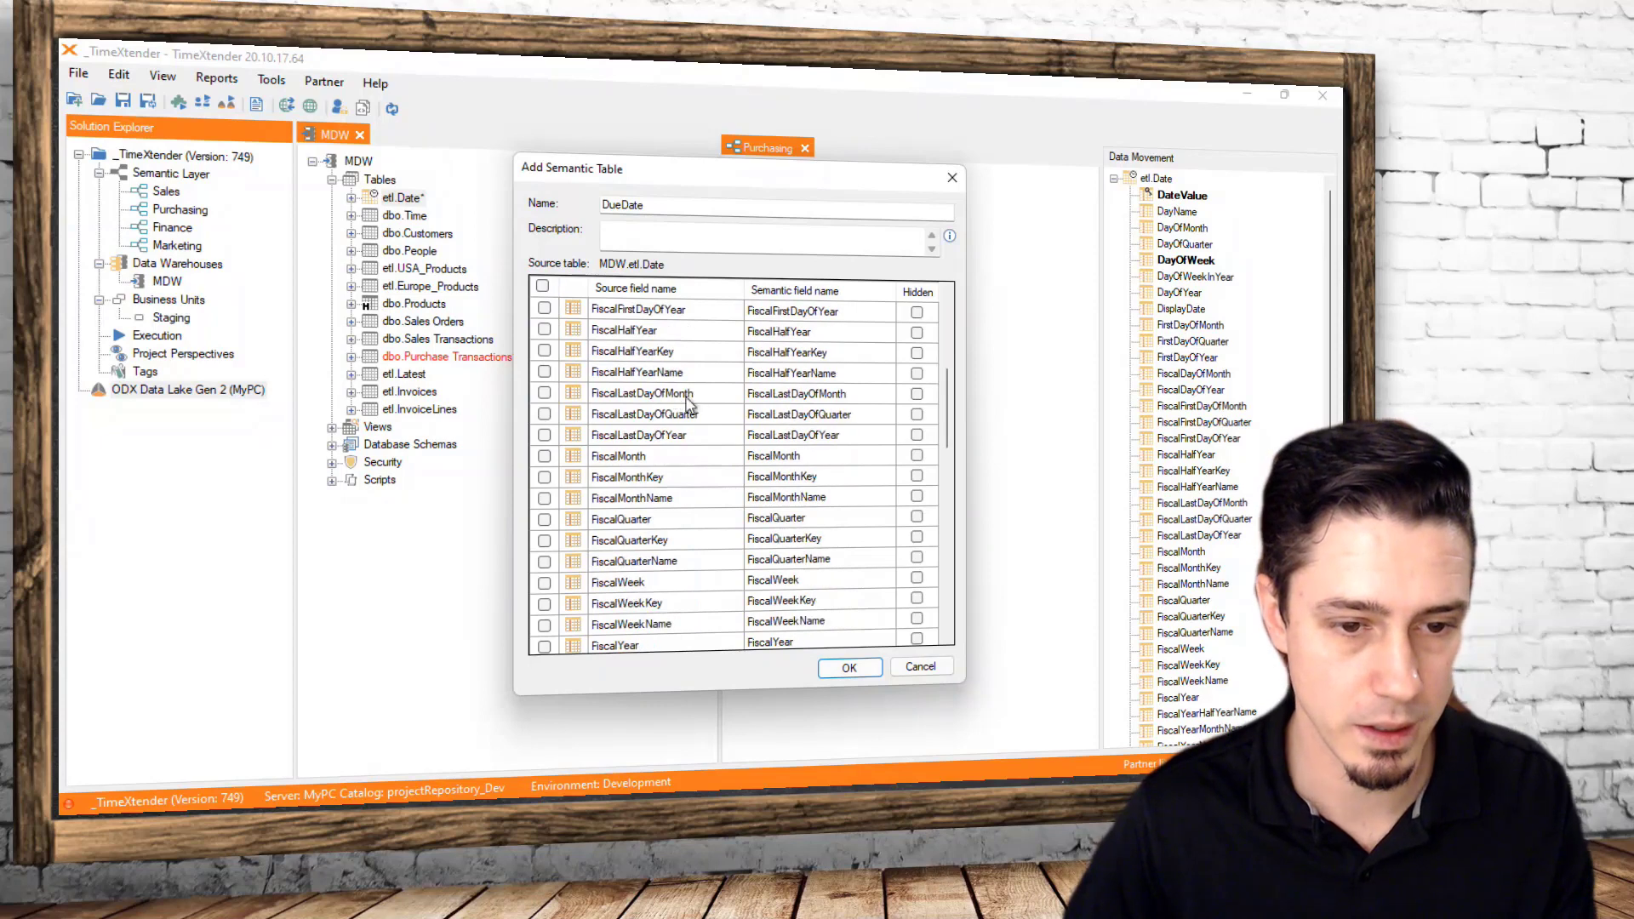
pyautogui.scroll(-5, 704, 417)
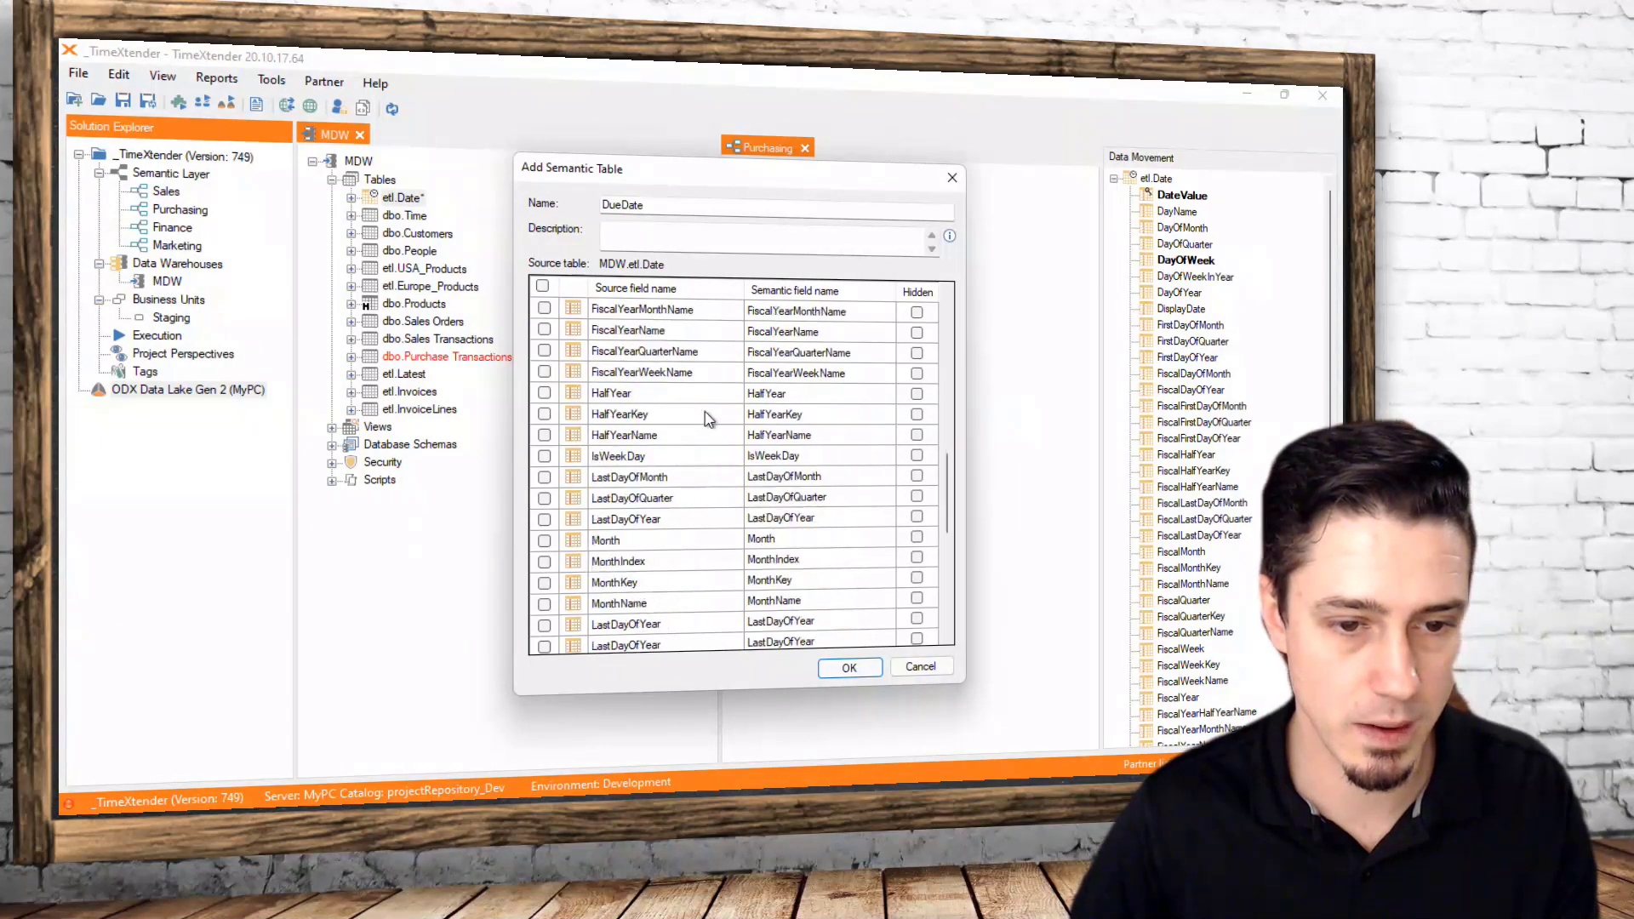
pyautogui.scroll(-2, 705, 417)
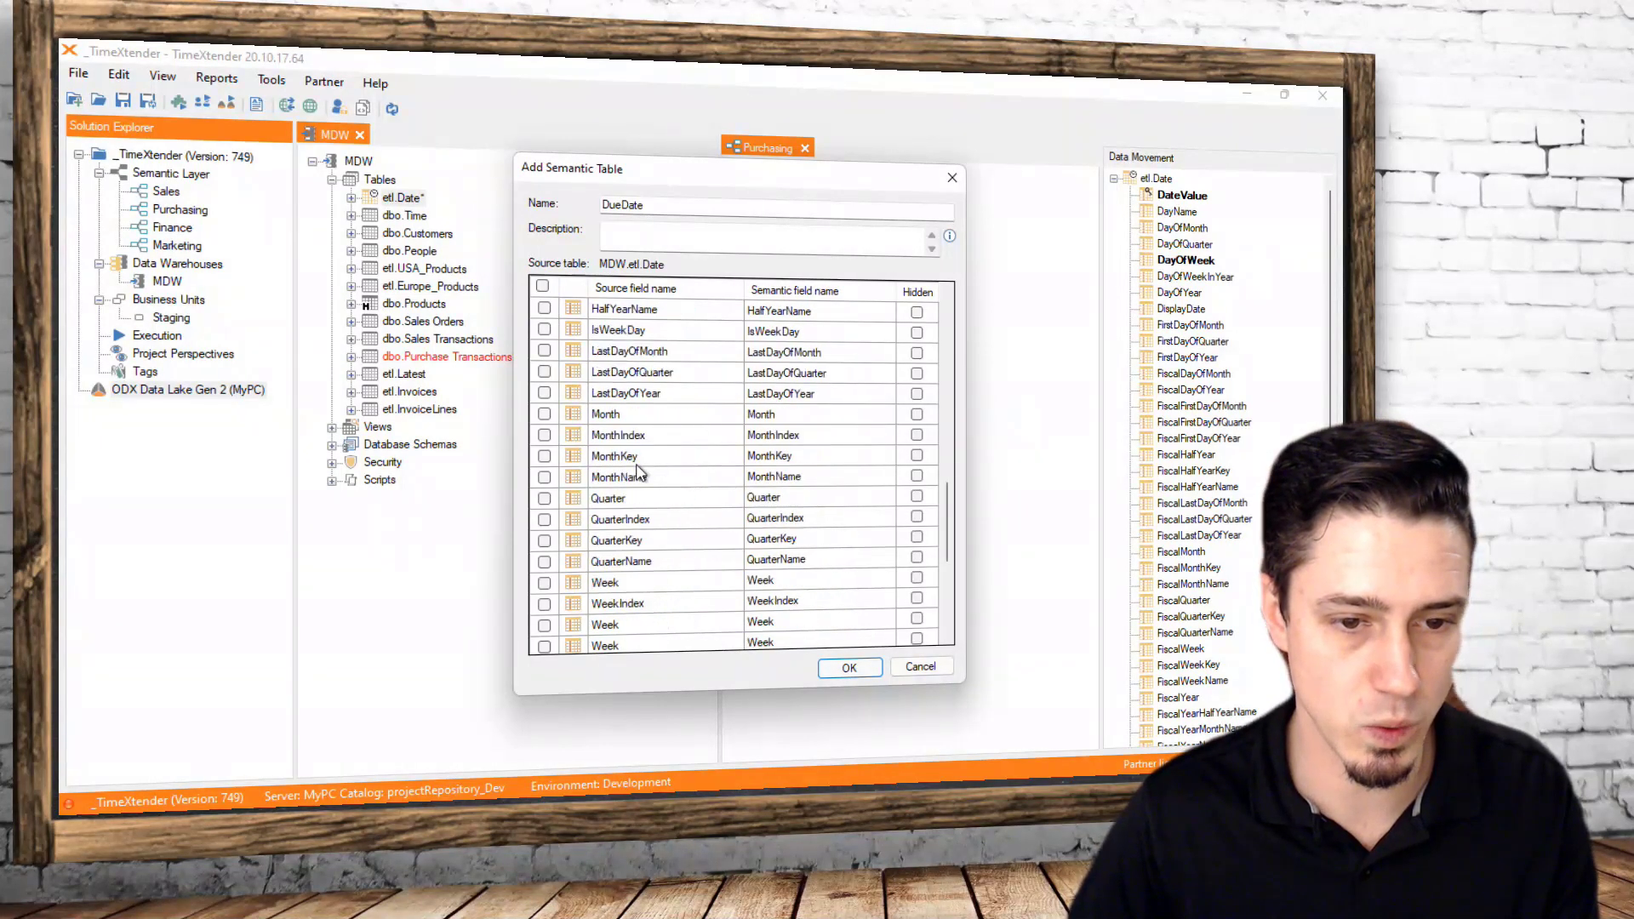
pyautogui.click(543, 457)
pyautogui.click(544, 477)
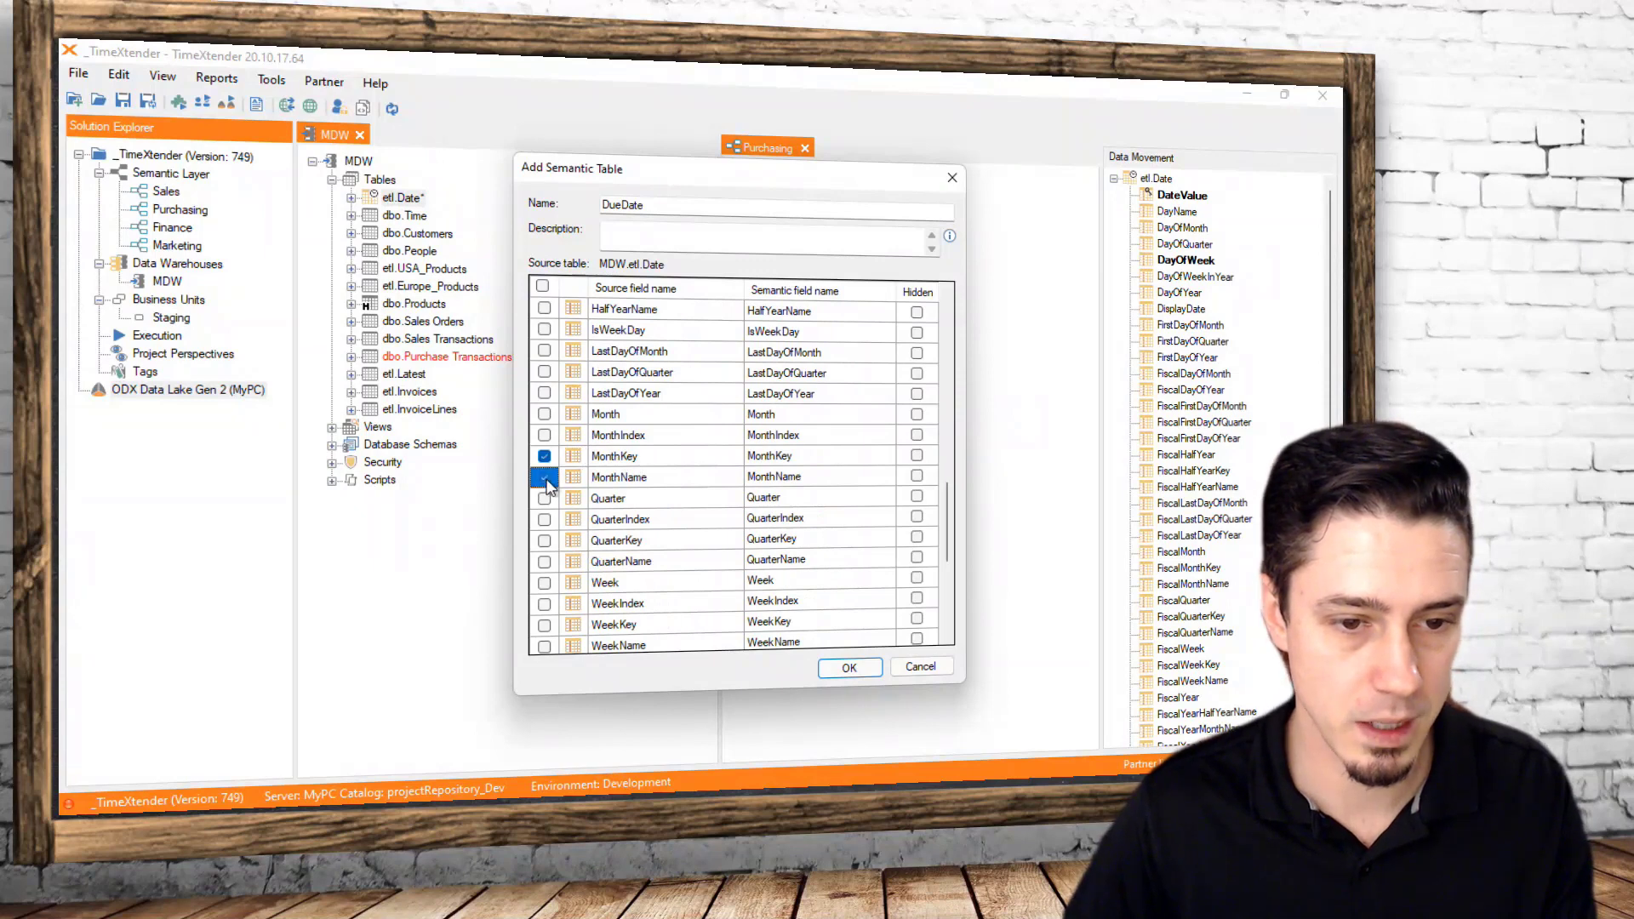
pyautogui.click(543, 541)
pyautogui.click(544, 562)
# Include the WeekKey, WeekName, YearMonthName, YearQuarterName and YearWeekName fields in the DueDate semantic table
pyautogui.scroll(-1, 545, 570)
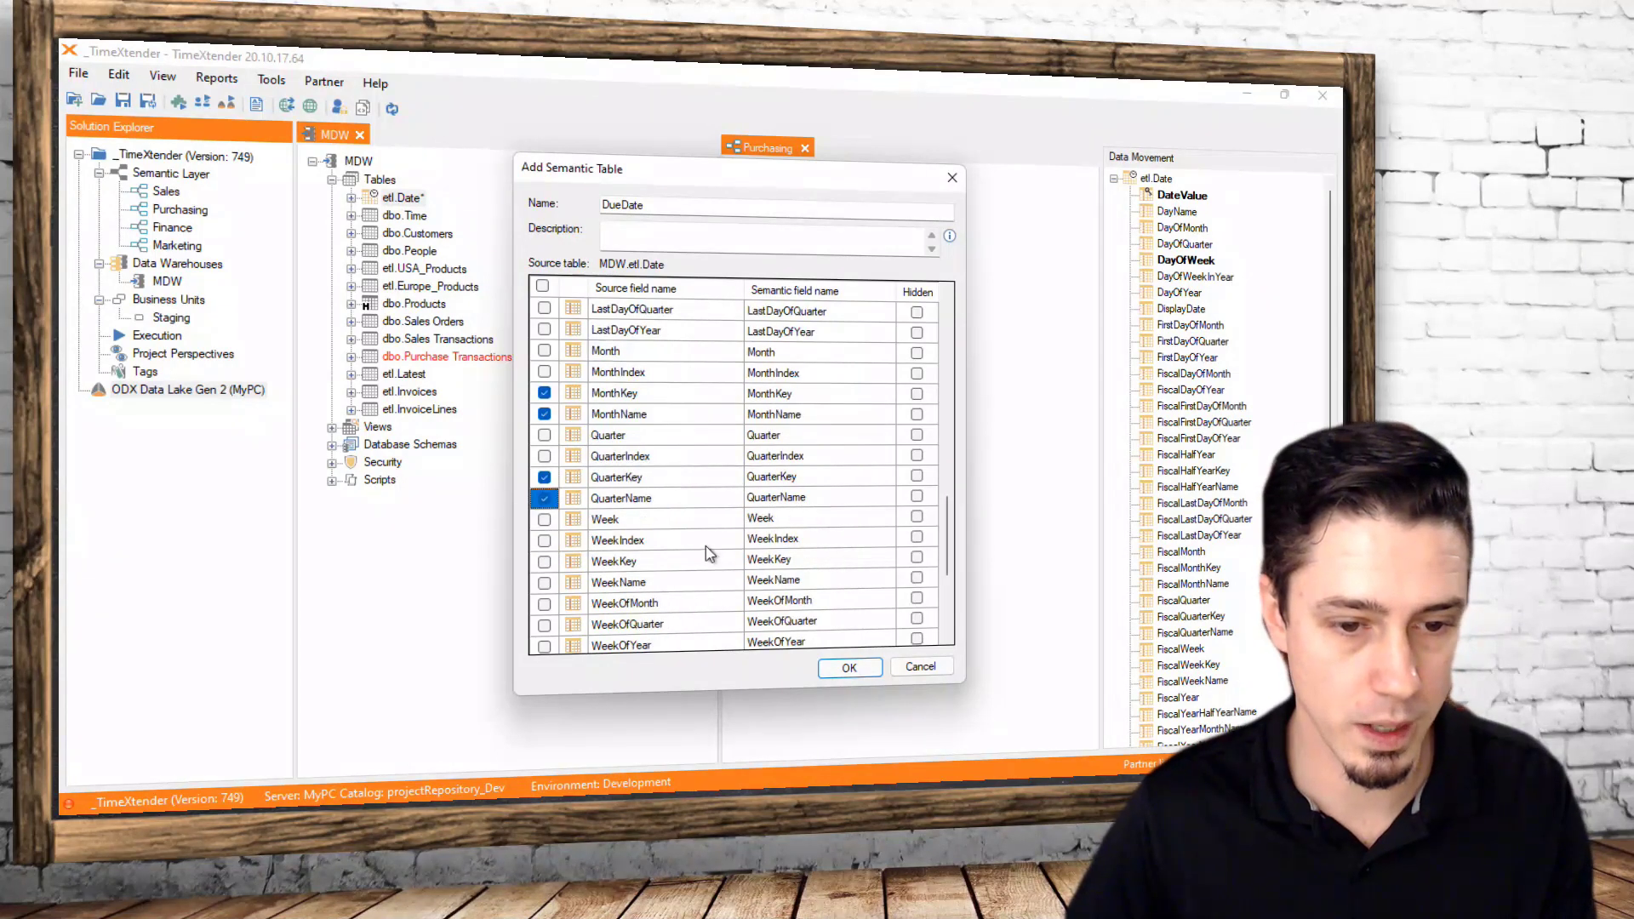
pyautogui.click(544, 561)
pyautogui.click(544, 582)
pyautogui.scroll(-4, 553, 570)
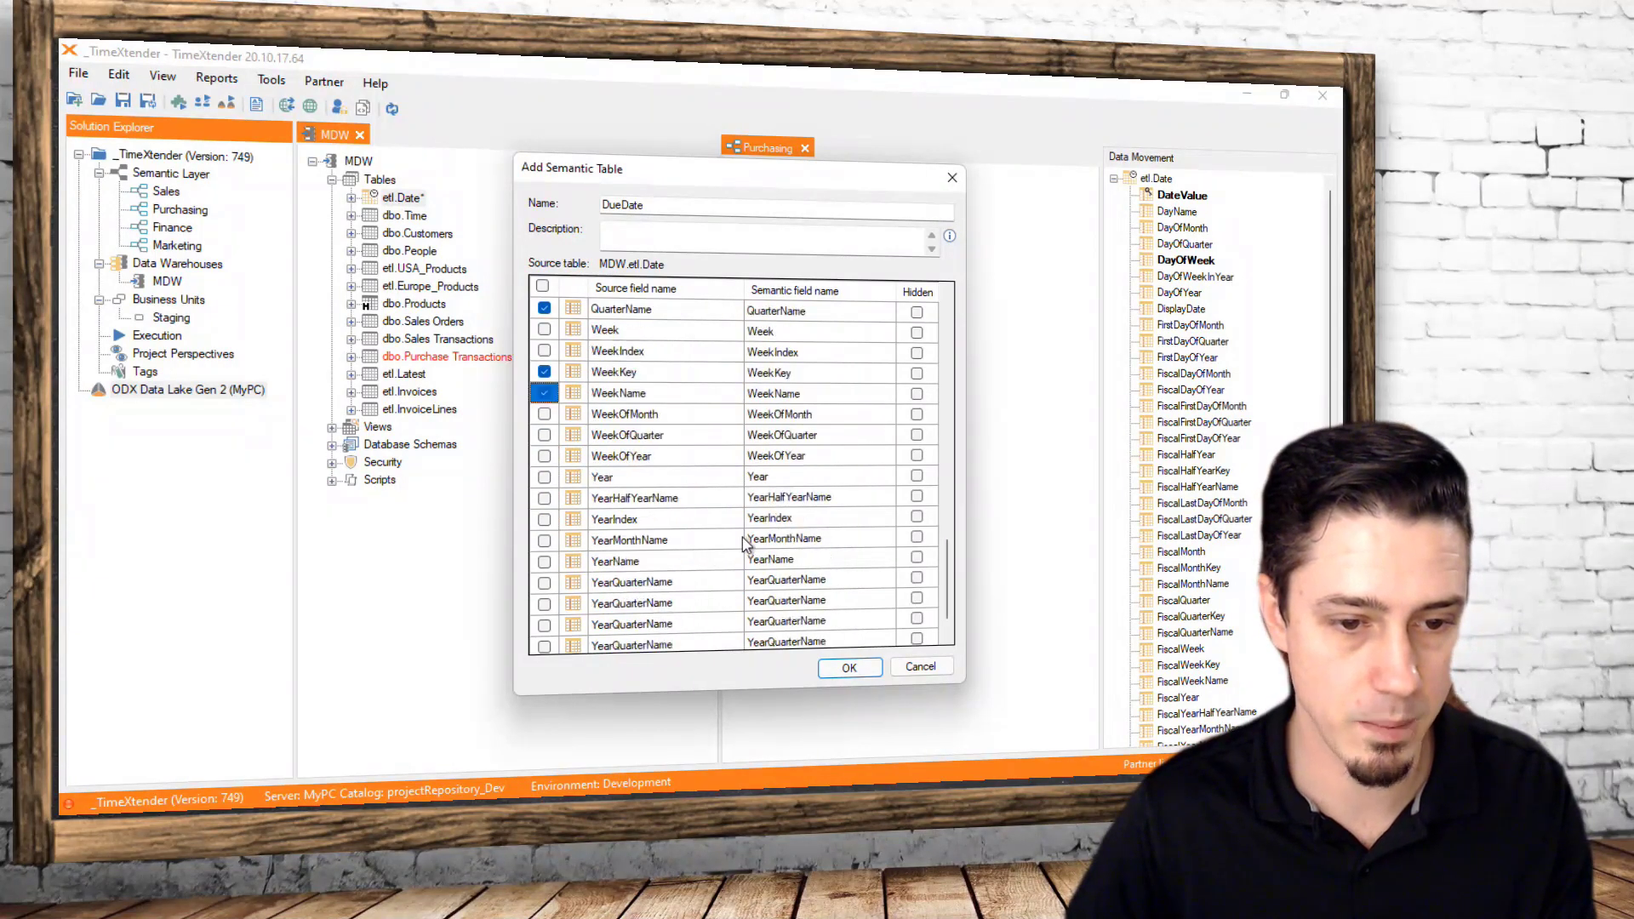
pyautogui.click(544, 476)
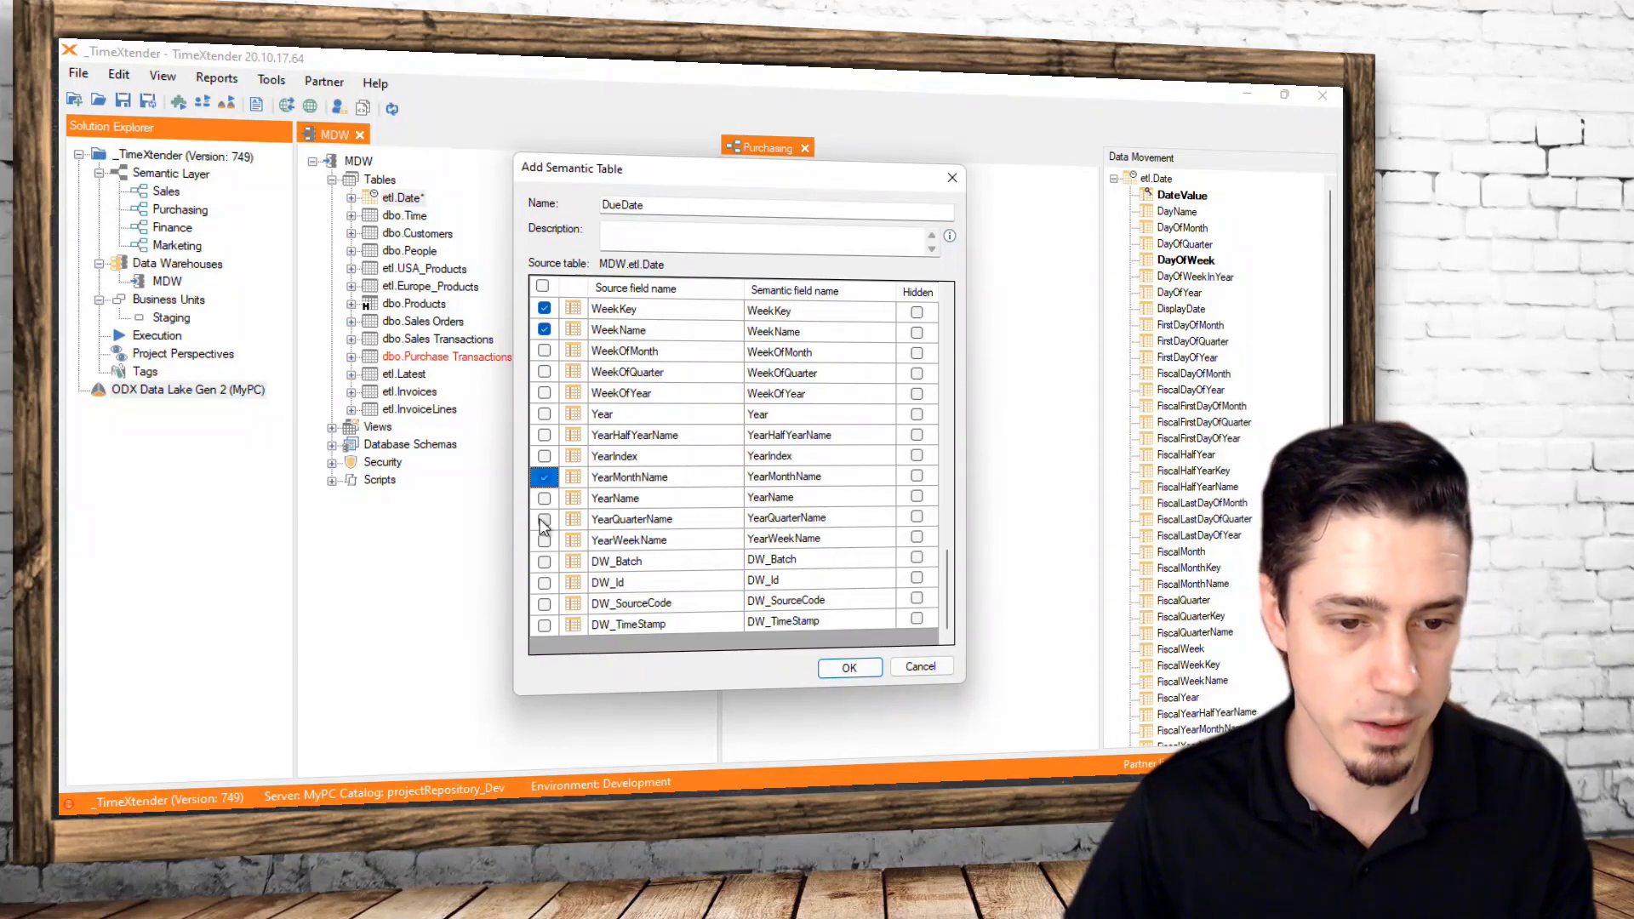
pyautogui.click(545, 520)
pyautogui.click(544, 540)
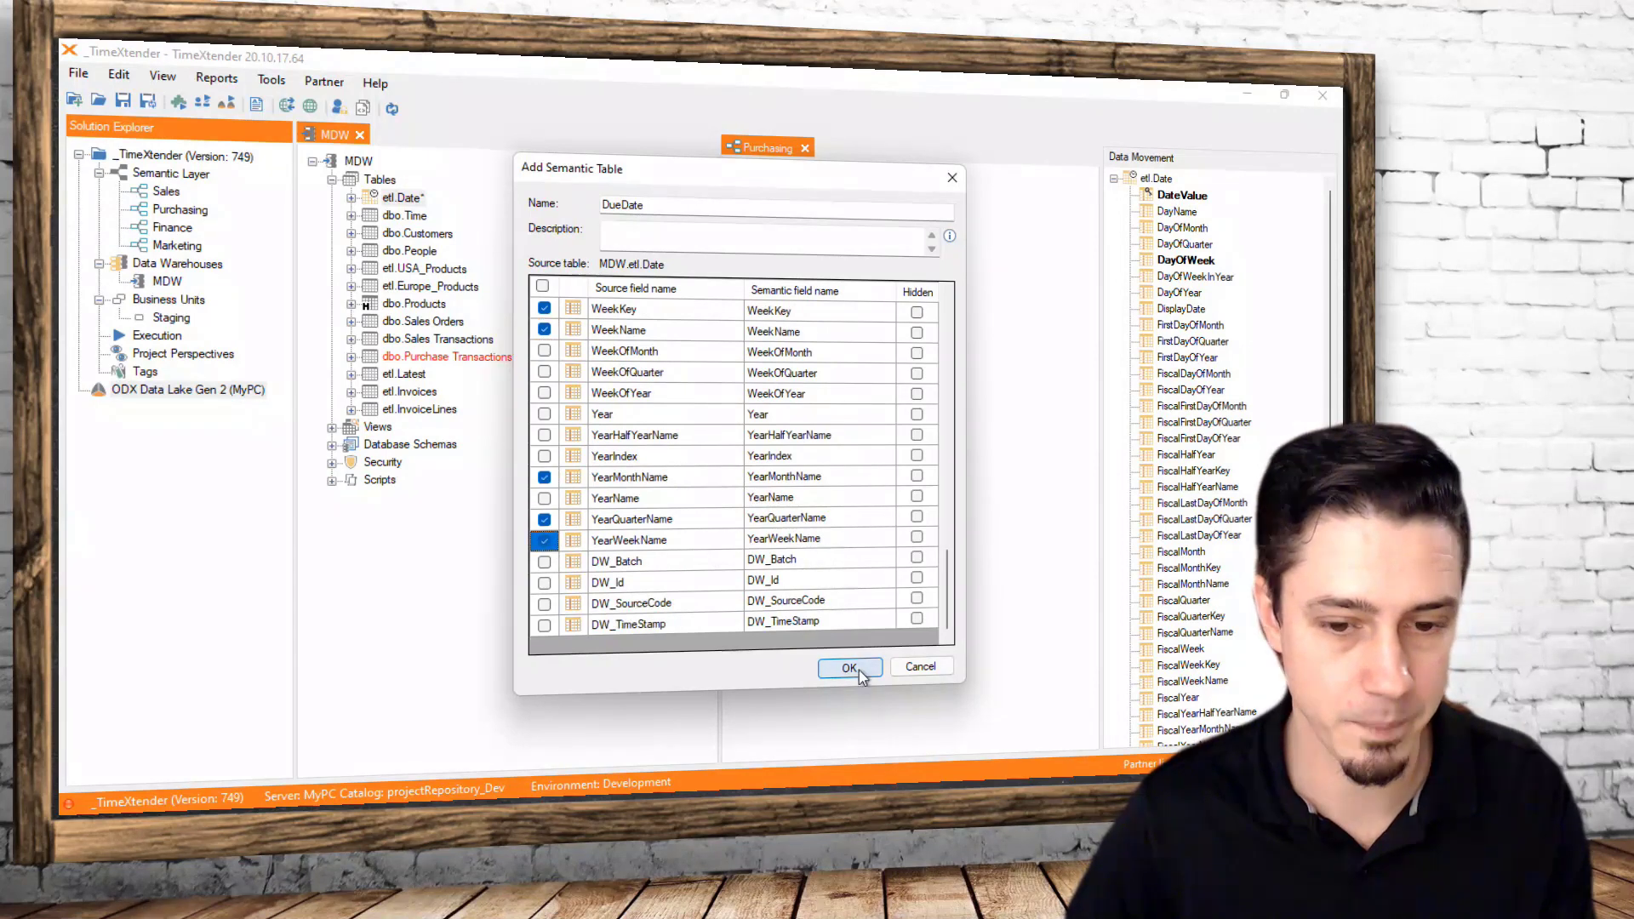
# Confirm the DueDate semantic table and relate it to Purchase Transactions through Date_DueDate
pyautogui.click(859, 671)
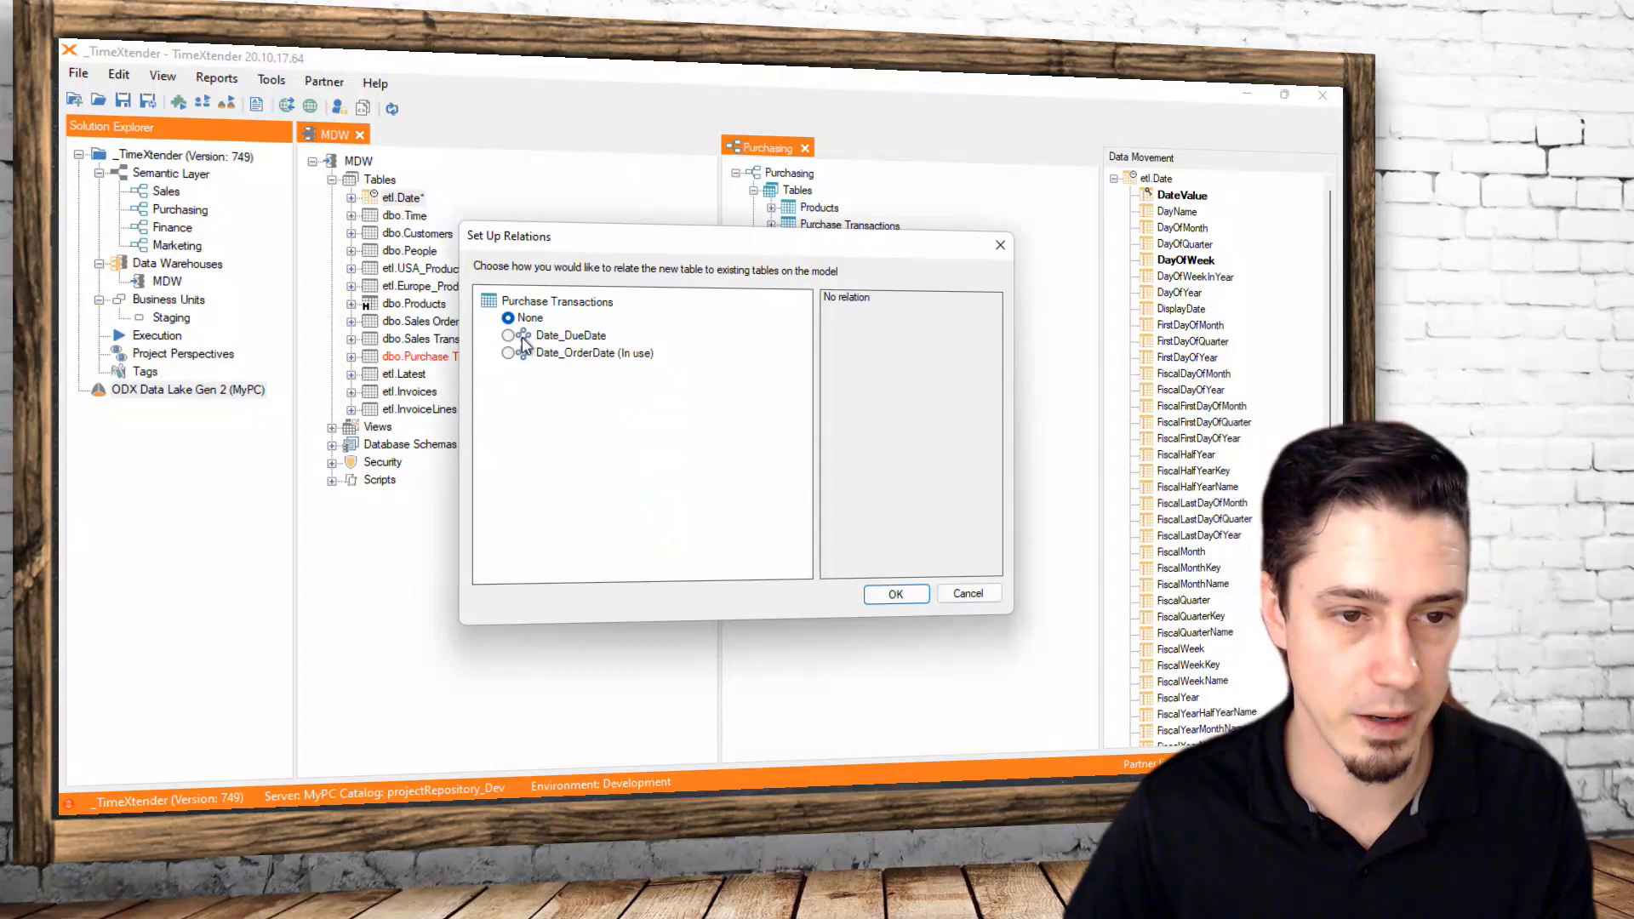
pyautogui.click(606, 338)
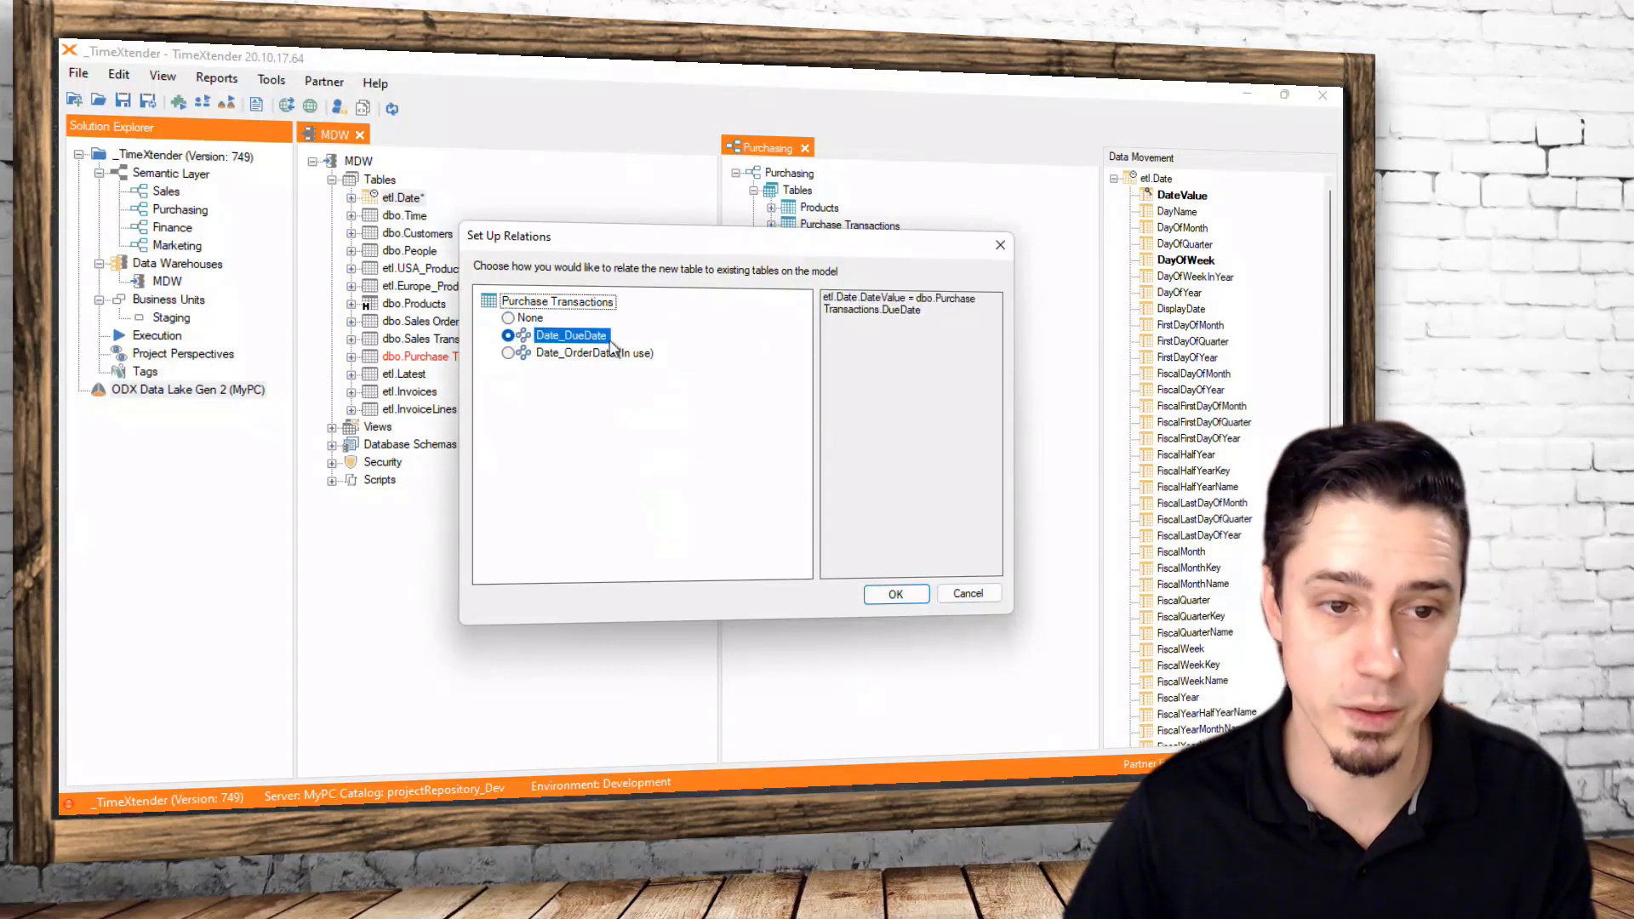
pyautogui.click(907, 597)
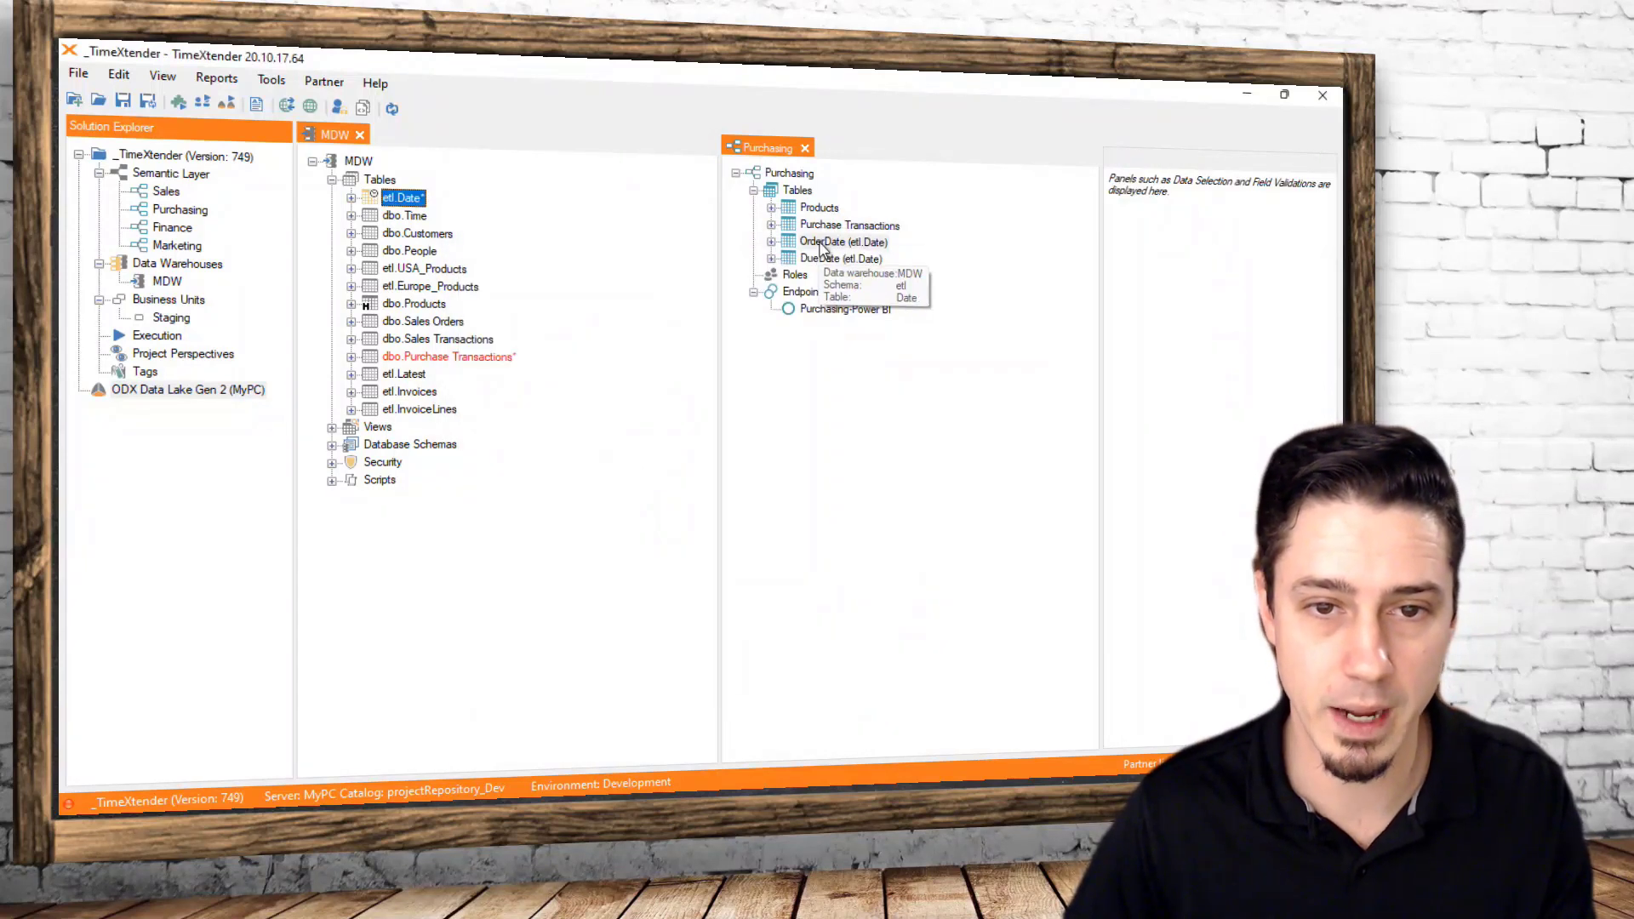
# Expand the OrderDate and DueDate semantic tables and hide OrderDate's MonthKey, QuarterKey and WeekKey fields
pyautogui.click(771, 241)
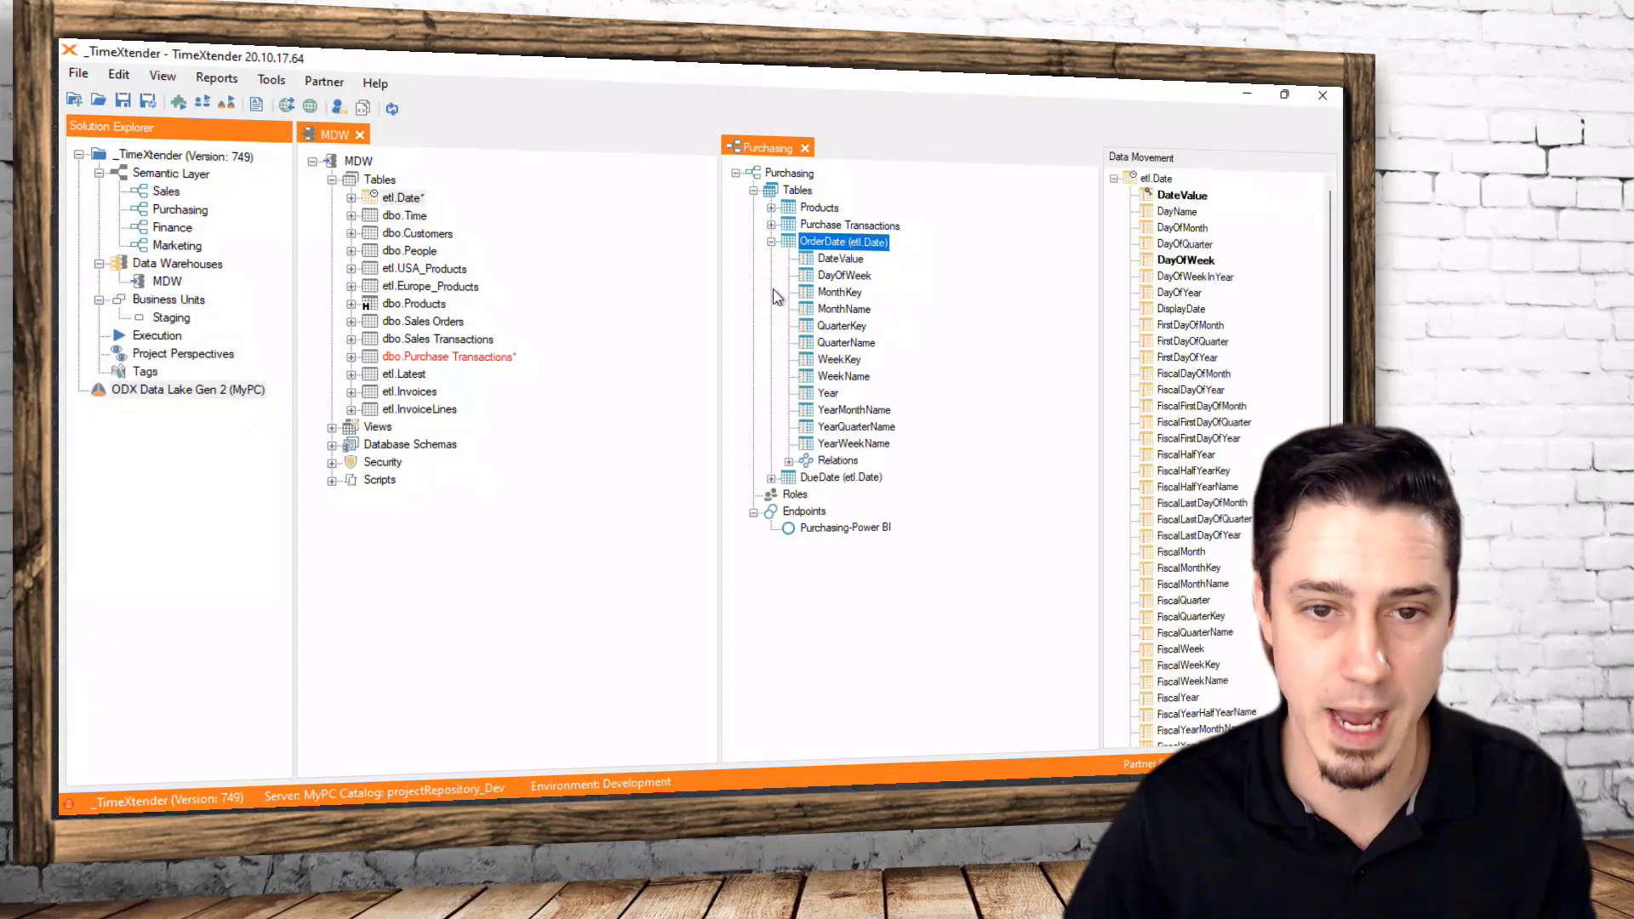
pyautogui.click(770, 477)
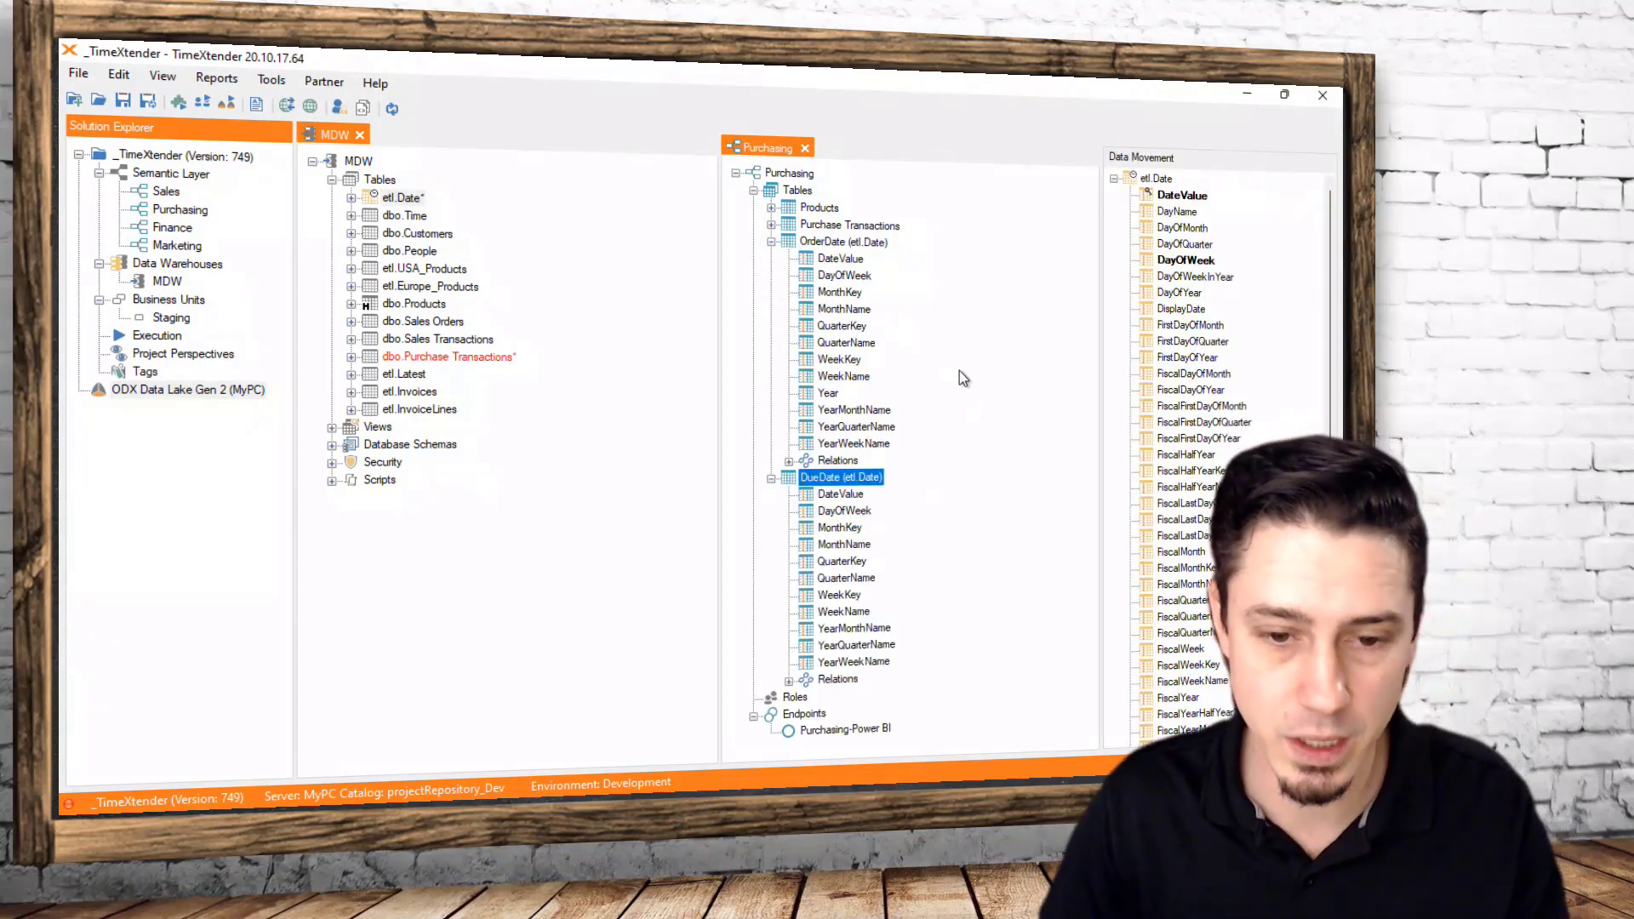
pyautogui.click(853, 292)
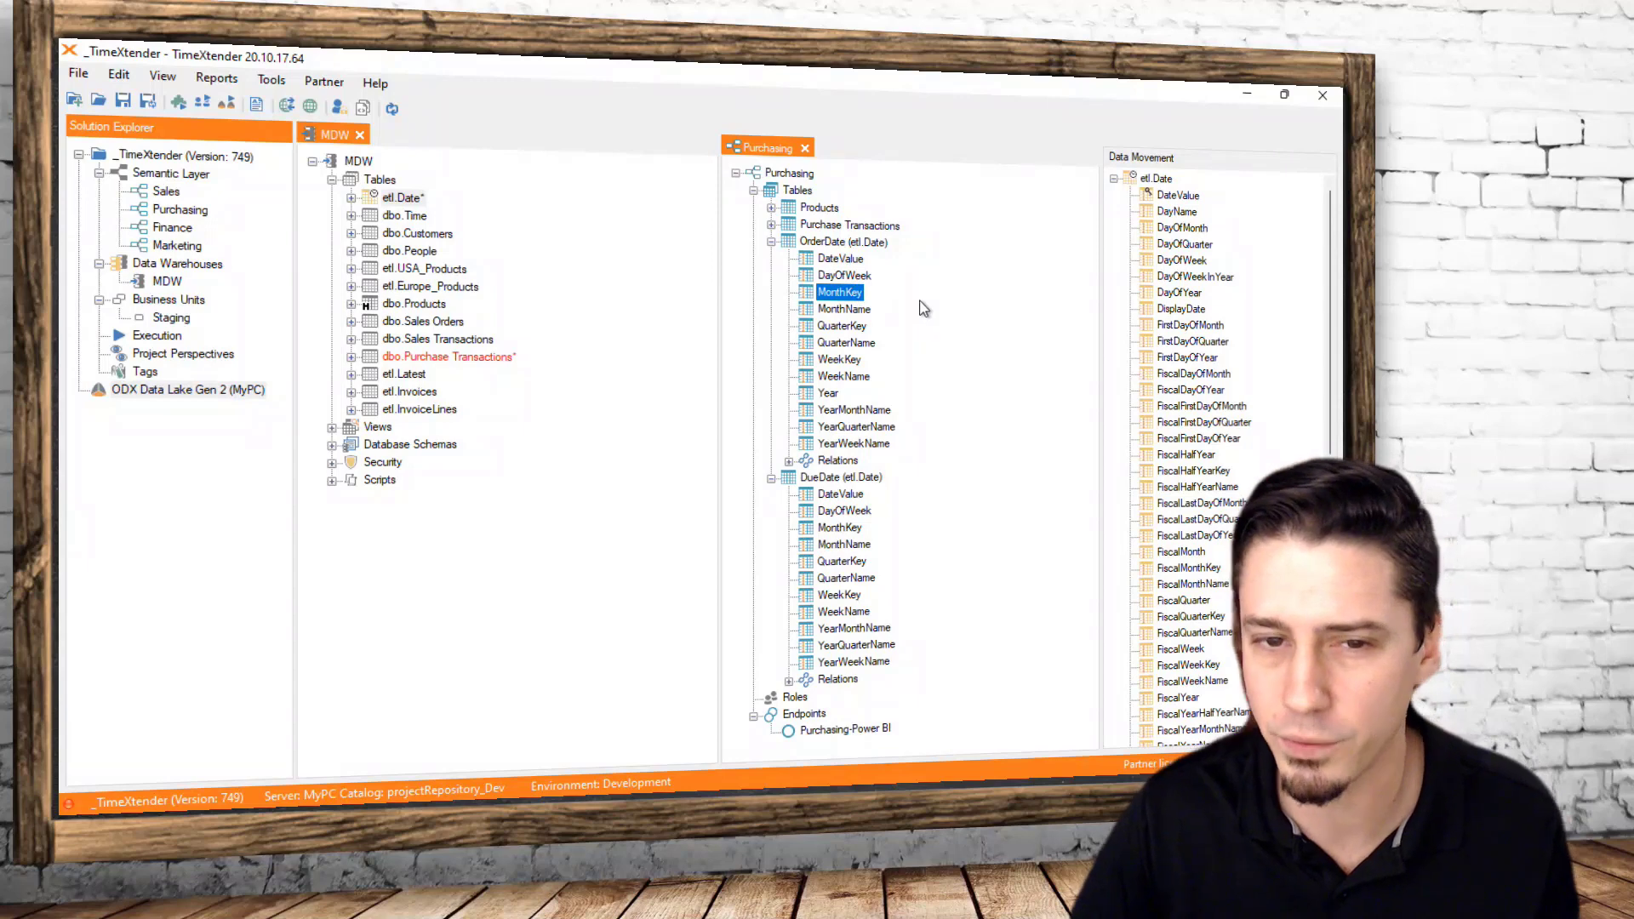
pyautogui.rightClick(855, 295)
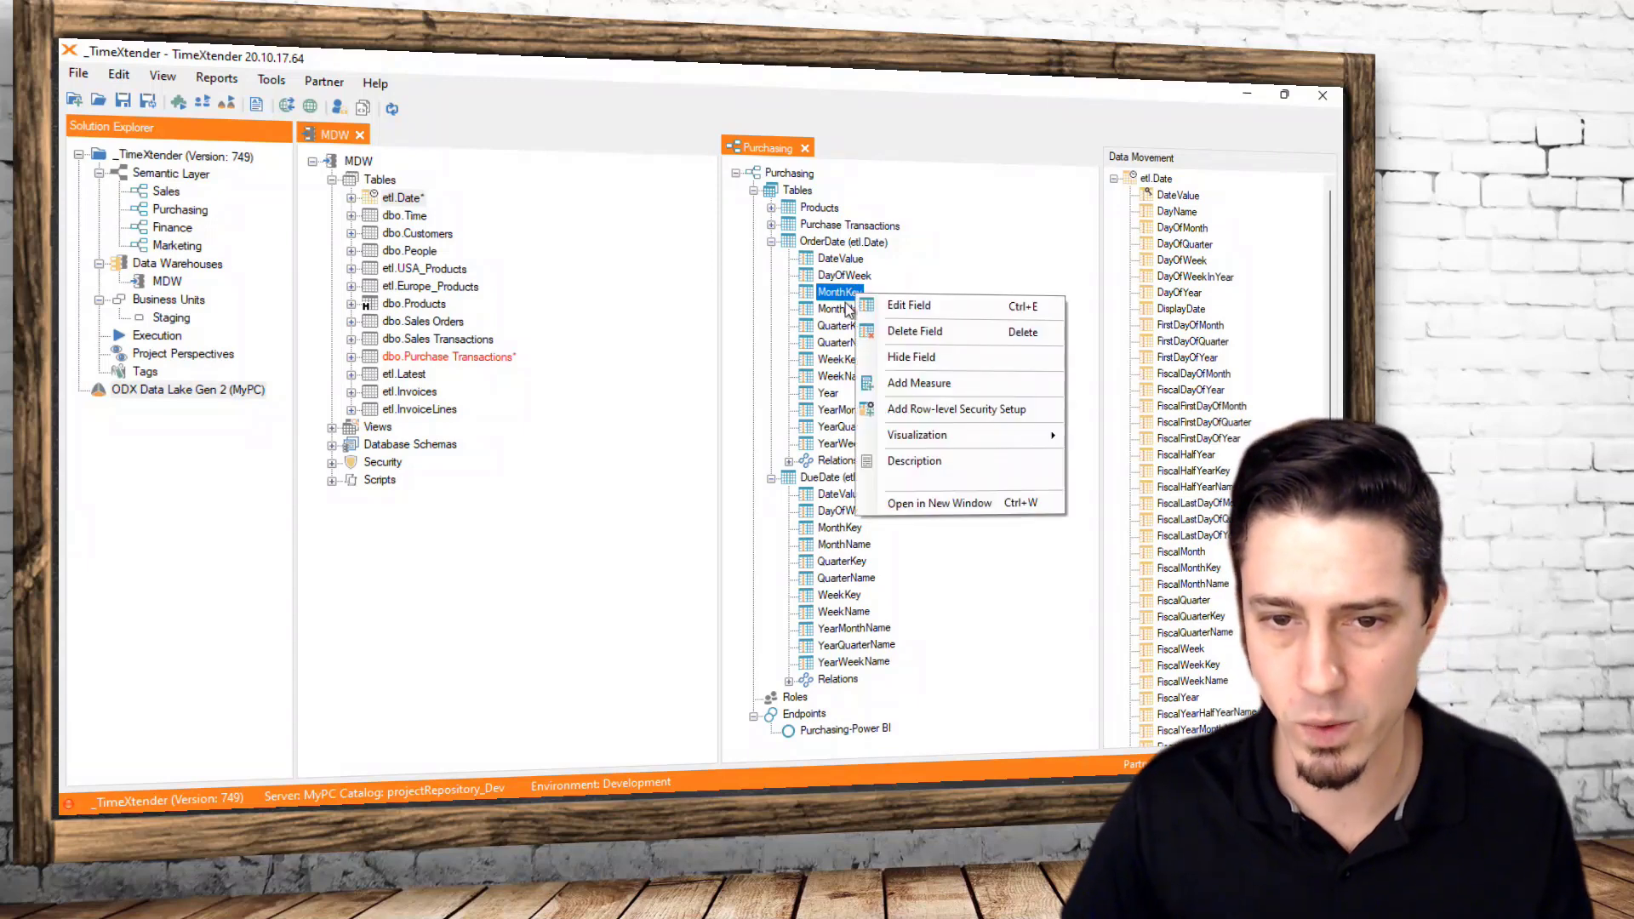
pyautogui.click(917, 361)
pyautogui.rightClick(858, 328)
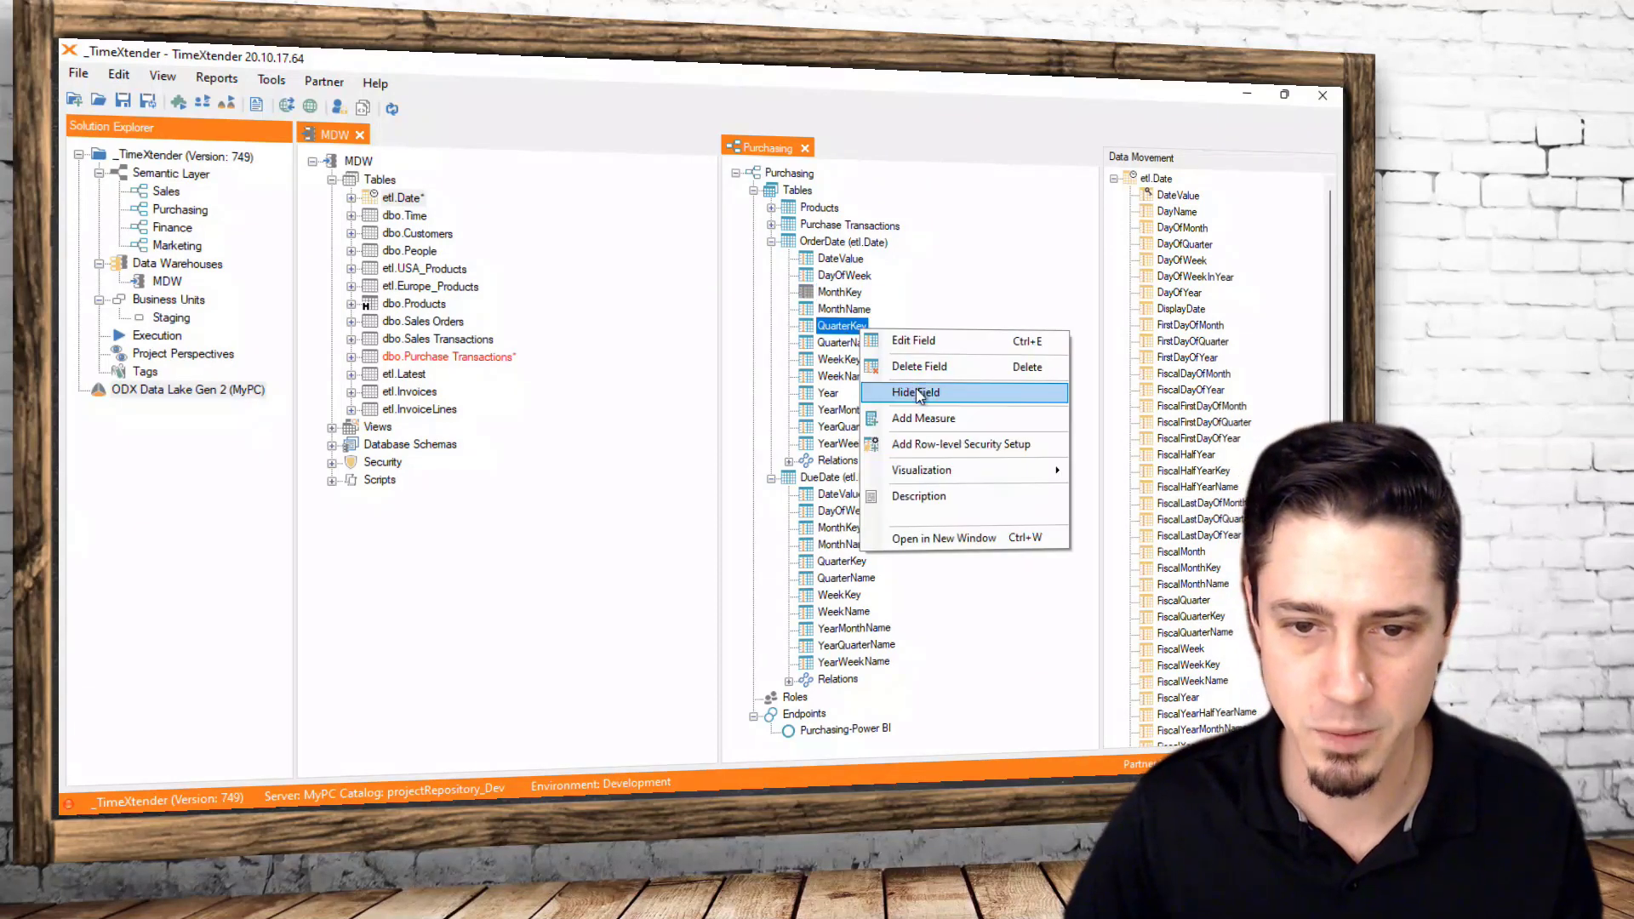
pyautogui.click(915, 391)
pyautogui.rightClick(851, 361)
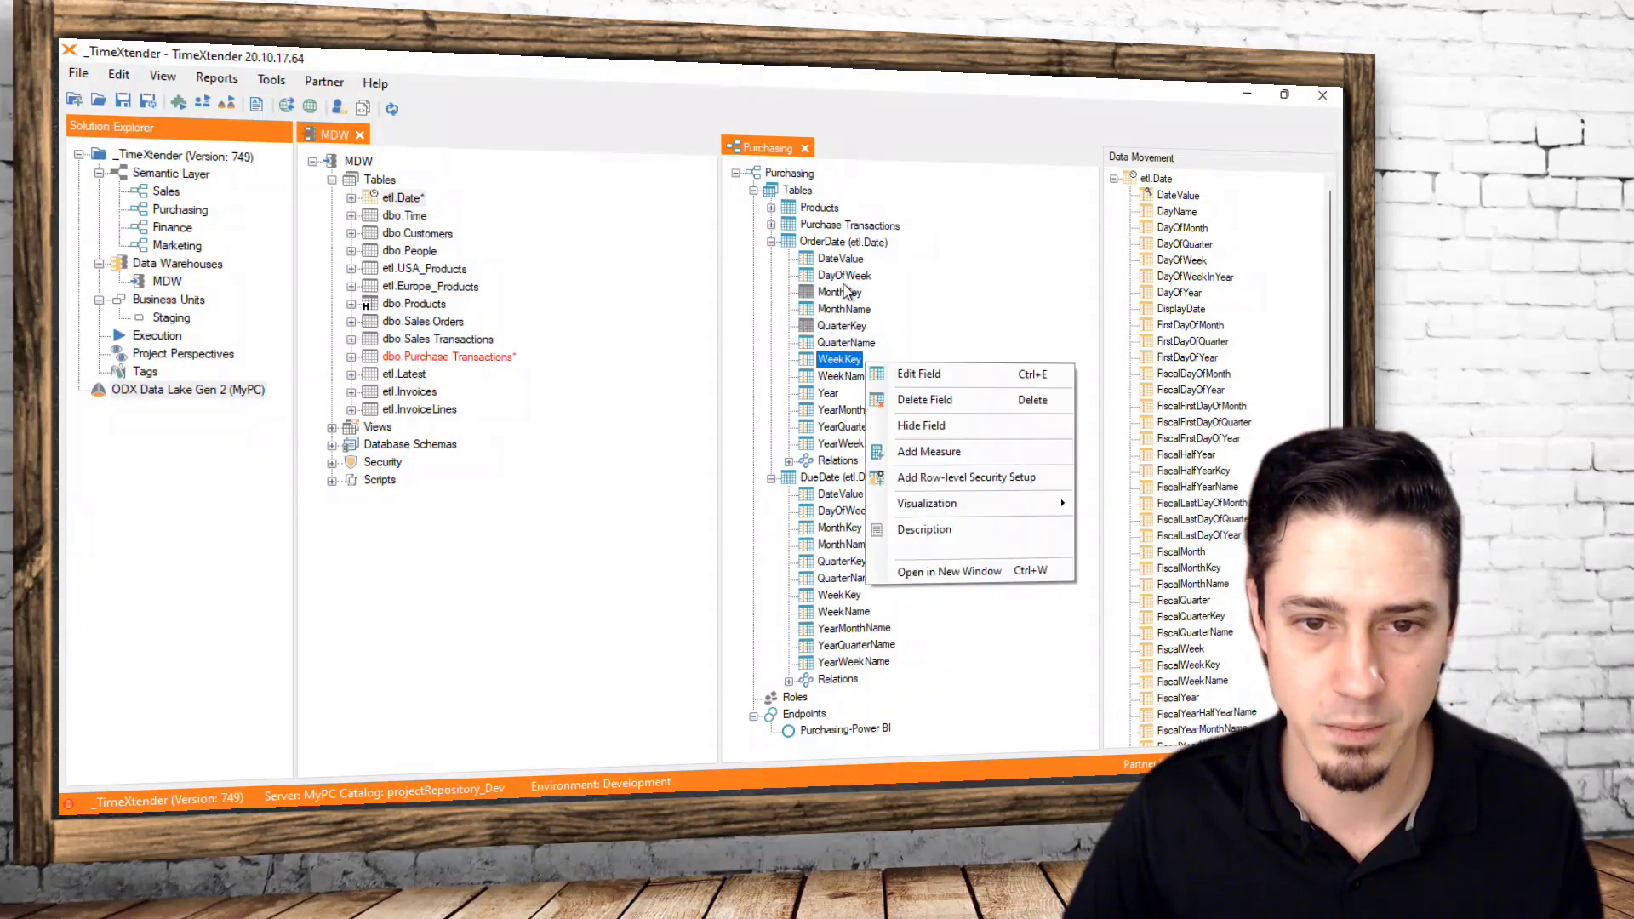
pyautogui.click(943, 431)
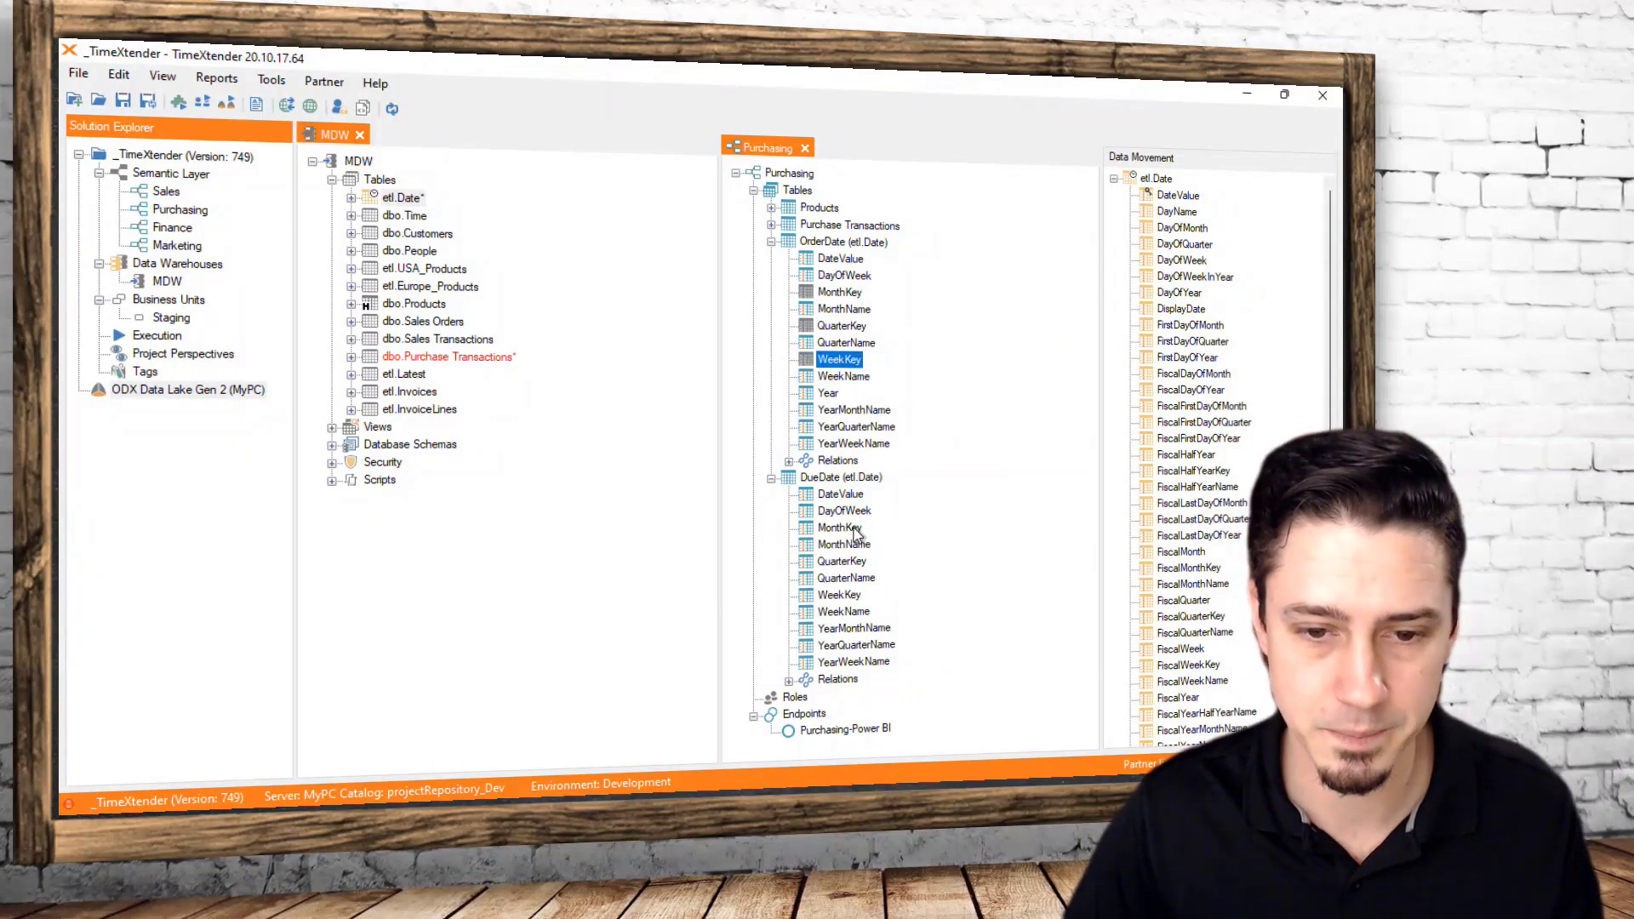
pyautogui.rightClick(859, 529)
pyautogui.click(768, 479)
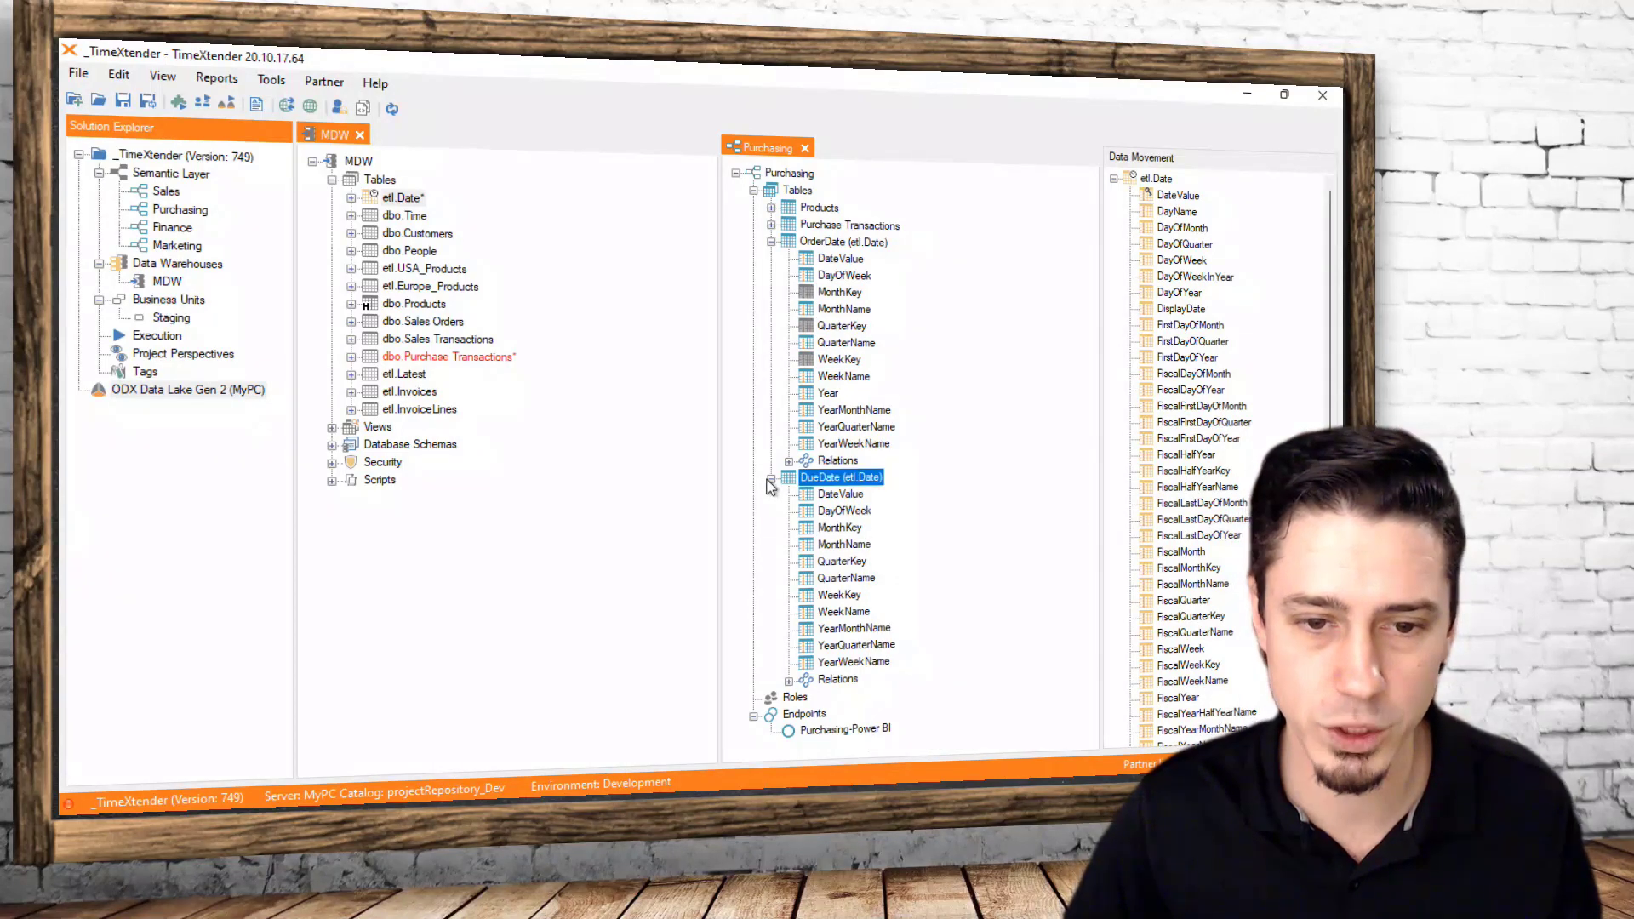
pyautogui.click(770, 479)
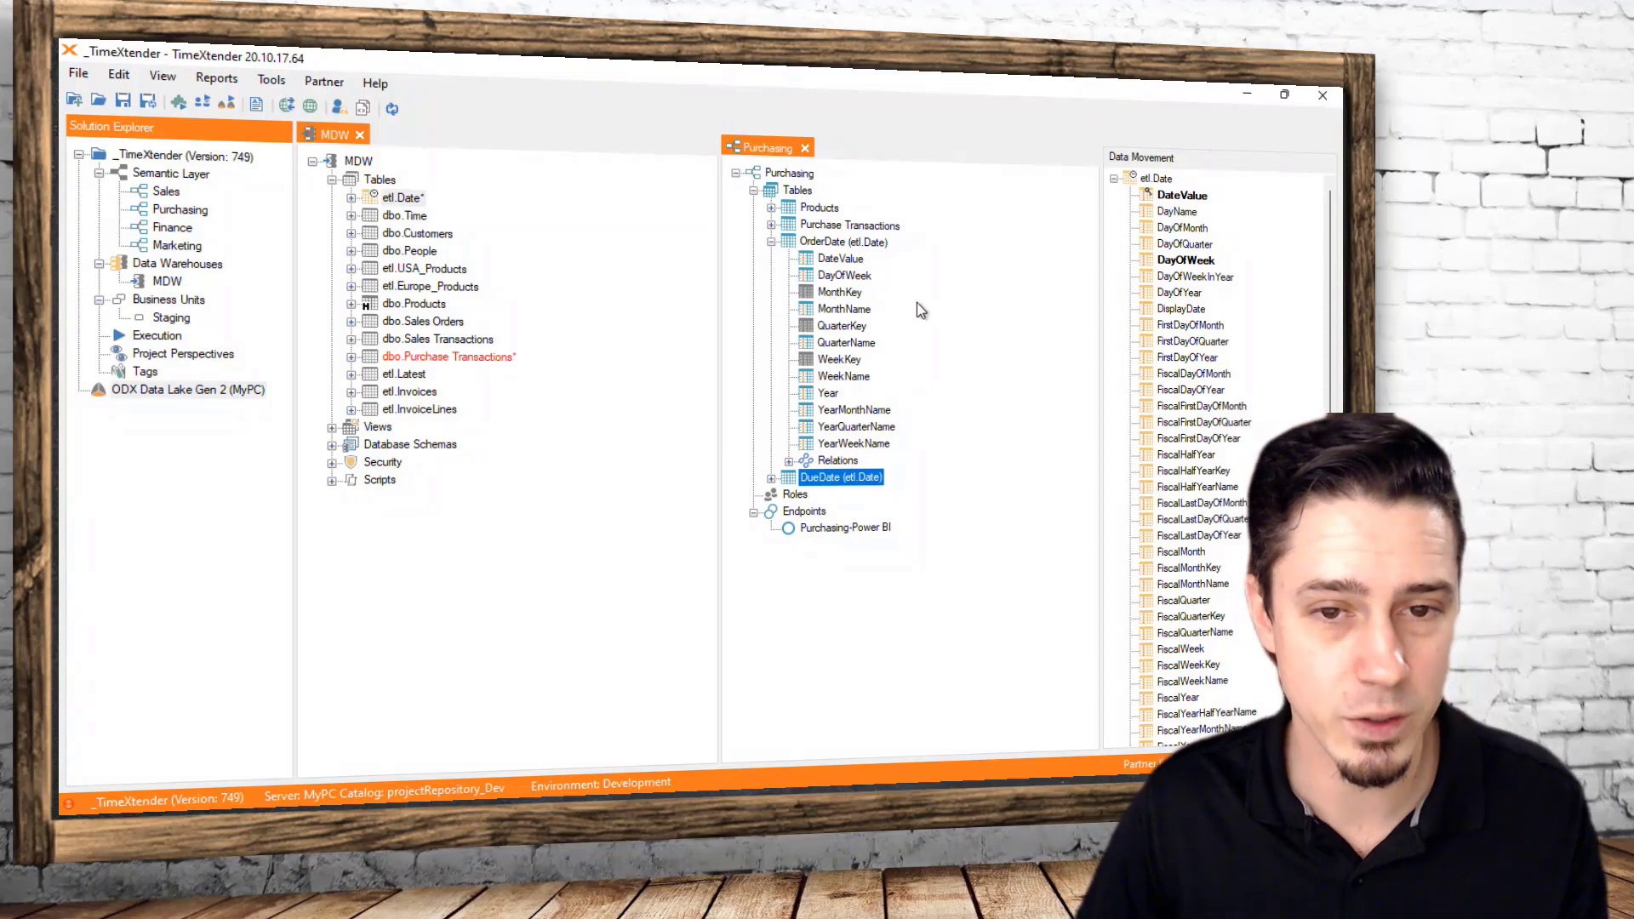
# Set the MonthName field of the OrderDate semantic table to sort by MonthKey
pyautogui.click(841, 310)
pyautogui.rightClick(854, 310)
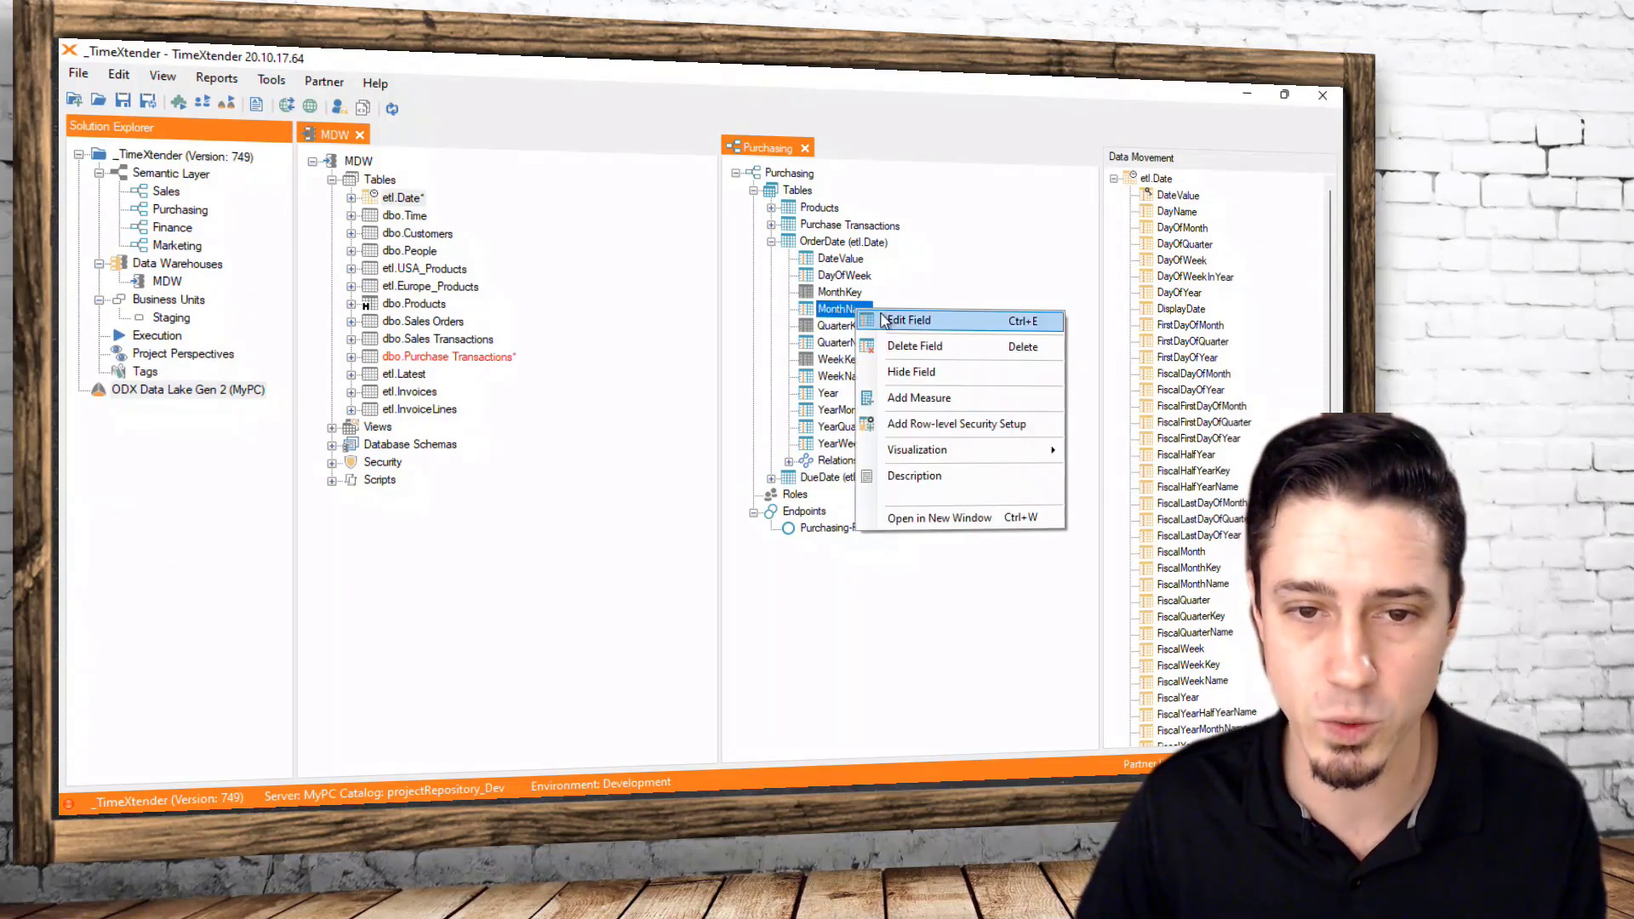
pyautogui.click(912, 322)
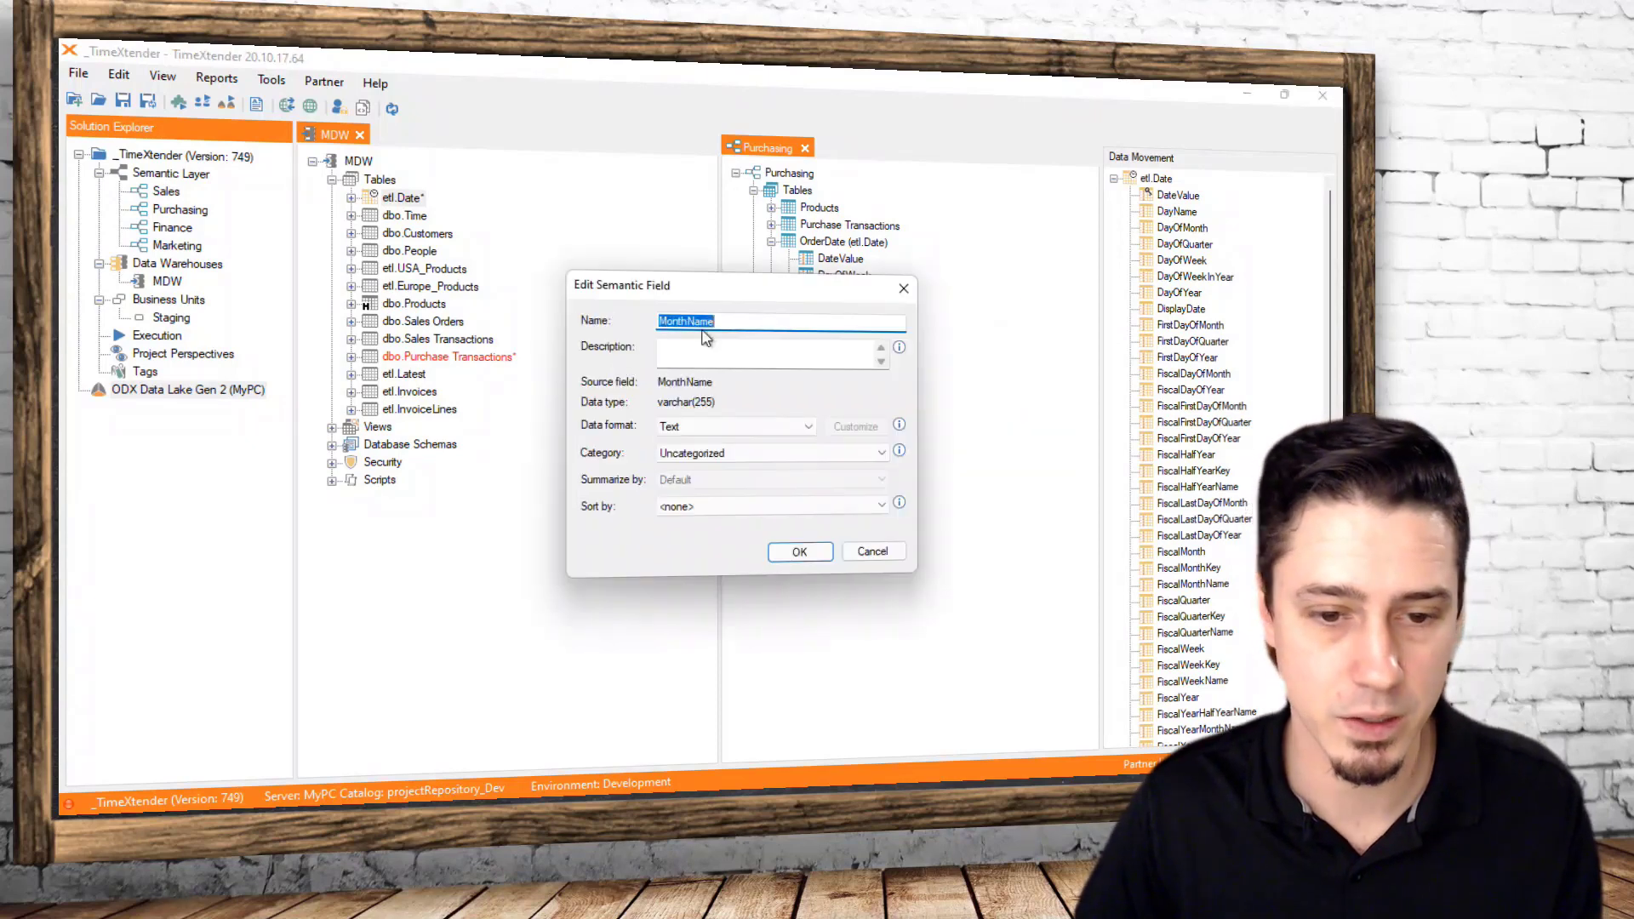
pyautogui.click(666, 506)
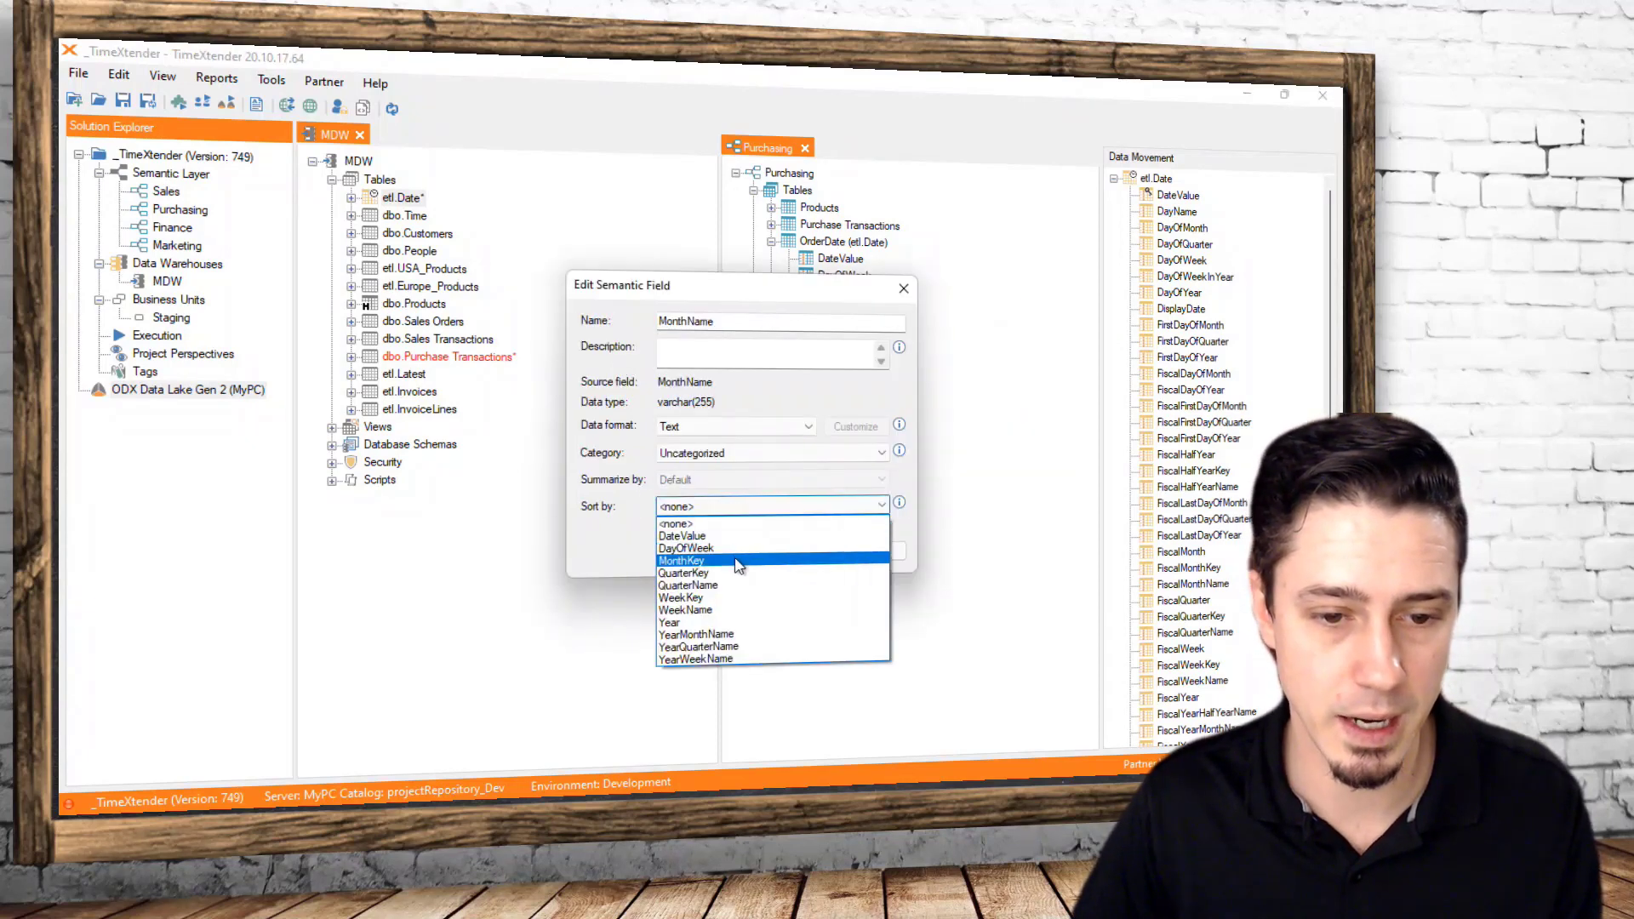
pyautogui.click(680, 563)
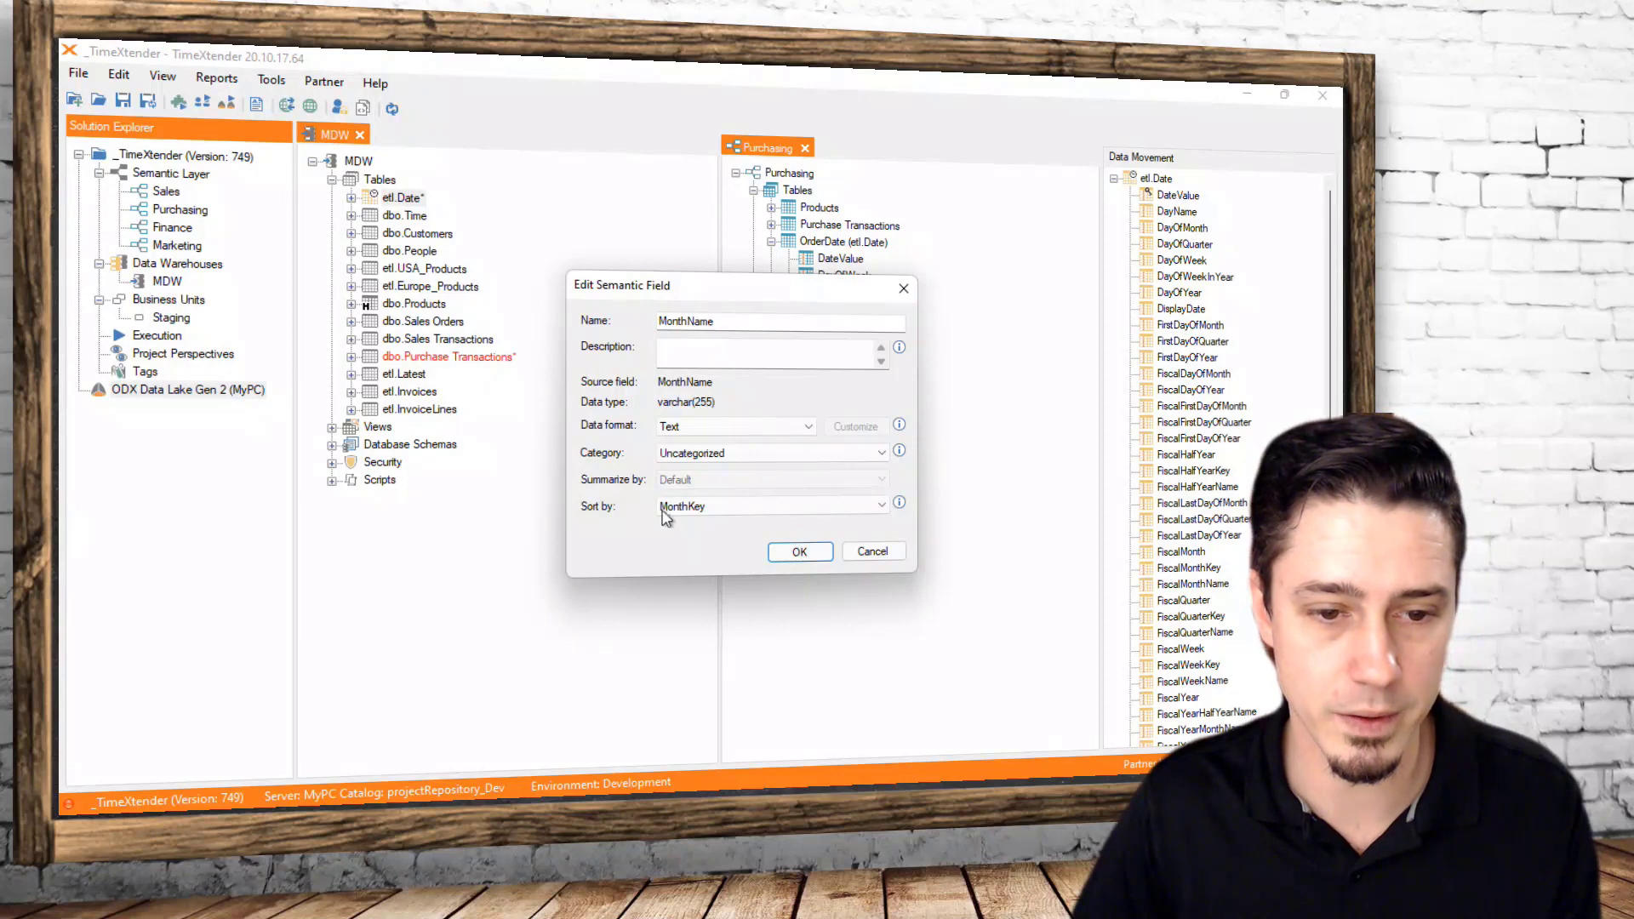
pyautogui.click(804, 551)
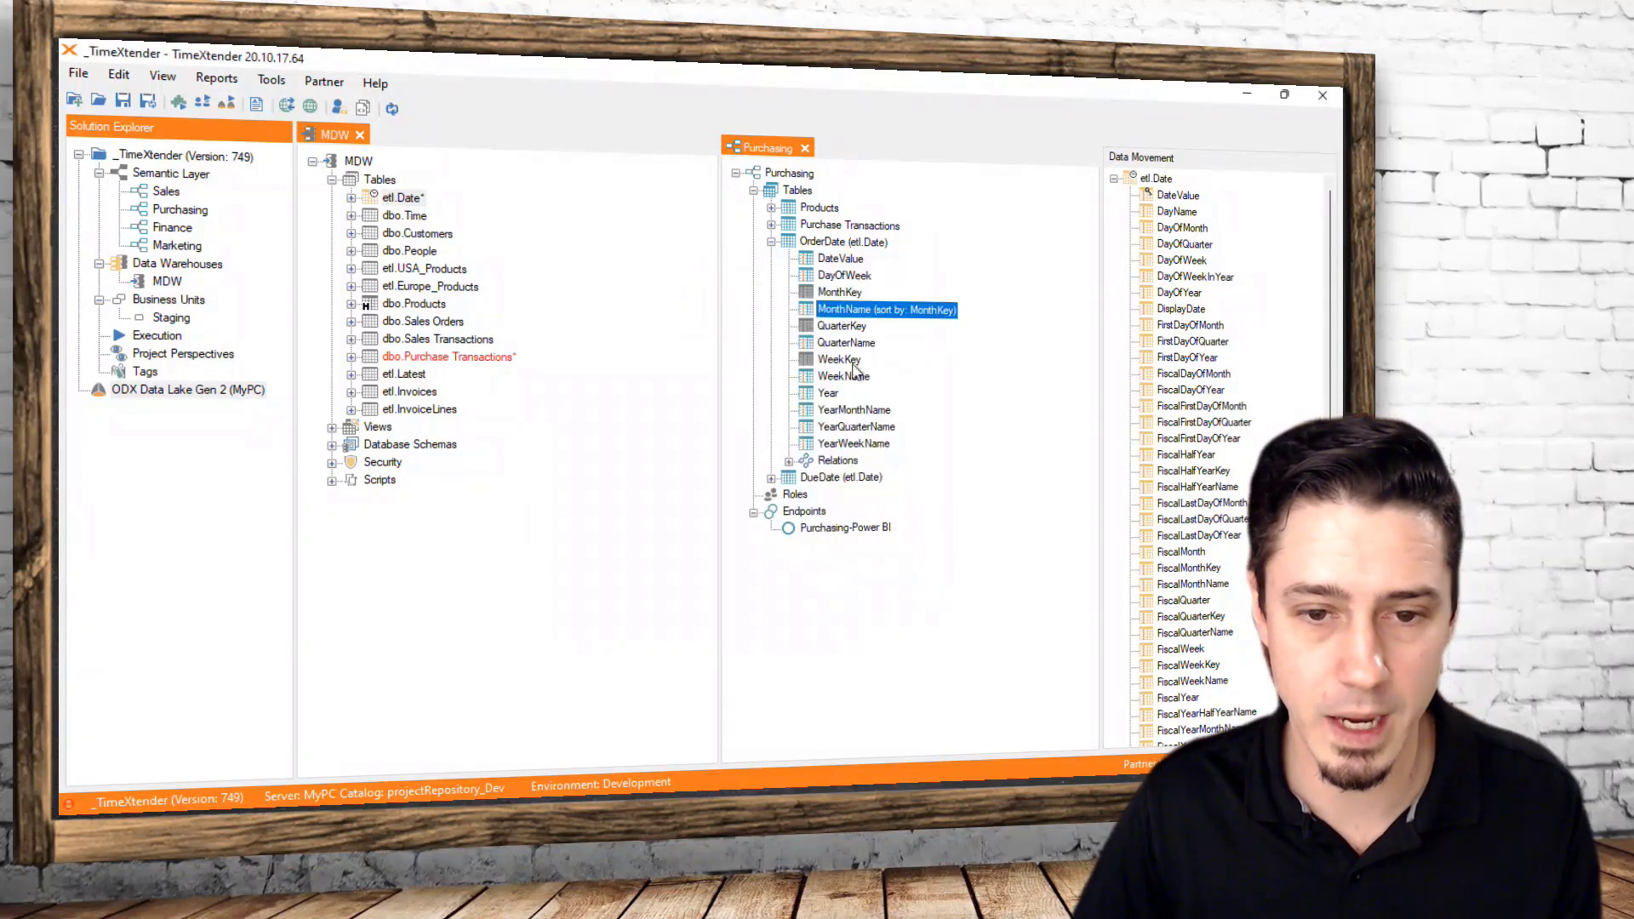
# Move OrderDate's YearMonthName field directly below MonthName and set it to sort by MonthKey
pyautogui.moveTo(851, 409); pyautogui.dragTo(834, 289)
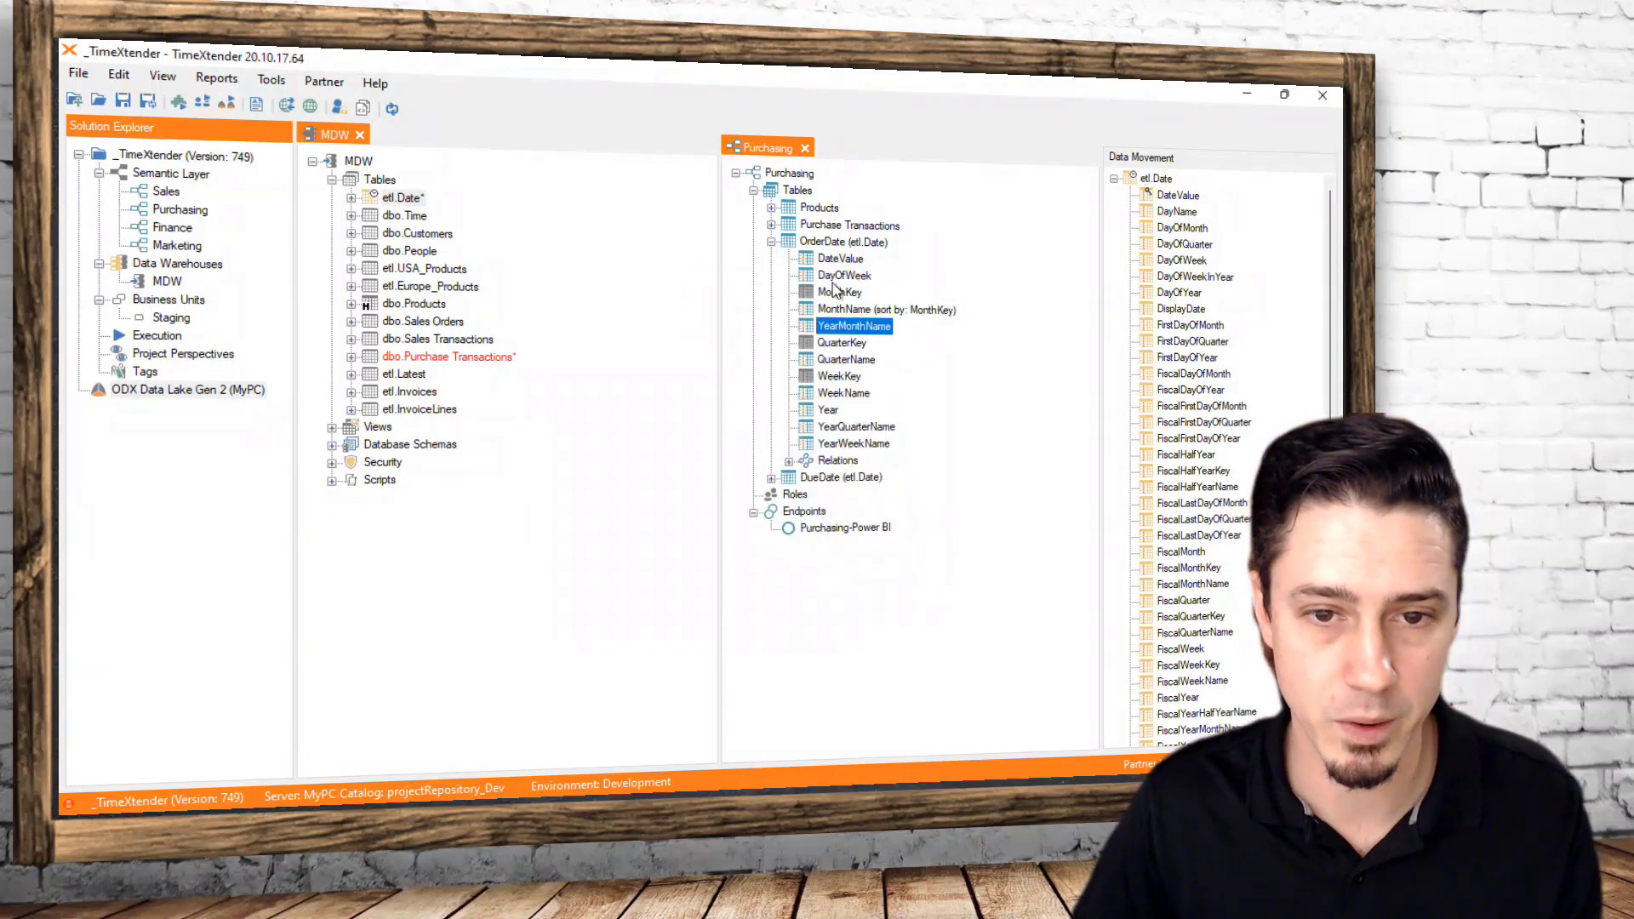
pyautogui.rightClick(851, 326)
pyautogui.click(941, 338)
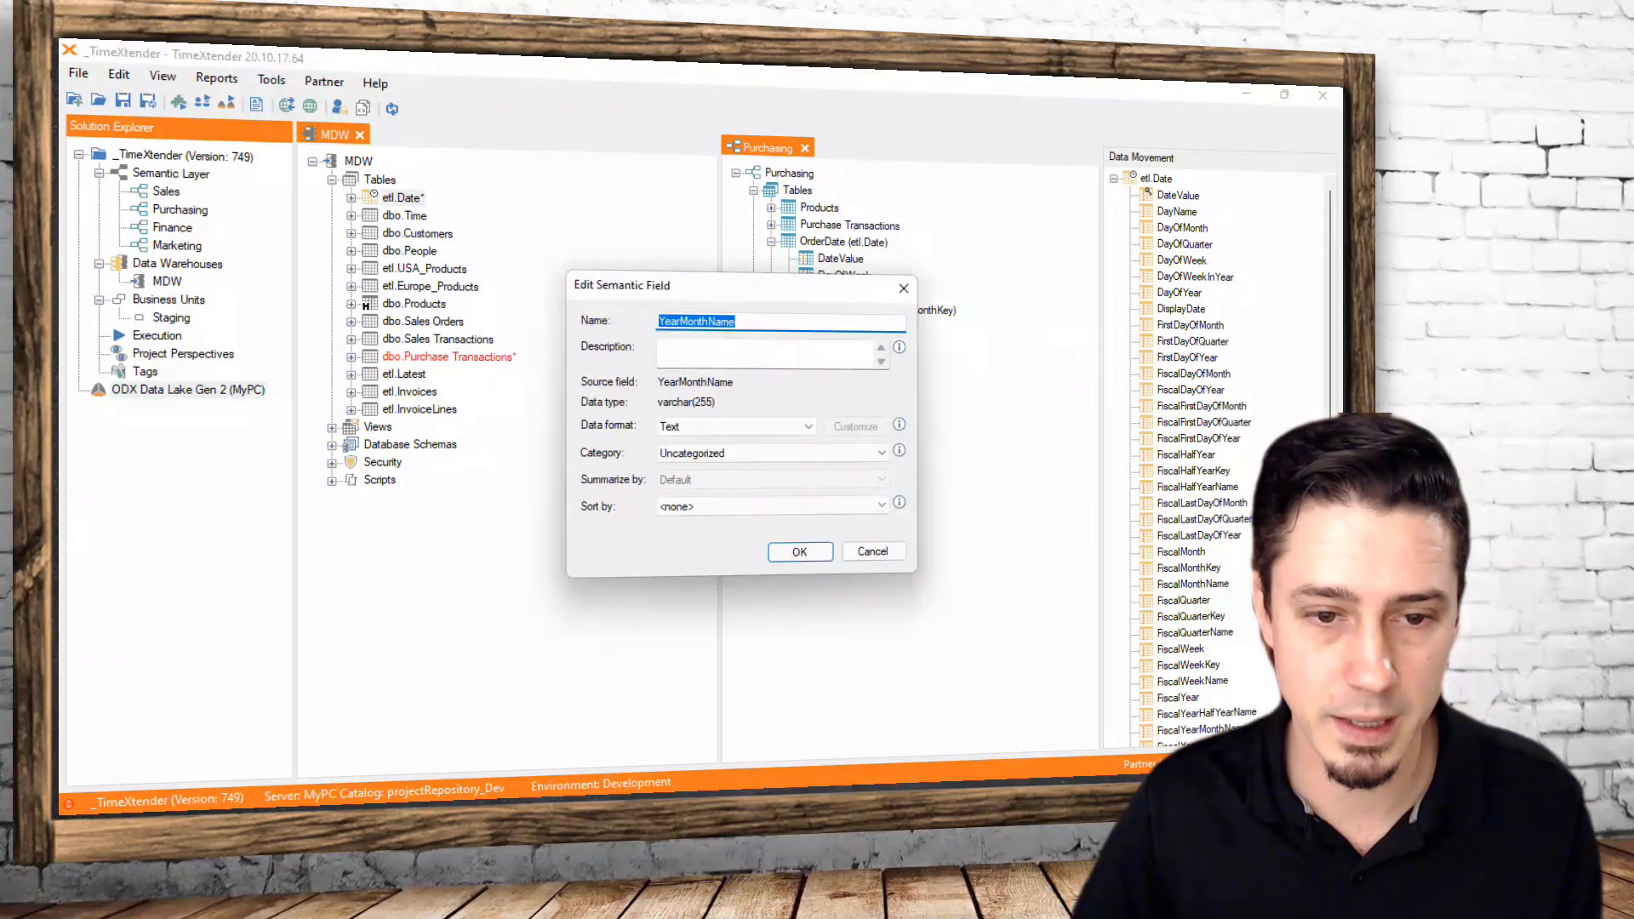
pyautogui.click(749, 506)
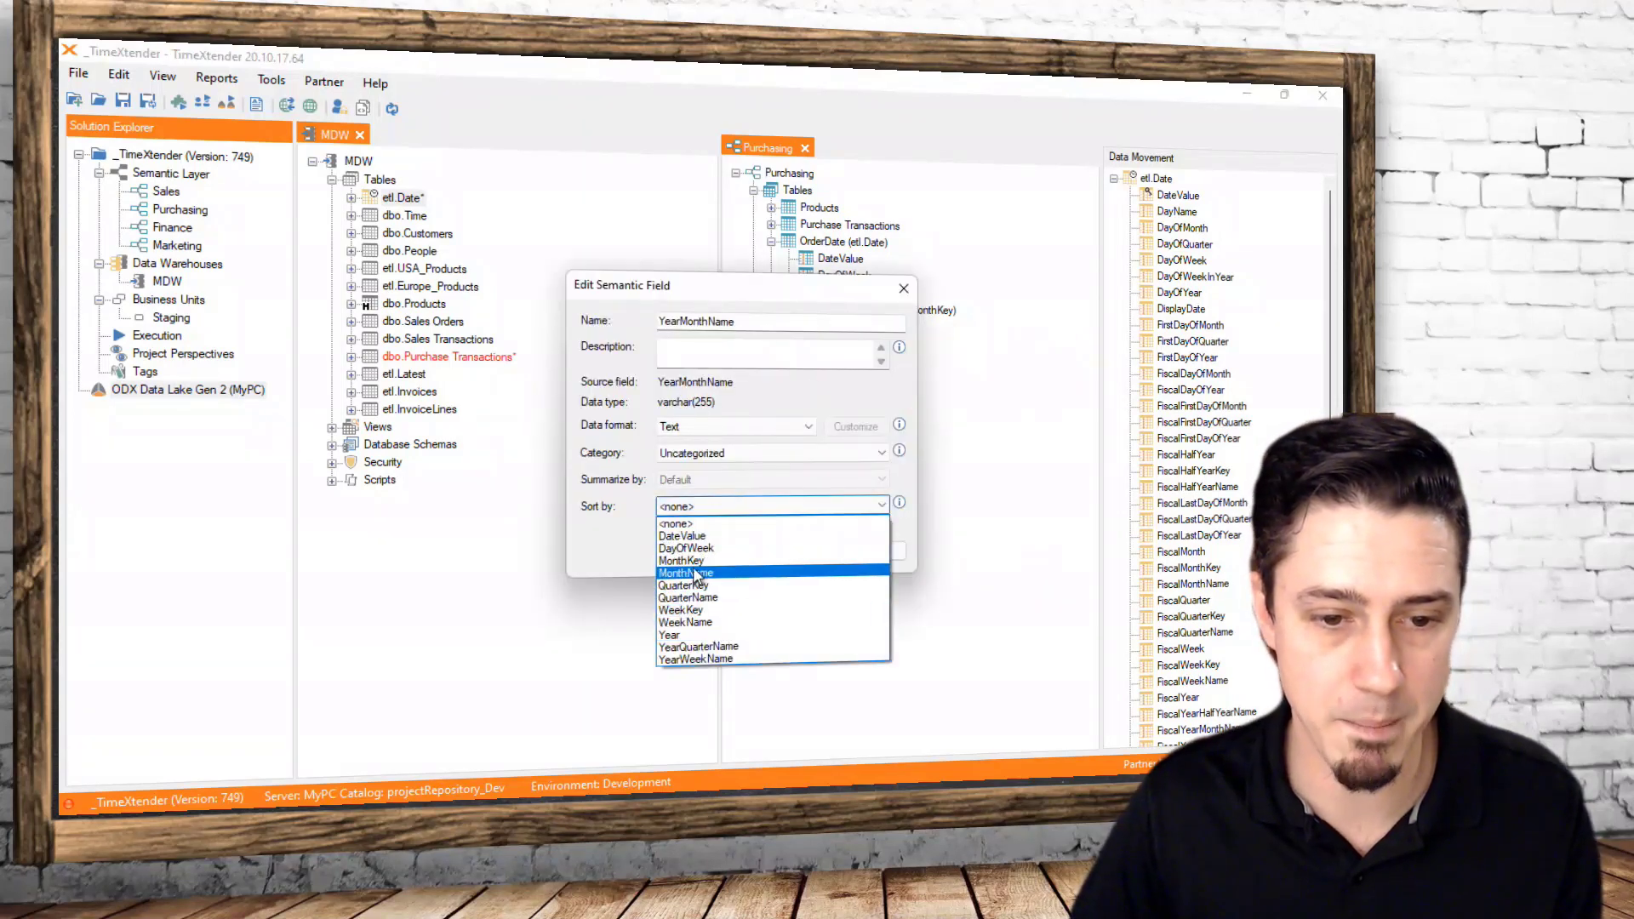
pyautogui.click(700, 561)
pyautogui.click(799, 553)
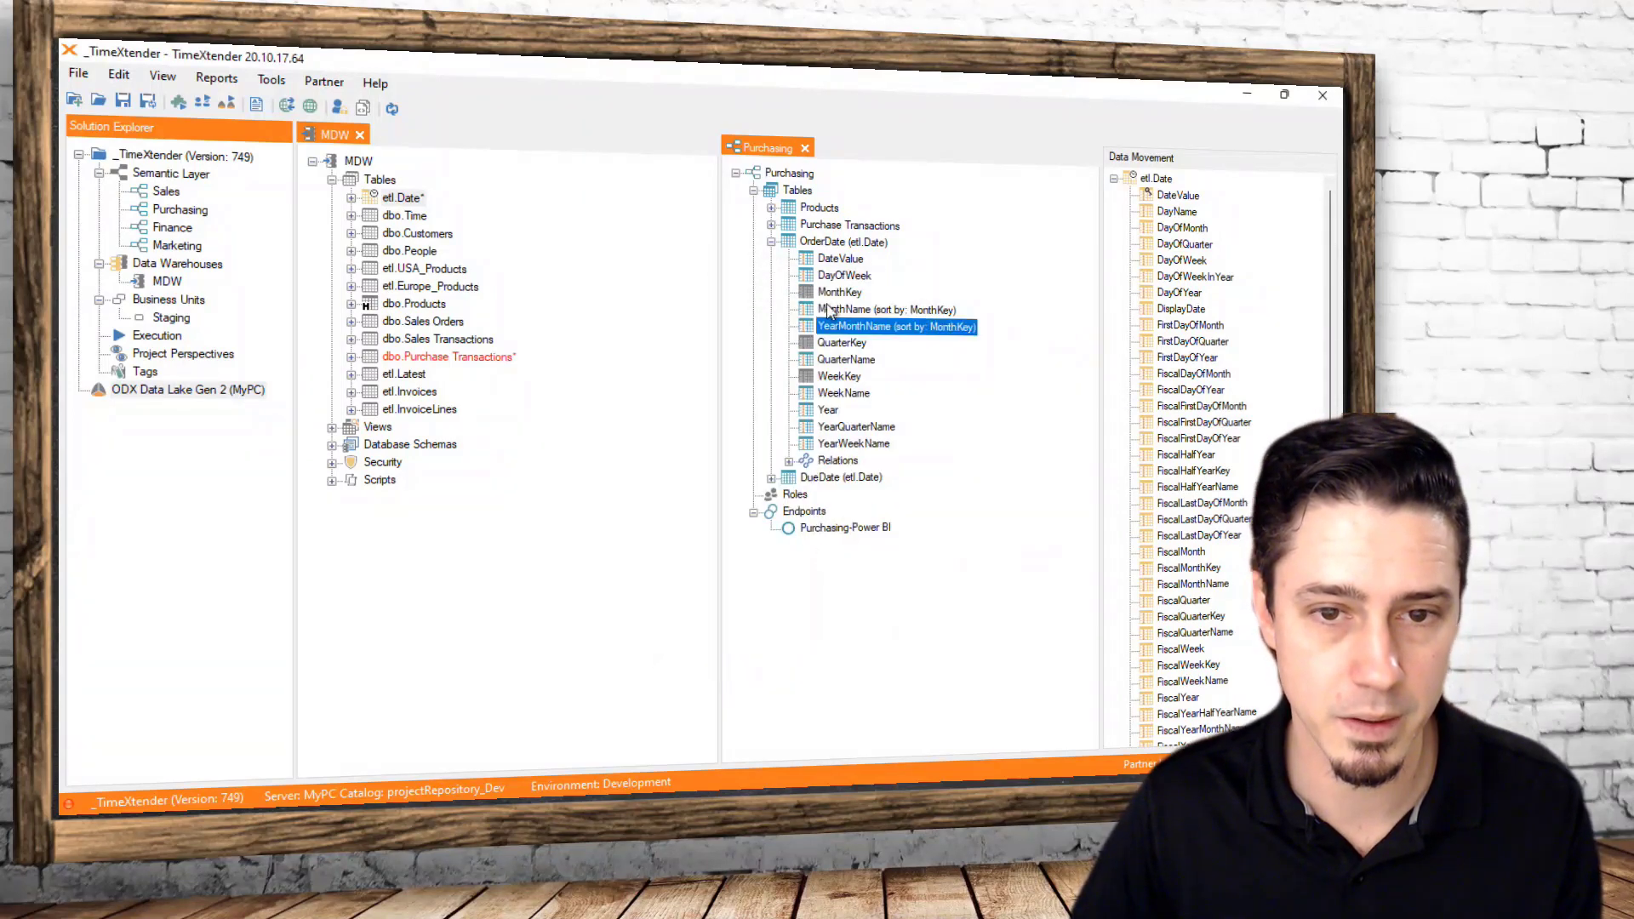
# Set the QuarterName field of the OrderDate semantic table to sort by QuarterKey
pyautogui.rightClick(838, 361)
pyautogui.click(871, 380)
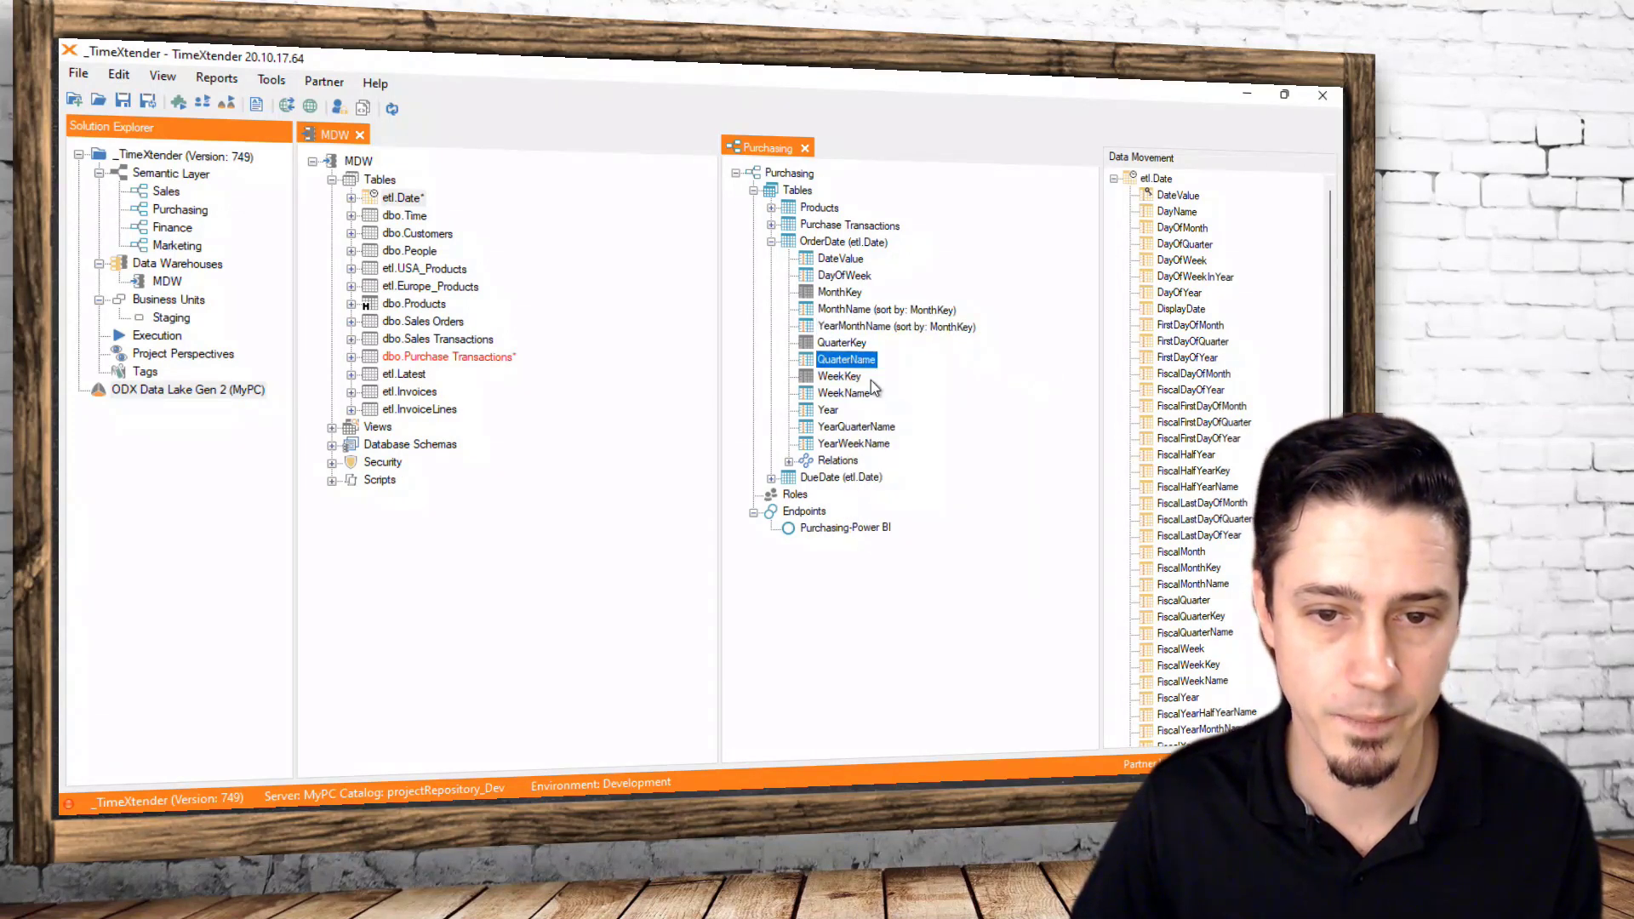
pyautogui.click(701, 506)
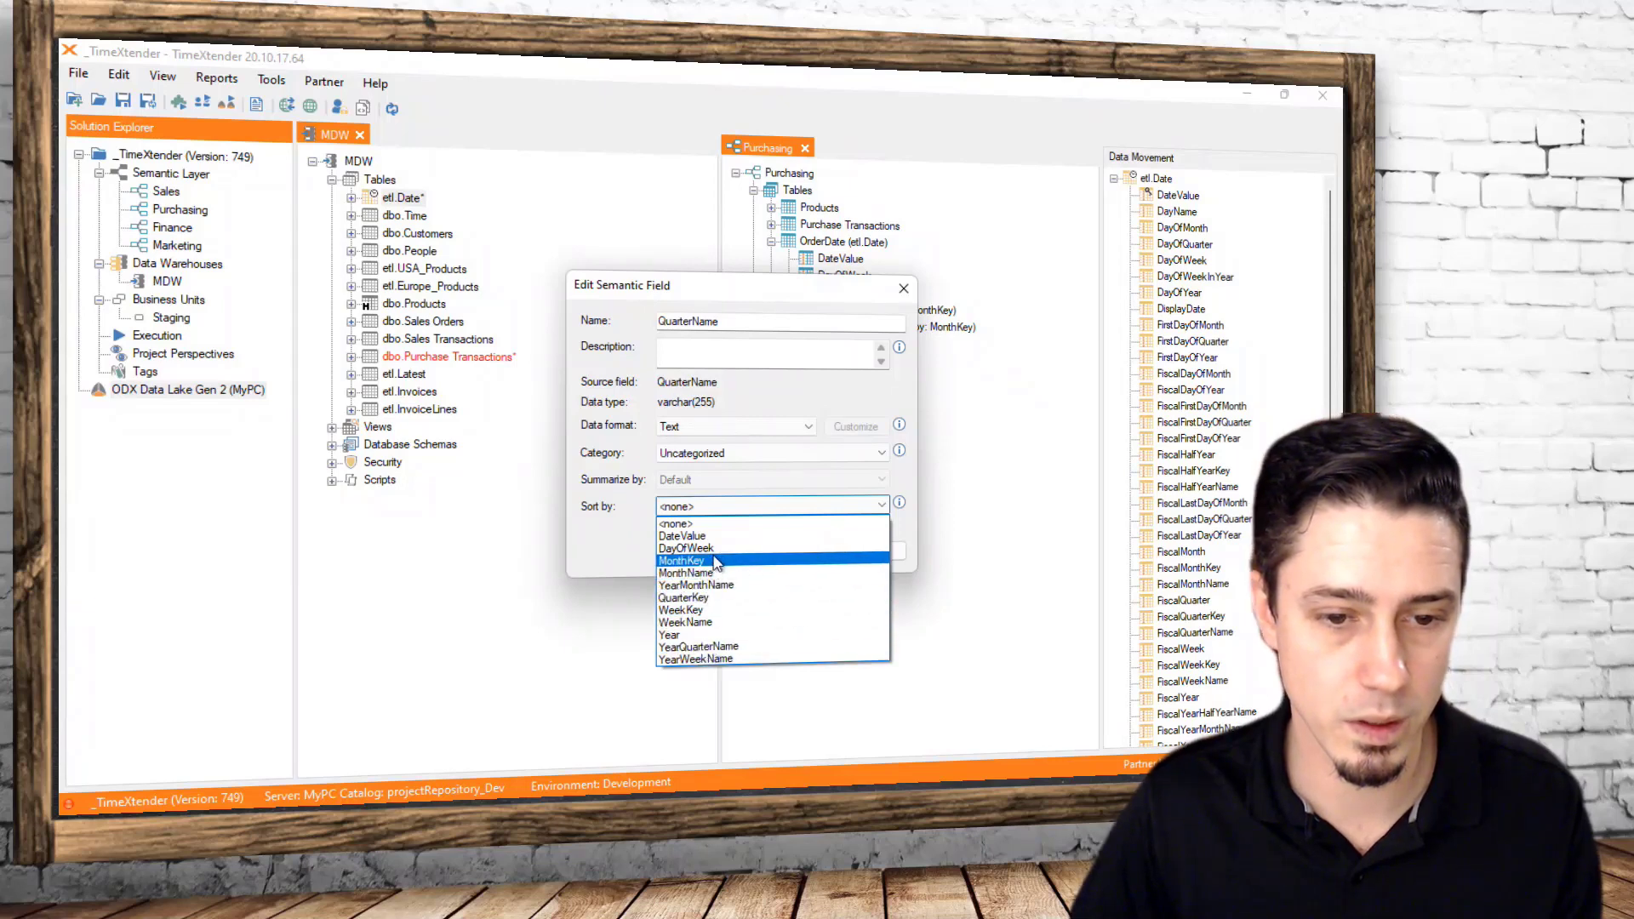
pyautogui.click(719, 598)
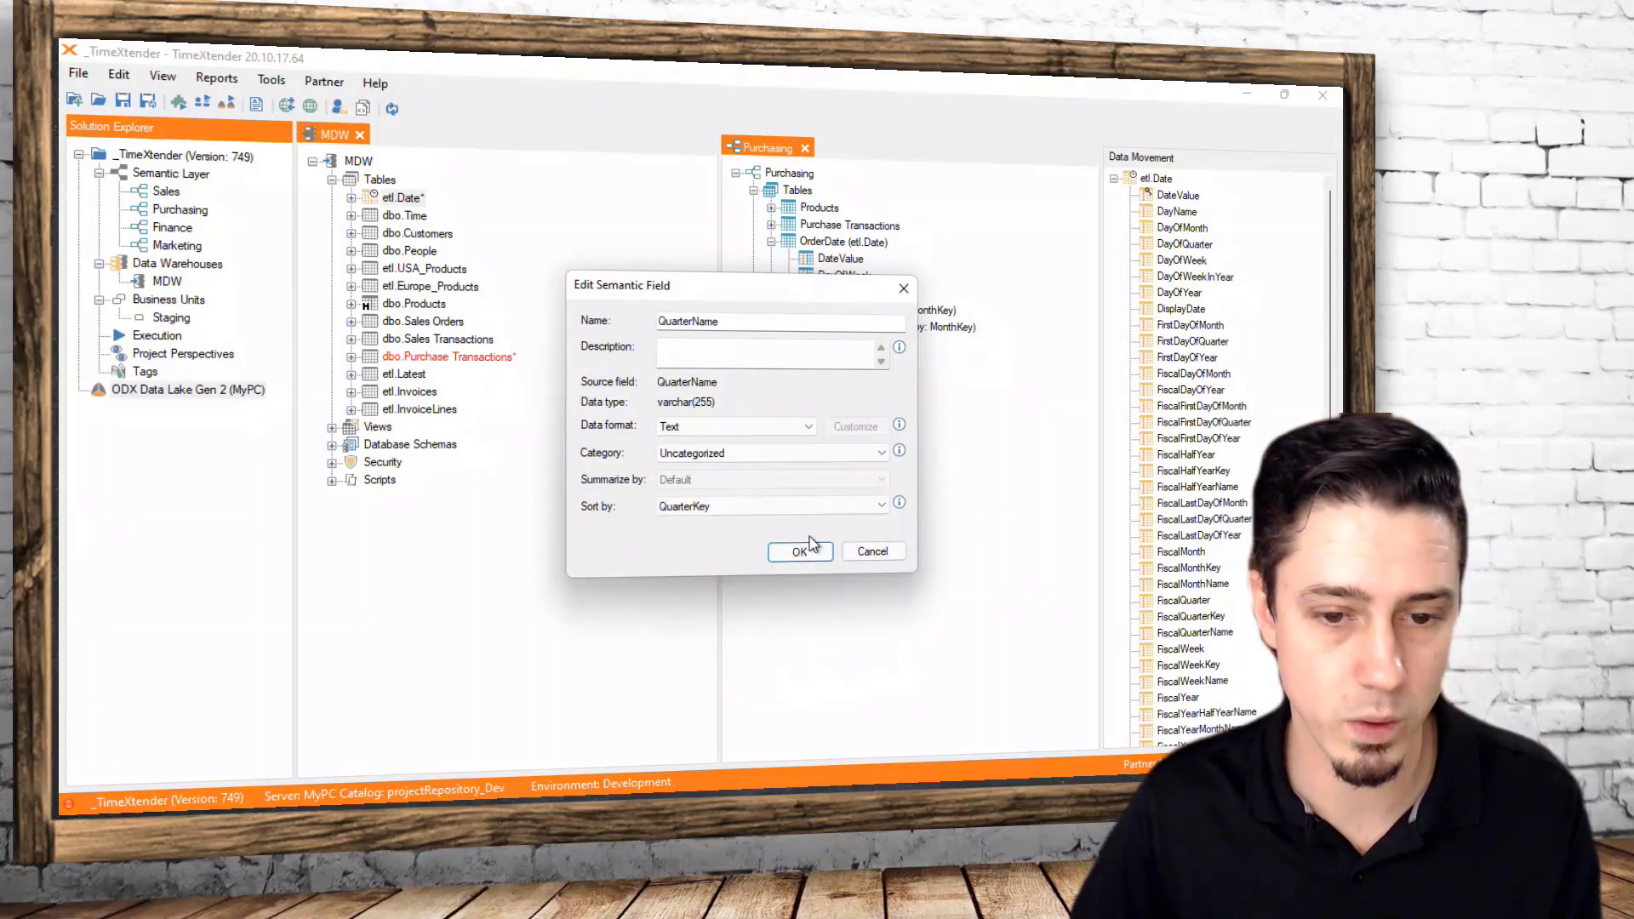
pyautogui.click(814, 549)
# Move OrderDate's YearQuarterName field directly below QuarterName and set it to sort by QuarterKey
pyautogui.moveTo(843, 431); pyautogui.dragTo(851, 375)
pyautogui.rightClick(859, 375)
pyautogui.click(916, 381)
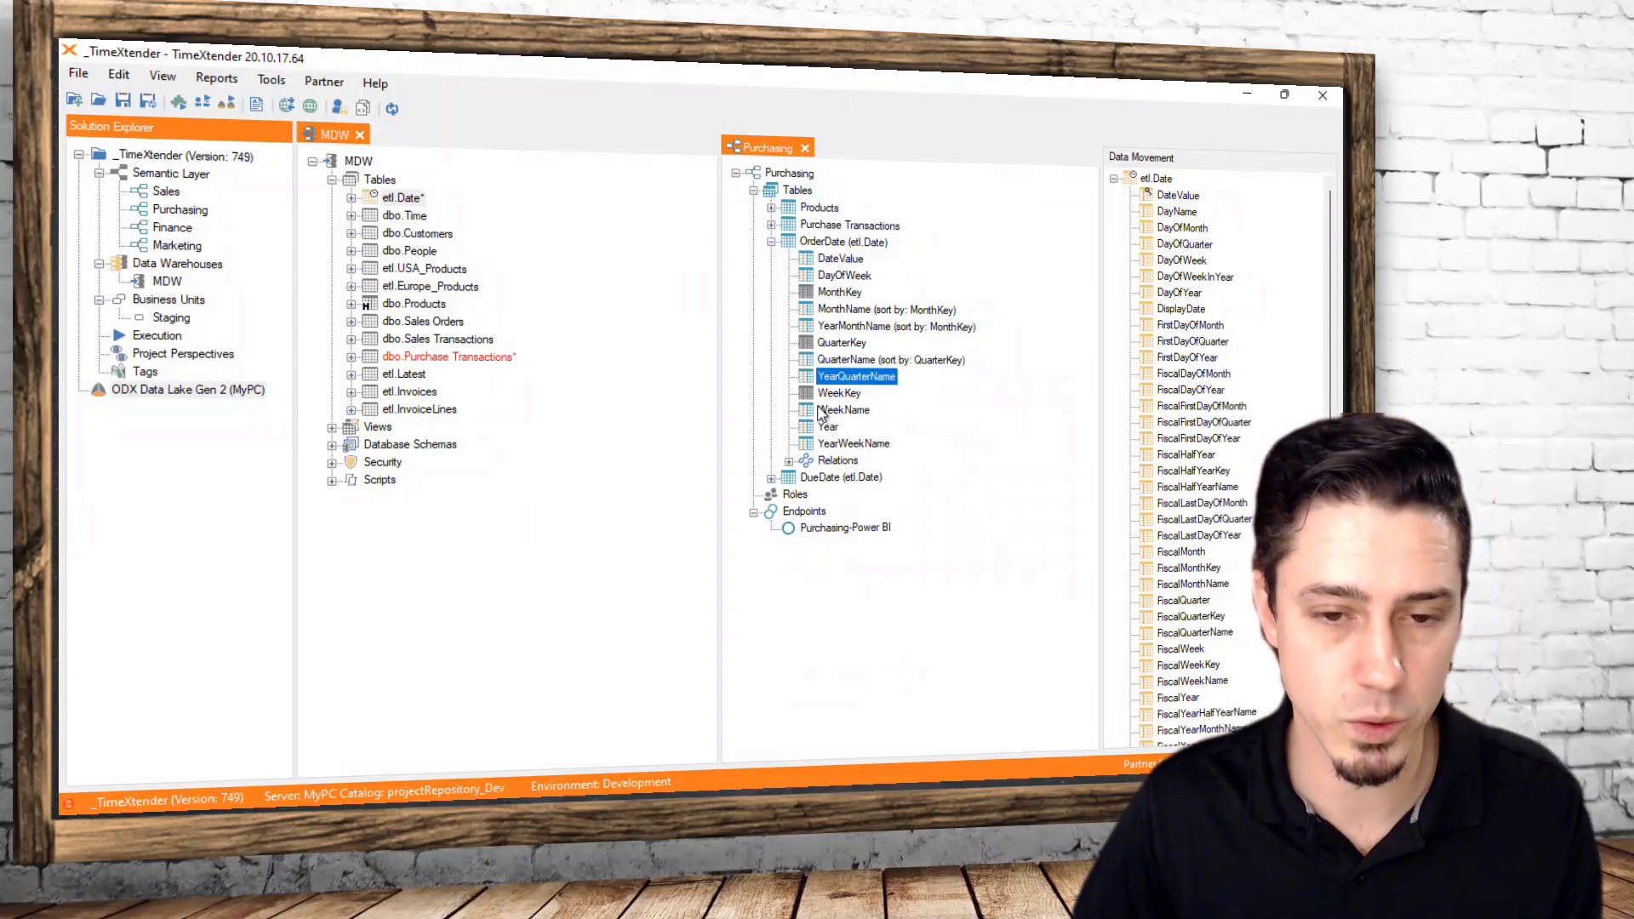
pyautogui.click(712, 507)
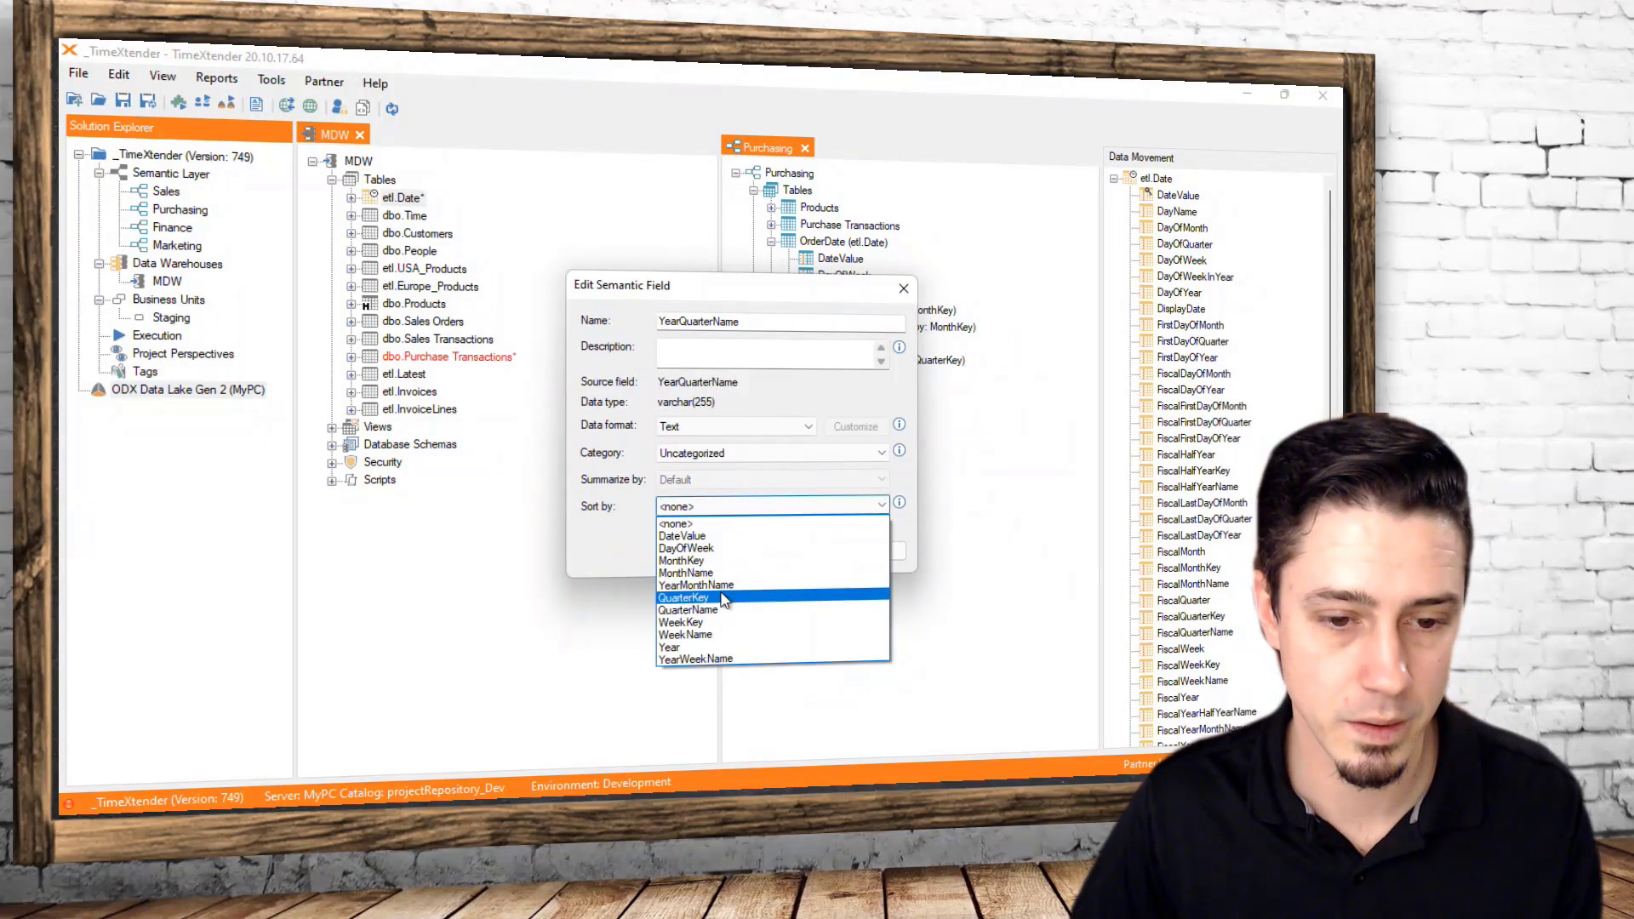
pyautogui.click(727, 610)
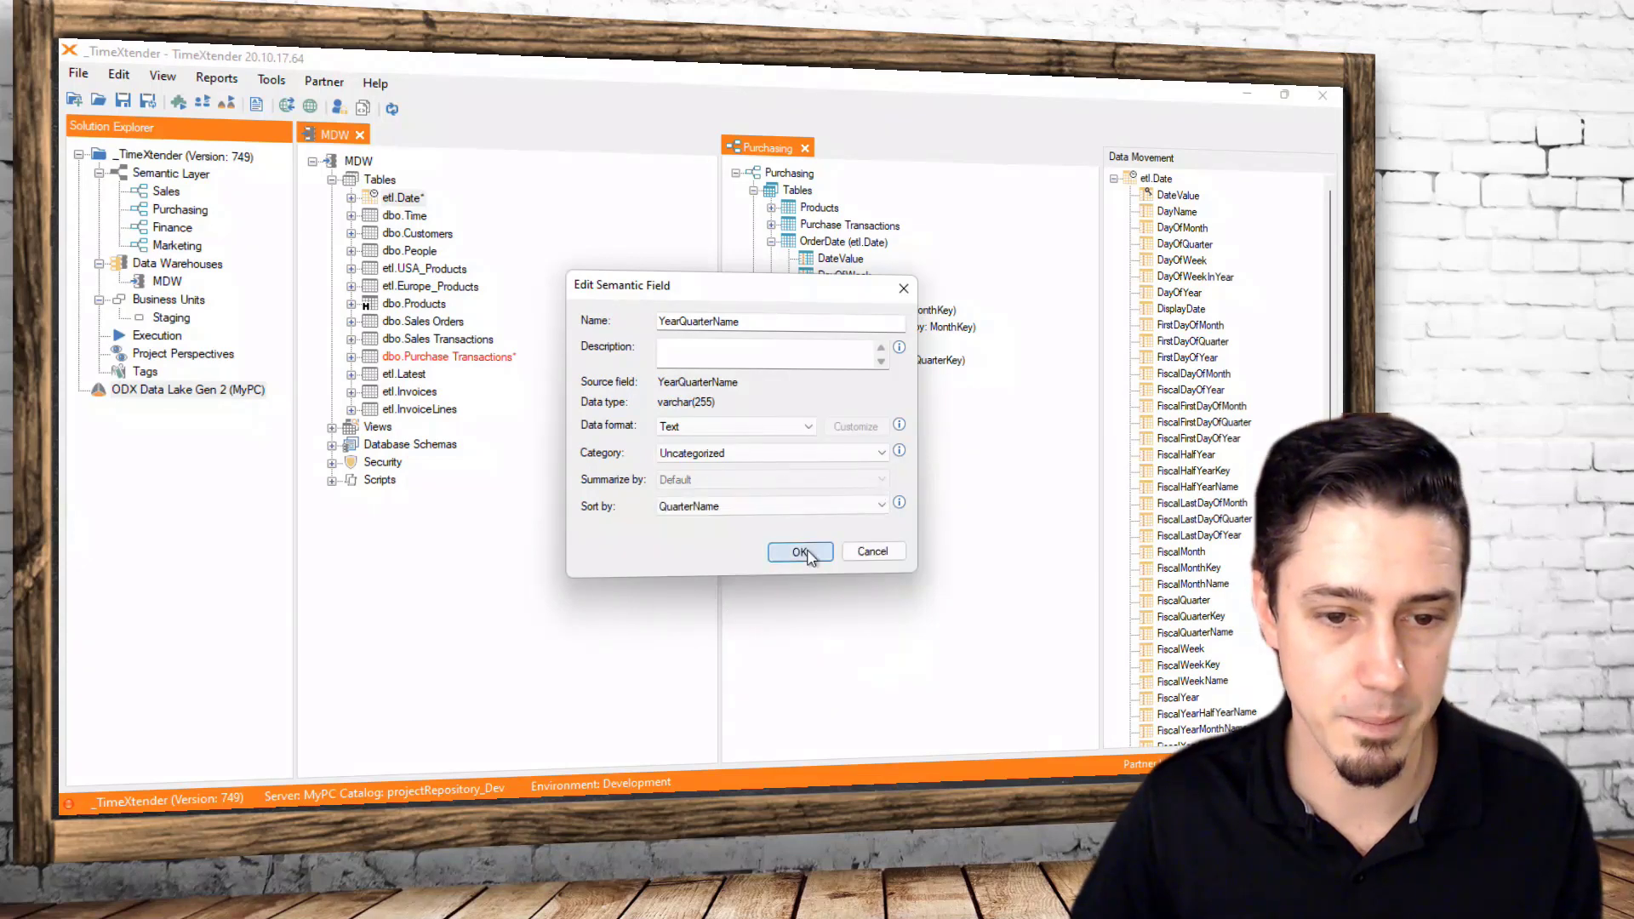
pyautogui.click(740, 504)
pyautogui.click(749, 597)
pyautogui.click(784, 553)
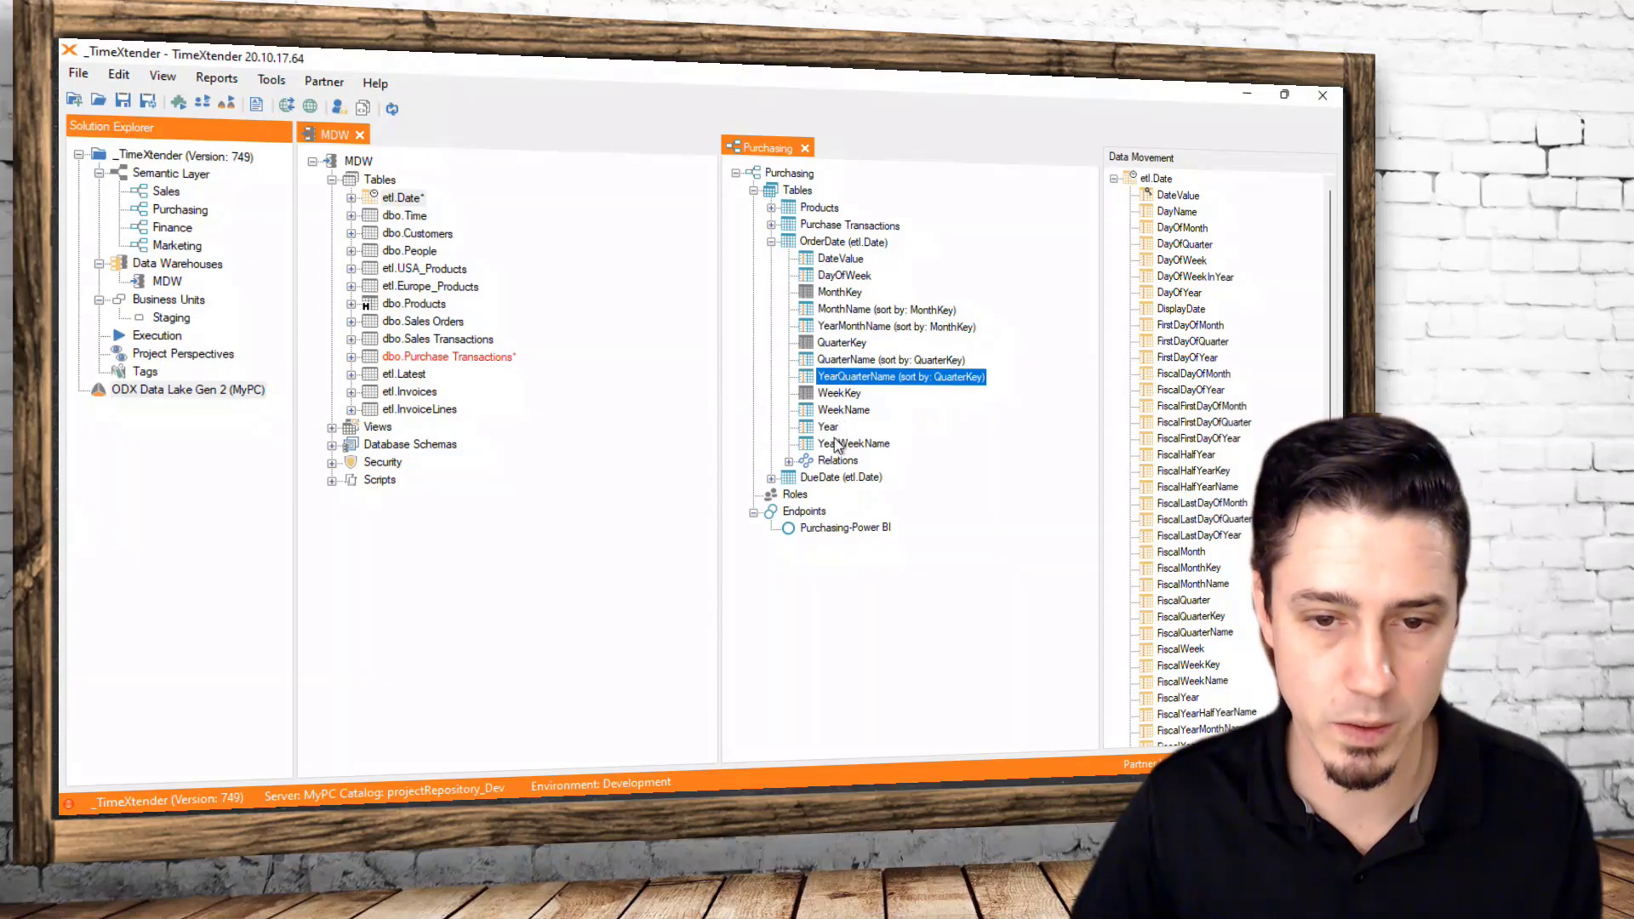
# Move OrderDate's YearWeekName field directly below WeekName and set WeekName to sort by WeekKey
pyautogui.moveTo(836, 444); pyautogui.dragTo(845, 416)
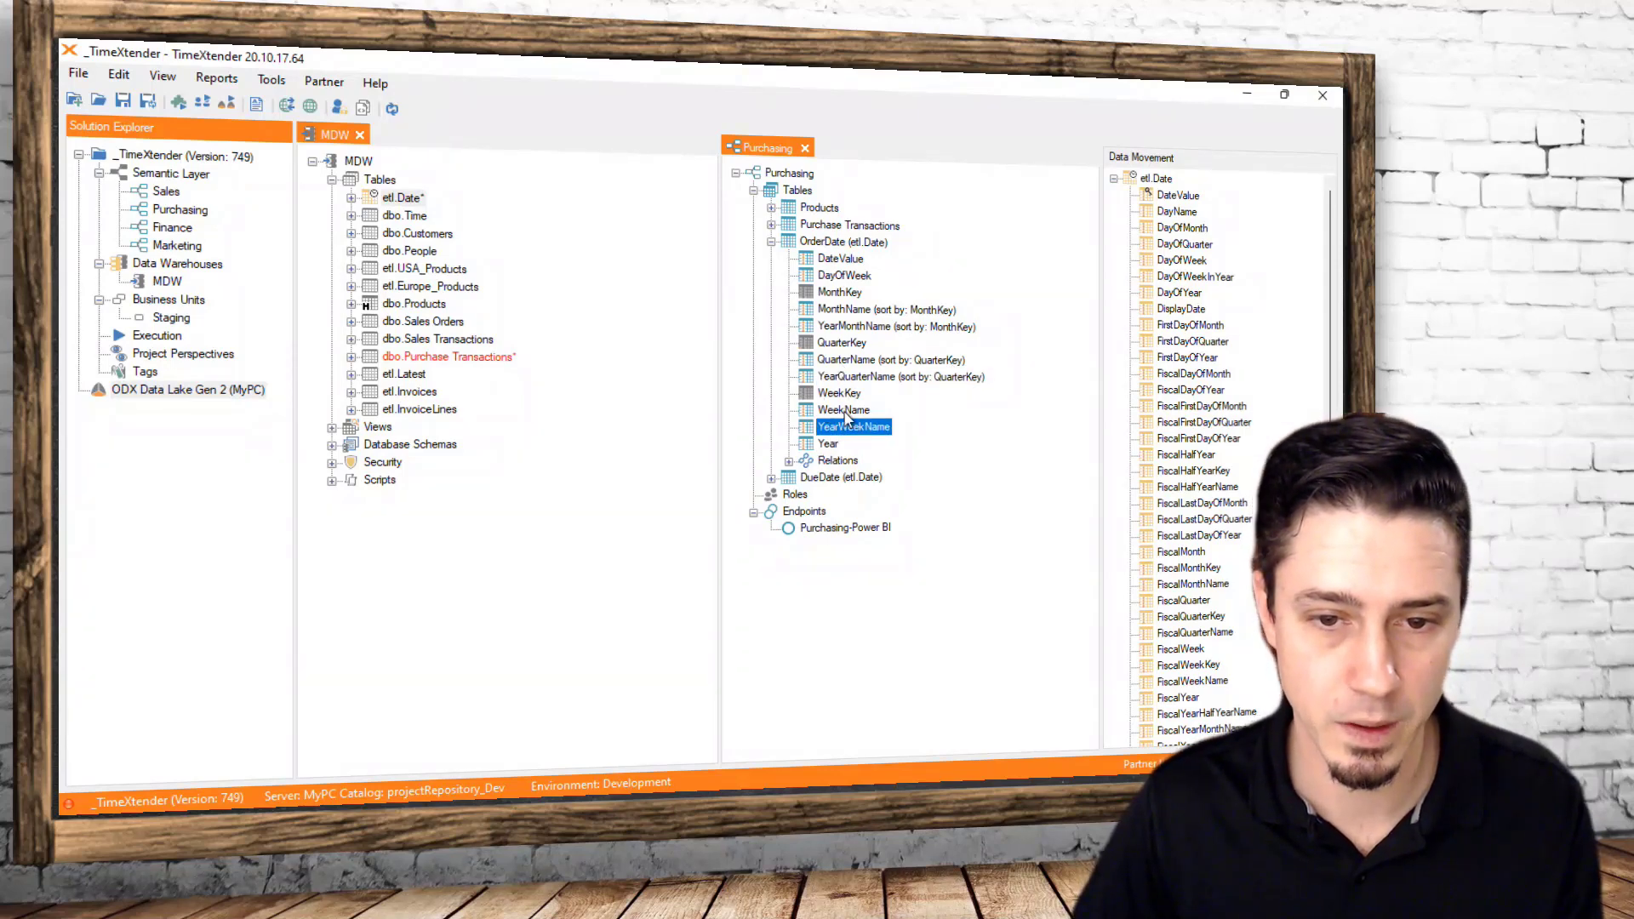
pyautogui.rightClick(845, 416)
pyautogui.click(856, 430)
pyautogui.click(693, 507)
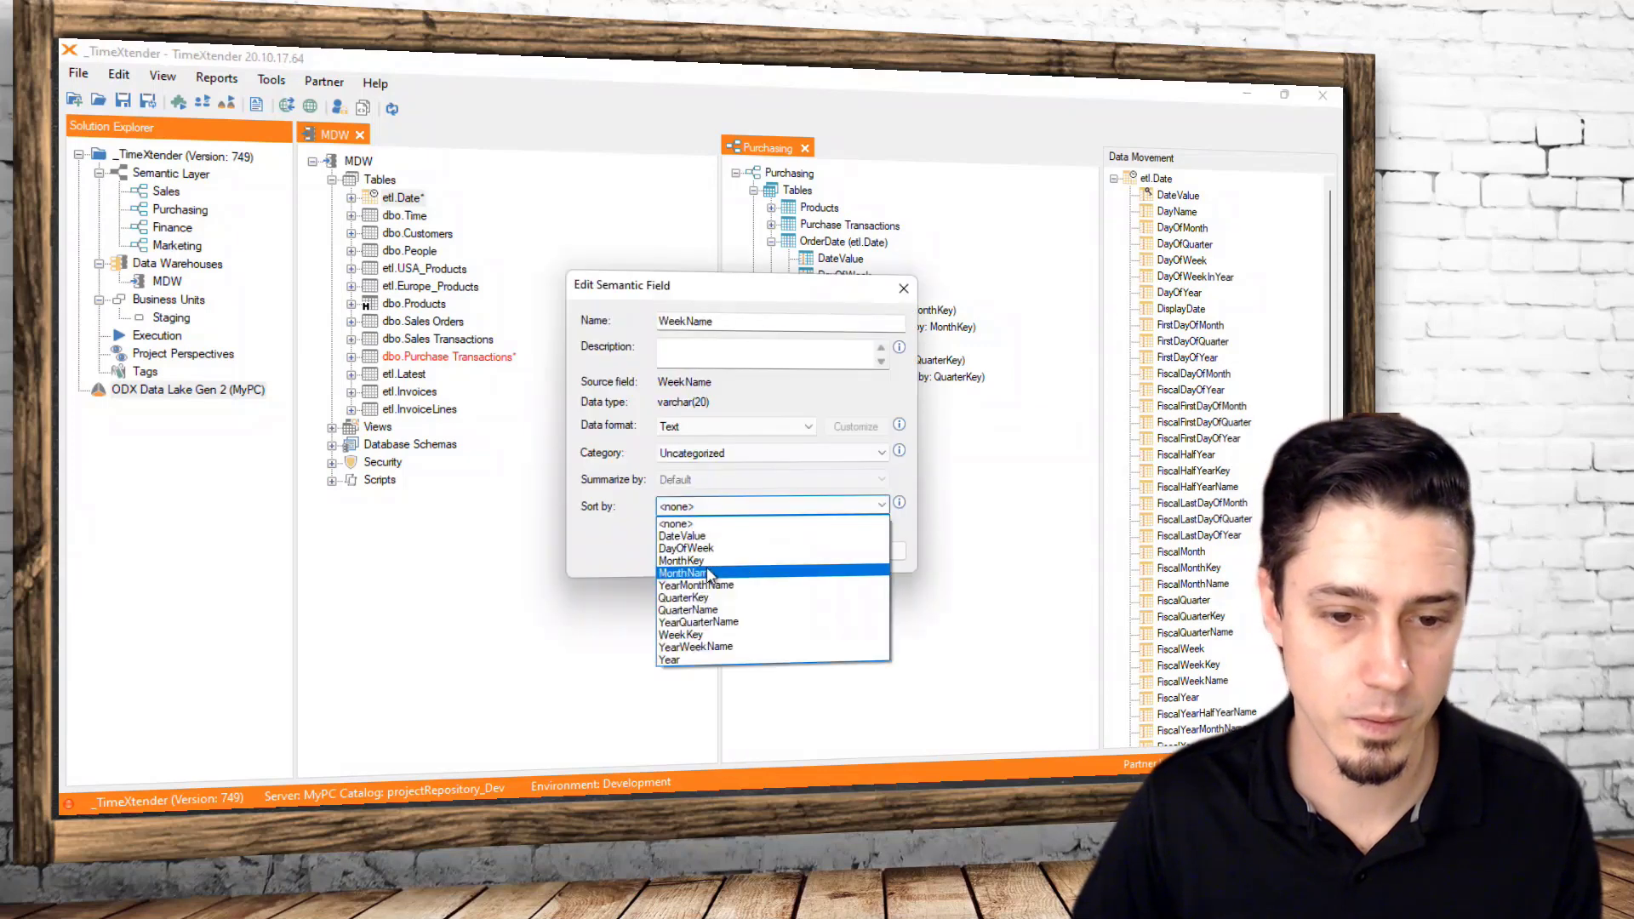
pyautogui.click(713, 635)
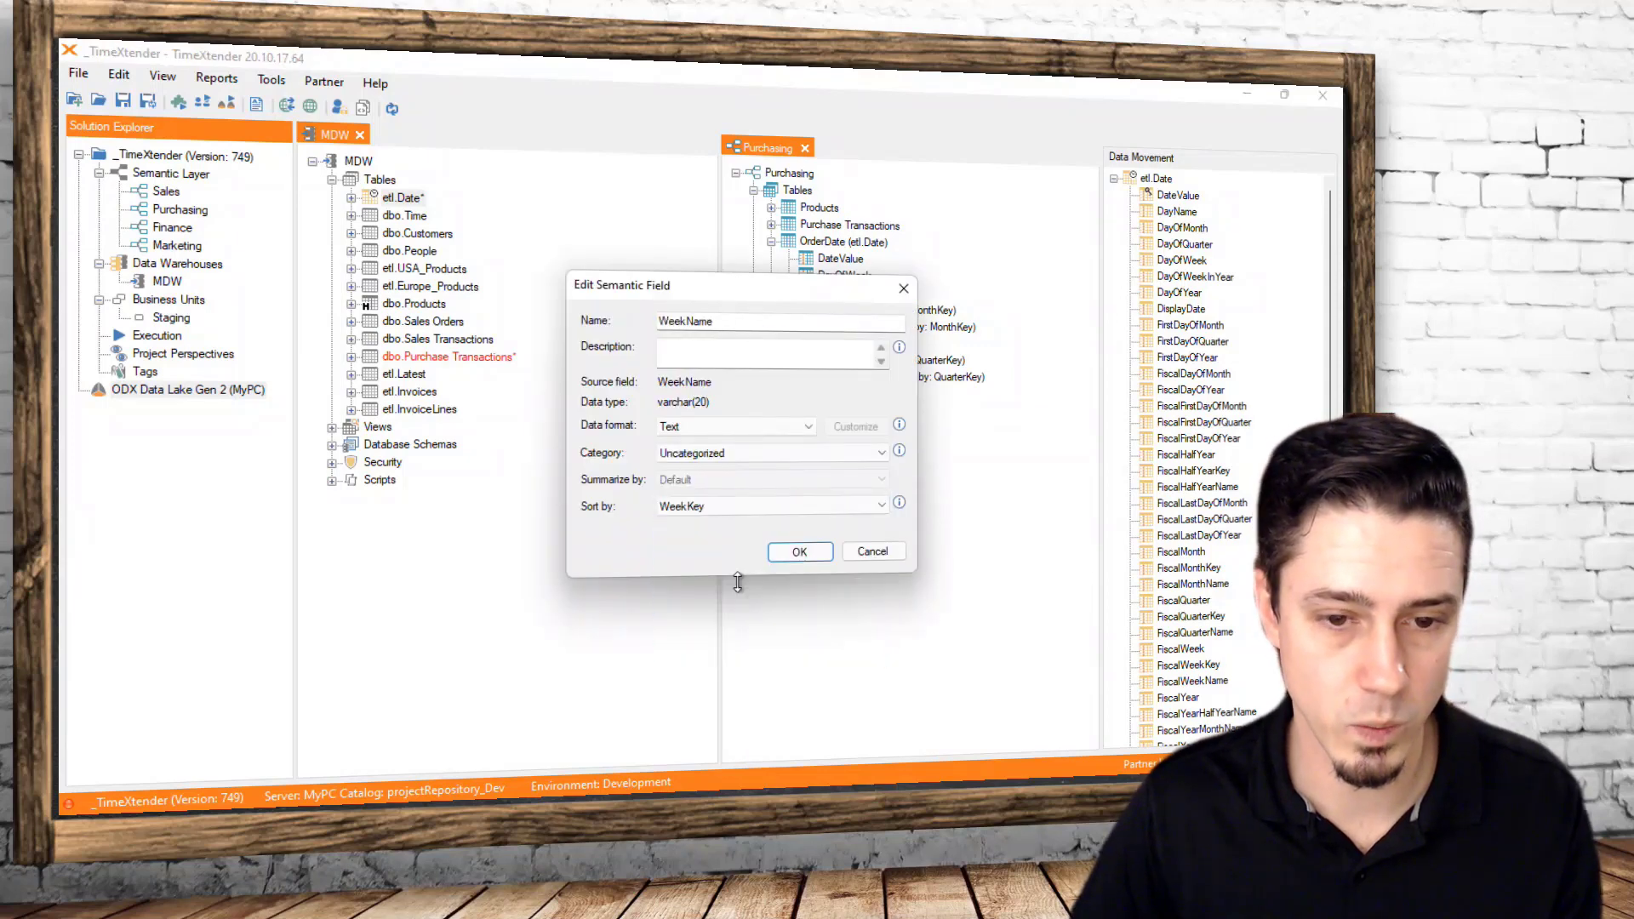
pyautogui.click(803, 553)
# Set the YearWeekName field of the OrderDate semantic table to sort by WeekKey
pyautogui.rightClick(875, 431)
pyautogui.click(937, 442)
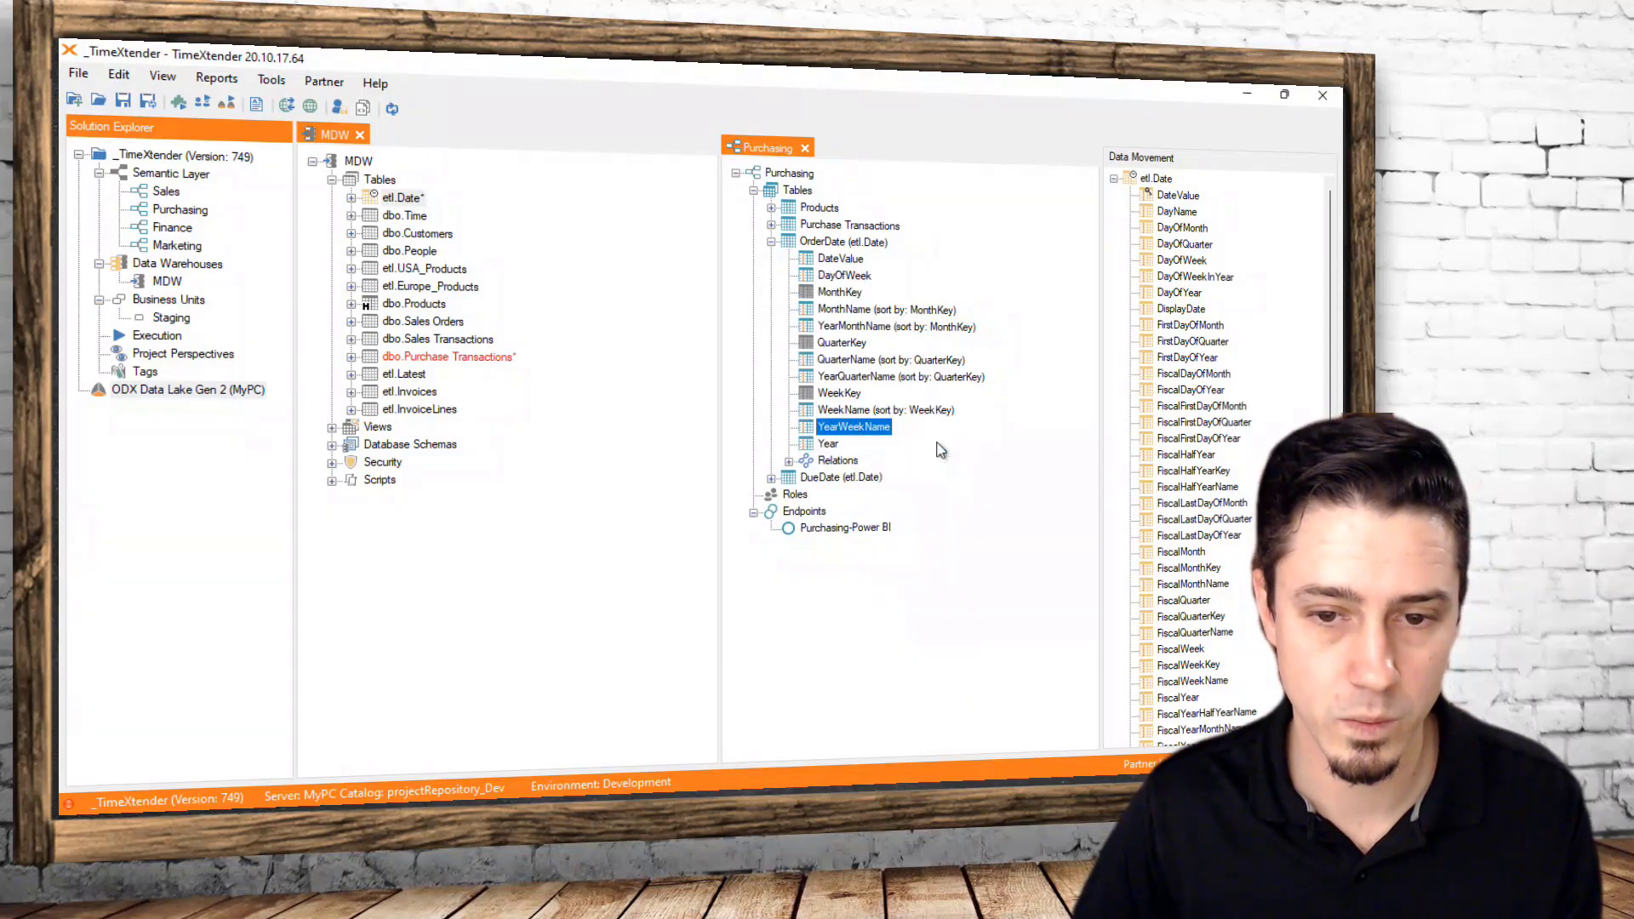
pyautogui.click(706, 506)
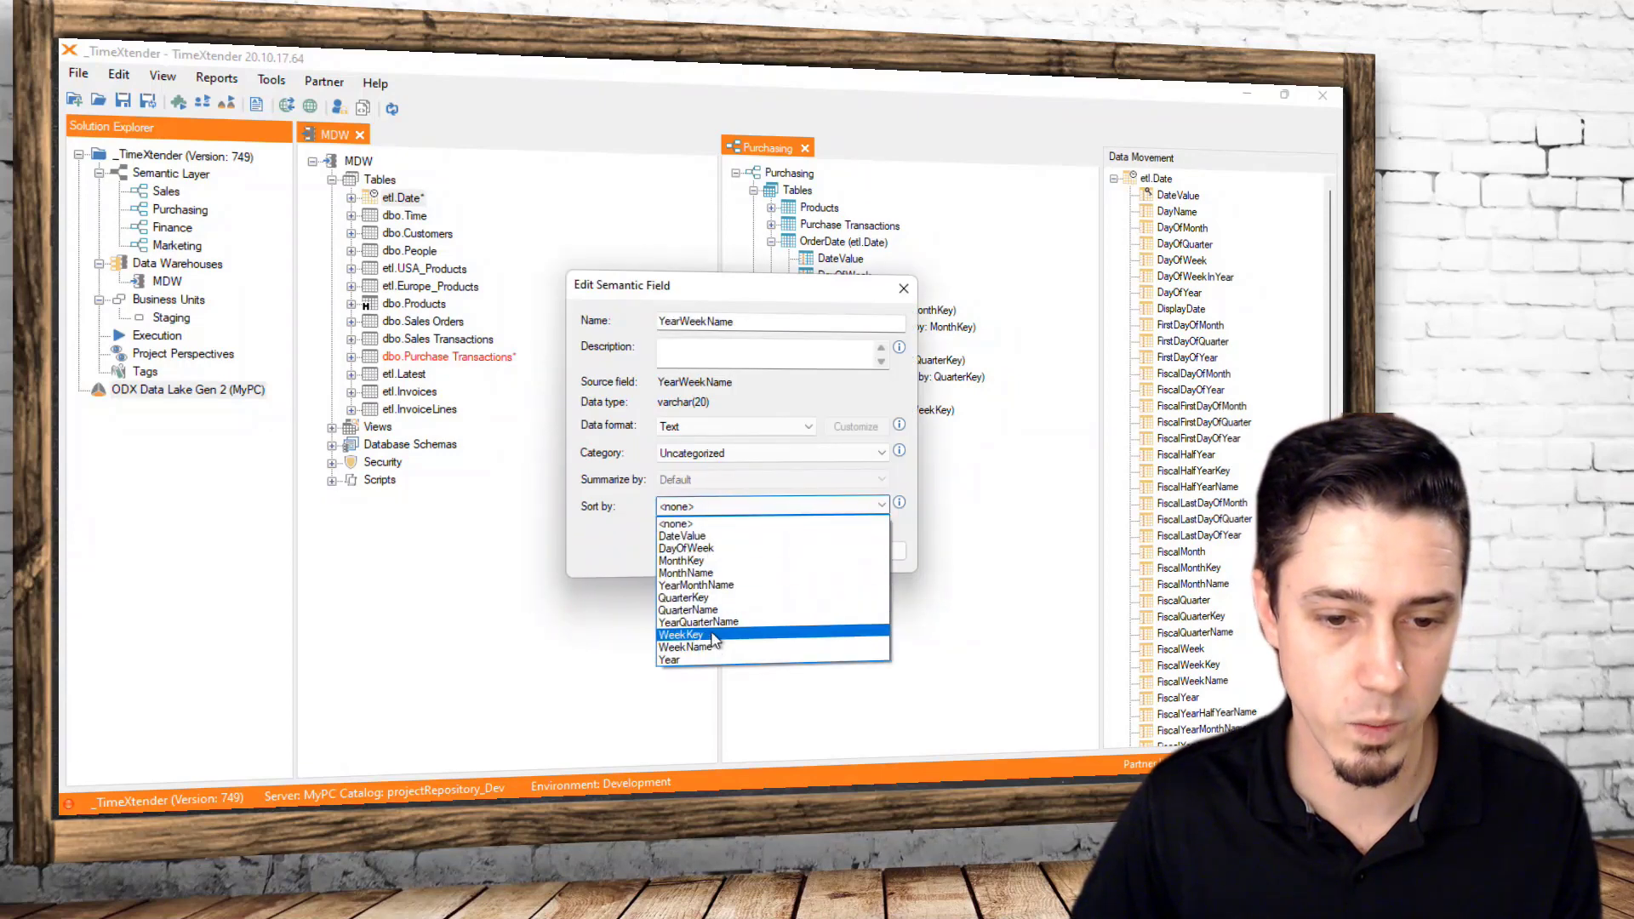
pyautogui.click(714, 636)
pyautogui.click(802, 553)
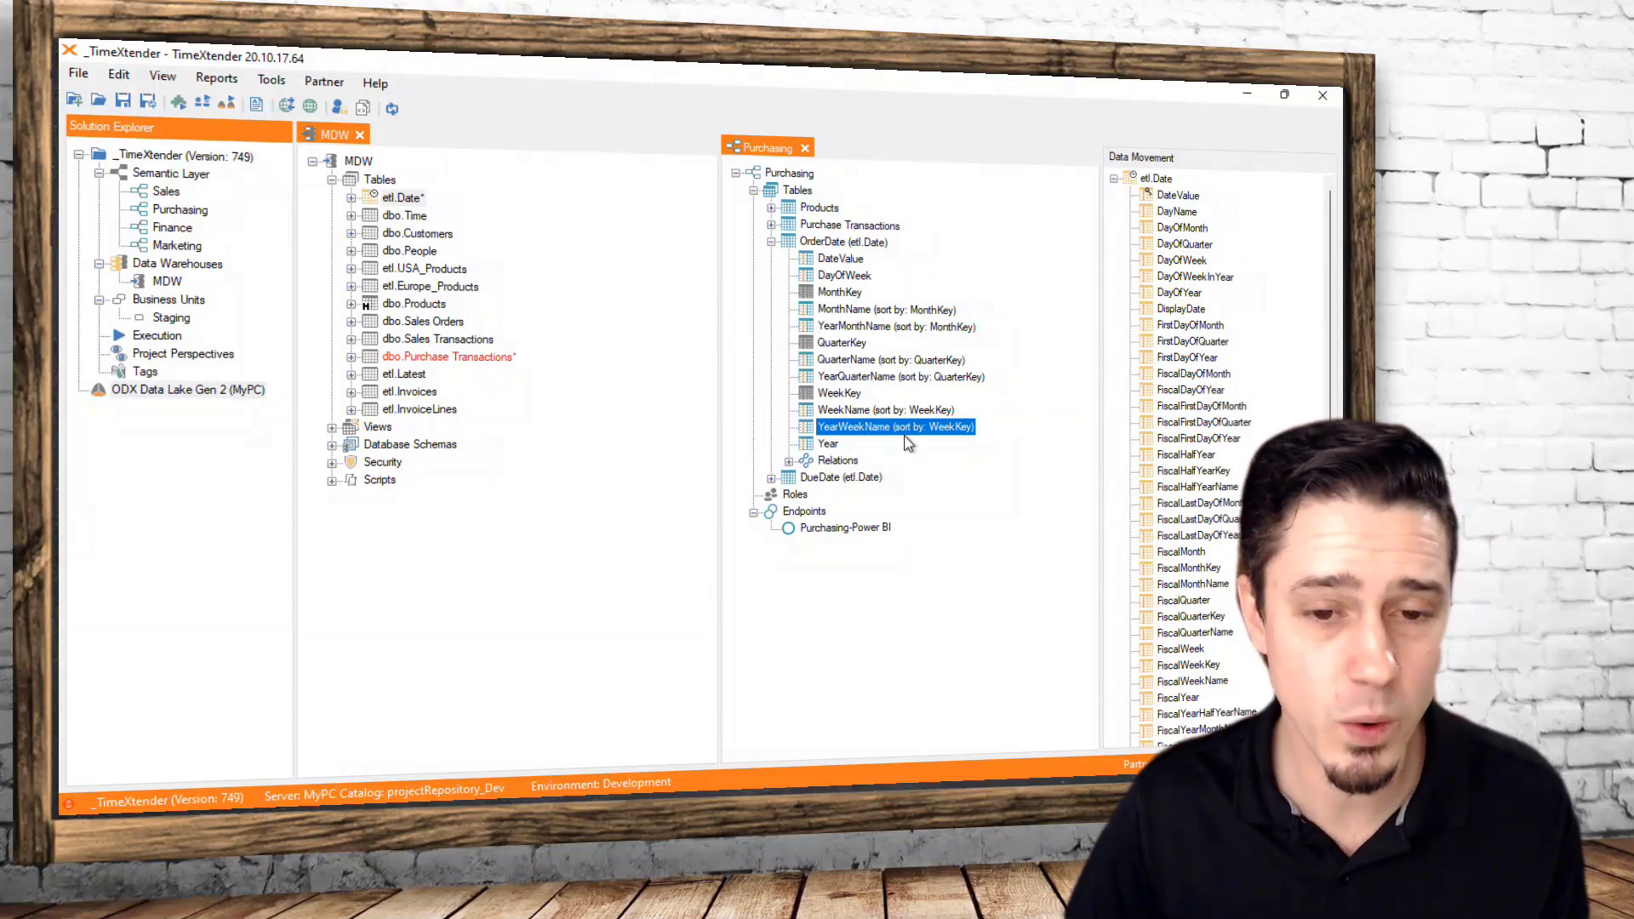
# Start a new hierarchy on the OrderDate semantic table and name it YQMD Hierarchy
pyautogui.rightClick(836, 244)
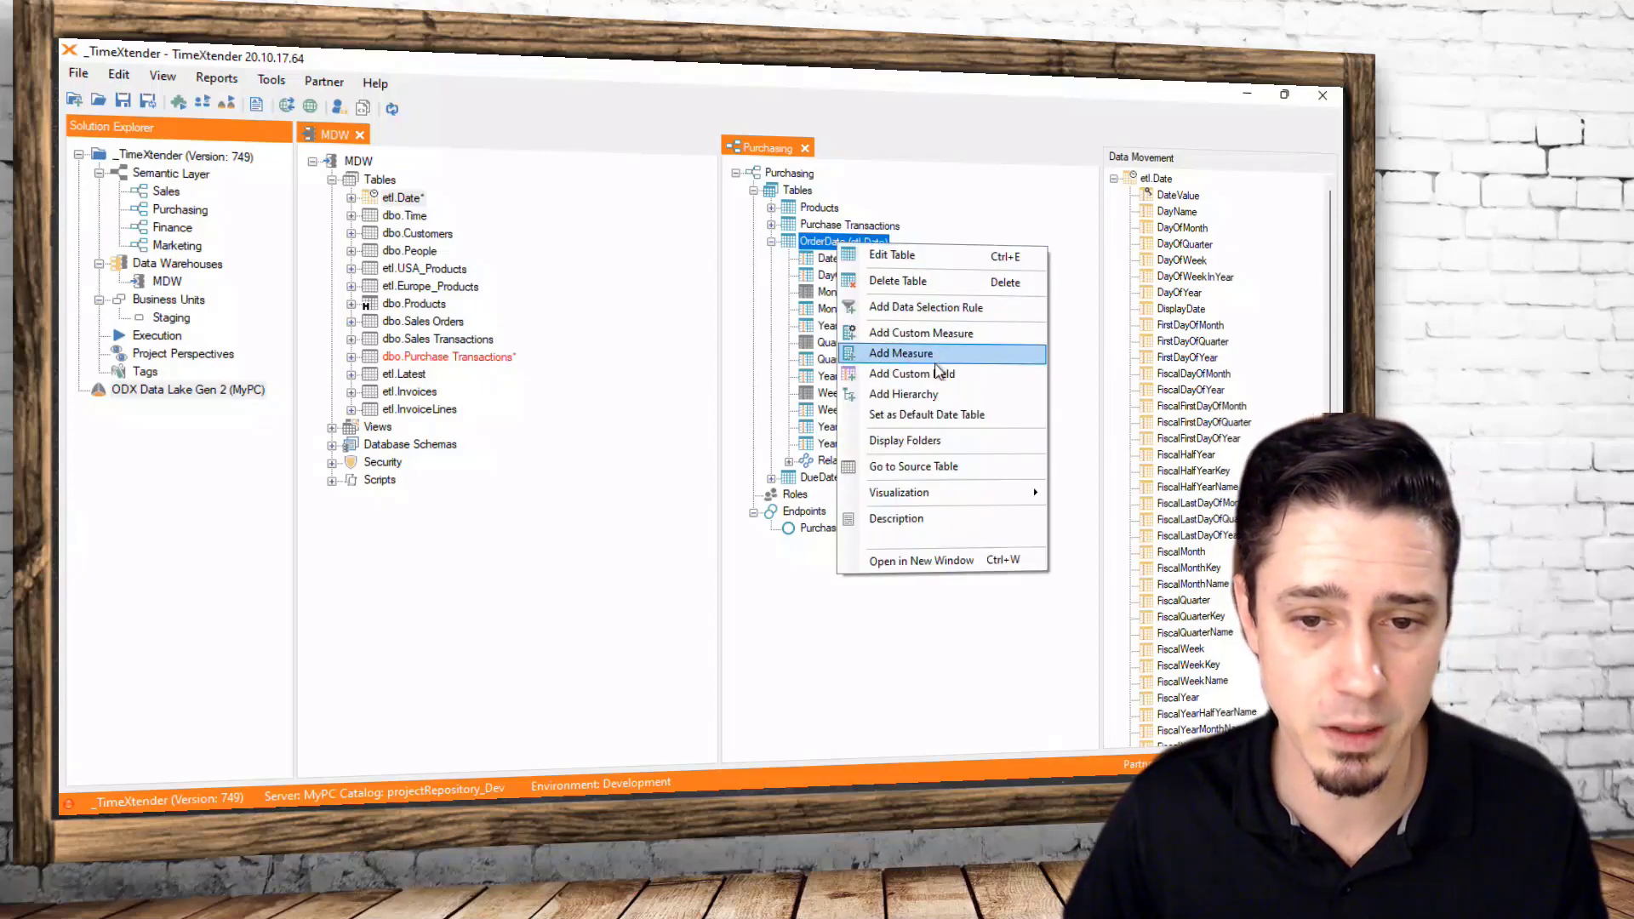
pyautogui.click(914, 395)
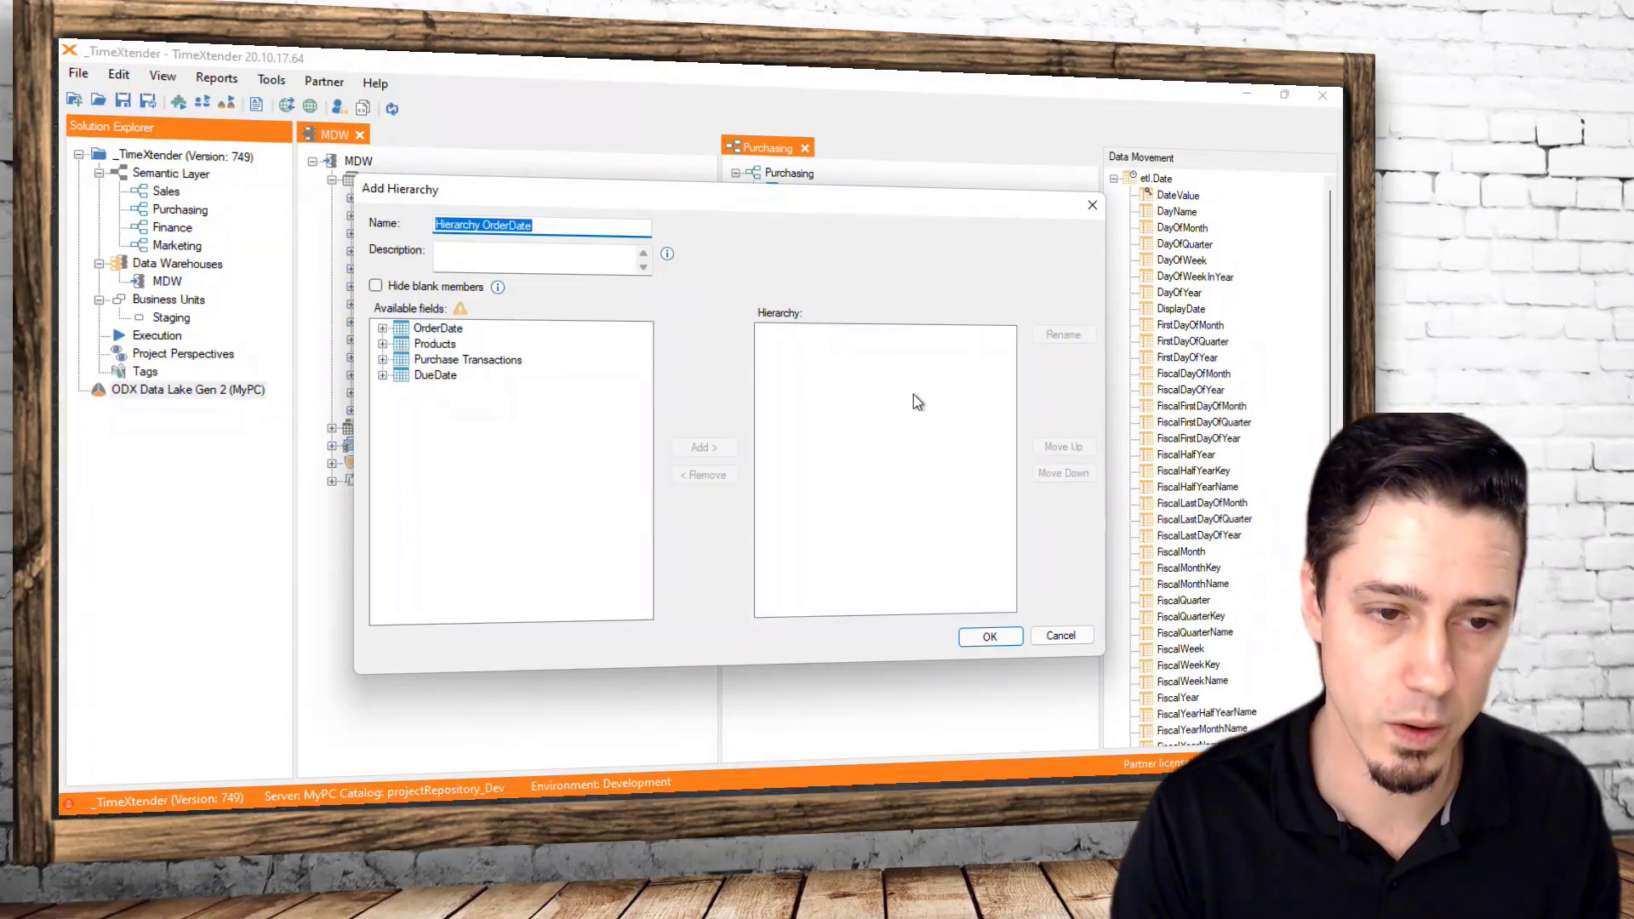
pyautogui.write('Y')
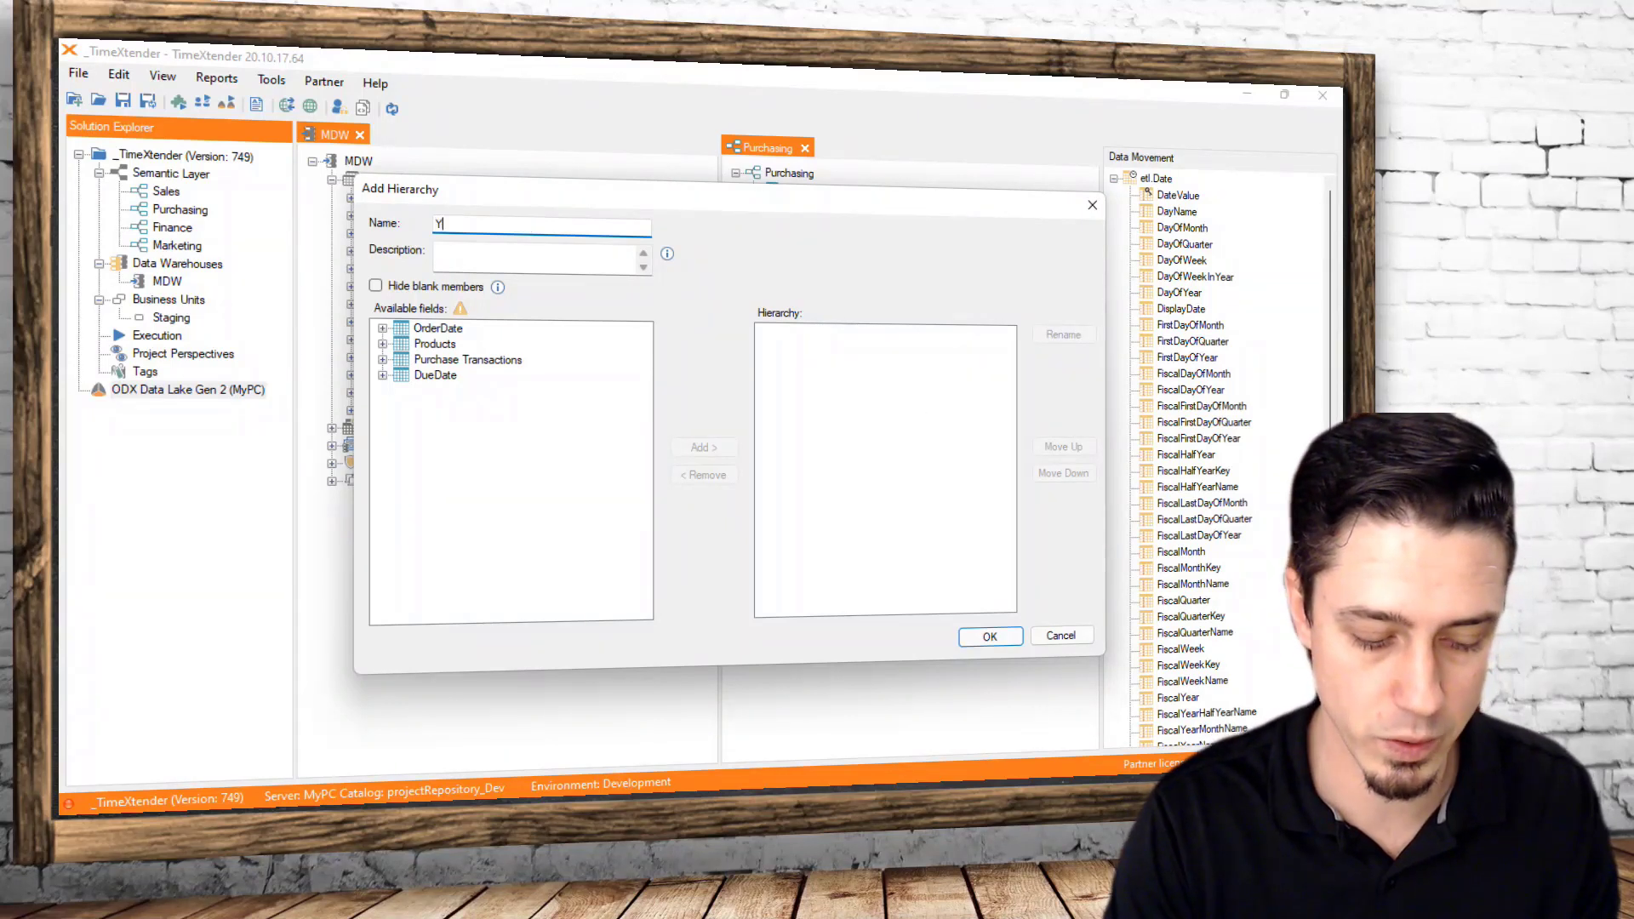
pyautogui.write('QMD He')
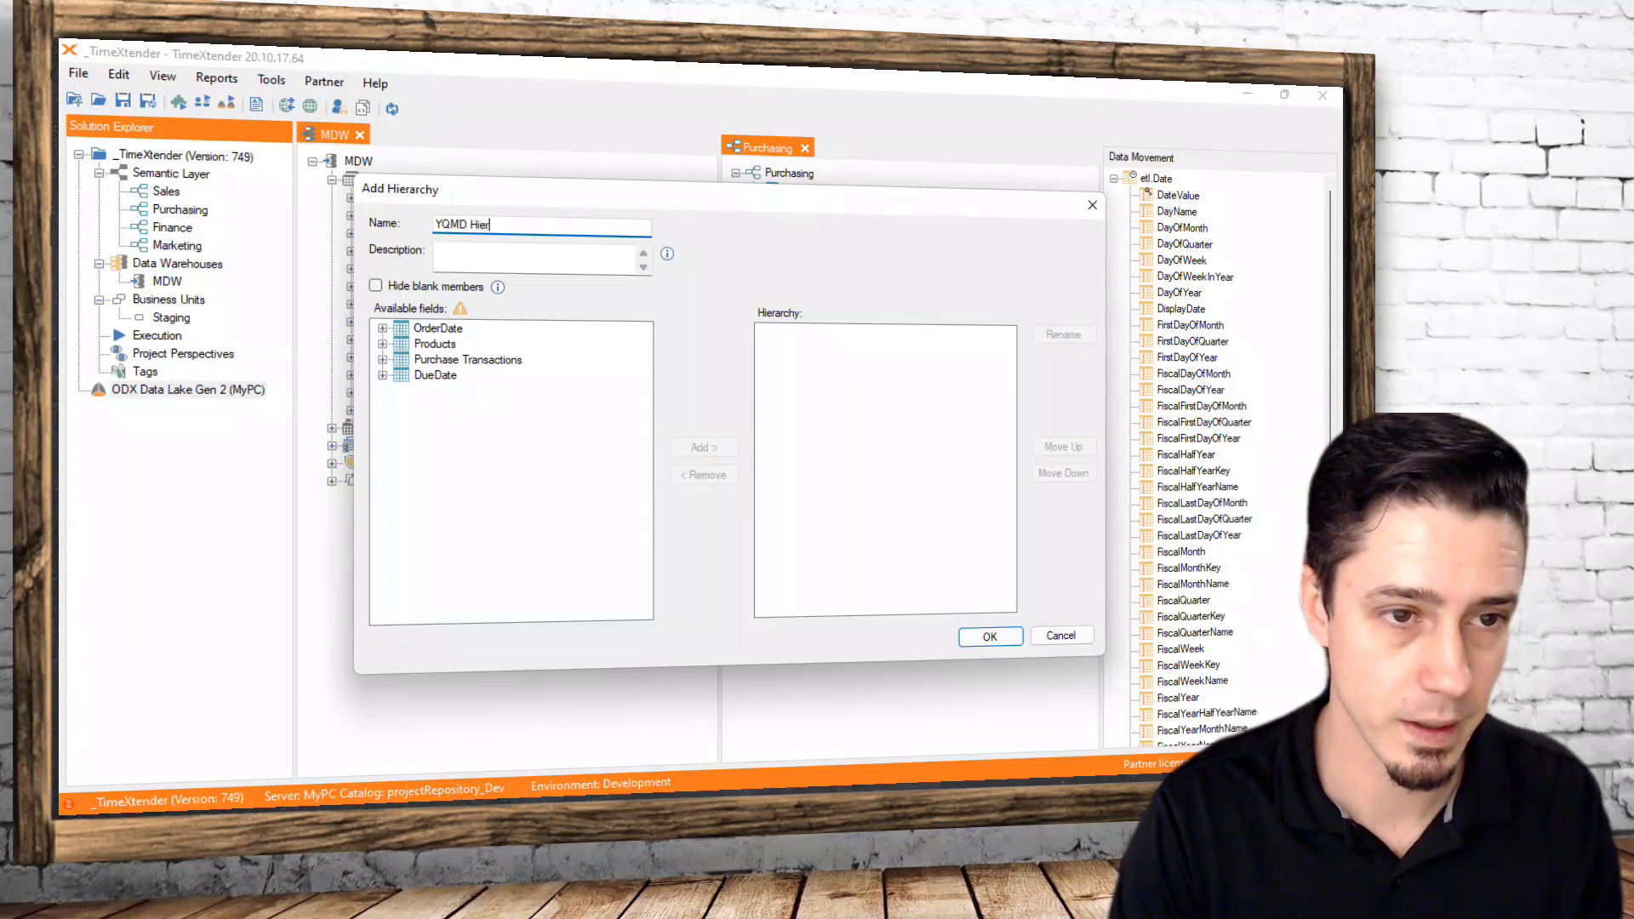
pyautogui.write('irarchy')
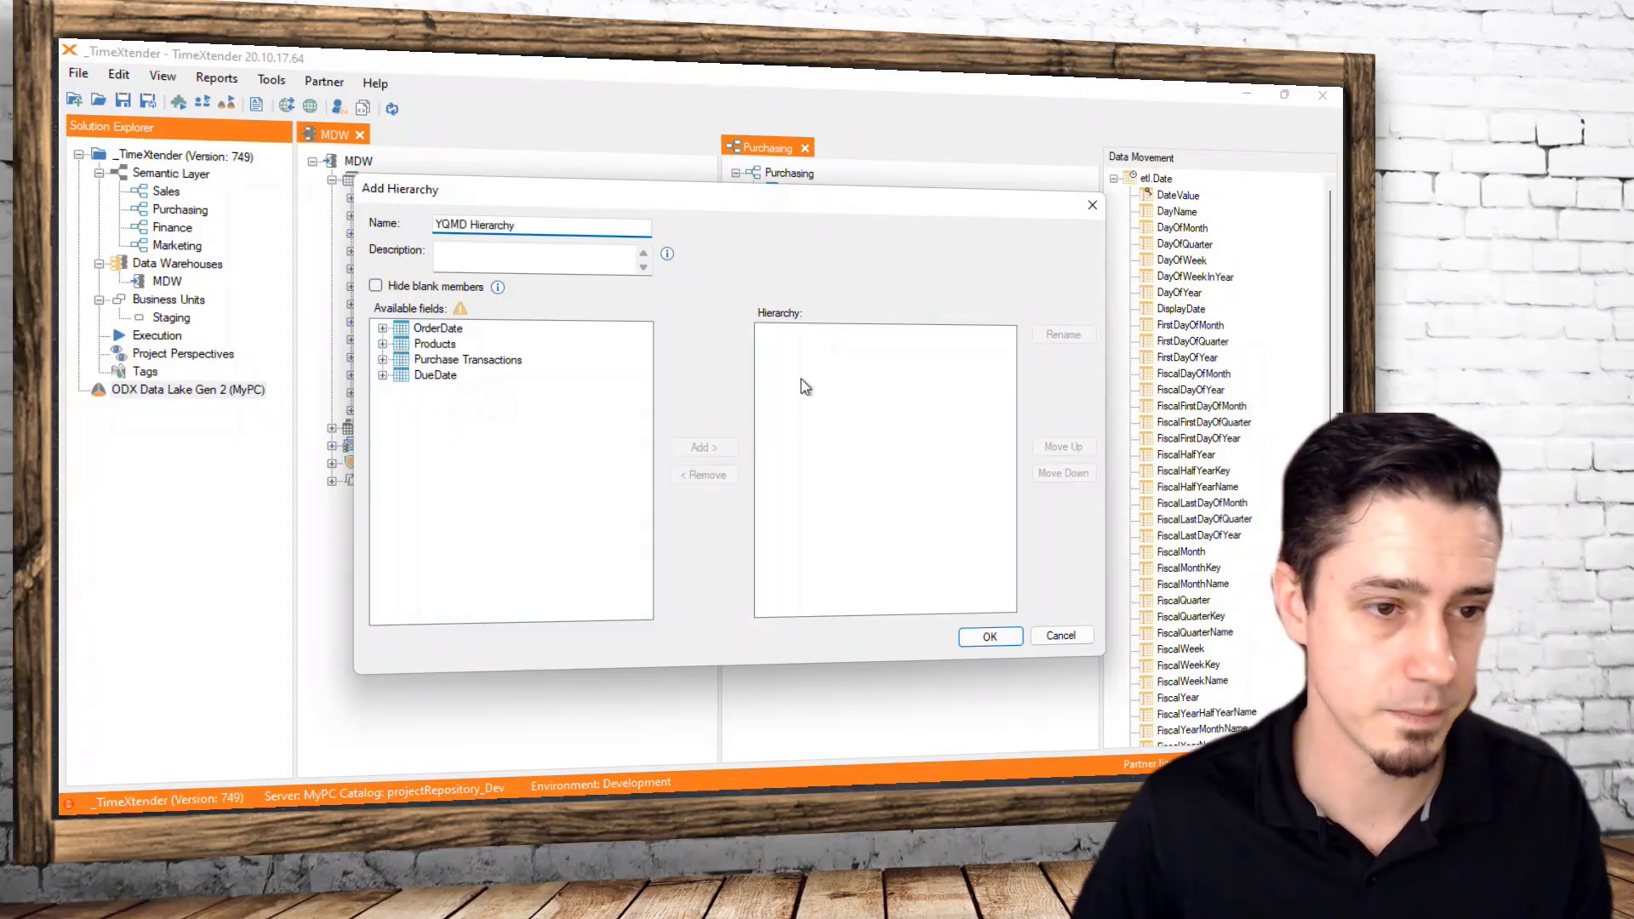
# Add OrderDate's Year, QuarterName, MonthName and DateValue as the hierarchy levels in that order and confirm the hierarchy
pyautogui.click(383, 328)
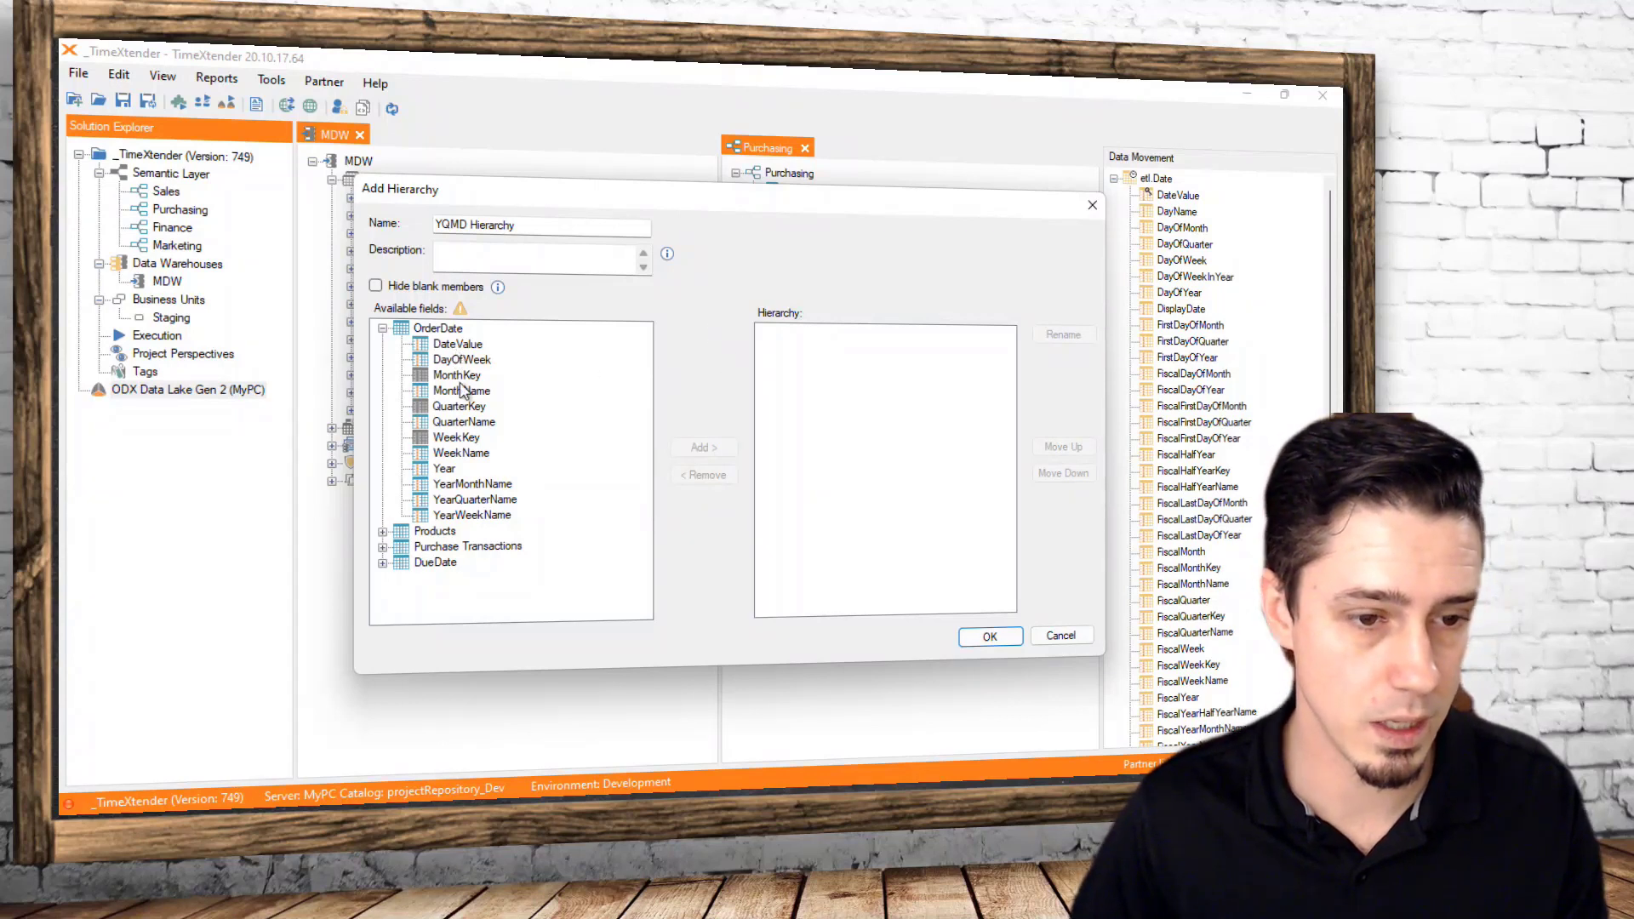
pyautogui.click(451, 473)
pyautogui.click(734, 455)
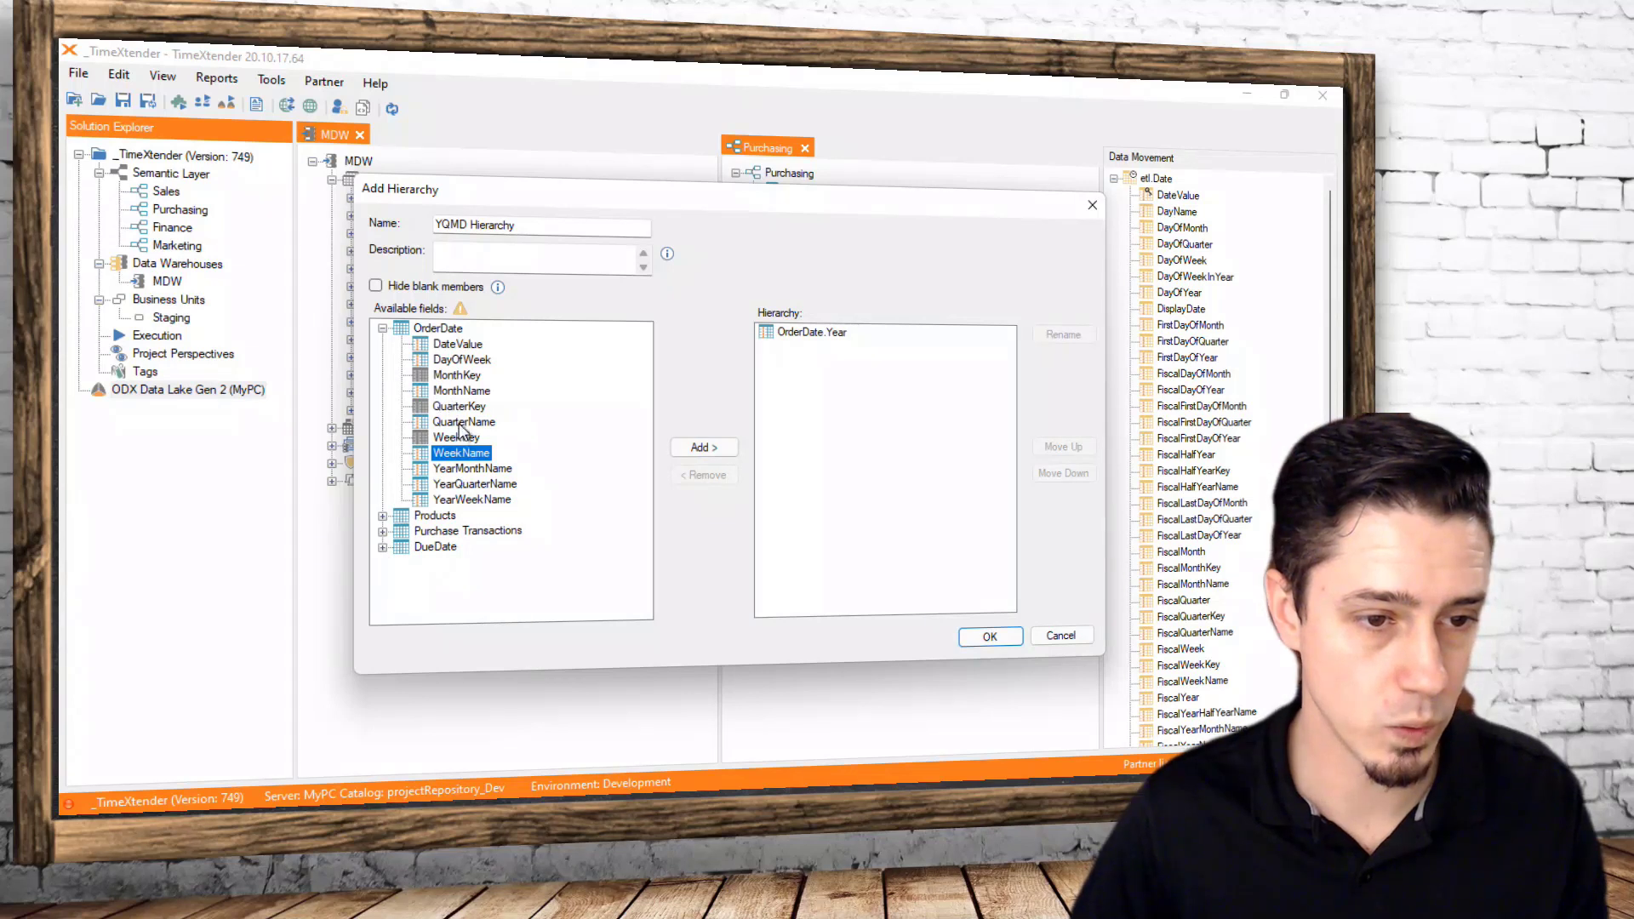
pyautogui.click(463, 421)
pyautogui.click(703, 447)
pyautogui.click(462, 390)
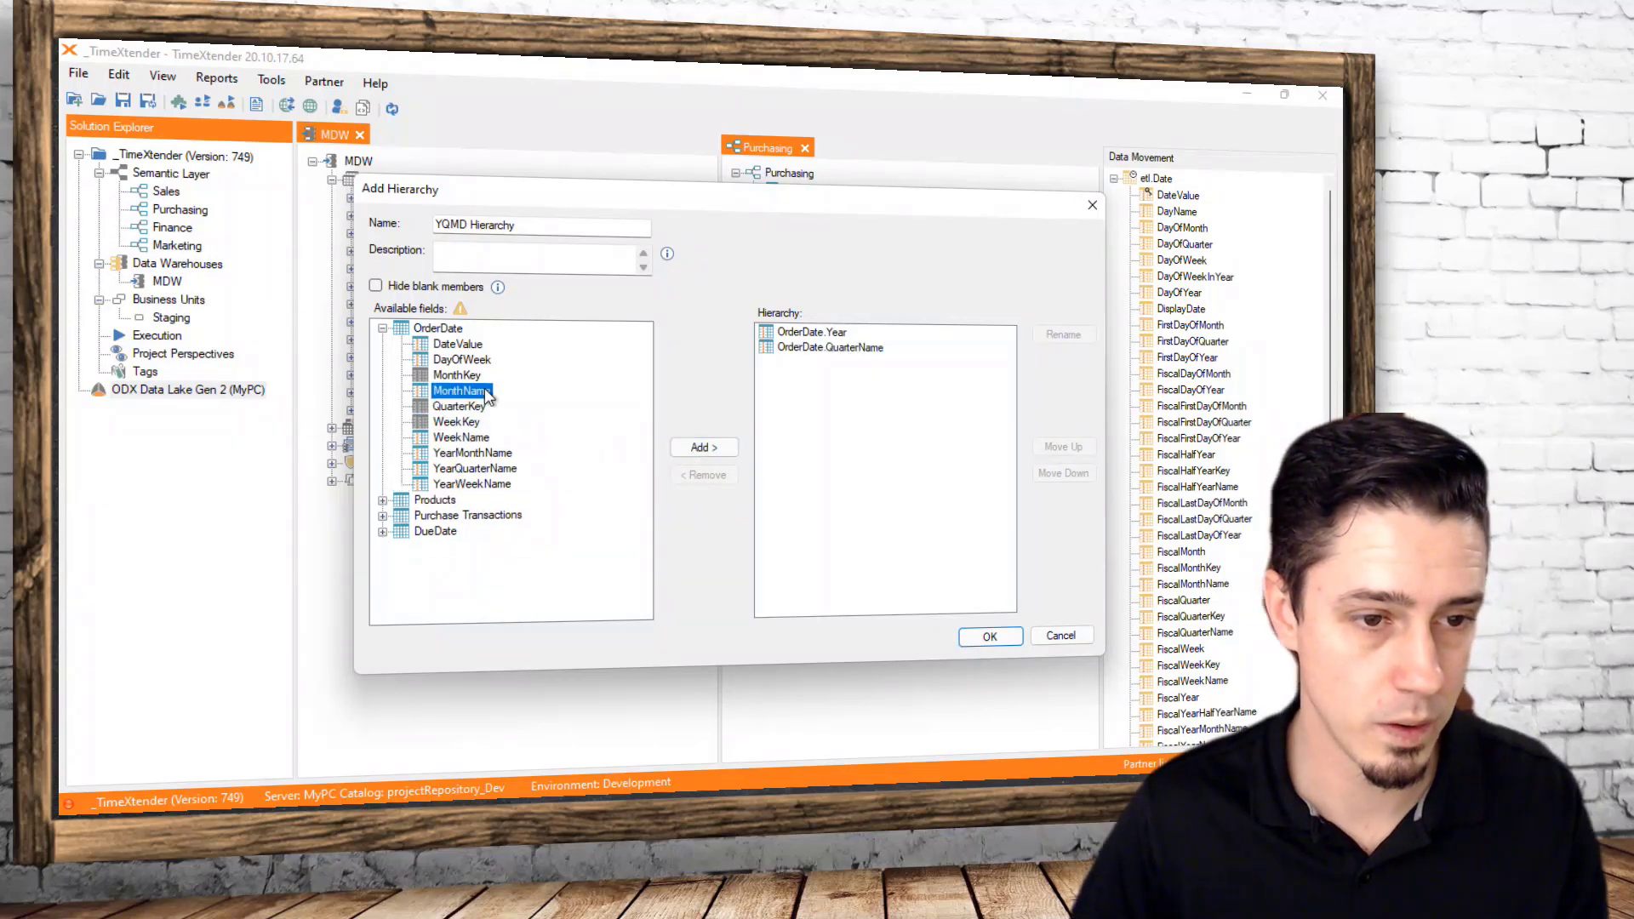
pyautogui.click(698, 446)
pyautogui.click(457, 344)
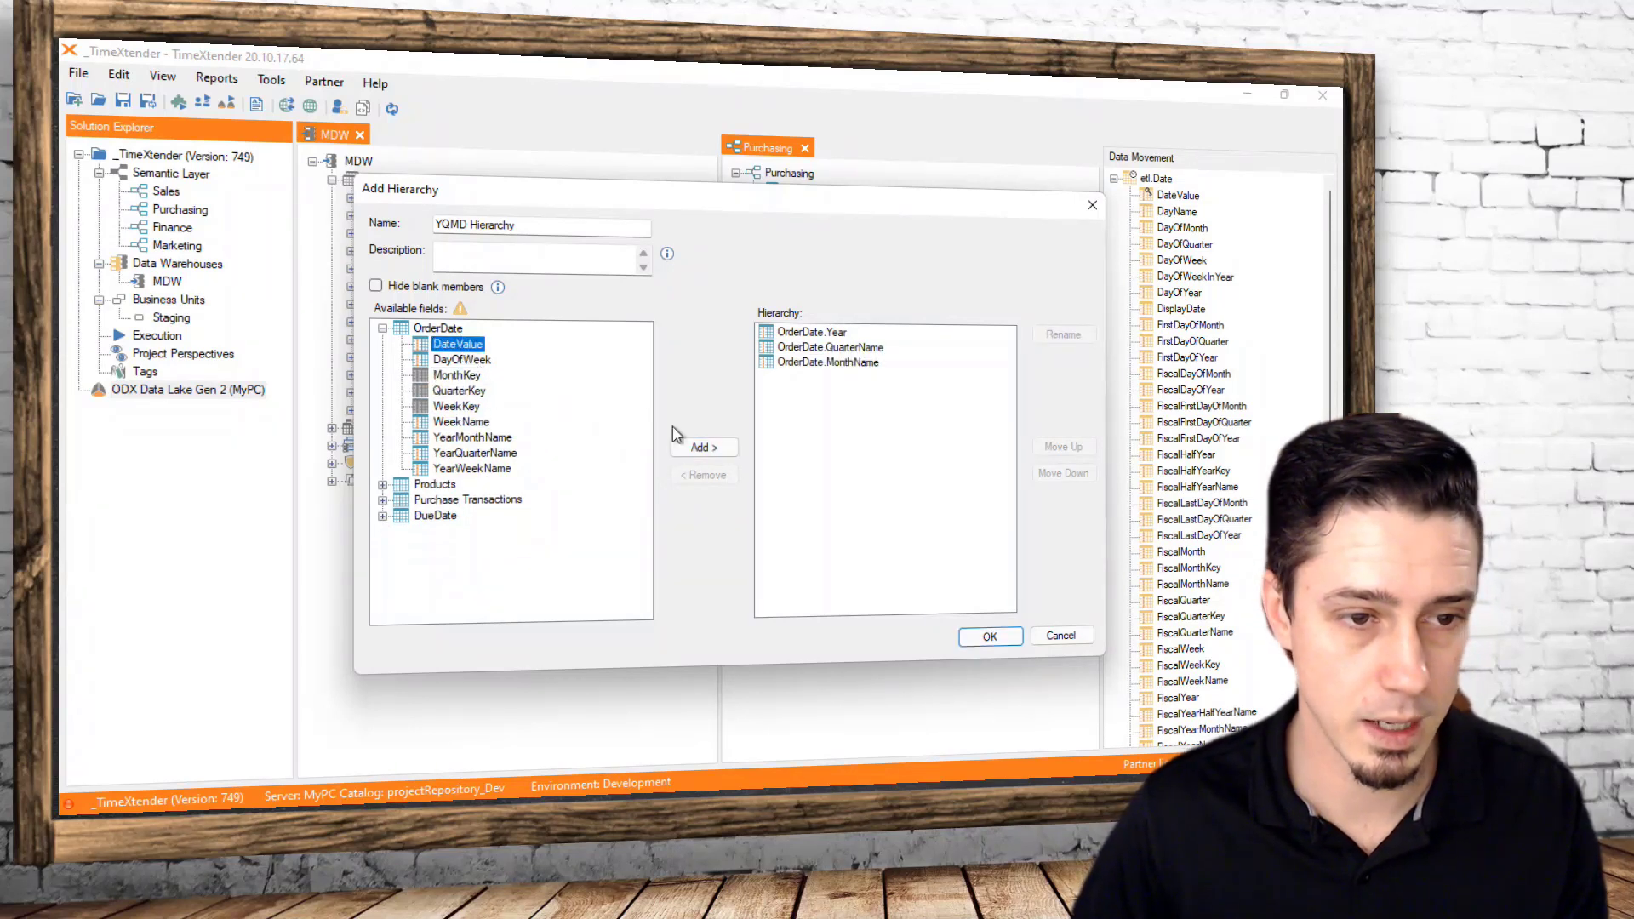
pyautogui.click(703, 447)
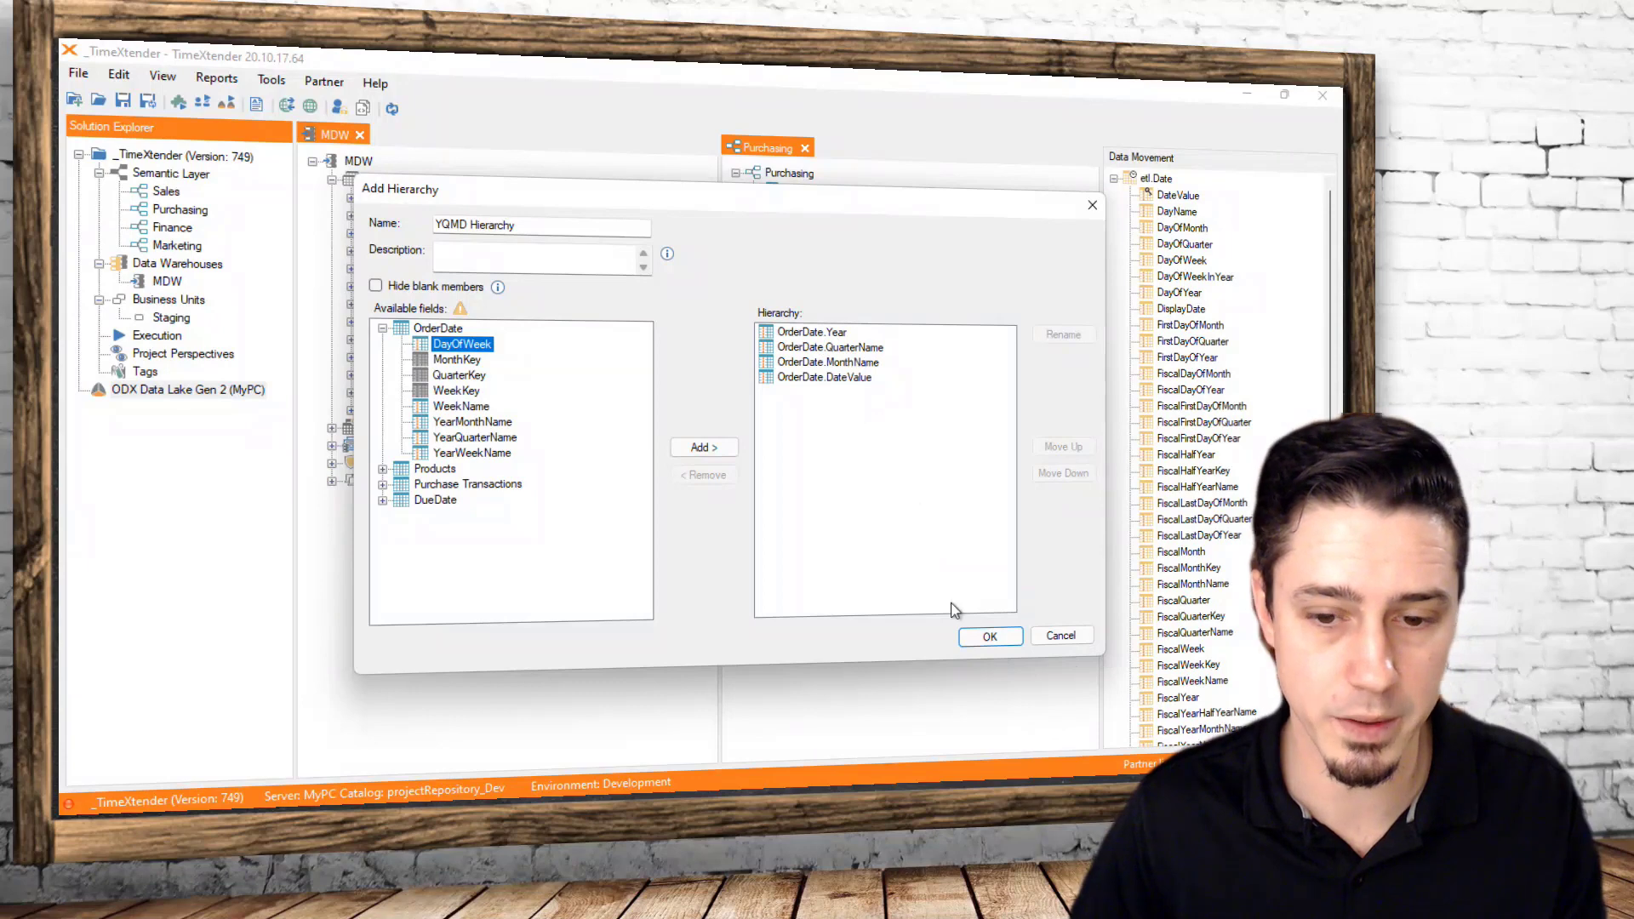
pyautogui.click(983, 640)
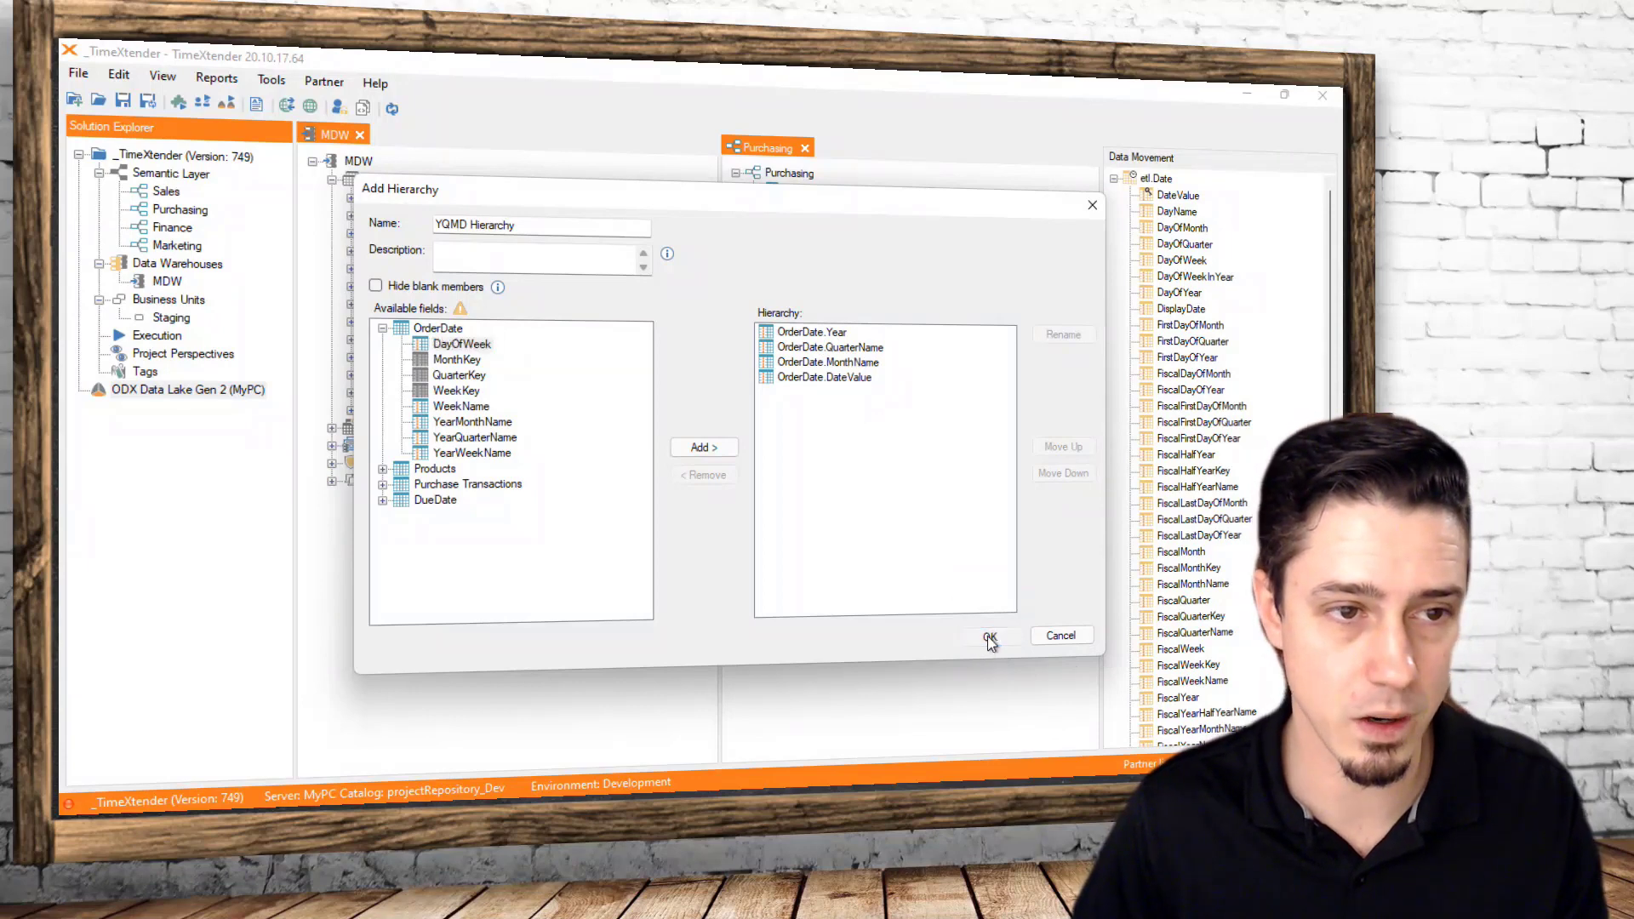
# Expand OrderDate's hierarchies and start another one named YWD Hierarchy
pyautogui.doubleClick(800, 462)
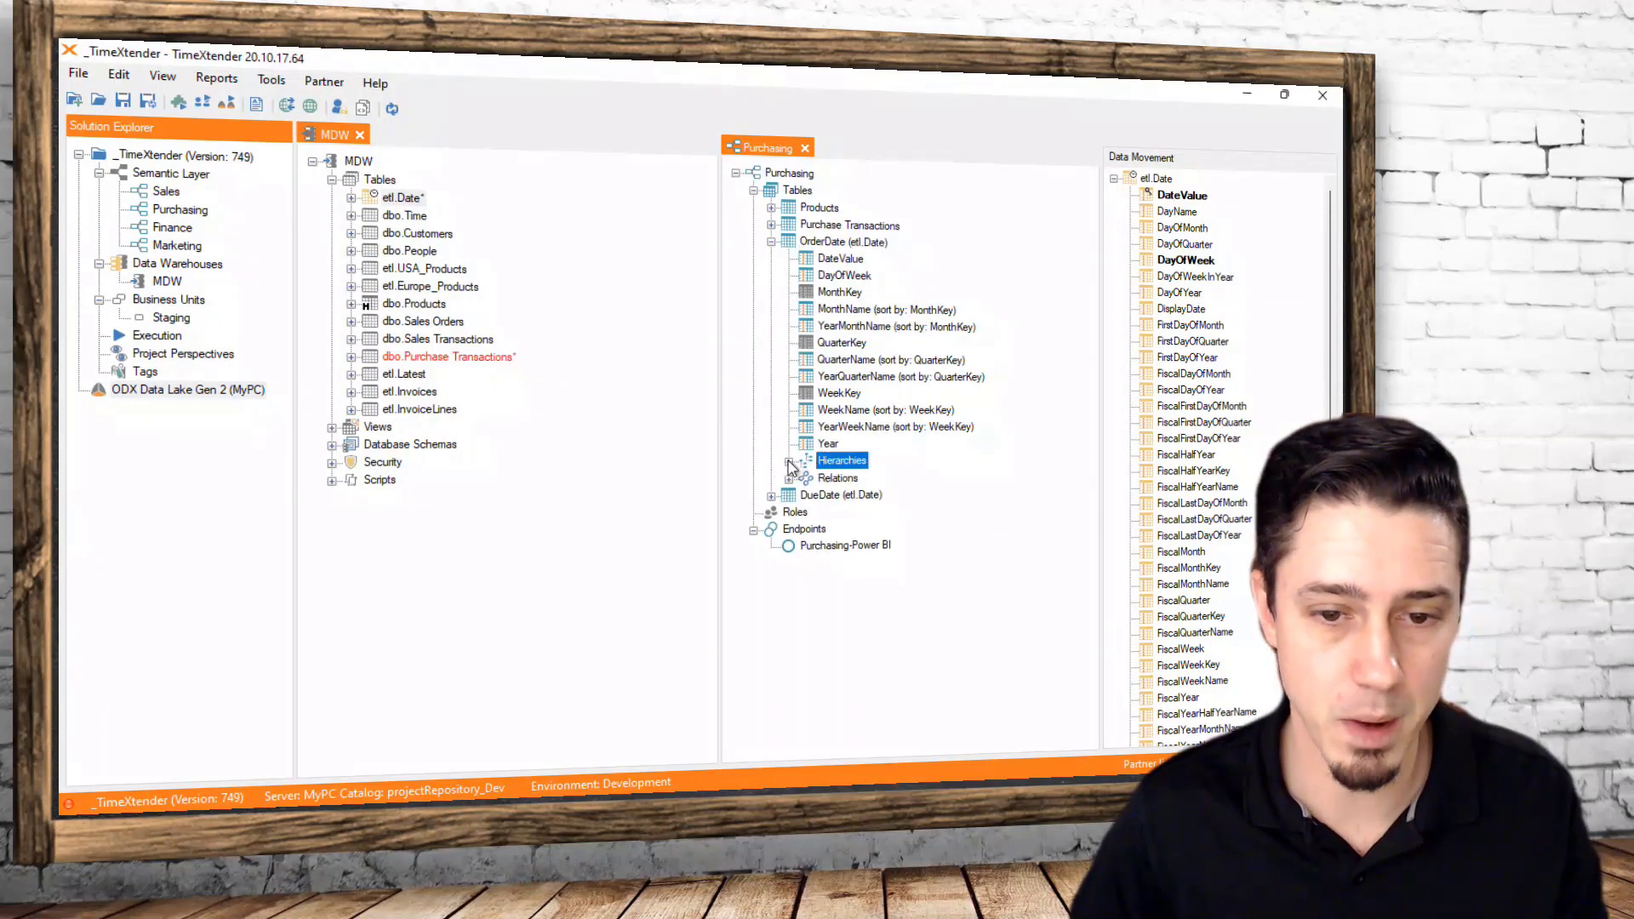
pyautogui.rightClick(856, 463)
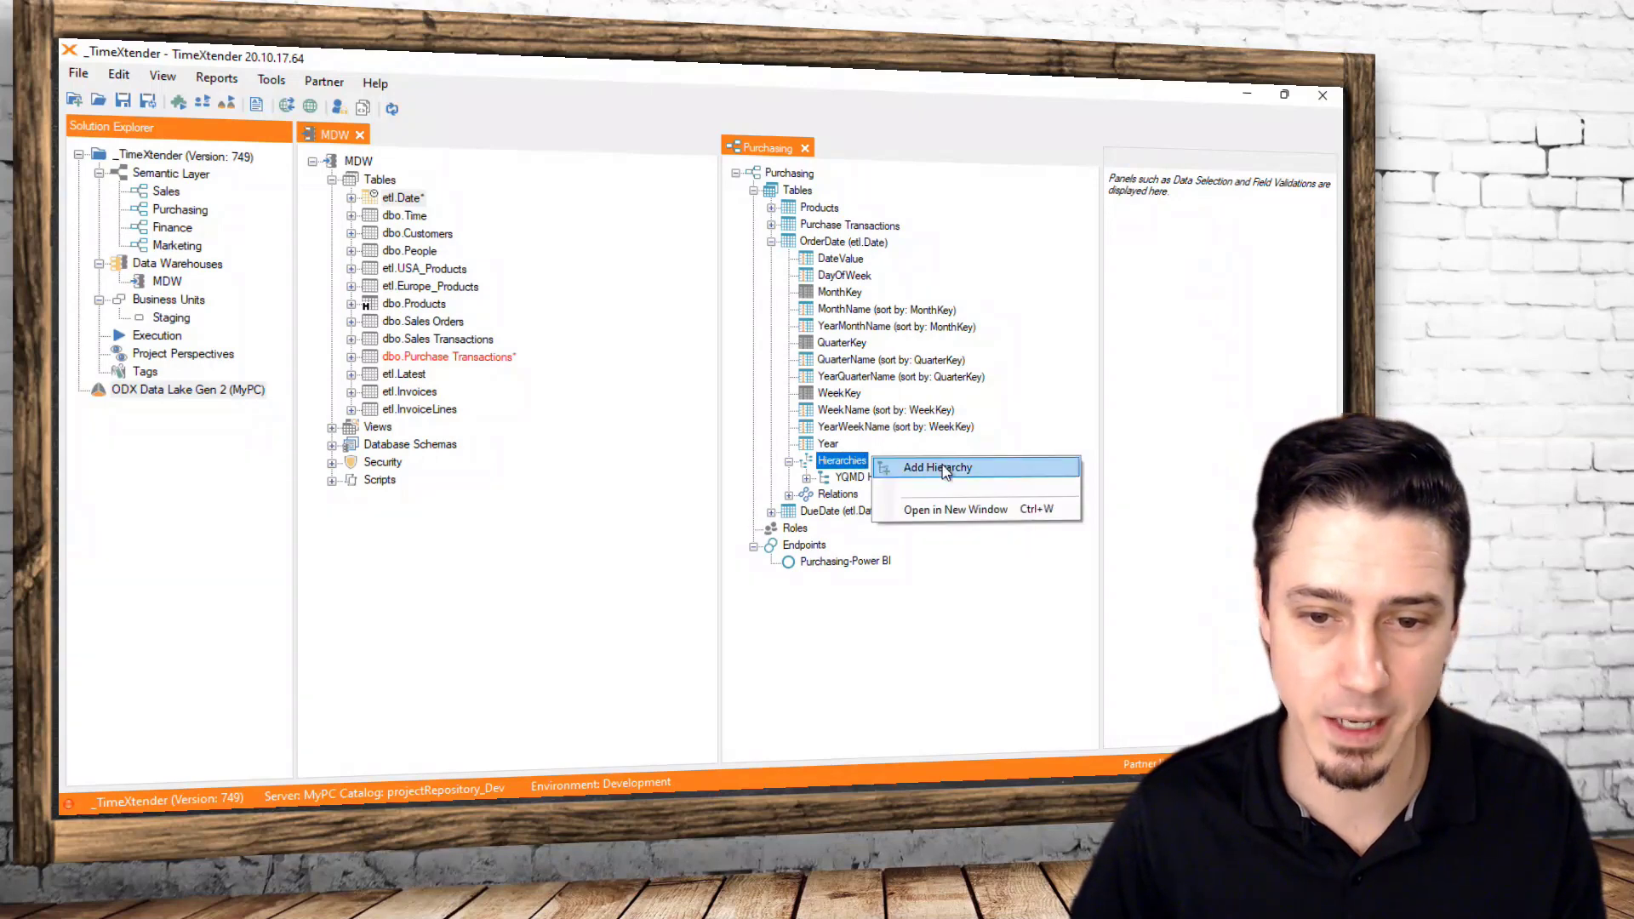
pyautogui.click(936, 467)
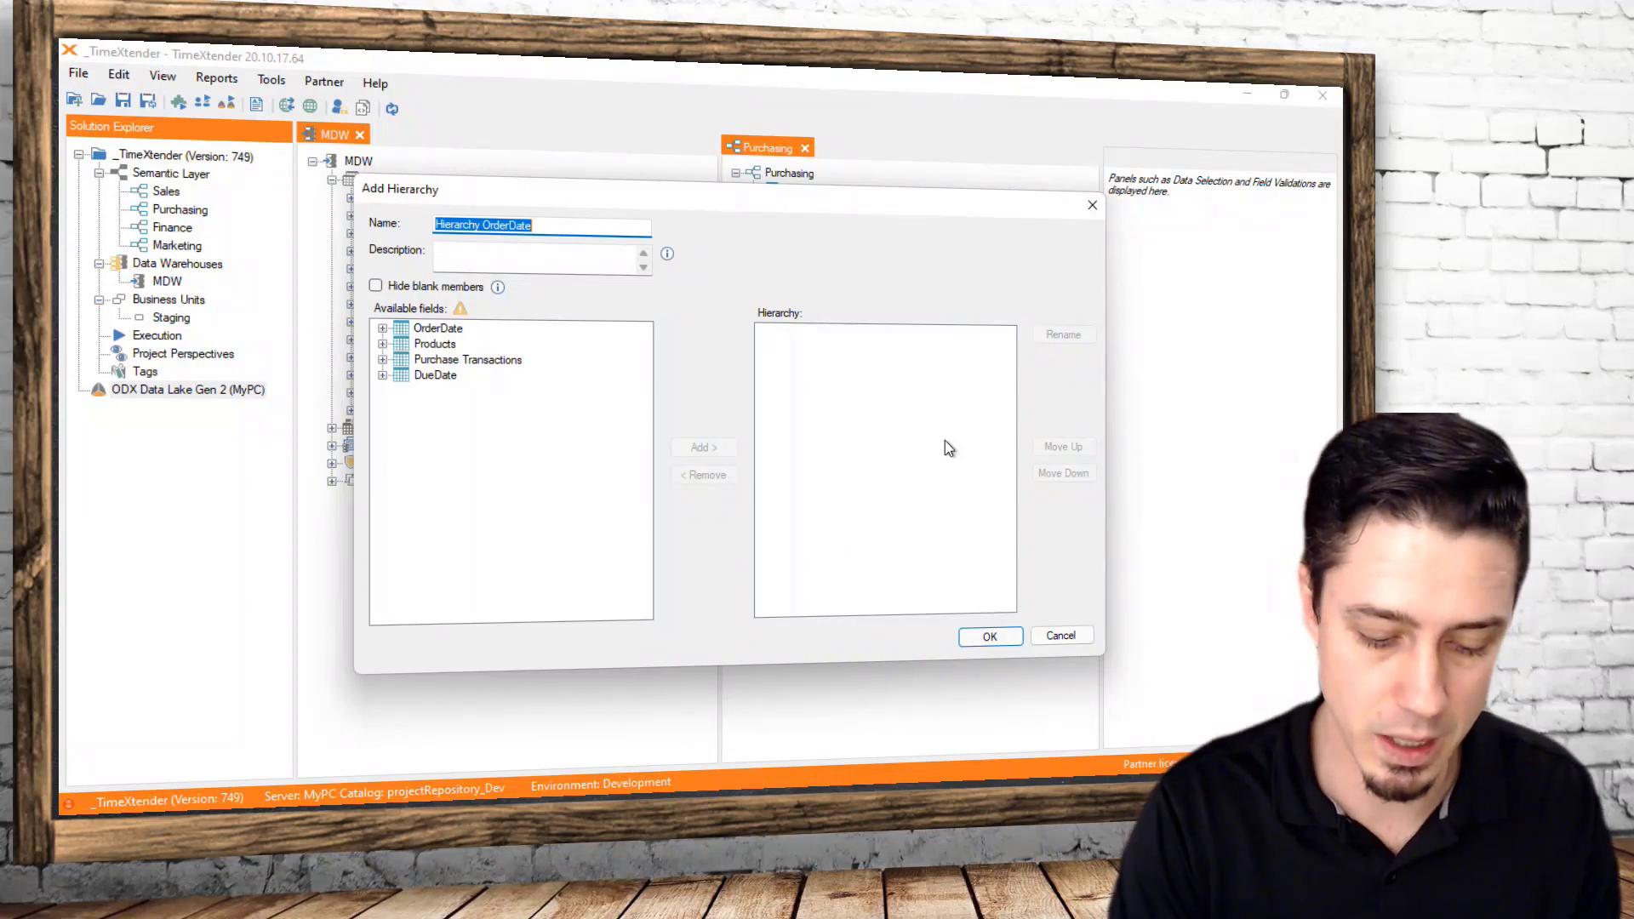
pyautogui.write('YWD Hie')
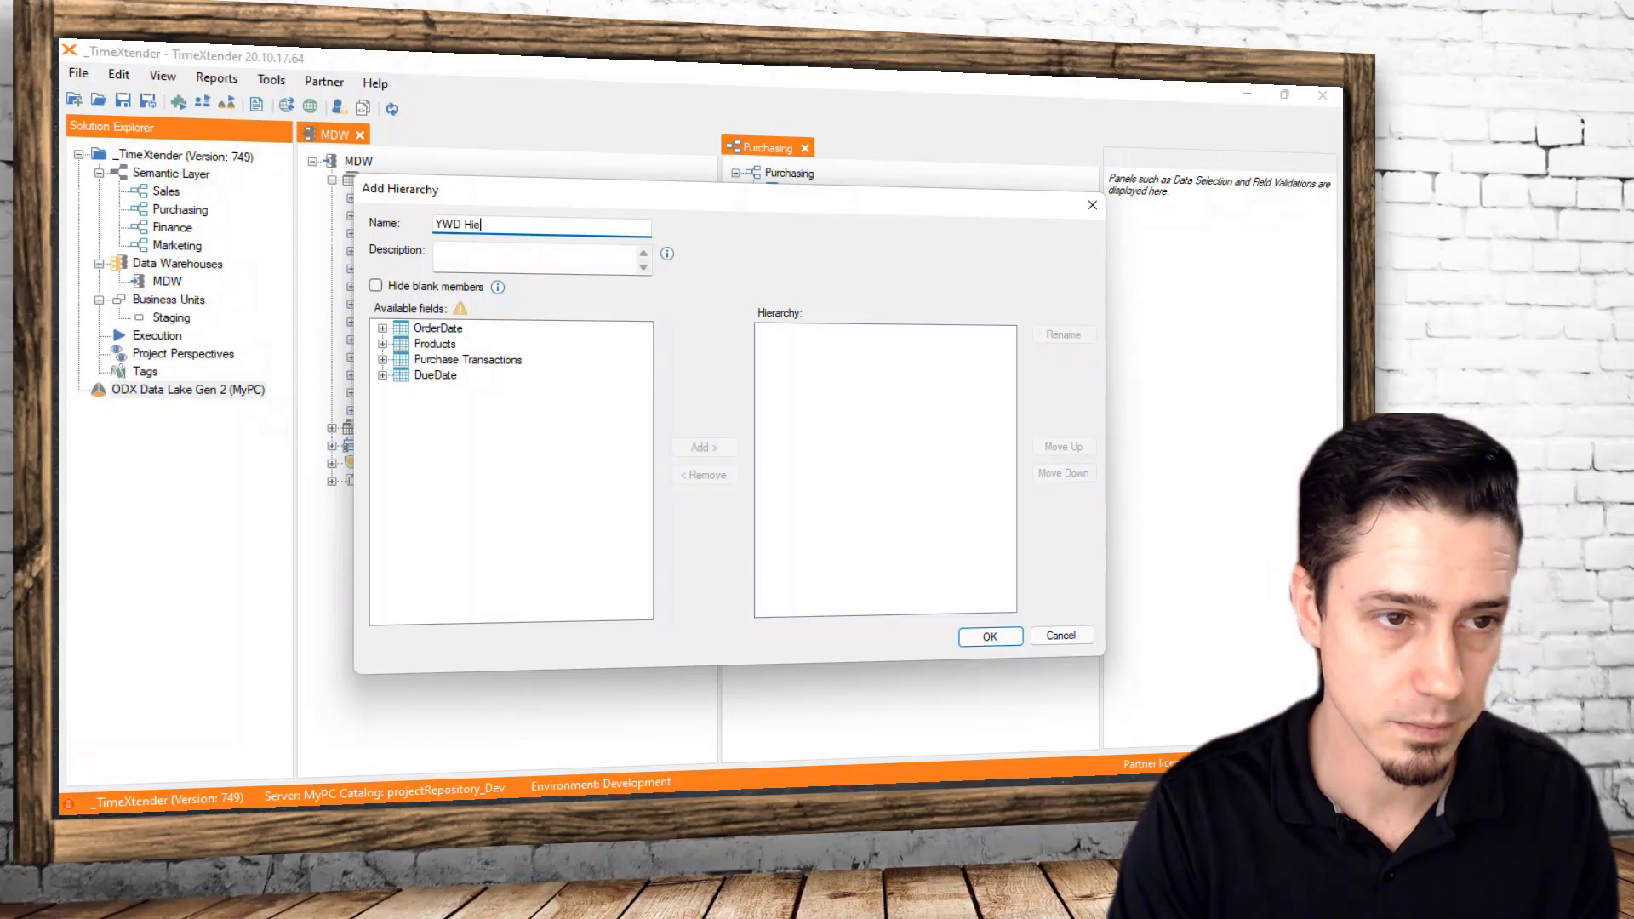
pyautogui.write('rarchy')
pyautogui.press('Tab')
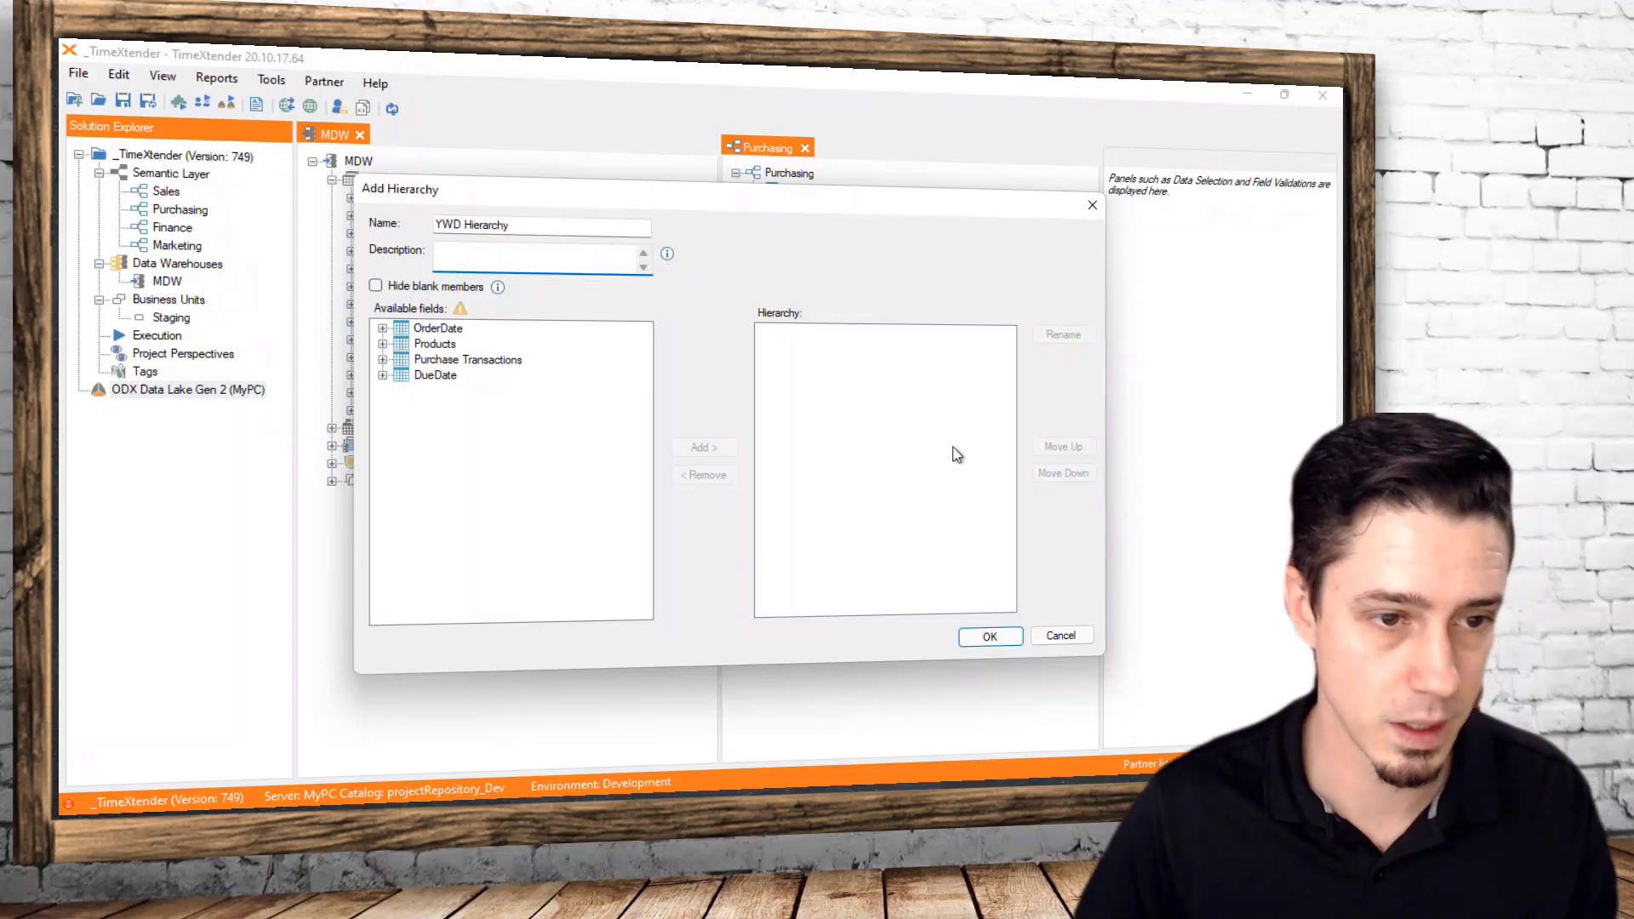
# Add OrderDate's Year, WeekName and DateValue as the YWD Hierarchy levels, confirm it and expand both hierarchies
pyautogui.click(383, 329)
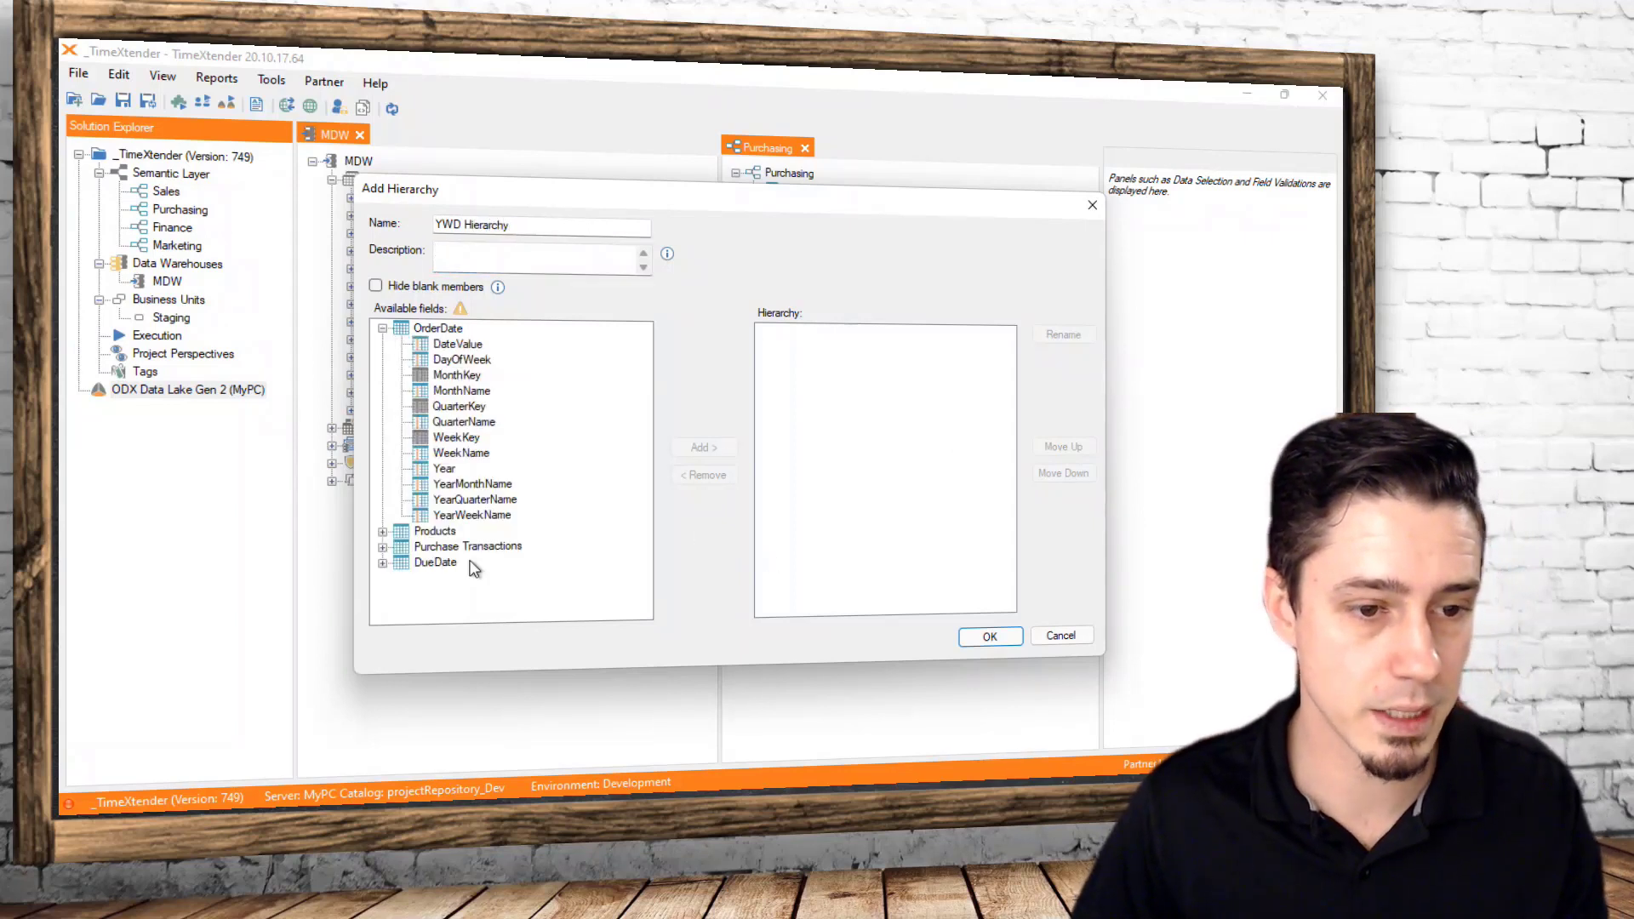
pyautogui.click(445, 469)
pyautogui.click(704, 448)
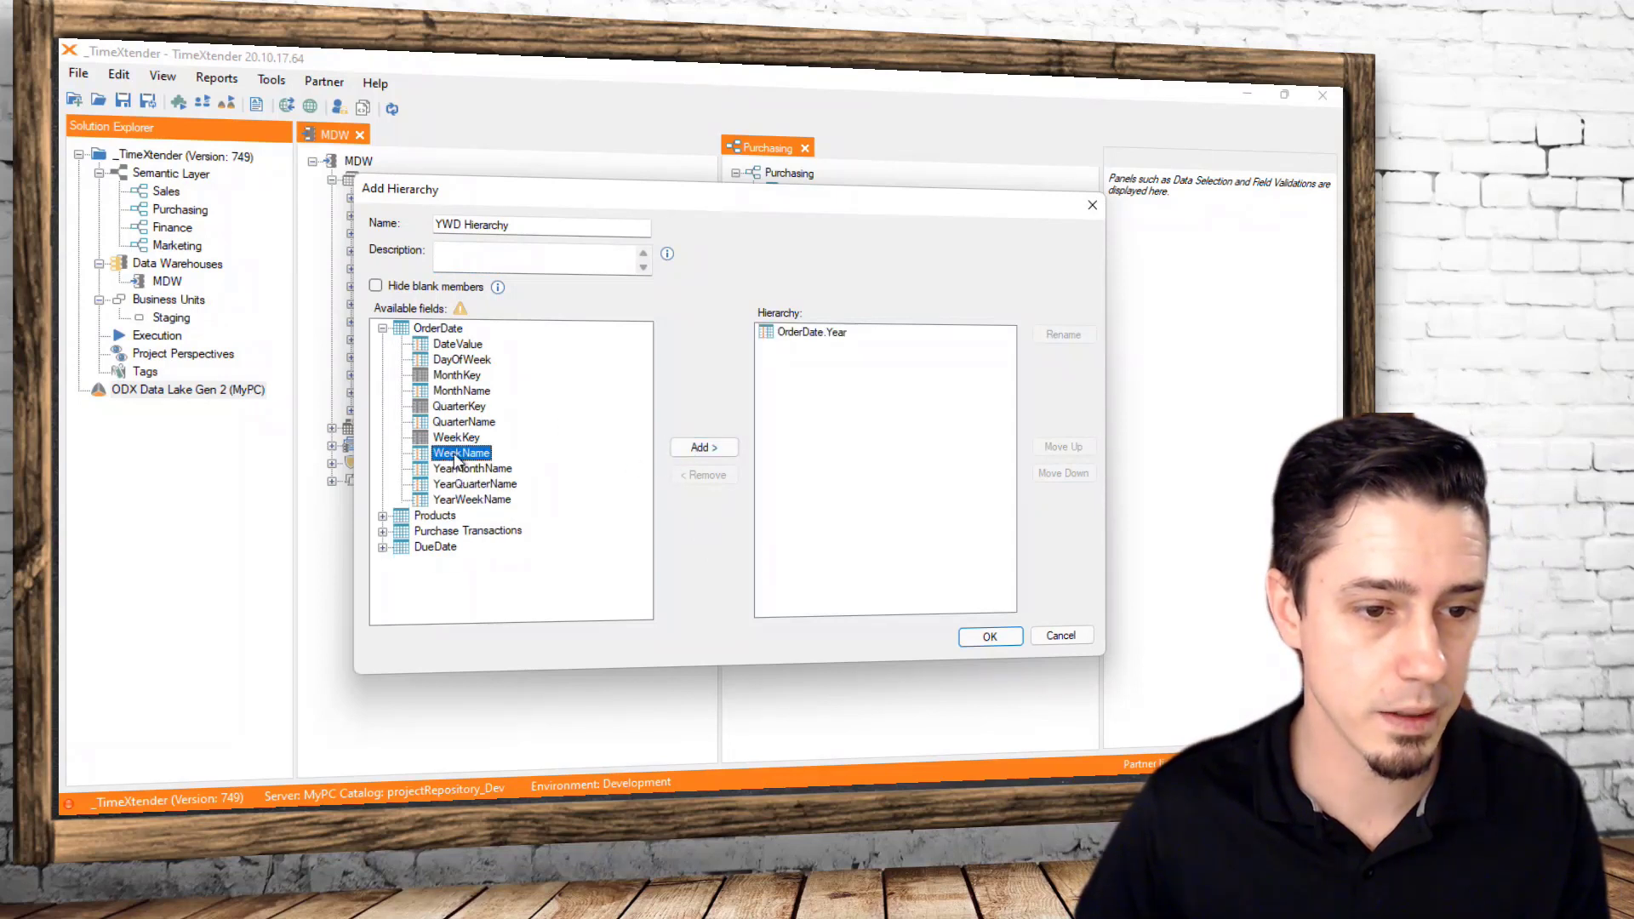
pyautogui.click(705, 449)
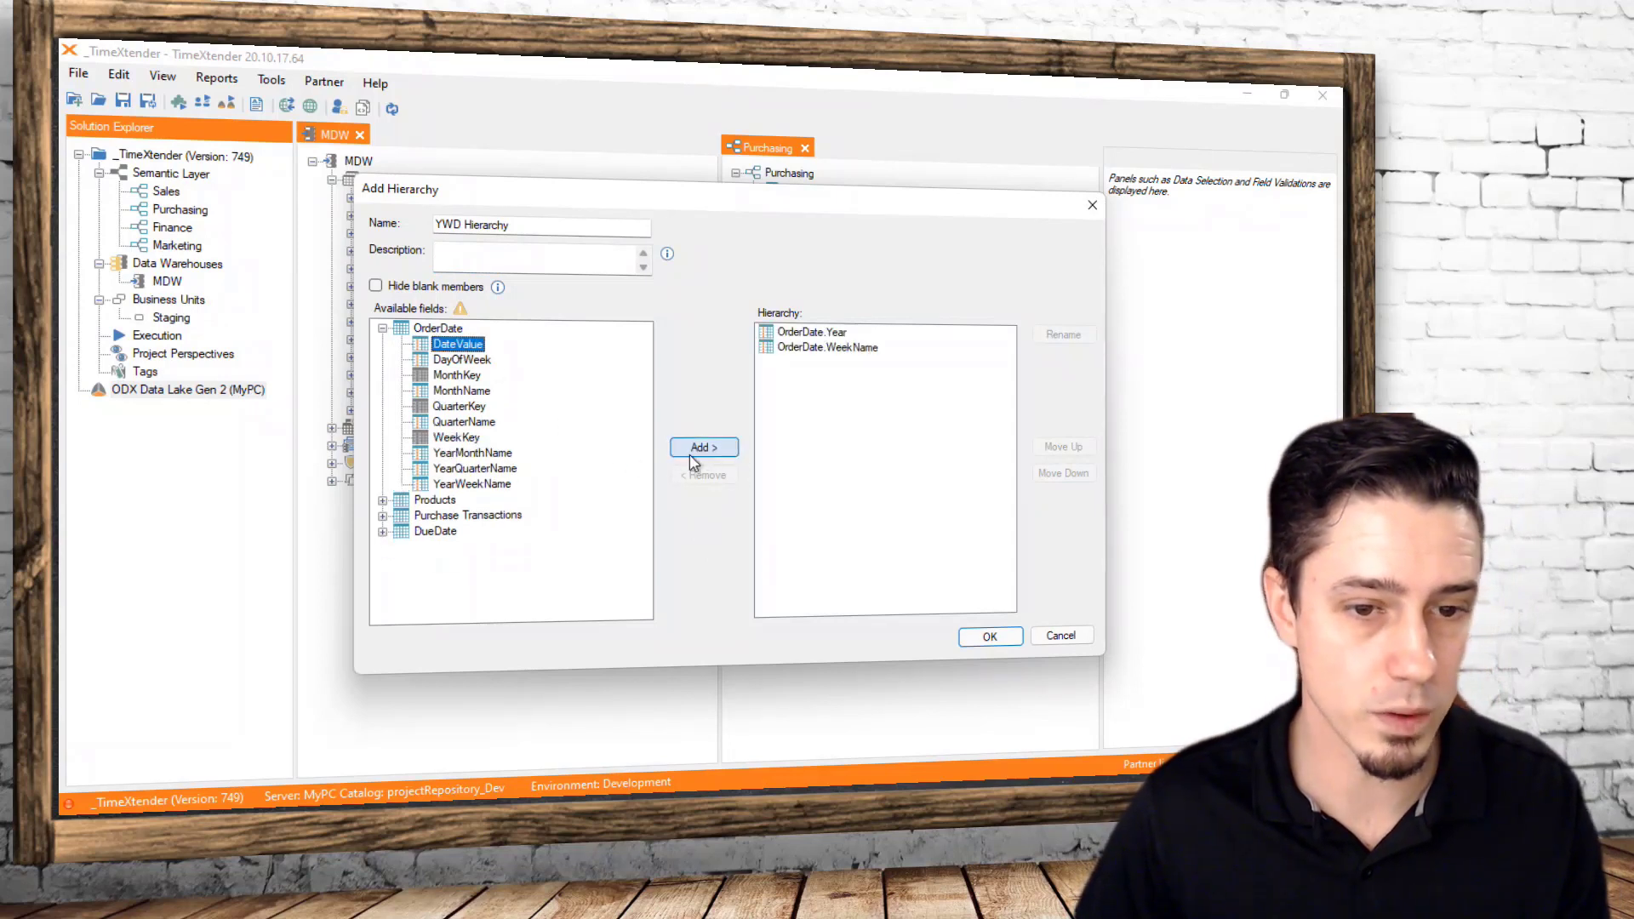
pyautogui.click(693, 460)
pyautogui.click(989, 637)
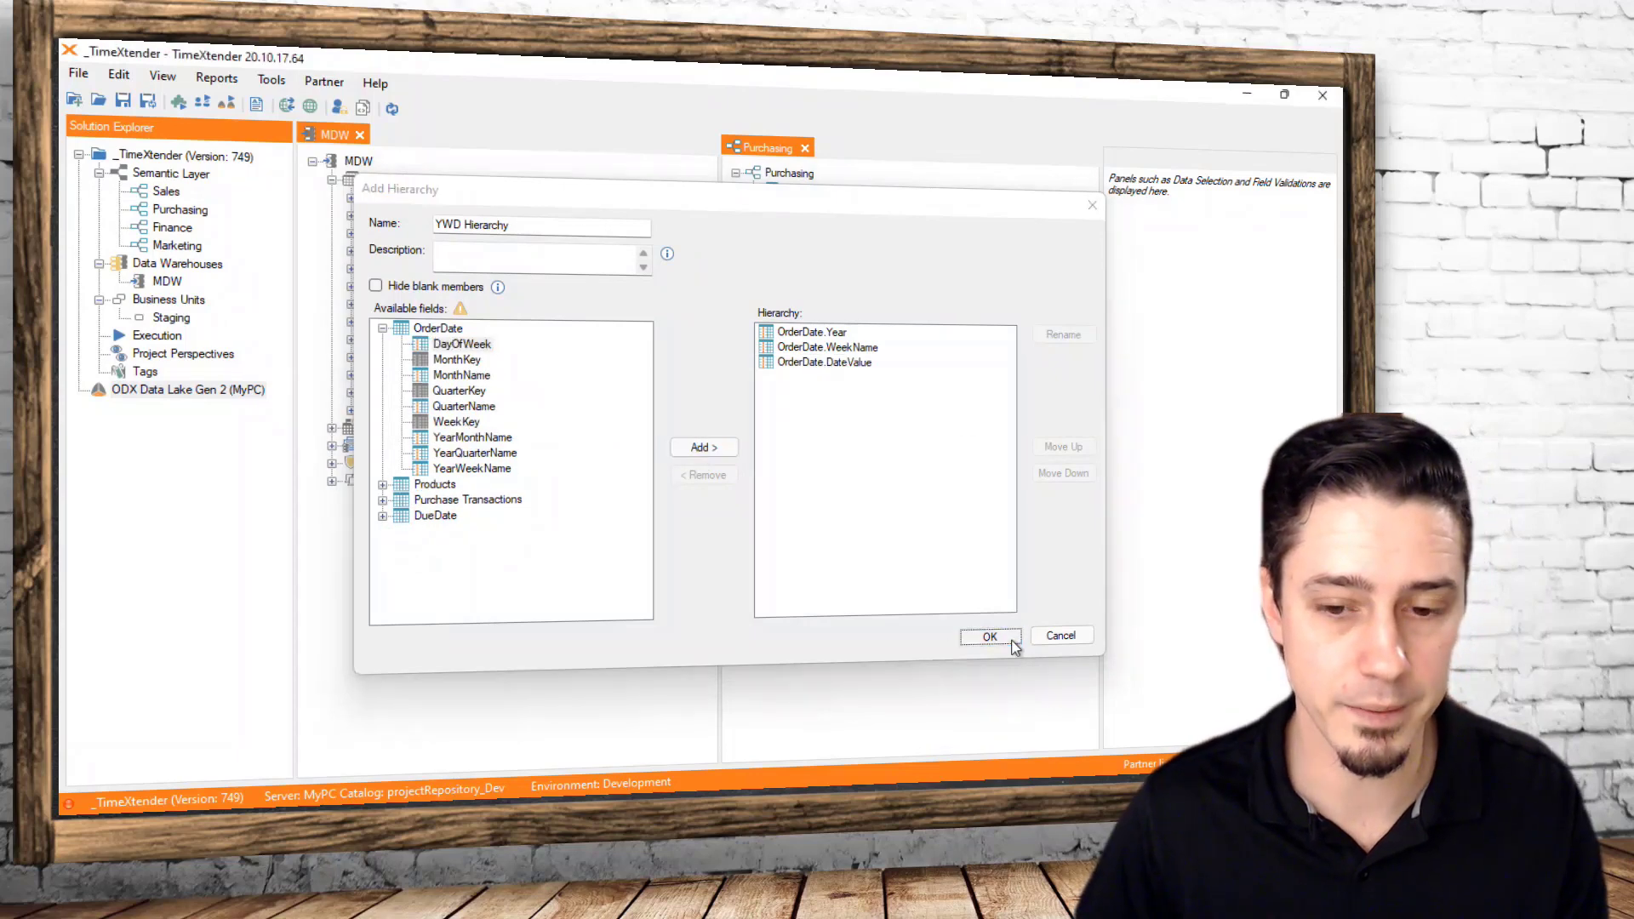
pyautogui.click(807, 495)
pyautogui.click(806, 478)
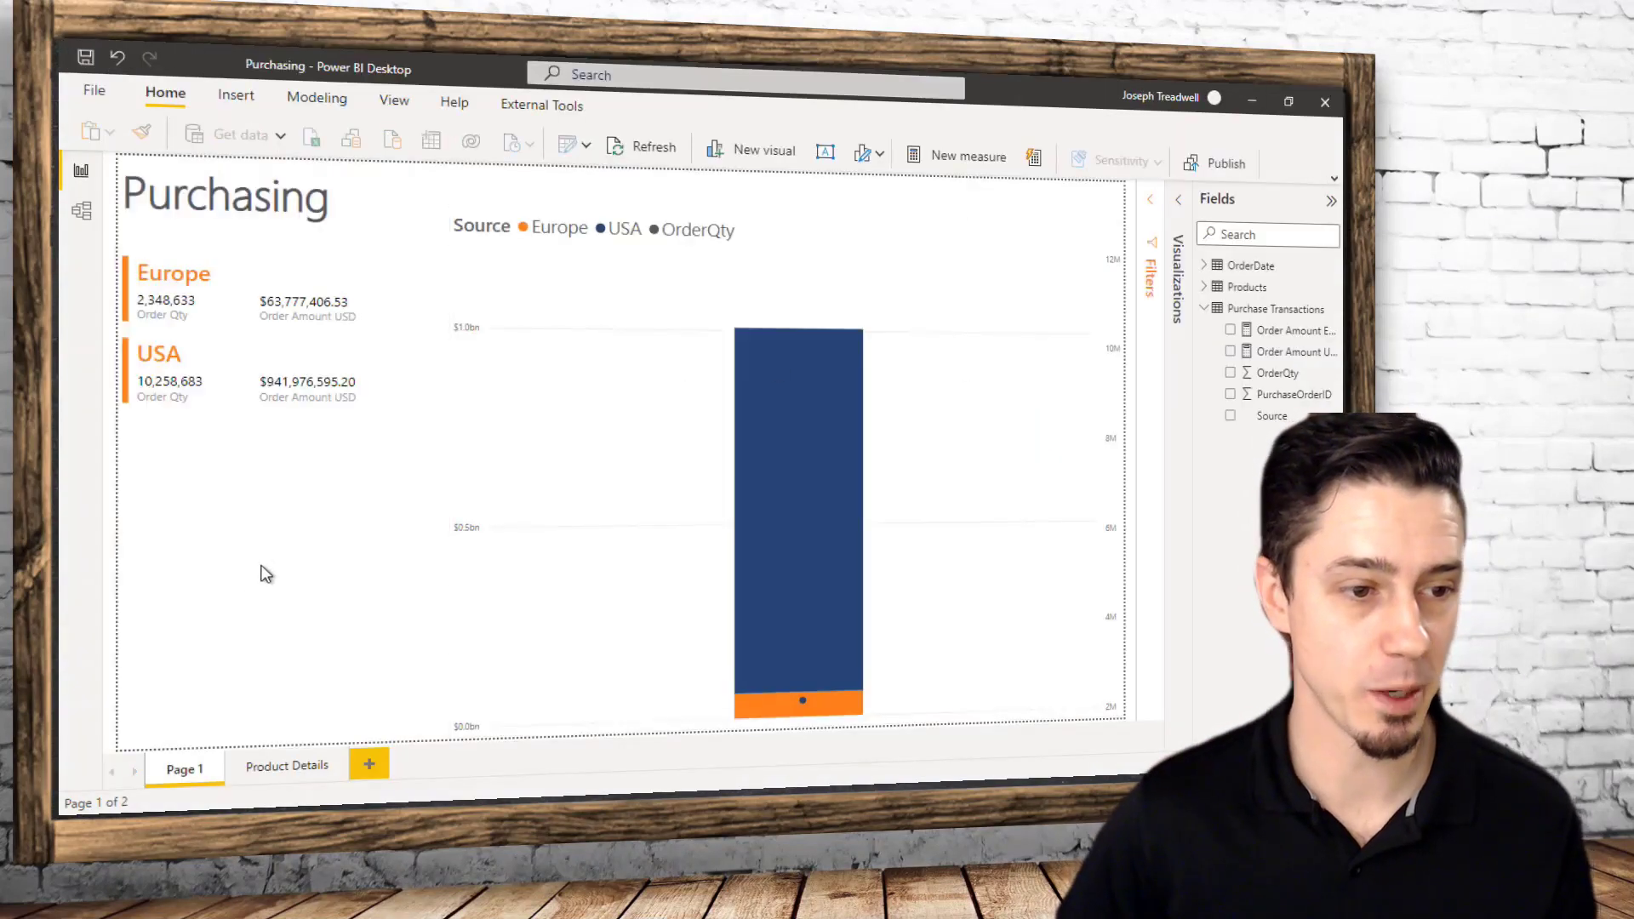
# Put OrderDate's YQMD Hierarchy on the shared axis of the Page 1 combo chart
pyautogui.click(627, 381)
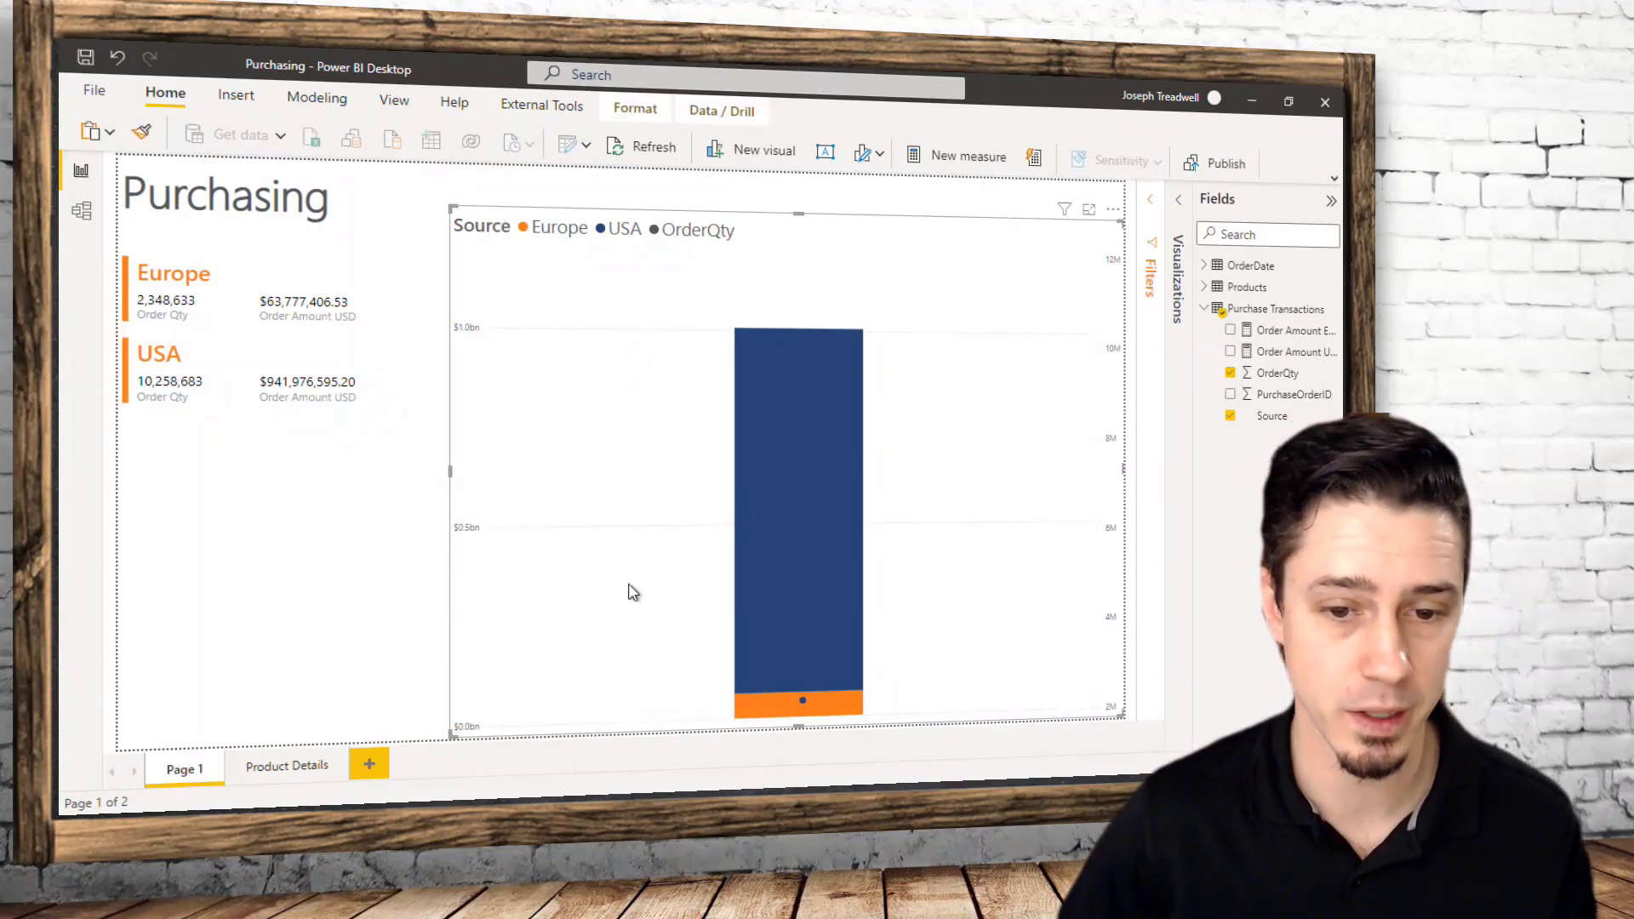
pyautogui.click(1182, 203)
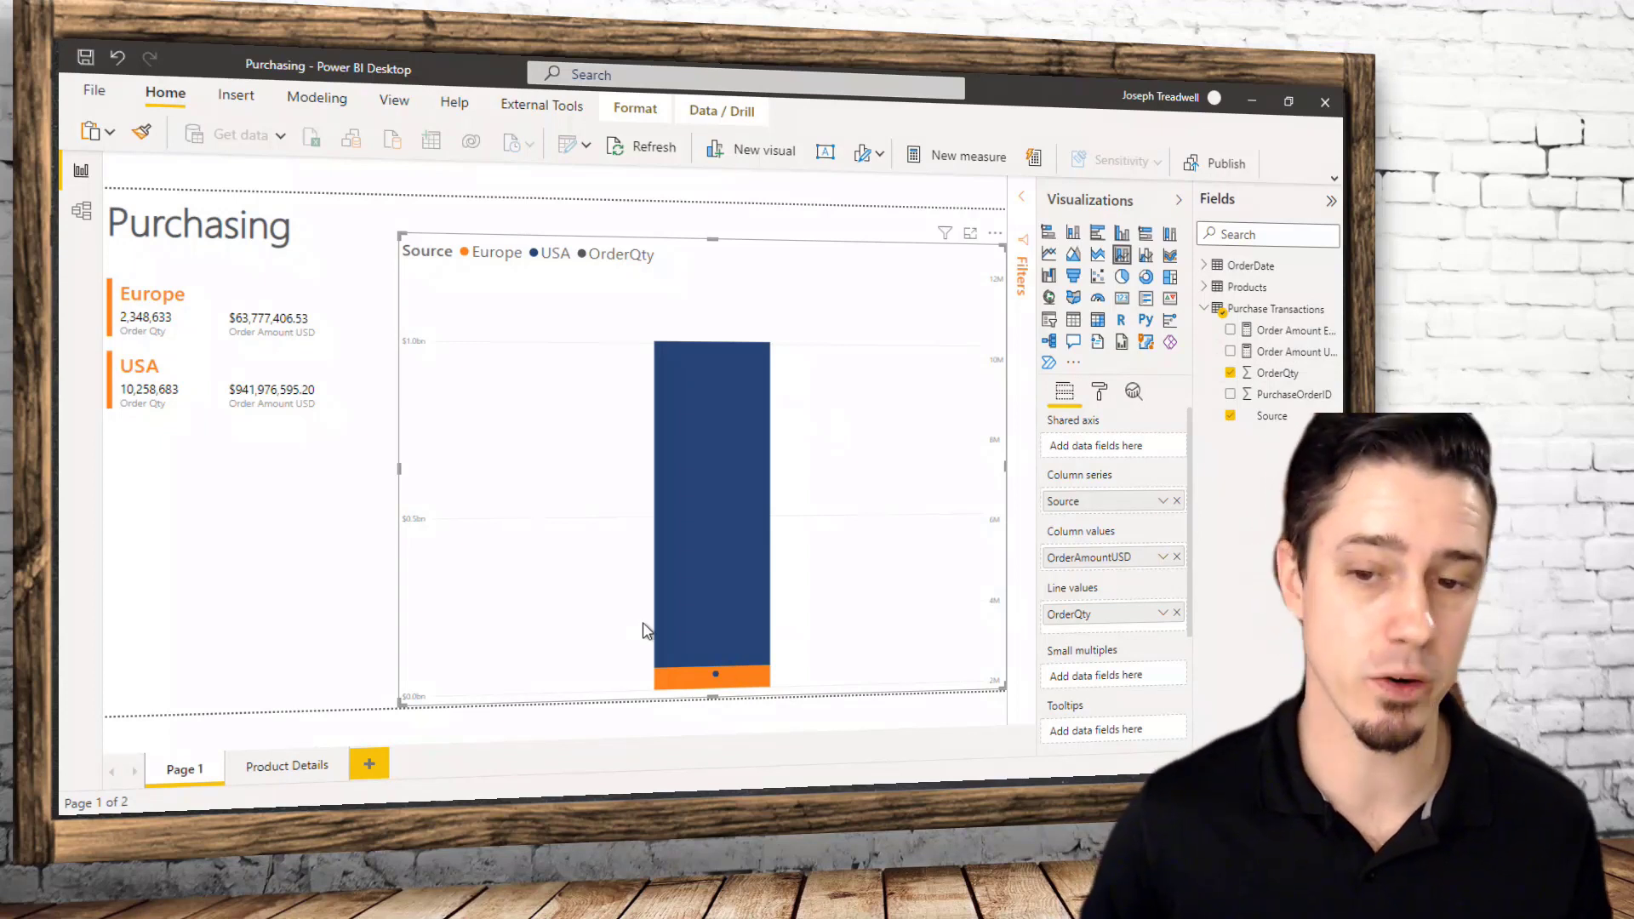
pyautogui.click(1243, 270)
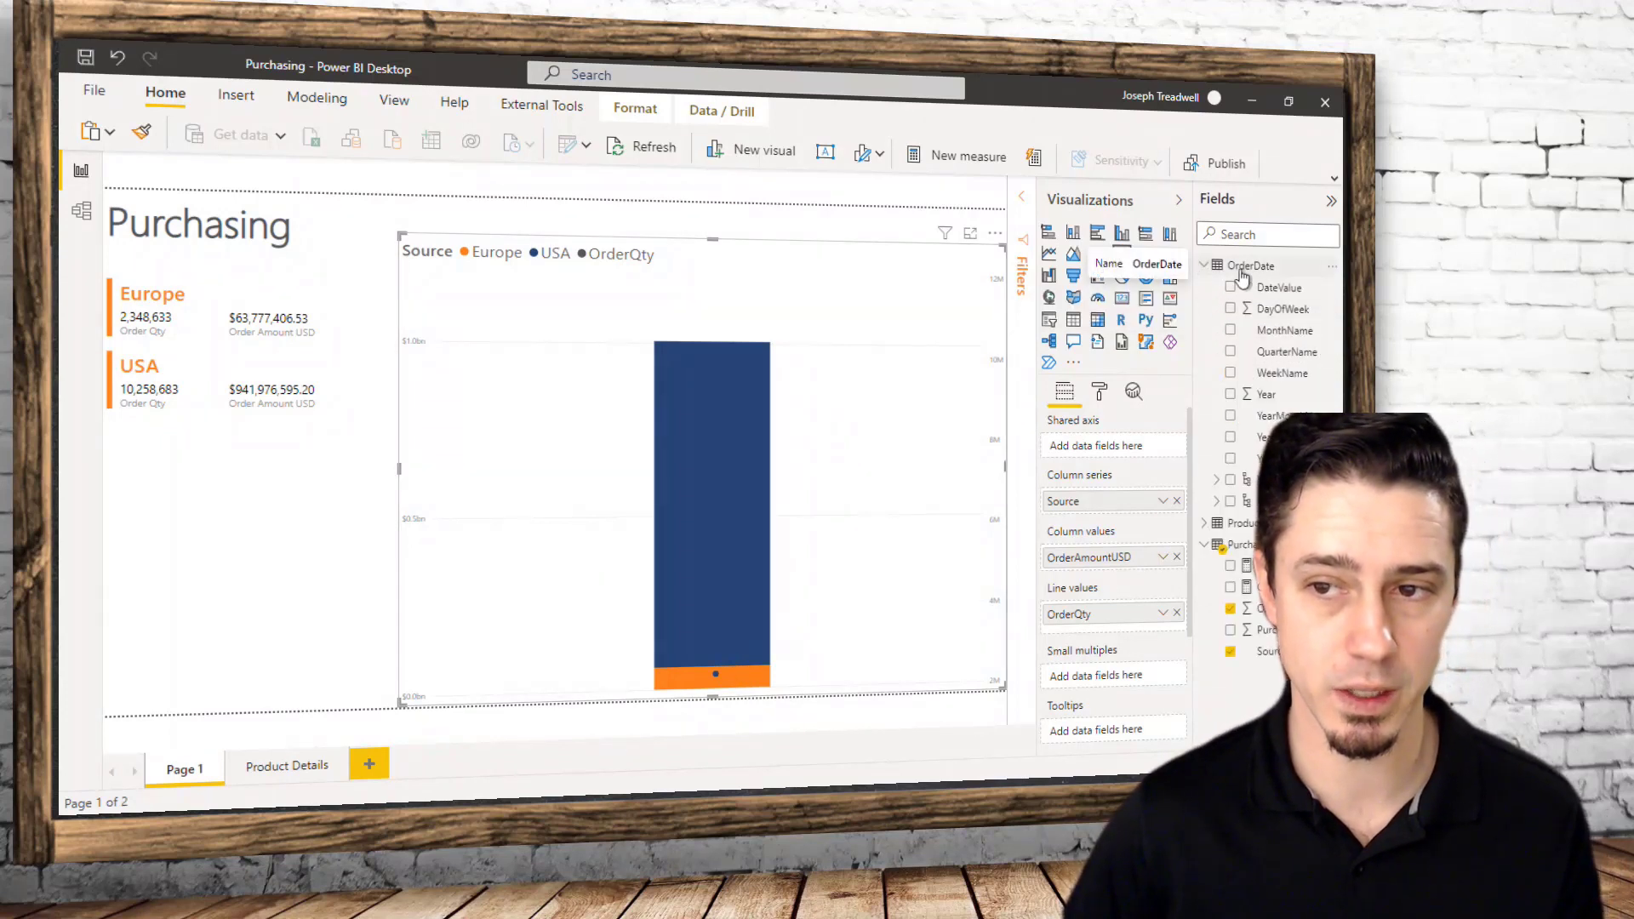
pyautogui.click(1216, 481)
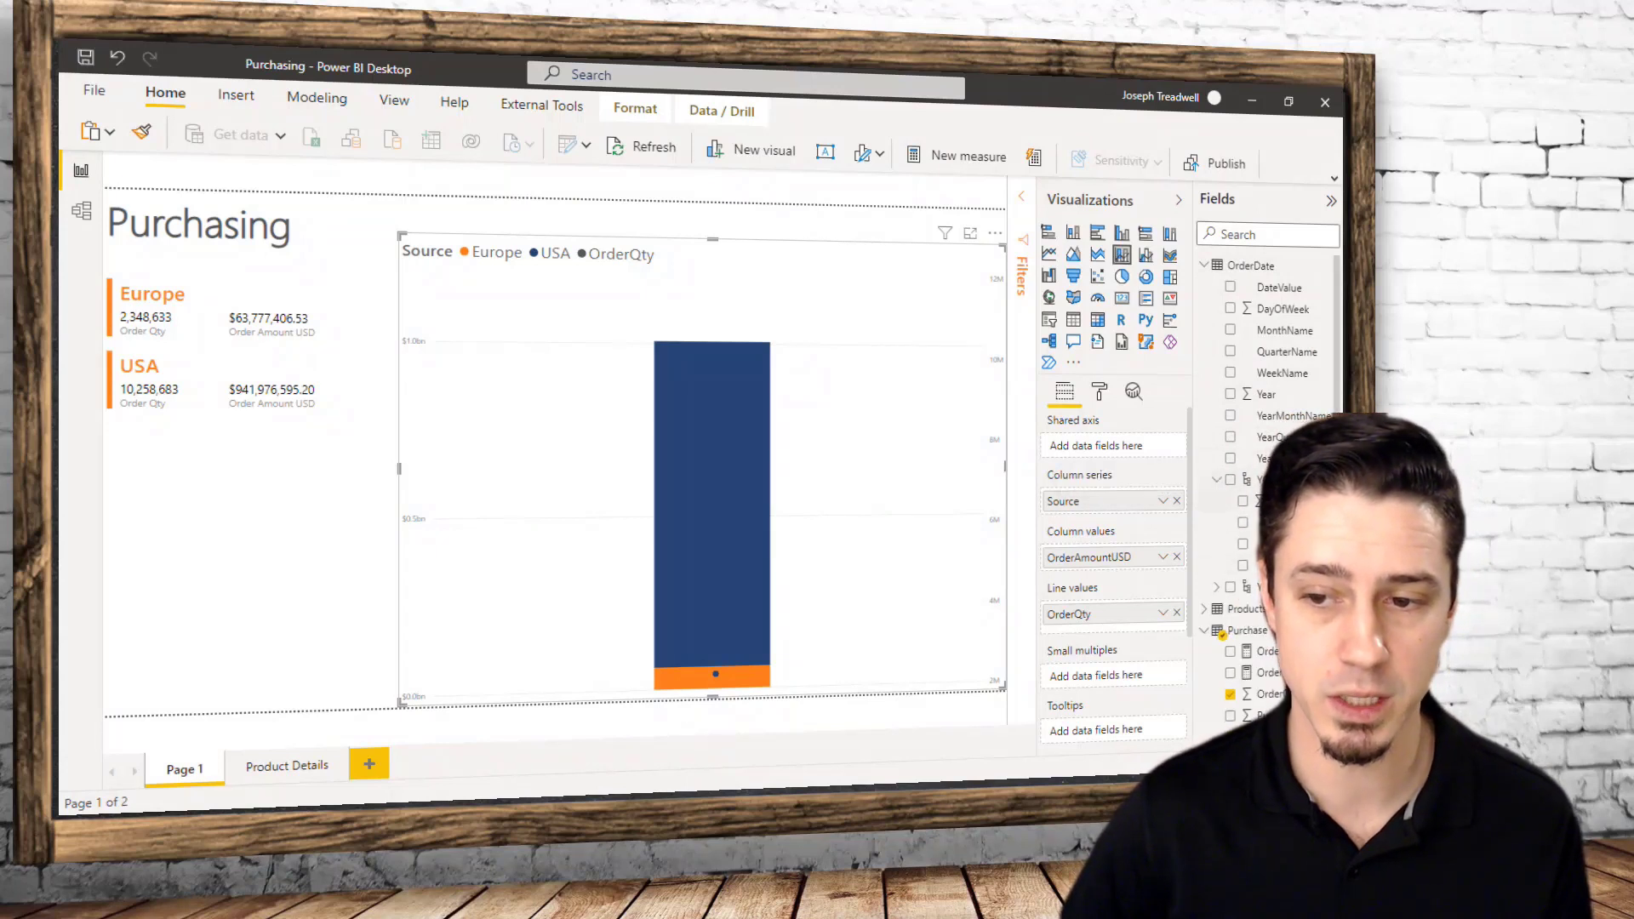
pyautogui.moveTo(1268, 479); pyautogui.dragTo(1119, 450)
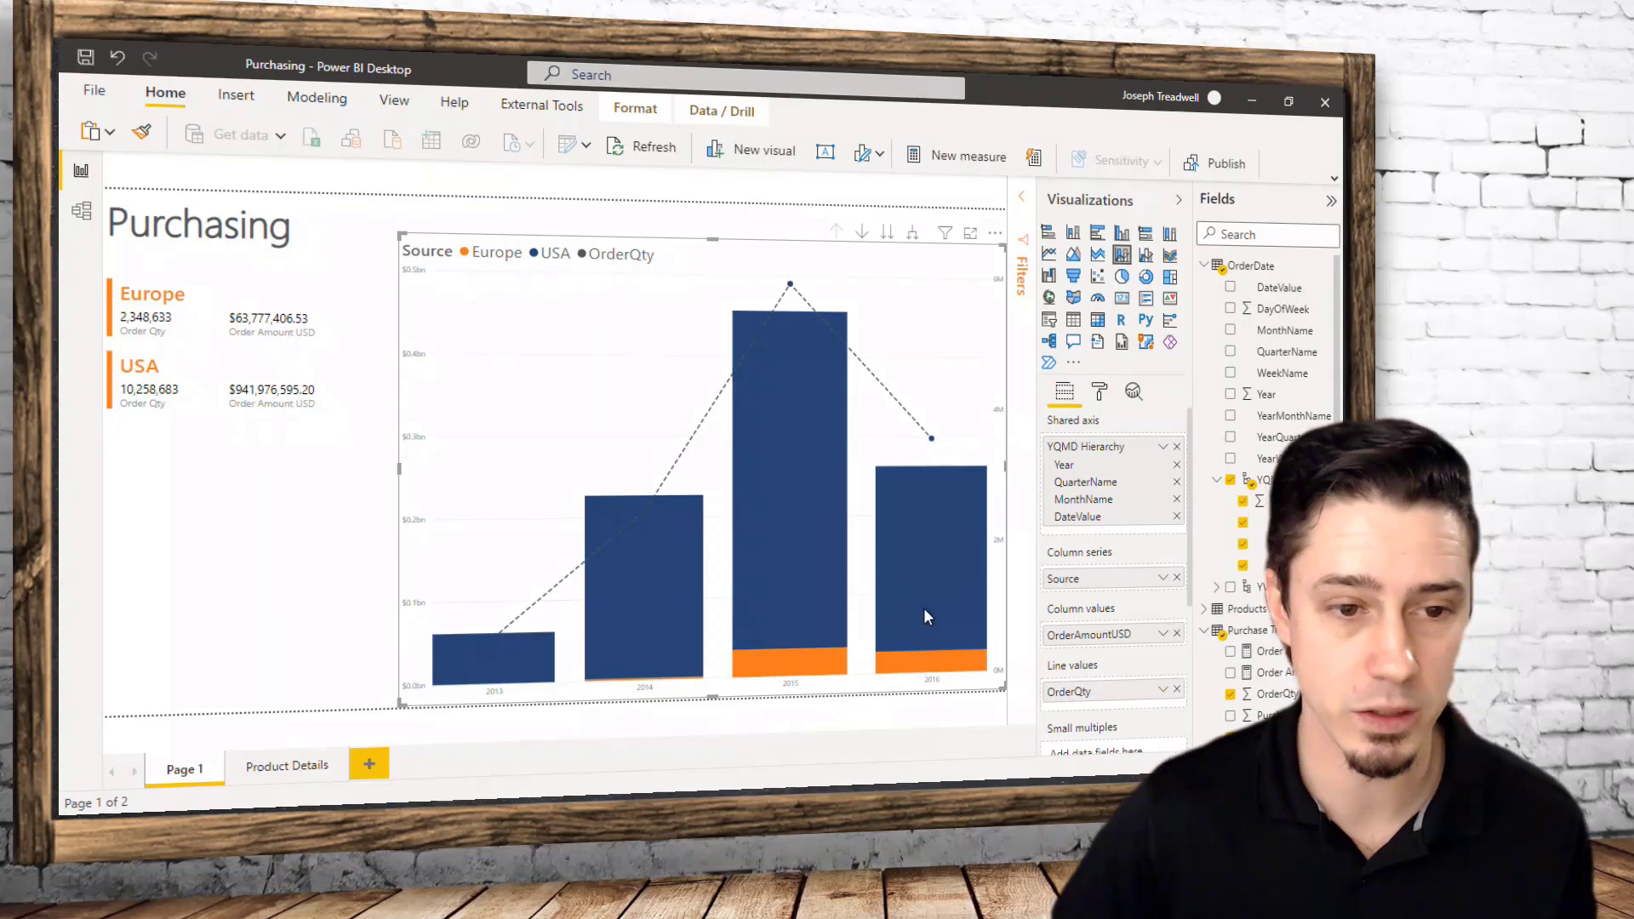
# Drill the combo chart into 2015 and Q3 to examine the lower levels, and return to the year level
pyautogui.click(862, 232)
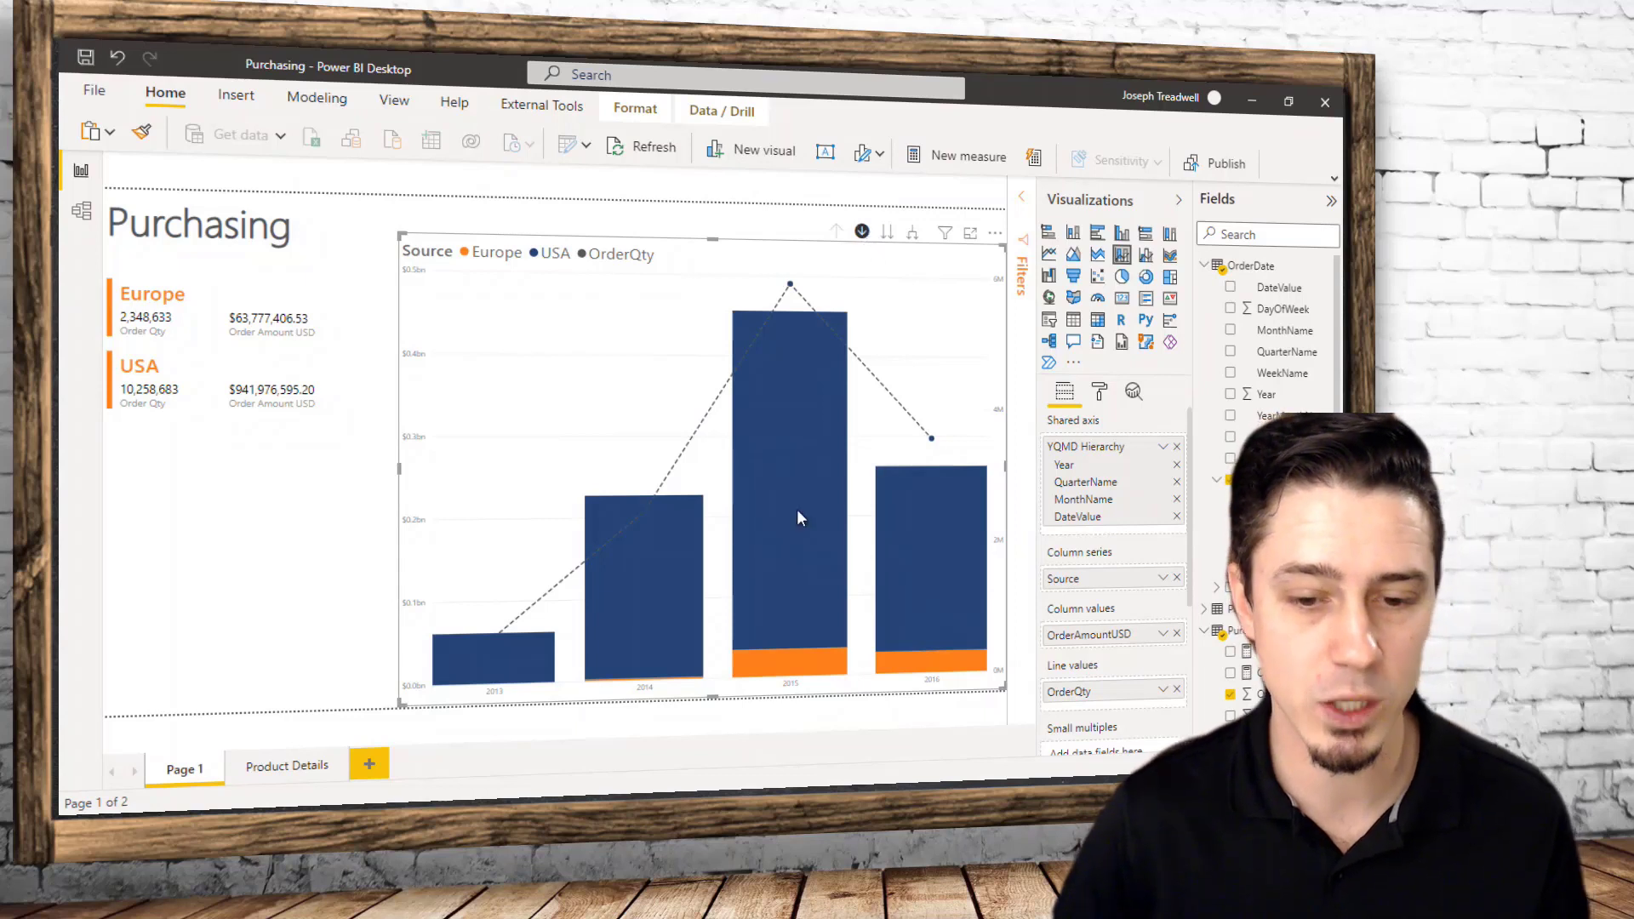
pyautogui.click(804, 557)
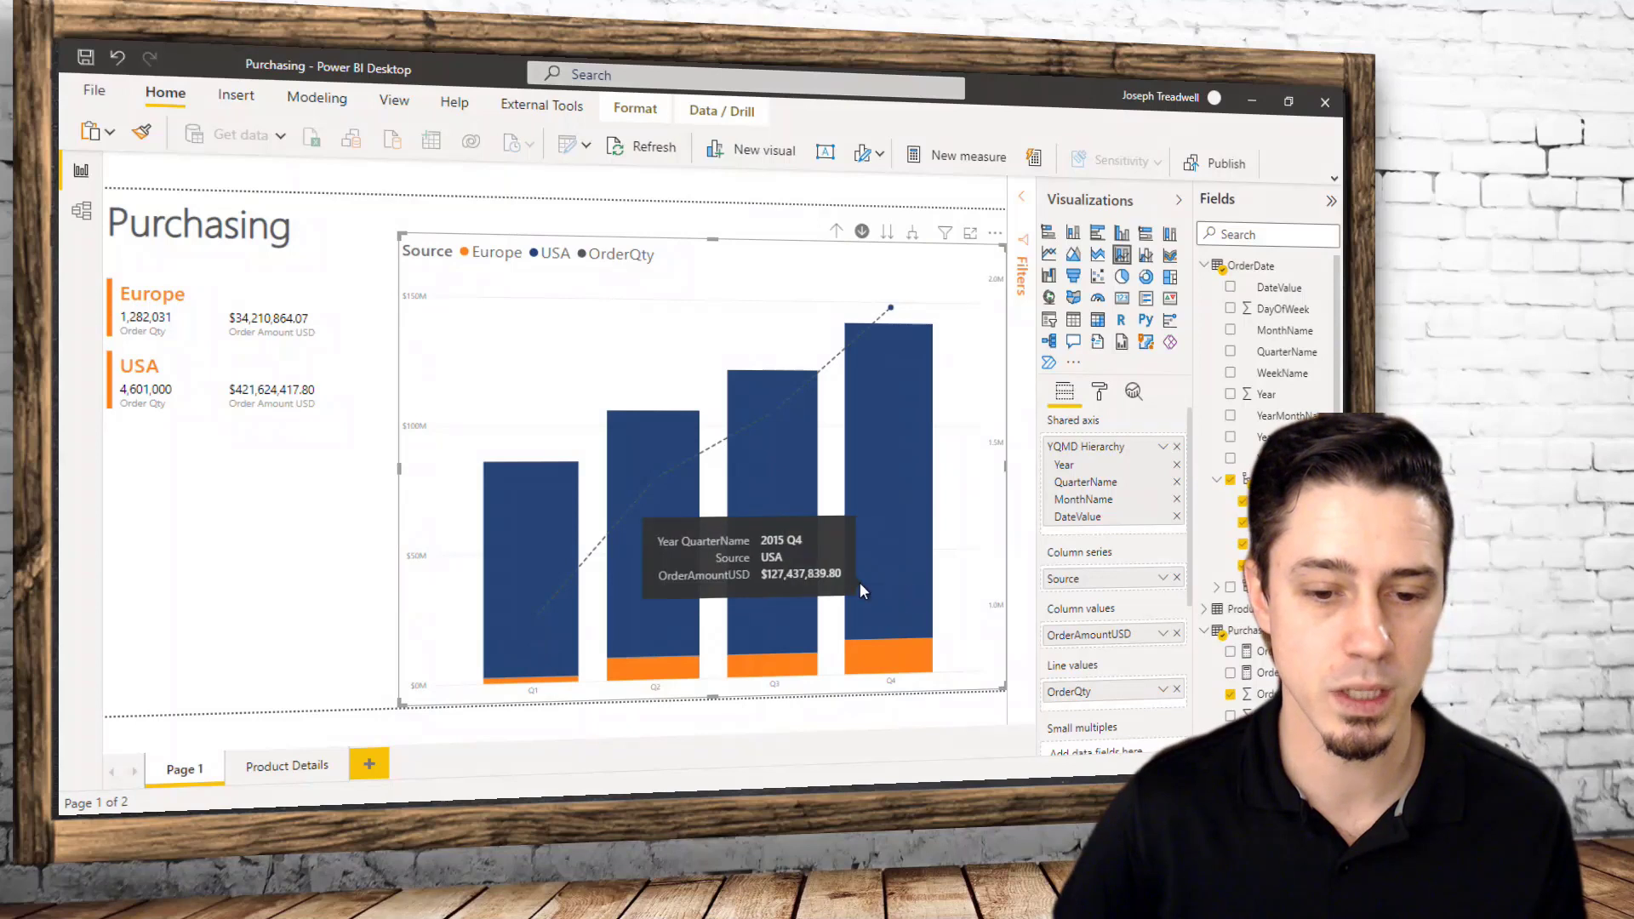
pyautogui.click(777, 606)
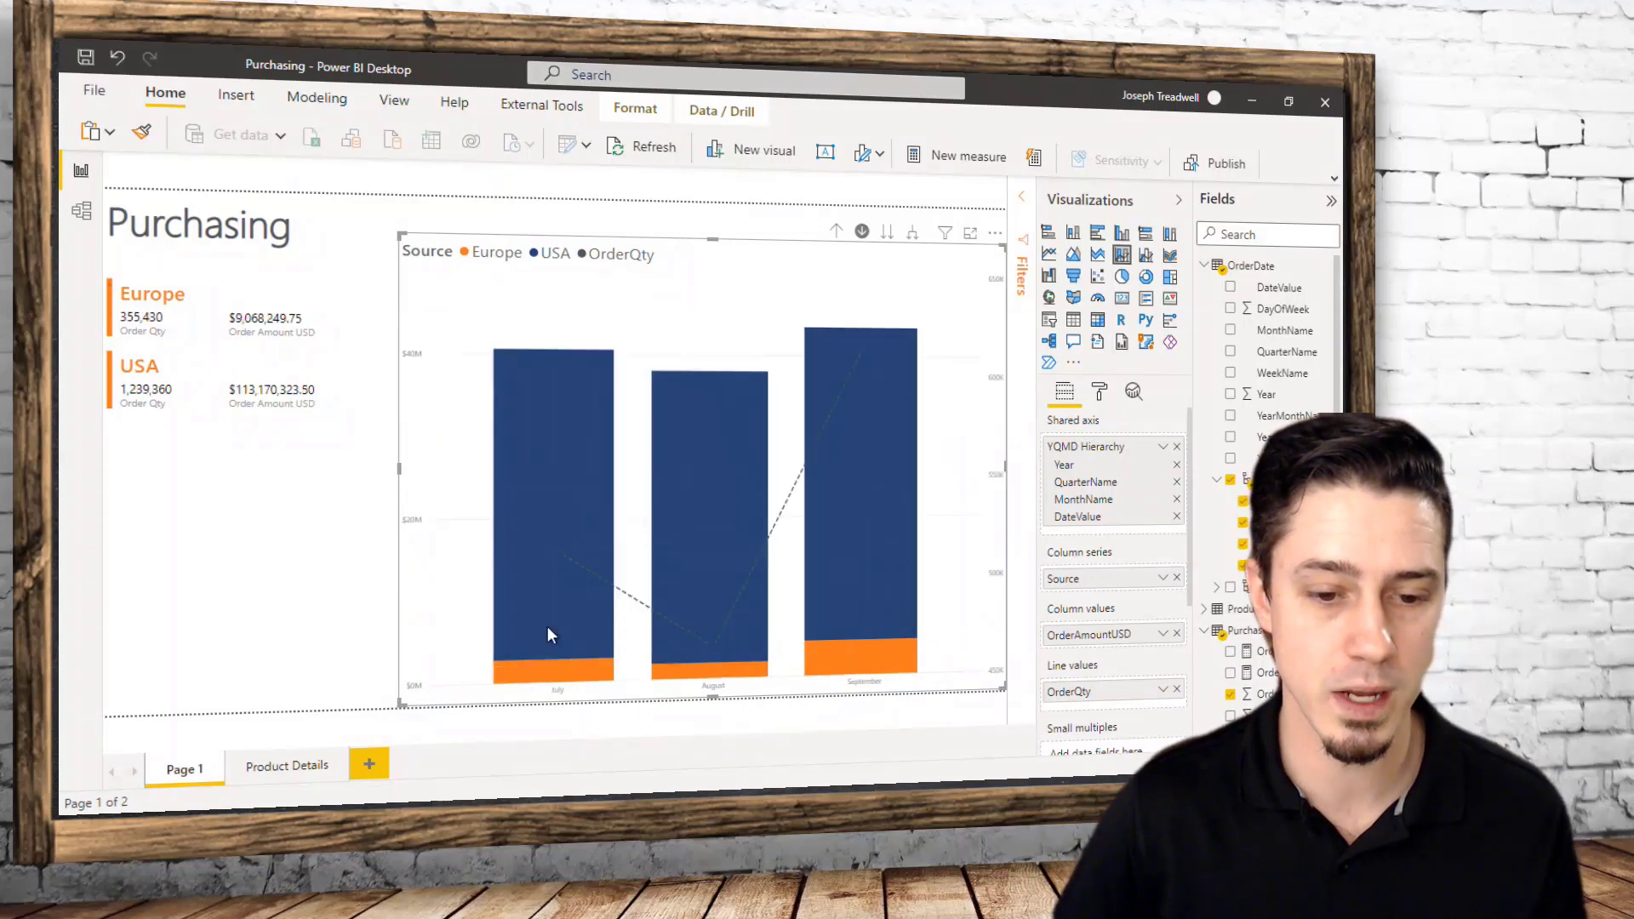
pyautogui.click(835, 230)
pyautogui.click(836, 230)
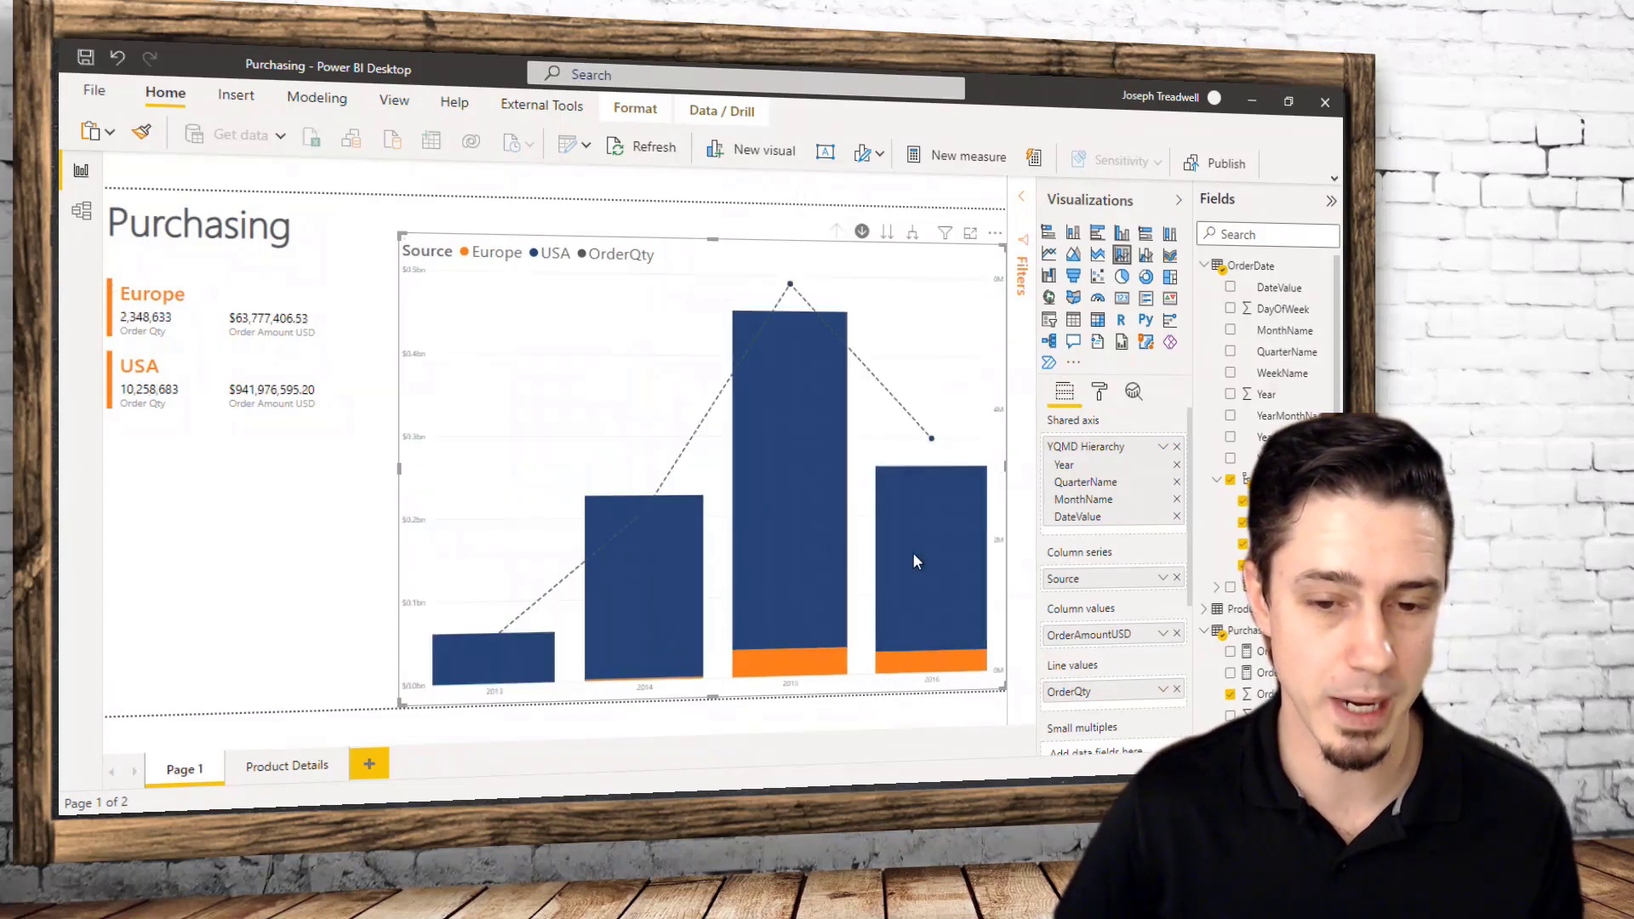
# Turn off the chart's drill-down mode and expand its whole date axis two levels, to quarter and month
pyautogui.click(862, 231)
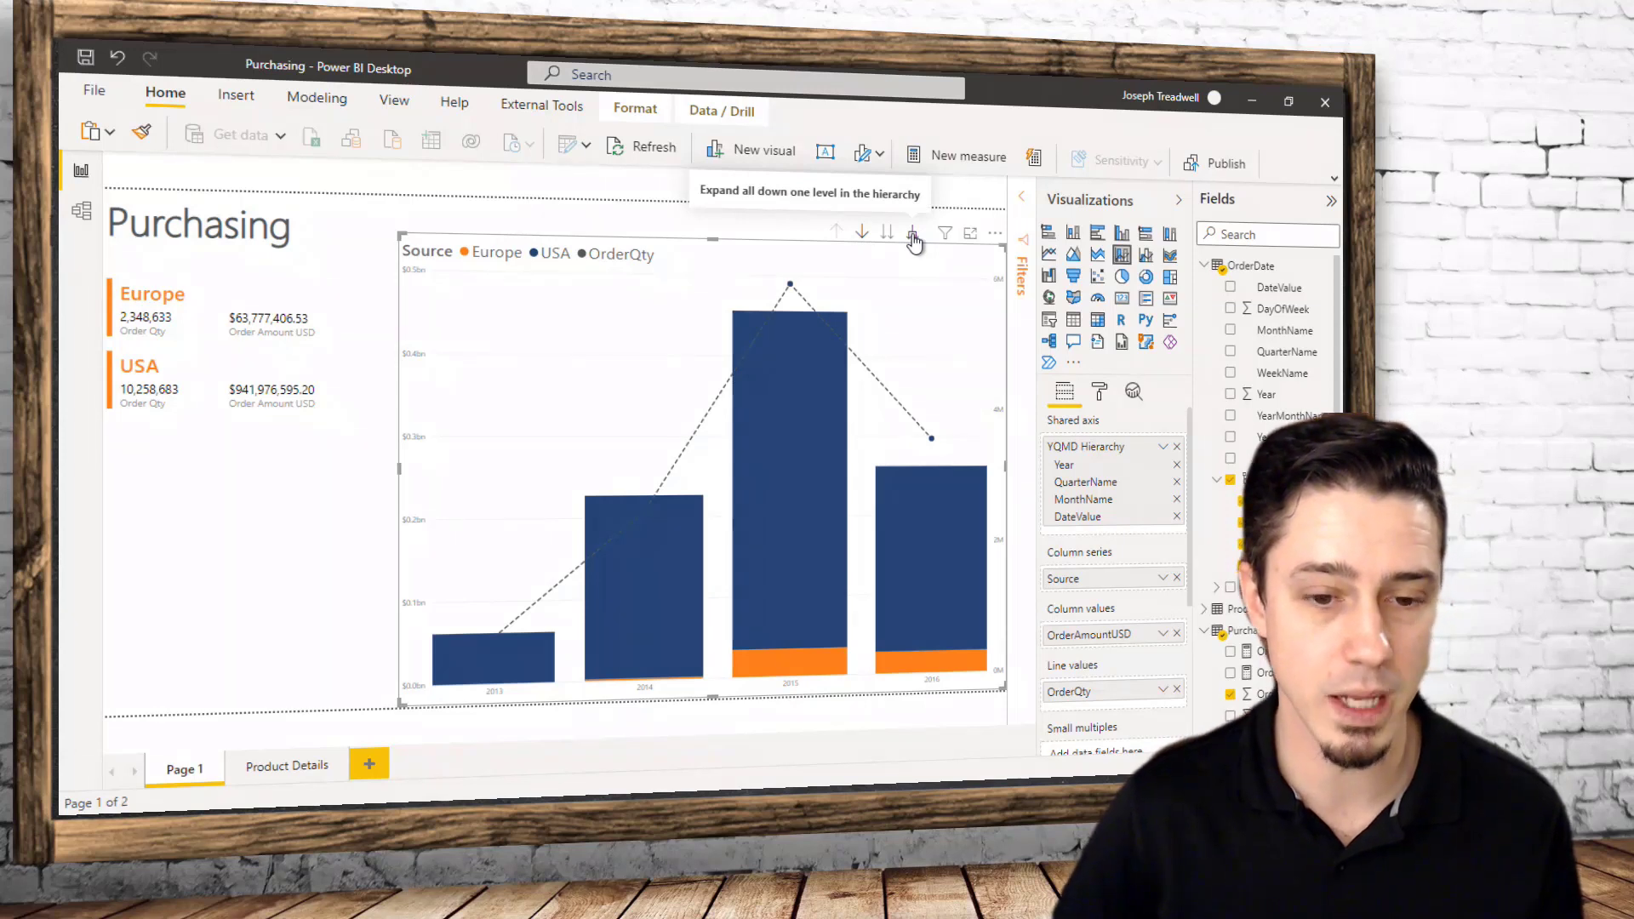
pyautogui.click(911, 237)
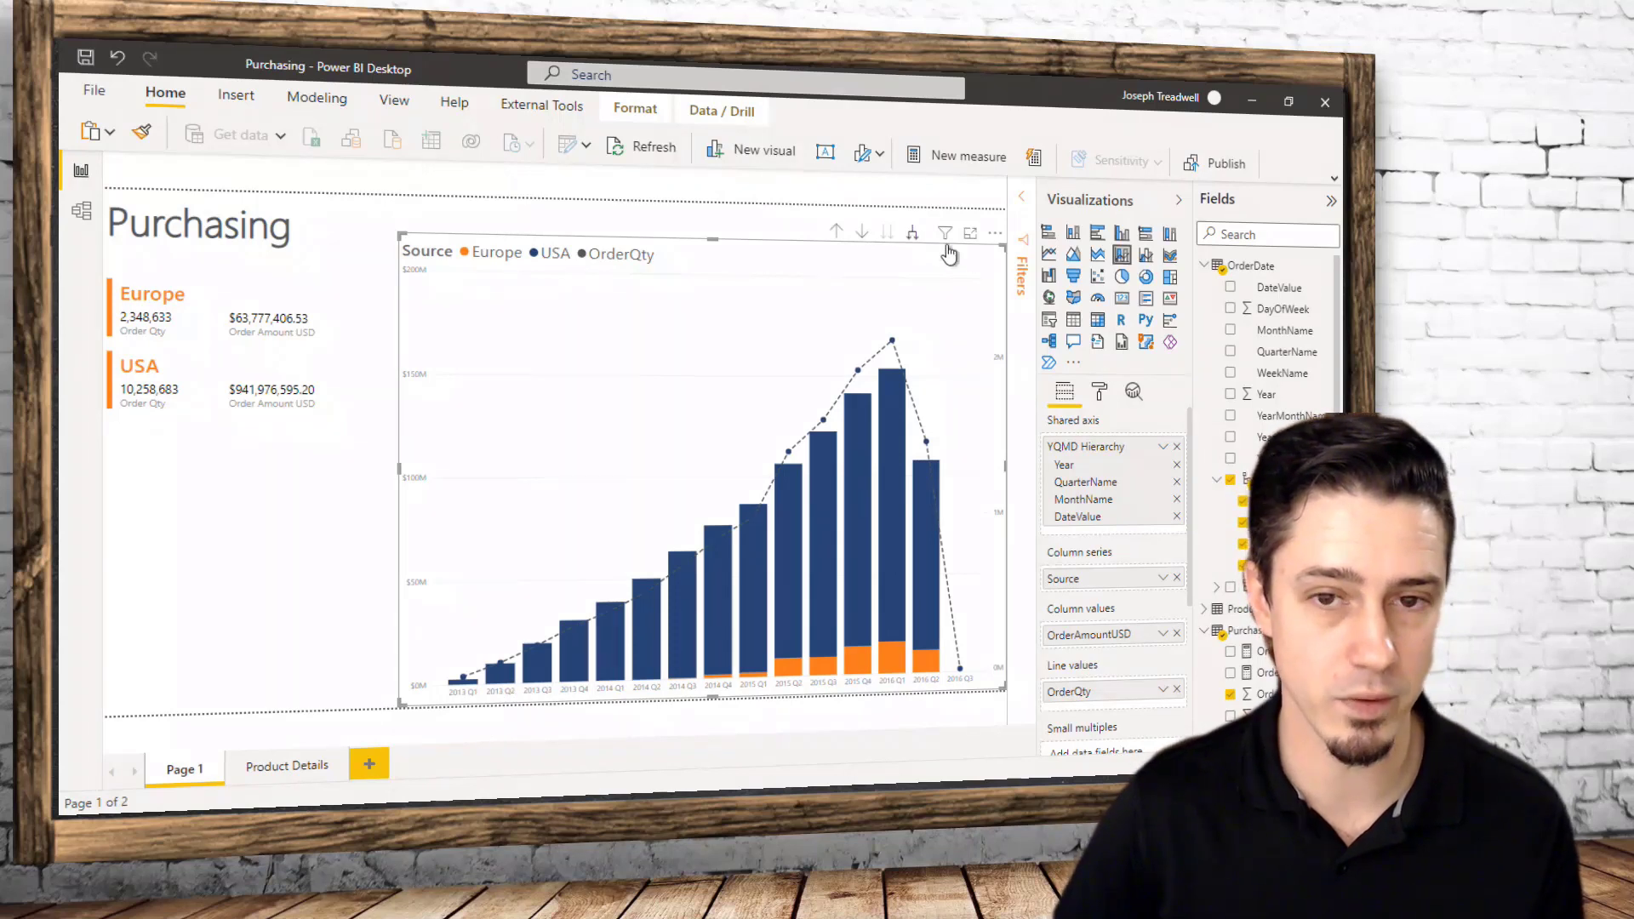
pyautogui.click(911, 233)
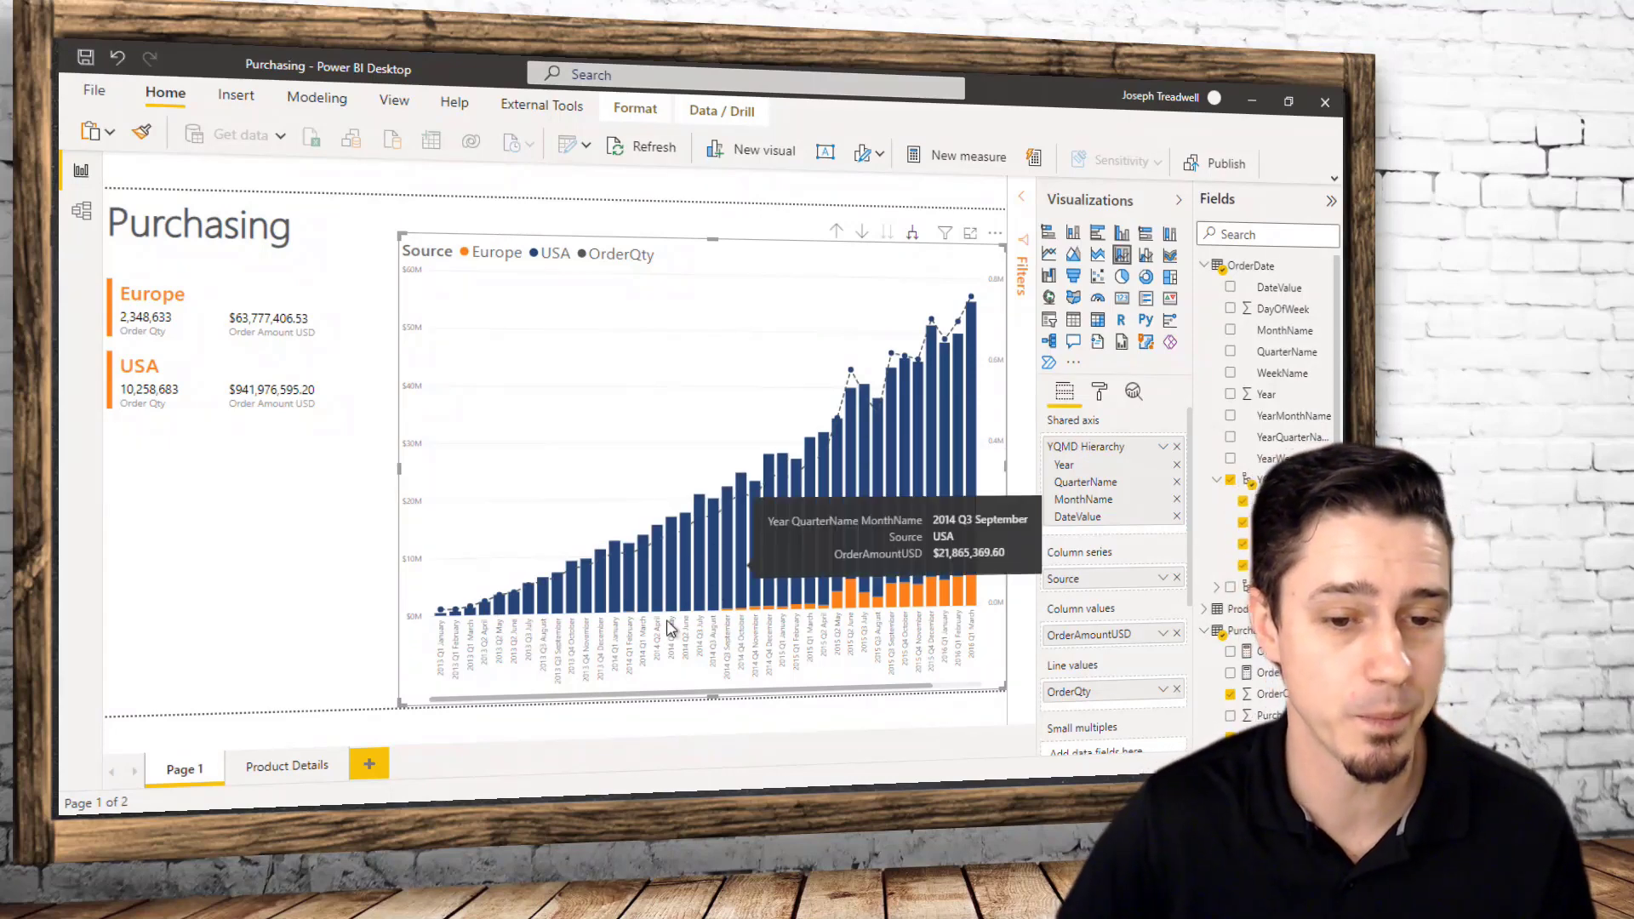
# Add a matrix below the USA card showing OrderDate's Year, QuarterName and MonthName
pyautogui.click(302, 532)
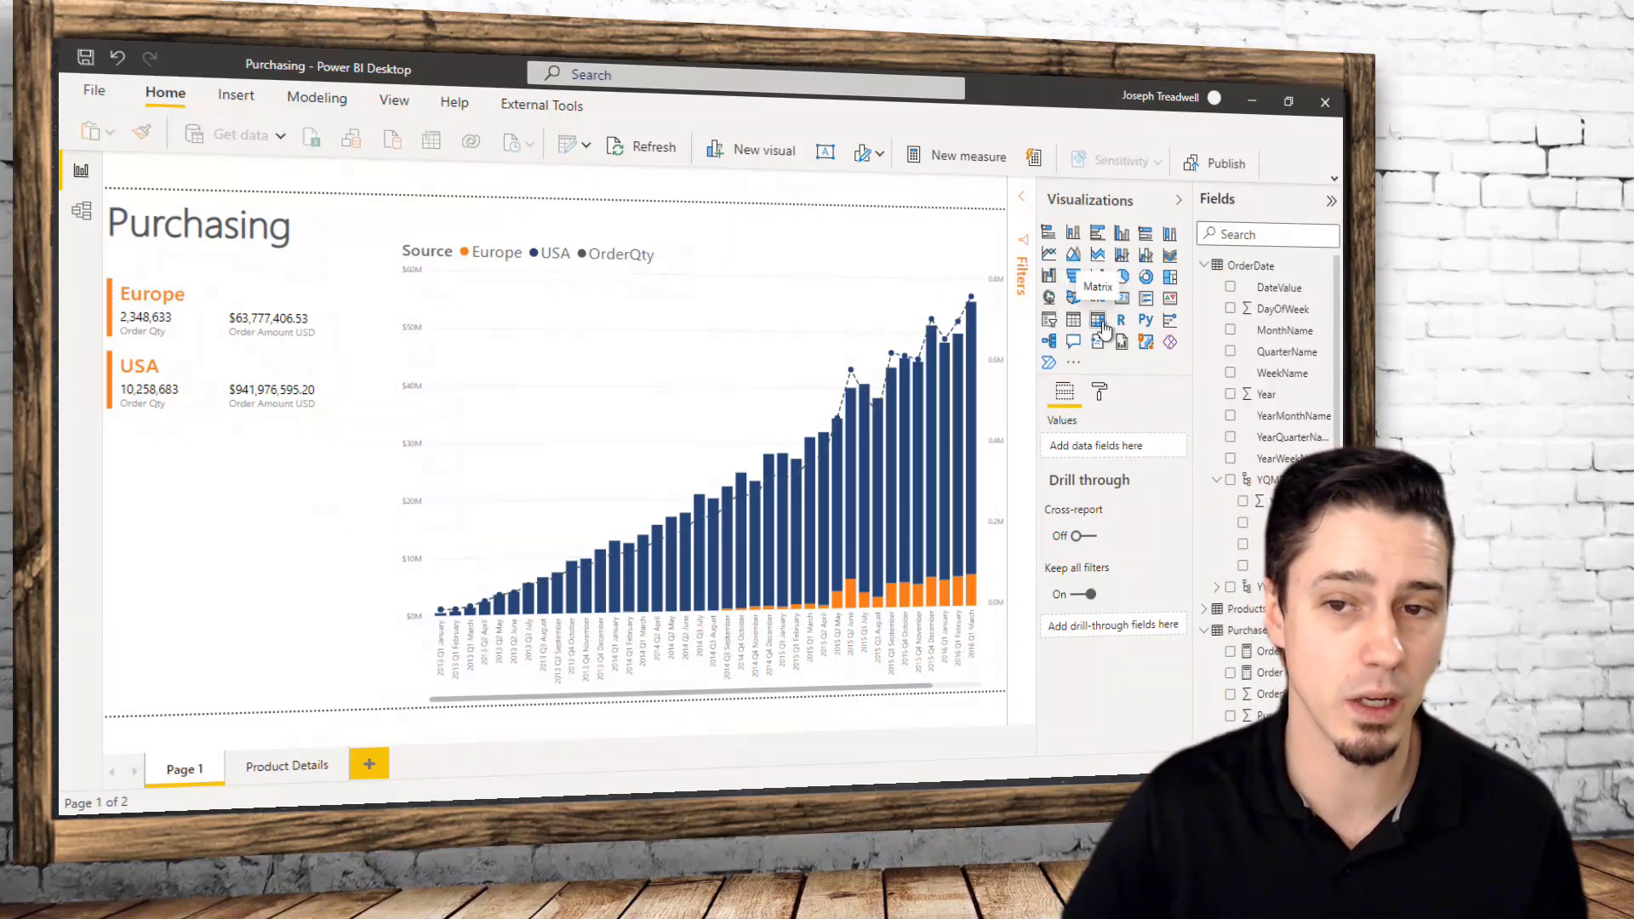
pyautogui.click(1099, 321)
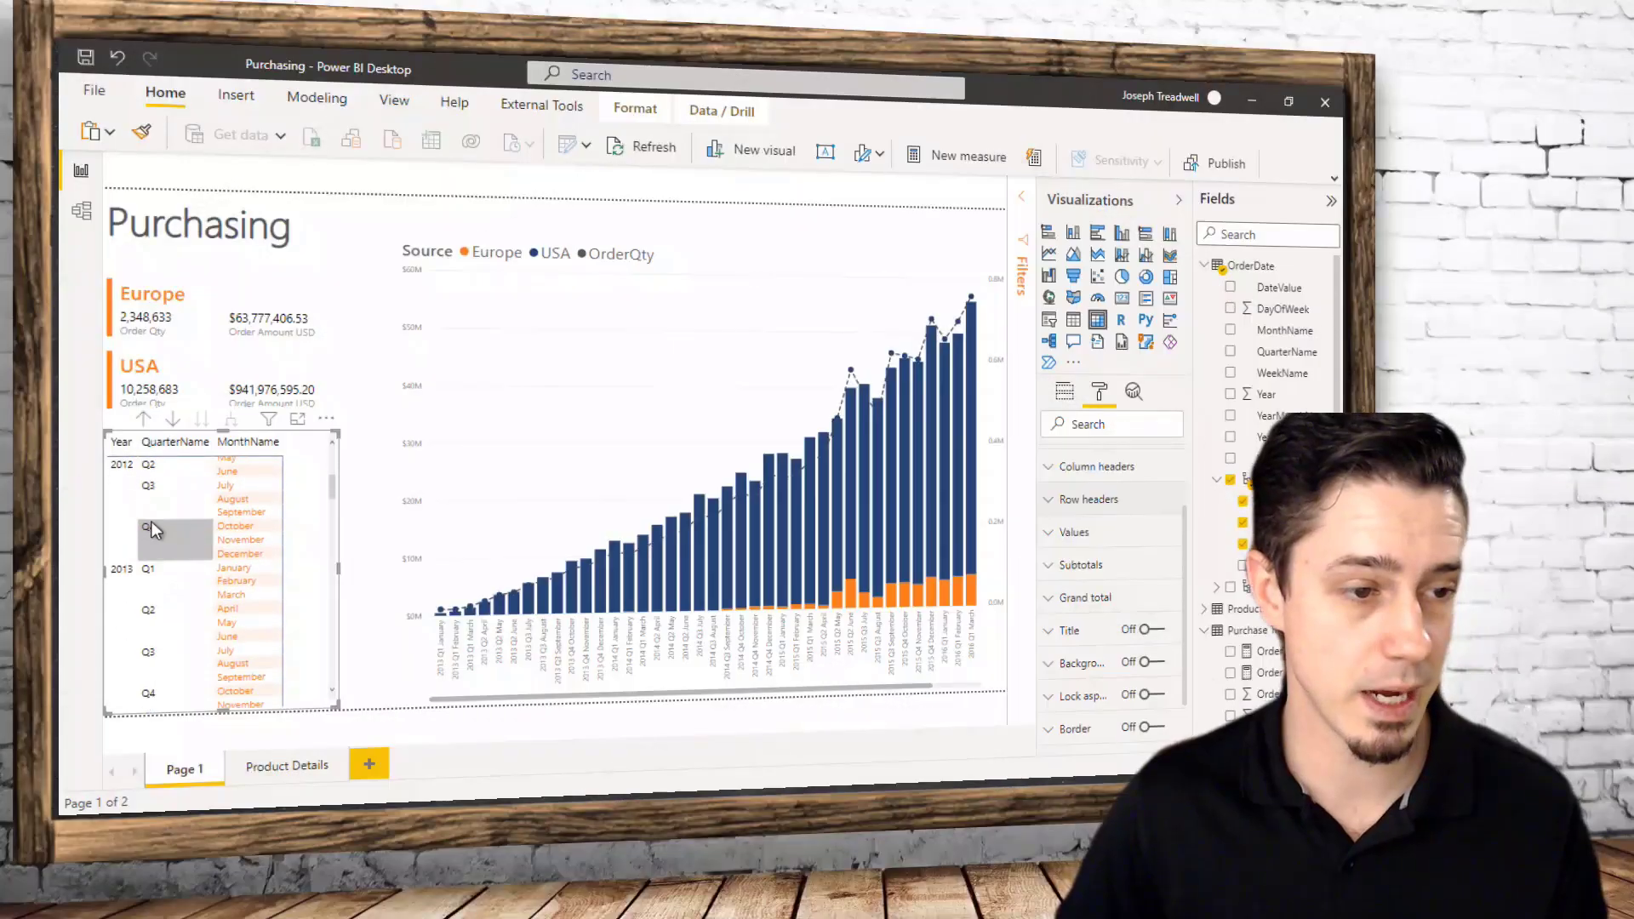
# Select 2015 Q3 in the matrix to cross-highlight the chart, and narrow the matrix to fit its columns
pyautogui.scroll(-2, 148, 529)
pyautogui.scroll(-5, 148, 529)
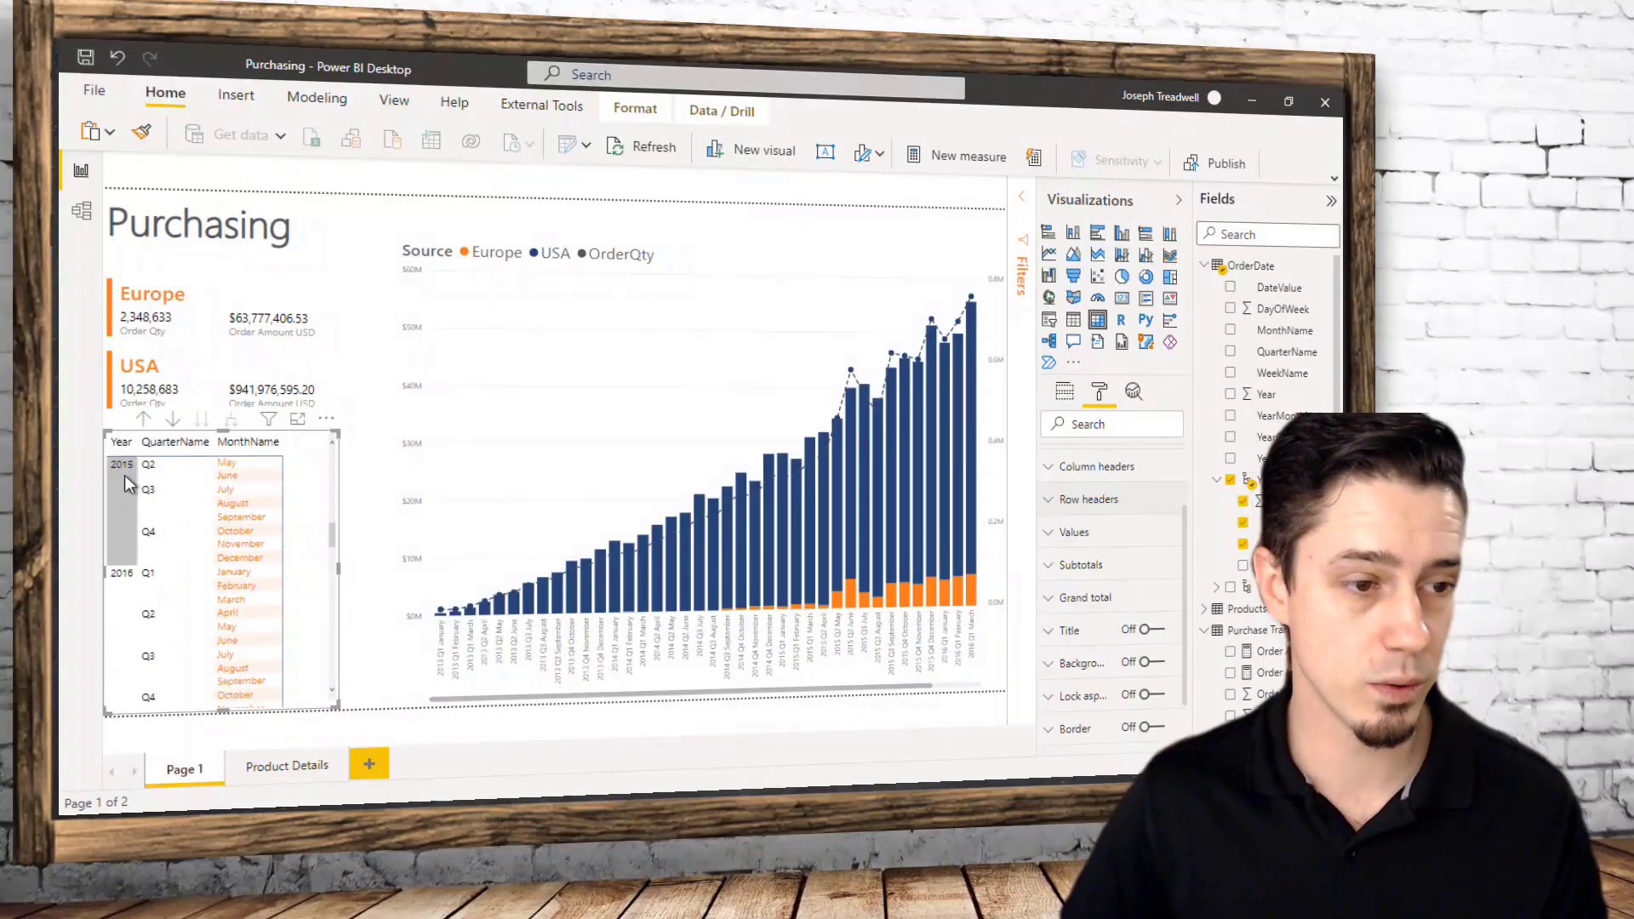
pyautogui.click(175, 498)
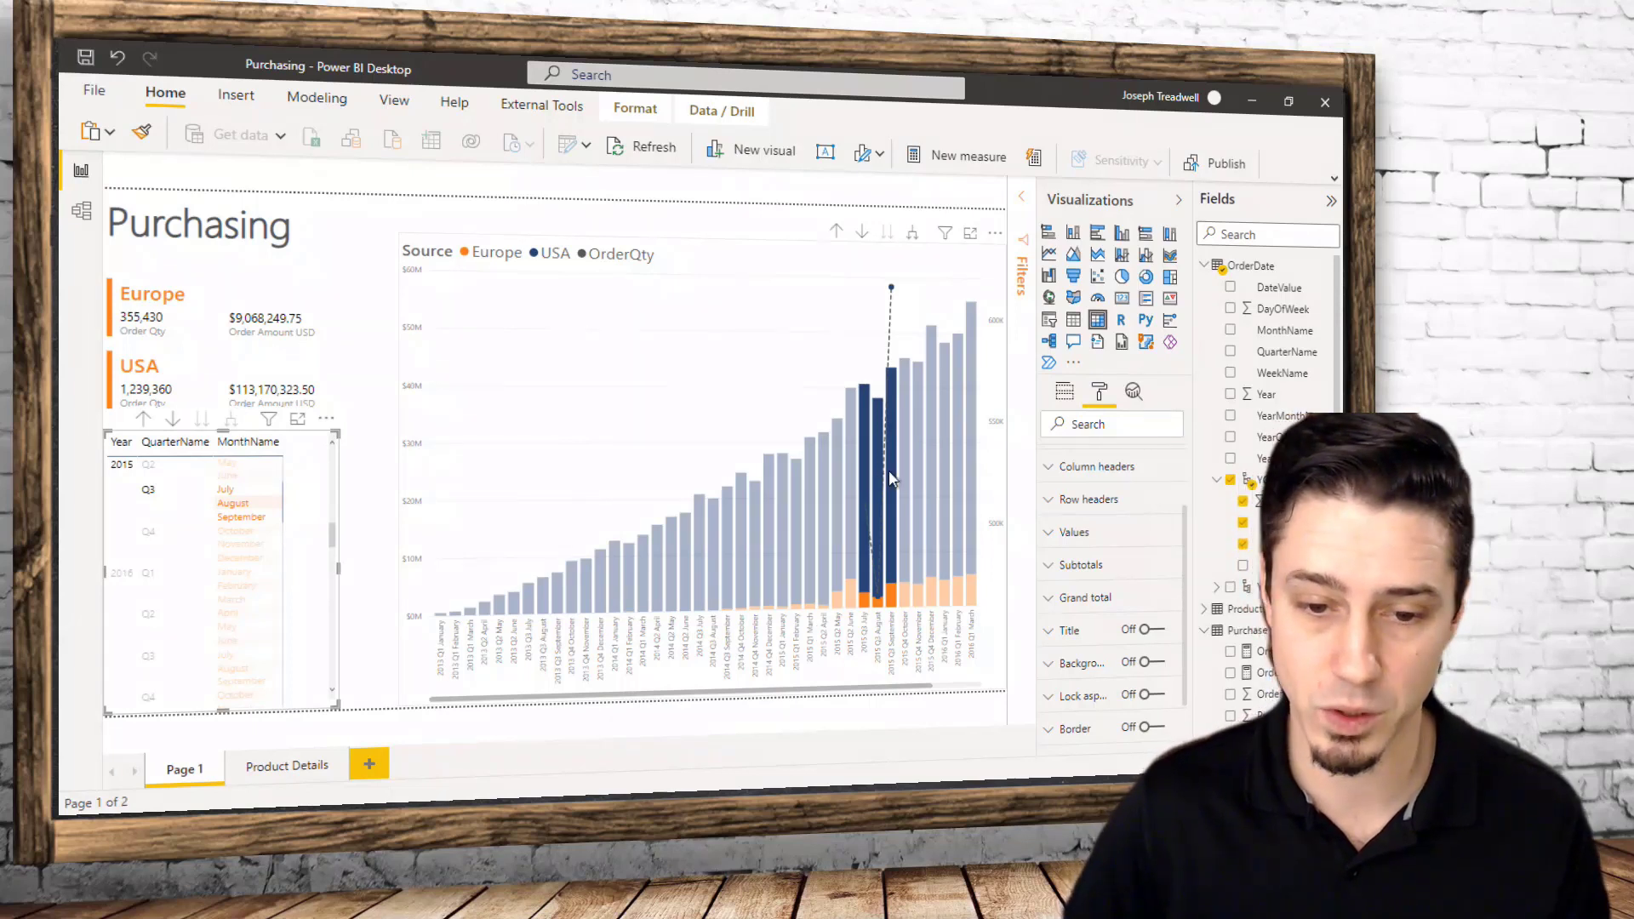
pyautogui.moveTo(889, 479)
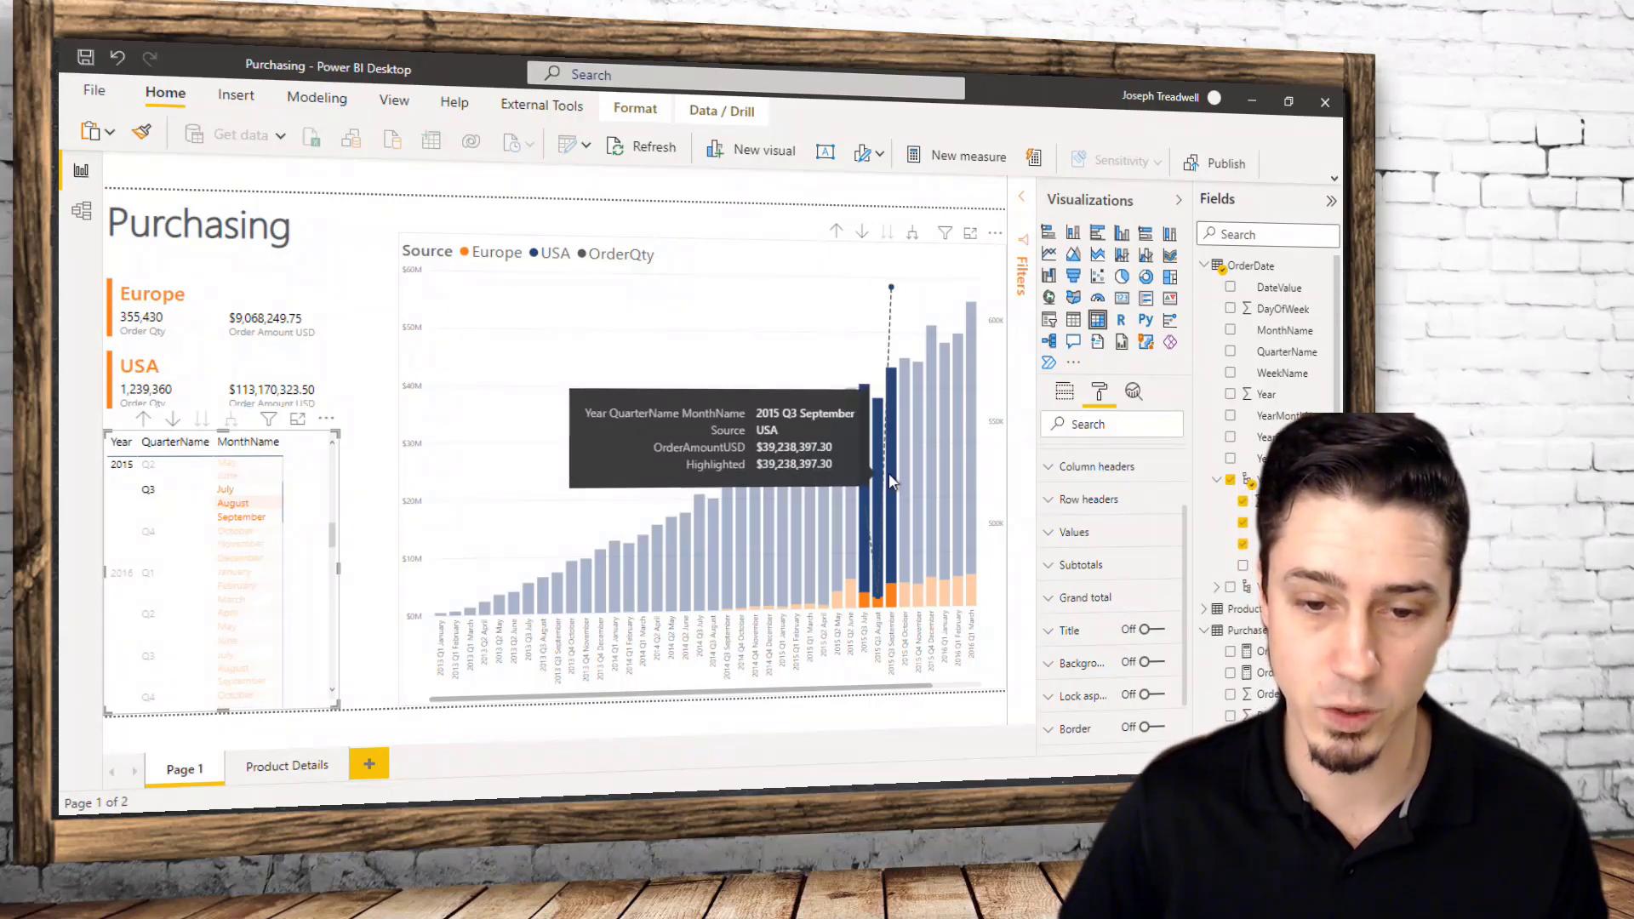
pyautogui.moveTo(328, 570); pyautogui.dragTo(302, 570)
pyautogui.click(336, 581)
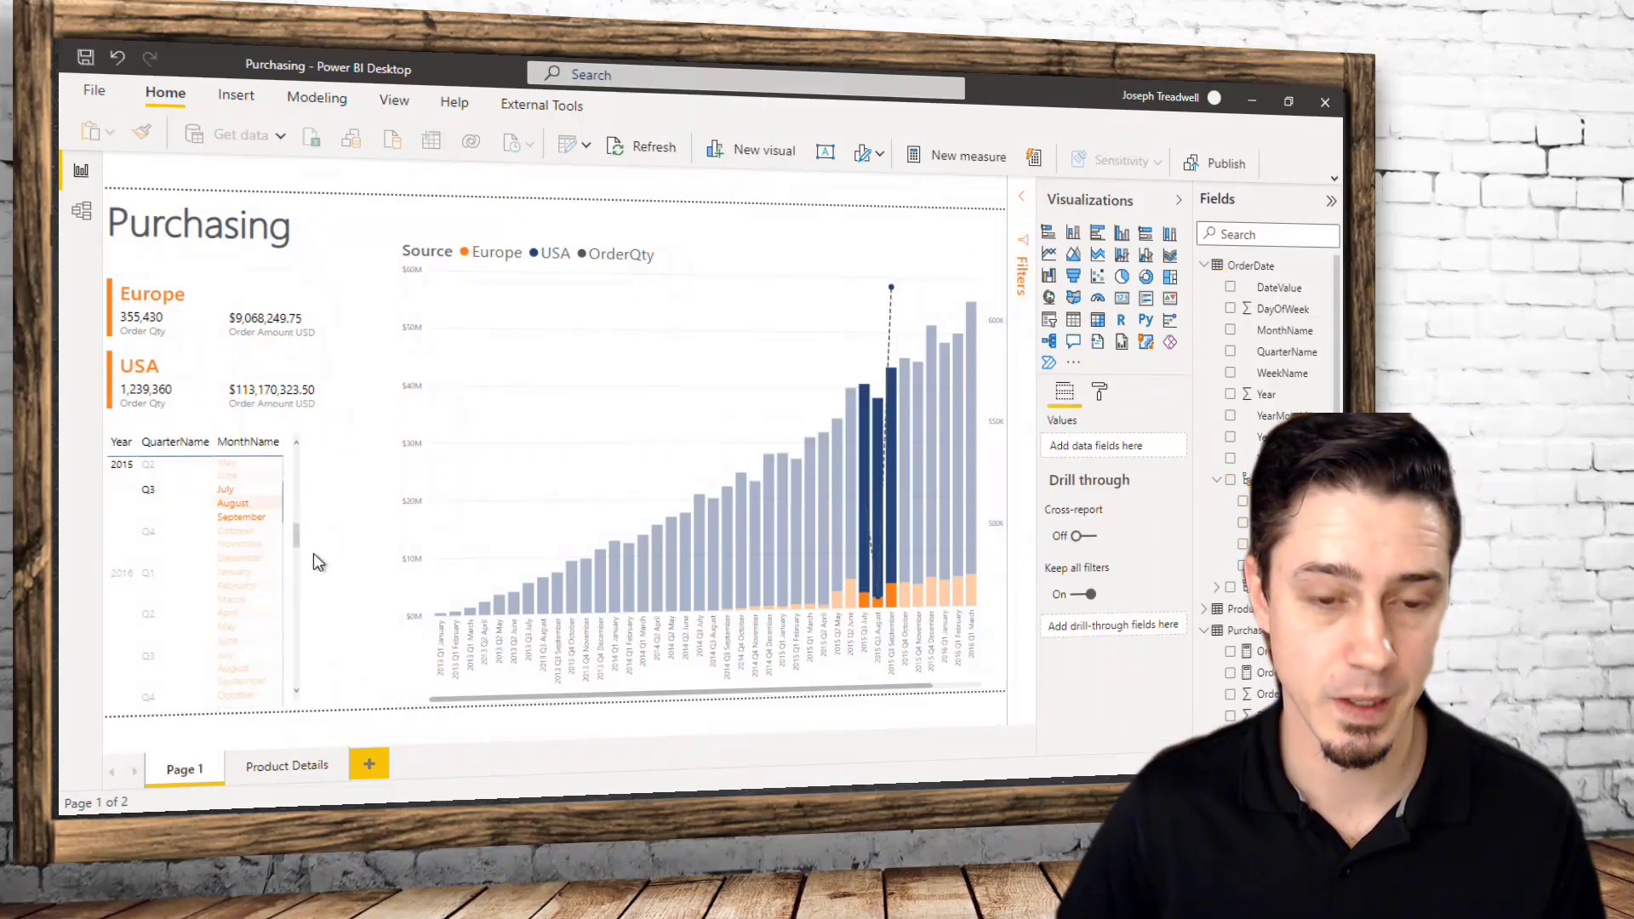